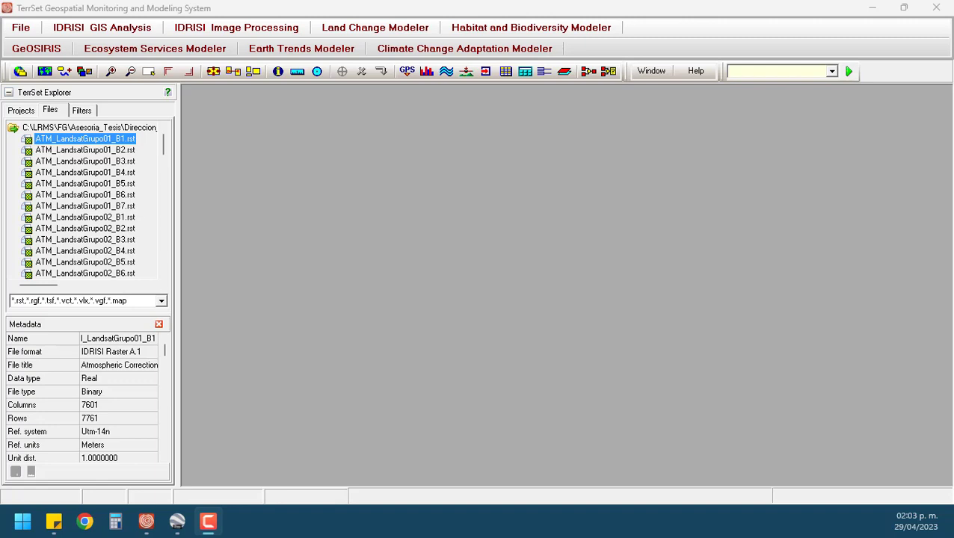
- Display the Sila_Maxlike.rst classification map from the project files
{"action": "left_click", "coordinate": [166, 257]}
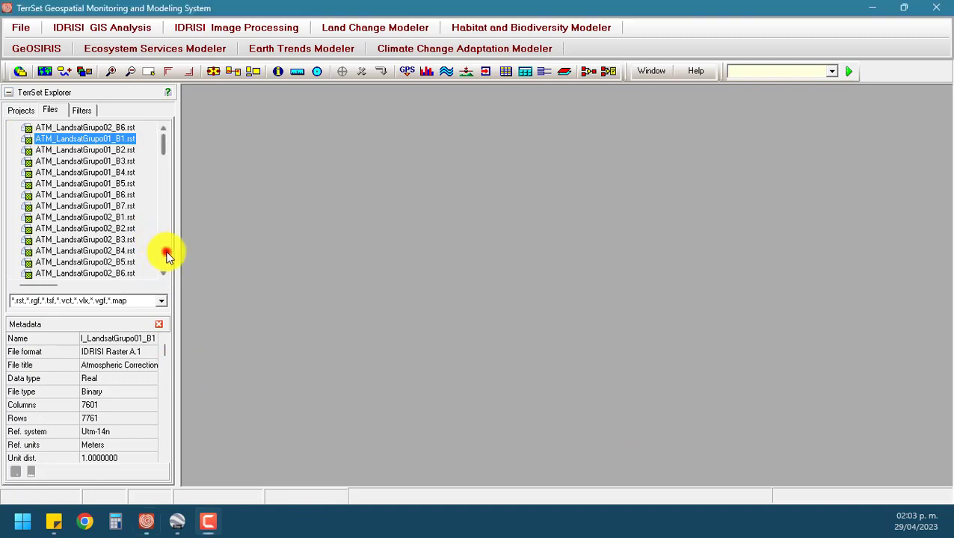
{"action": "left_click", "coordinate": [165, 256]}
{"action": "left_click", "coordinate": [165, 257]}
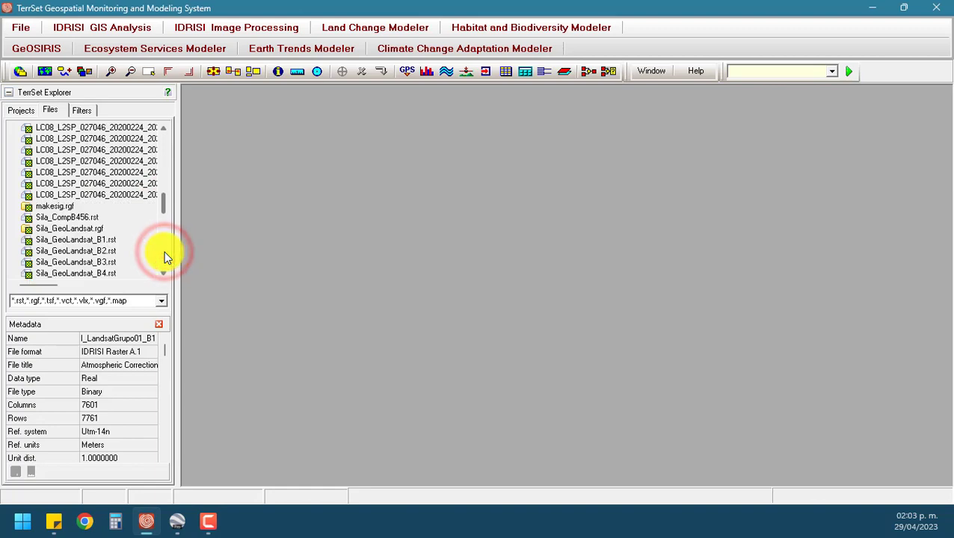
{"action": "left_click", "coordinate": [163, 251]}
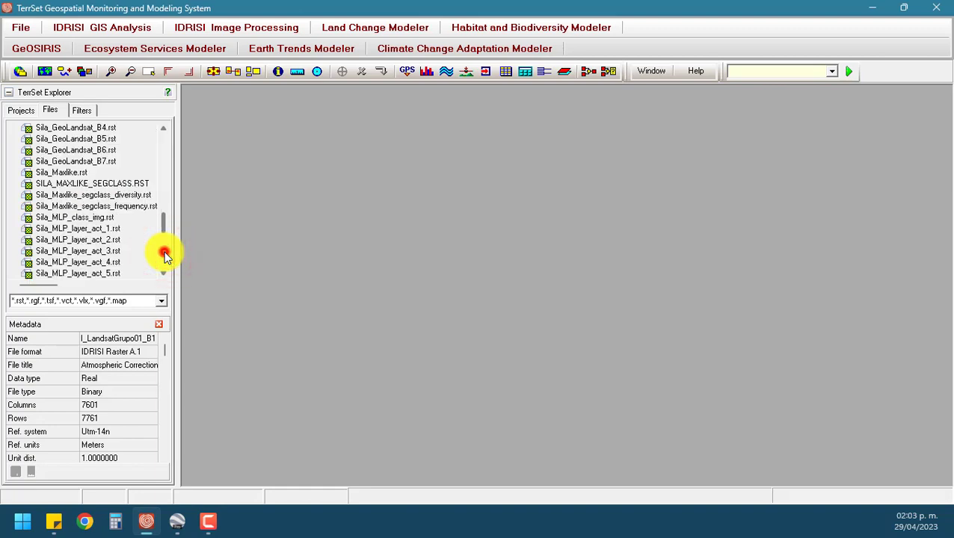
{"action": "double_click", "coordinate": [58, 172]}
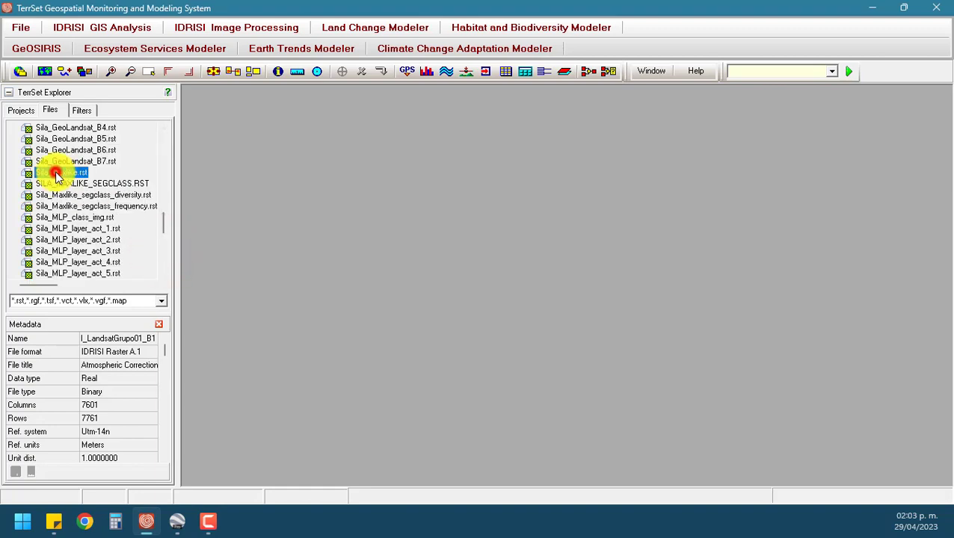
{"action": "left_click_drag", "start_coordinate": [323, 104], "coordinate": [320, 99]}
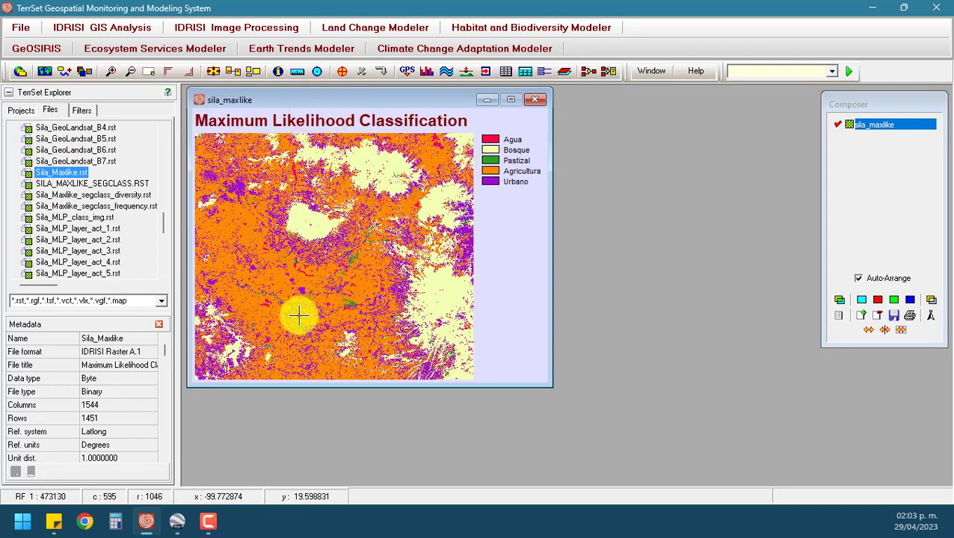
- Display SILA_MAXLIKE_SEGCLASS.RST beside the maximum likelihood map for comparison, and close the maximum likelihood map
{"action": "double_click", "coordinate": [88, 187]}
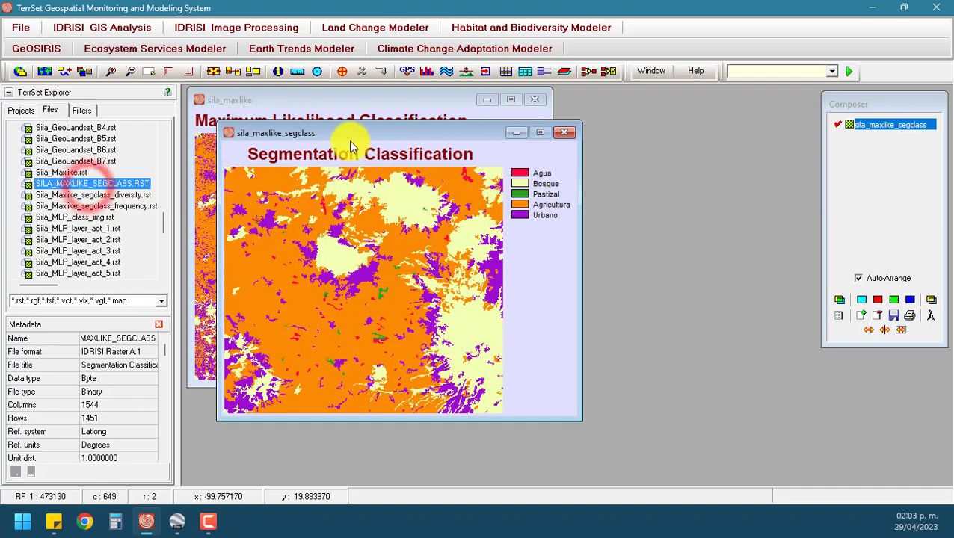
{"action": "left_click_drag", "start_coordinate": [352, 136], "coordinate": [687, 98]}
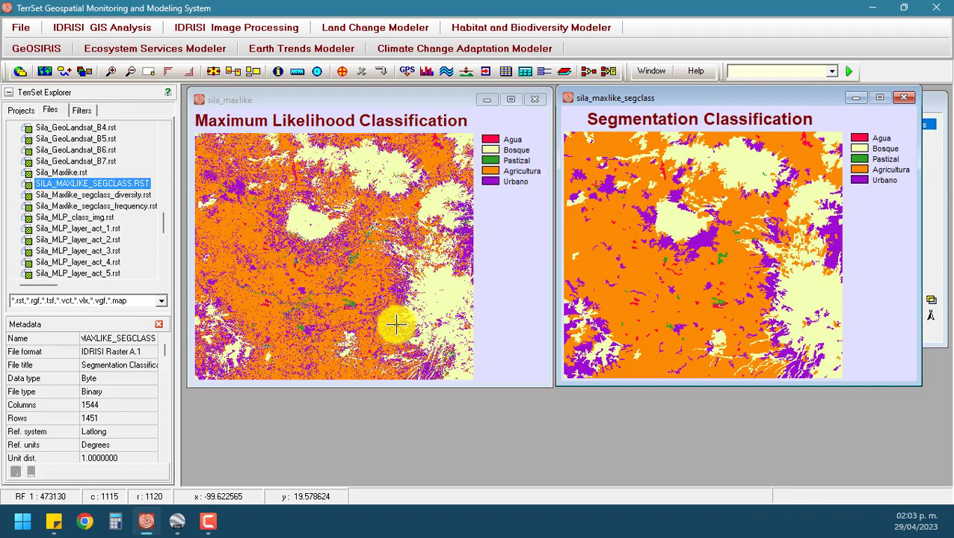
{"action": "left_click", "coordinate": [535, 99]}
{"action": "left_click_drag", "start_coordinate": [654, 101], "coordinate": [291, 102]}
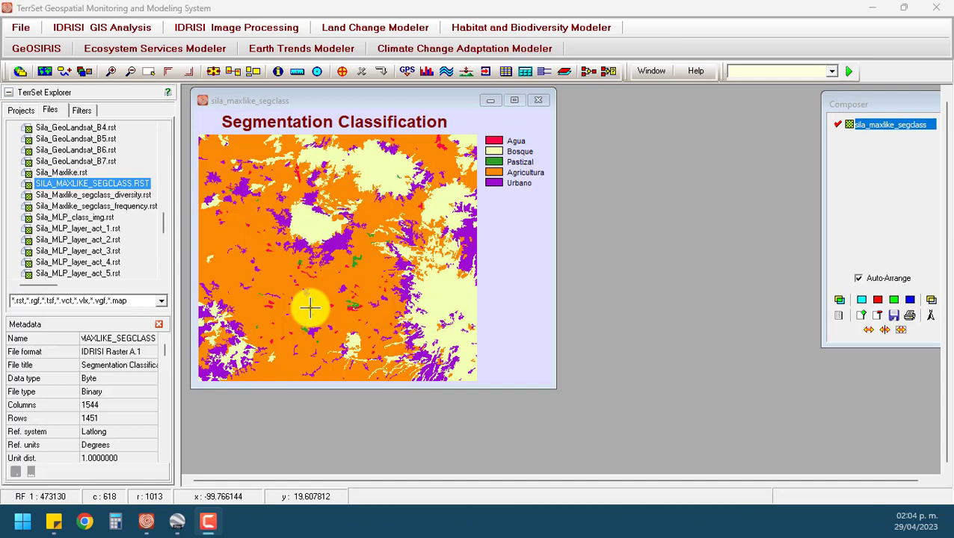
- Open the SAMPLE accuracy assessment module and use SILA_MAXLIKE_SEGCLASS as the reference image
{"action": "left_click", "coordinate": [227, 28]}
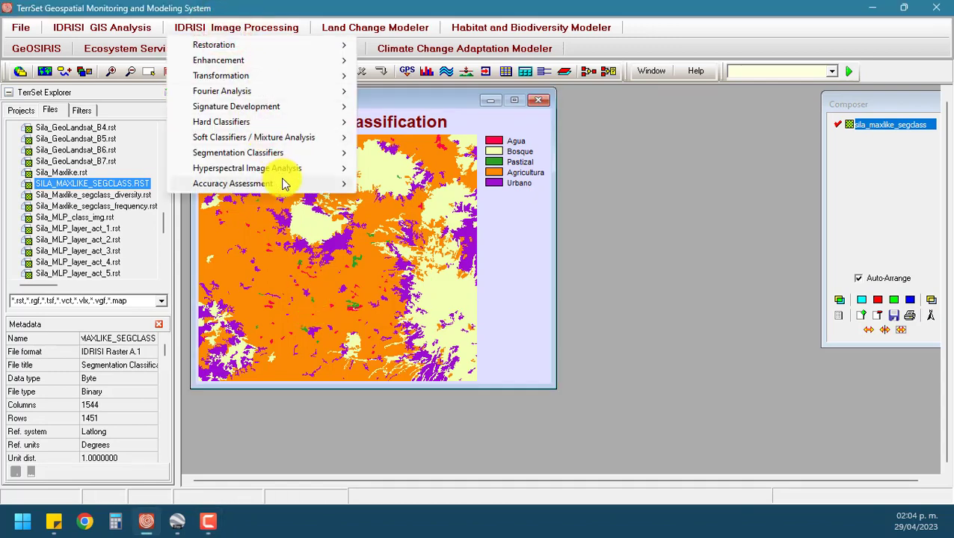
{"action": "mouse_move", "coordinate": [284, 183]}
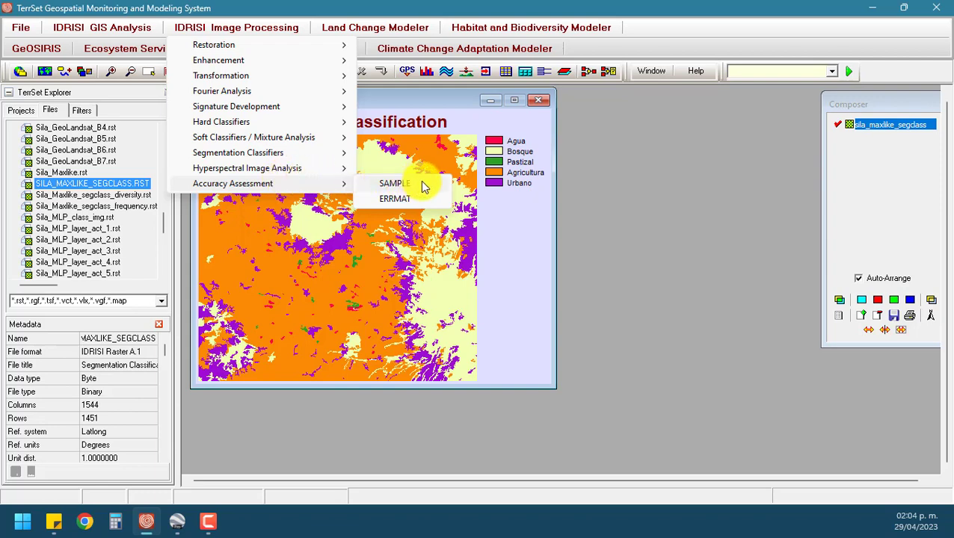
{"action": "left_click", "coordinate": [394, 184]}
{"action": "left_click_drag", "start_coordinate": [545, 215], "coordinate": [682, 241]}
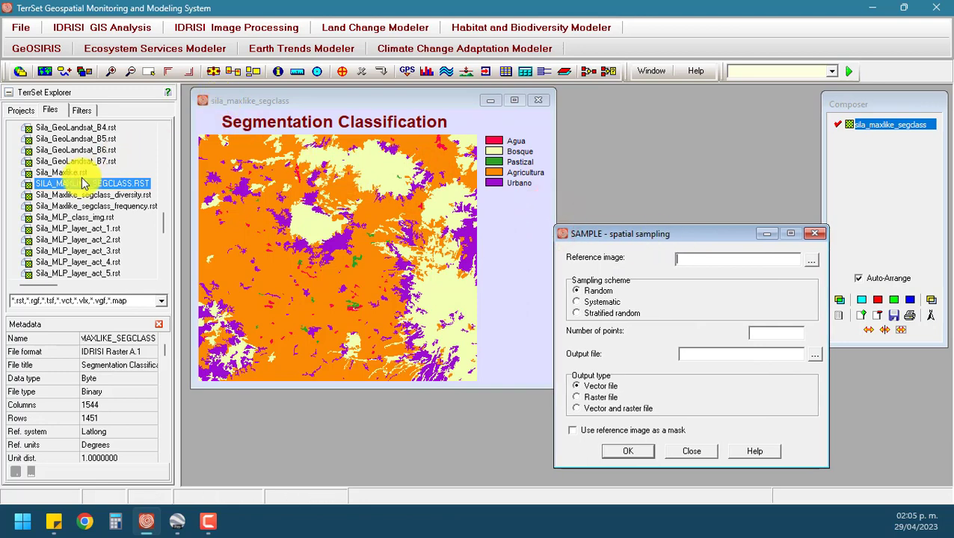
{"action": "left_click_drag", "start_coordinate": [85, 184], "coordinate": [691, 261]}
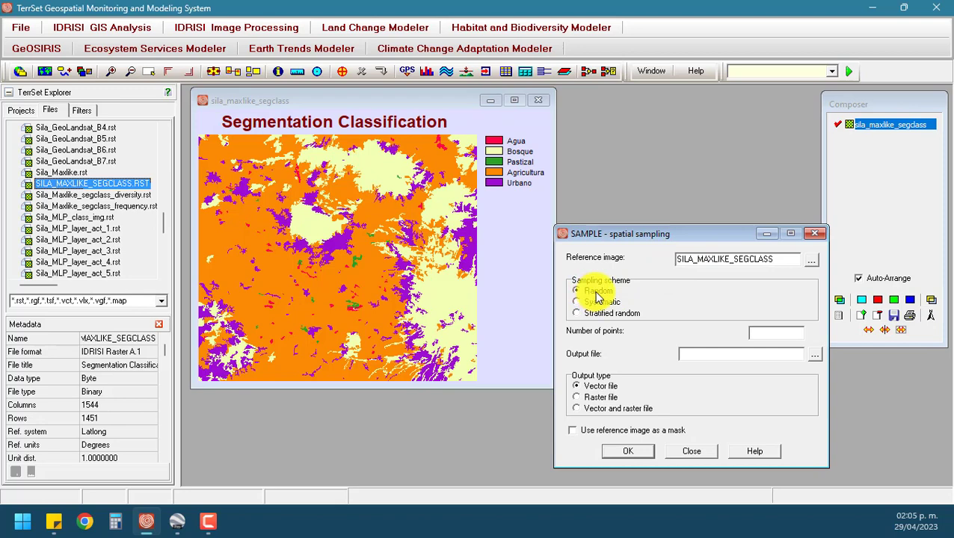
- Generate 385 random sample points, output as both vector and raster files named Sila_muestras
{"action": "left_click", "coordinate": [757, 334]}
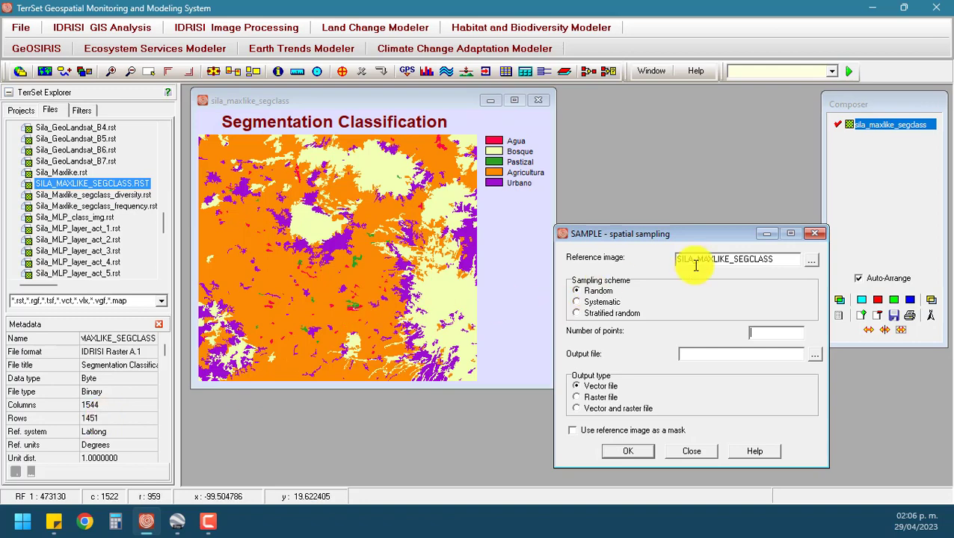
{"action": "left_click", "coordinate": [775, 330]}
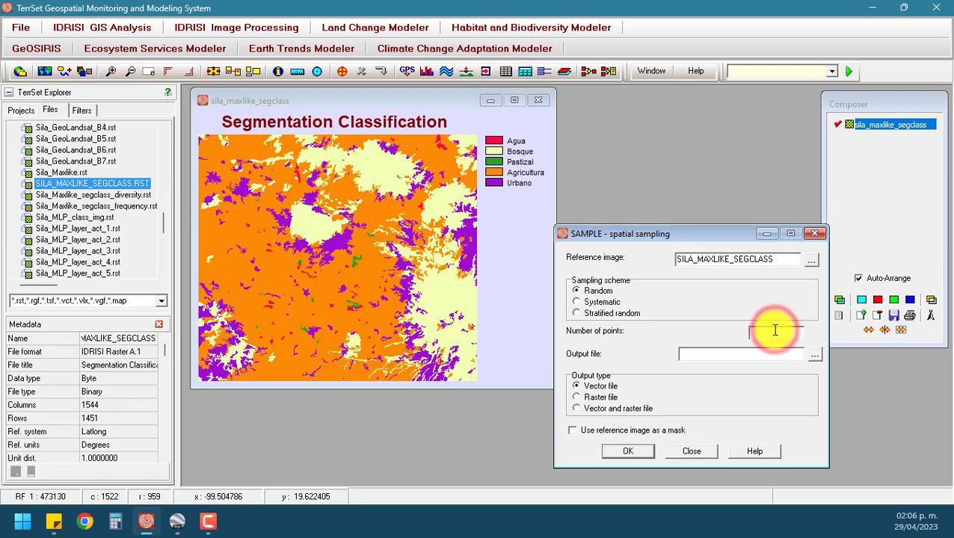
{"action": "type", "text": "385"}
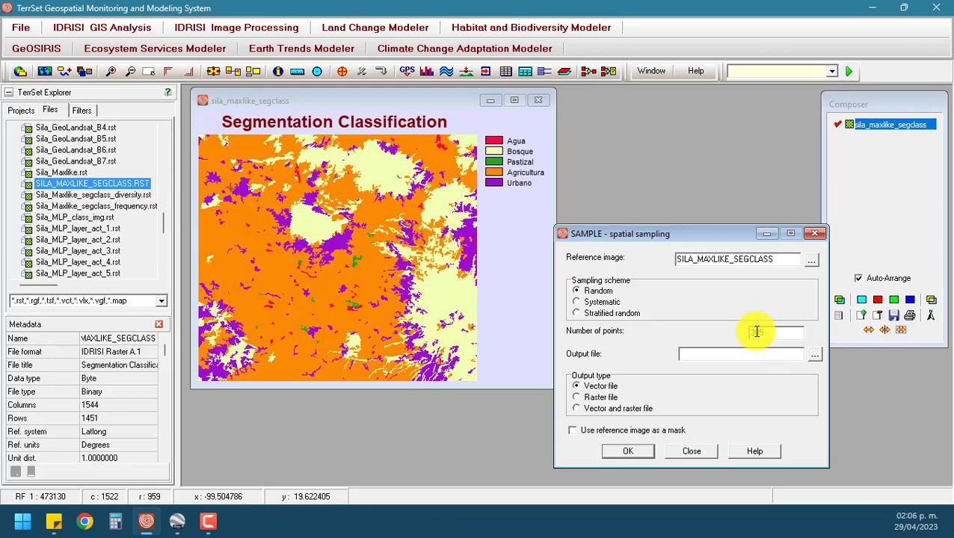
{"action": "left_click", "coordinate": [702, 354]}
{"action": "left_click", "coordinate": [703, 354]}
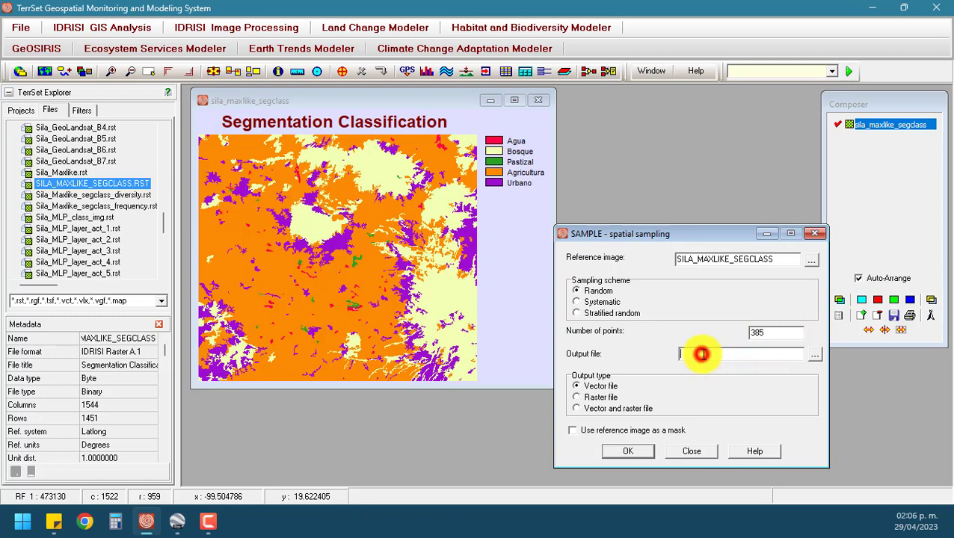
{"action": "type", "text": "Sila_muestras"}
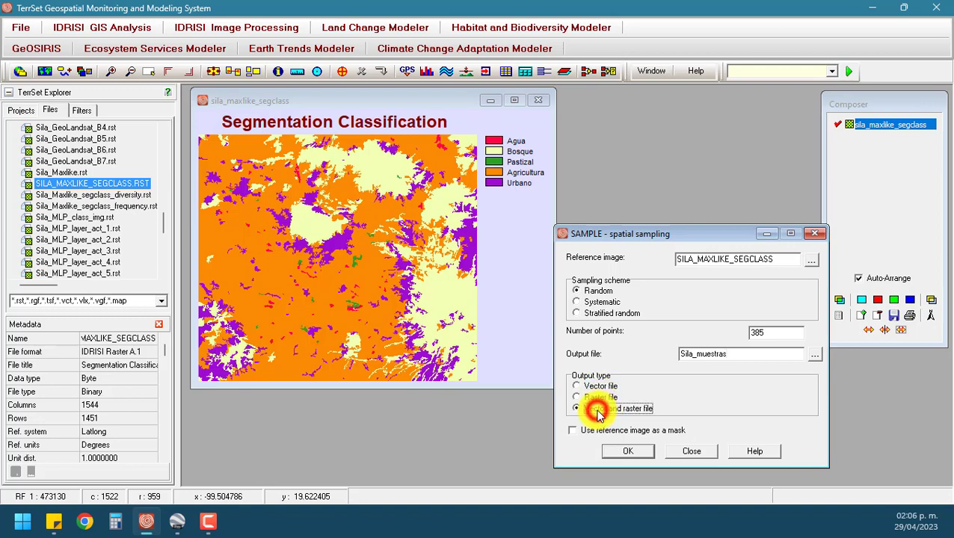
{"action": "left_click", "coordinate": [599, 410]}
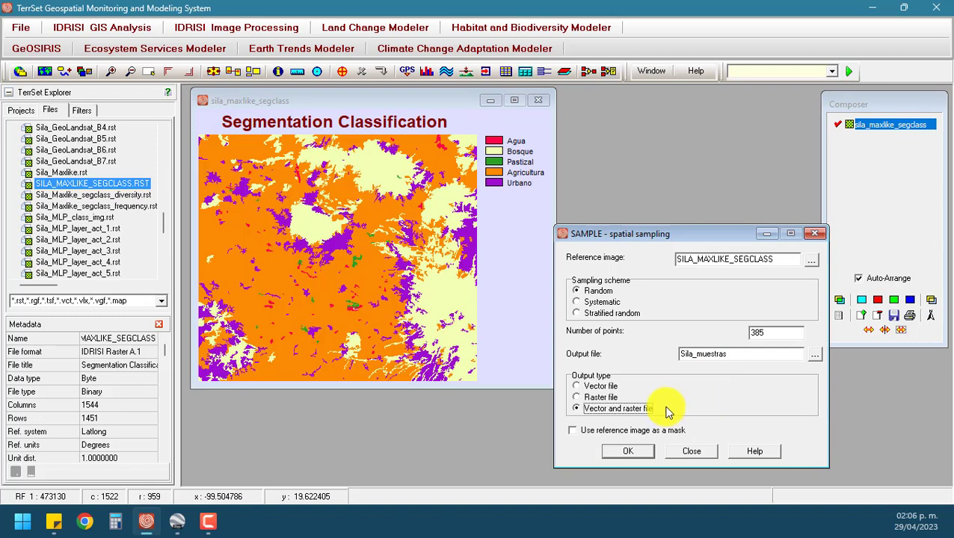
{"action": "left_click", "coordinate": [641, 455]}
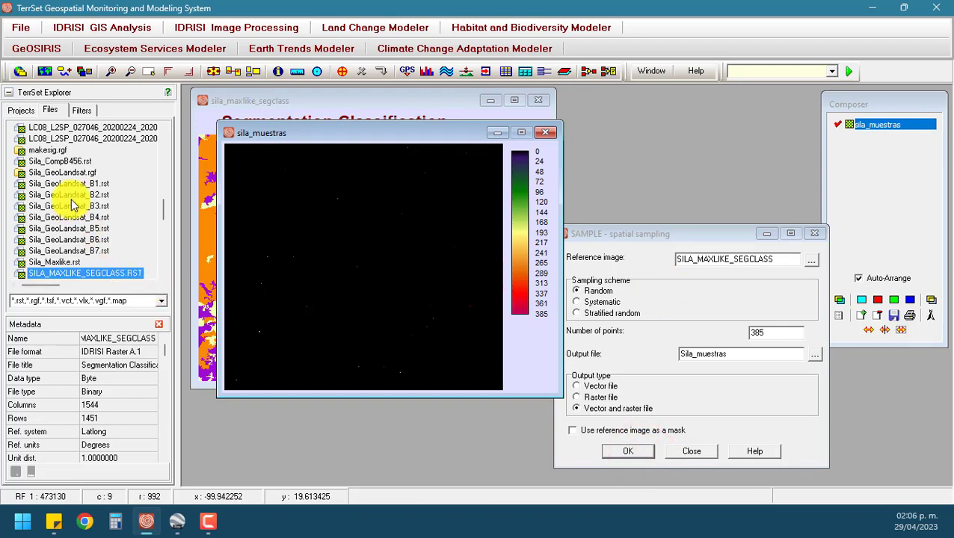
- Refresh the file list and add the Sila_muestras.vct vector layer to the sila_muestras raster map
{"action": "right_click", "coordinate": [66, 171]}
{"action": "left_click", "coordinate": [115, 334]}
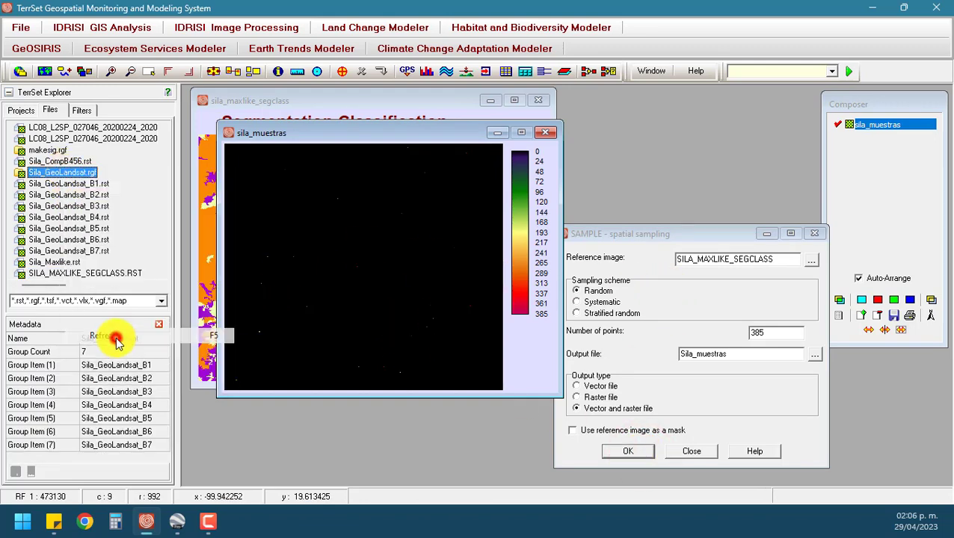
{"action": "left_click", "coordinate": [72, 198]}
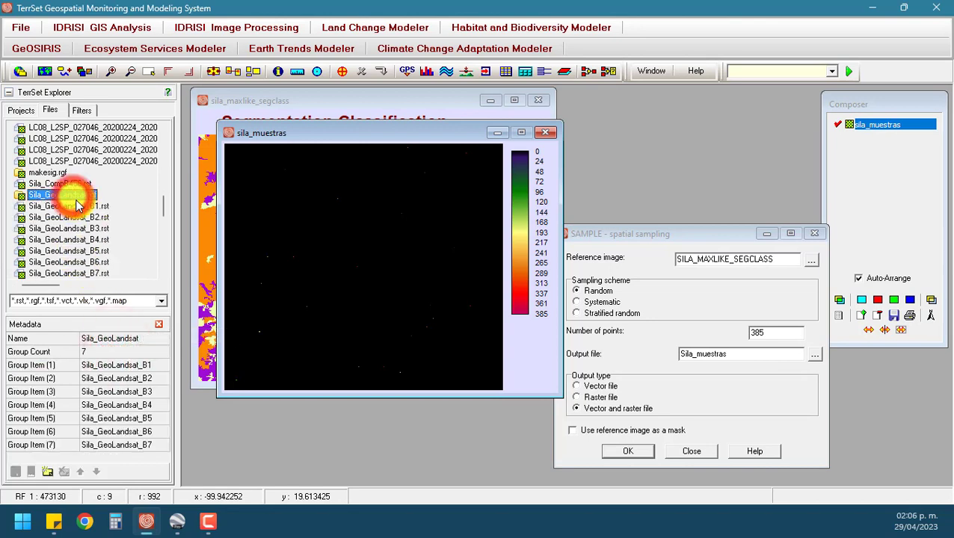
{"action": "scroll", "coordinate": [74, 198], "scroll_direction": "down", "scroll_amount": 2}
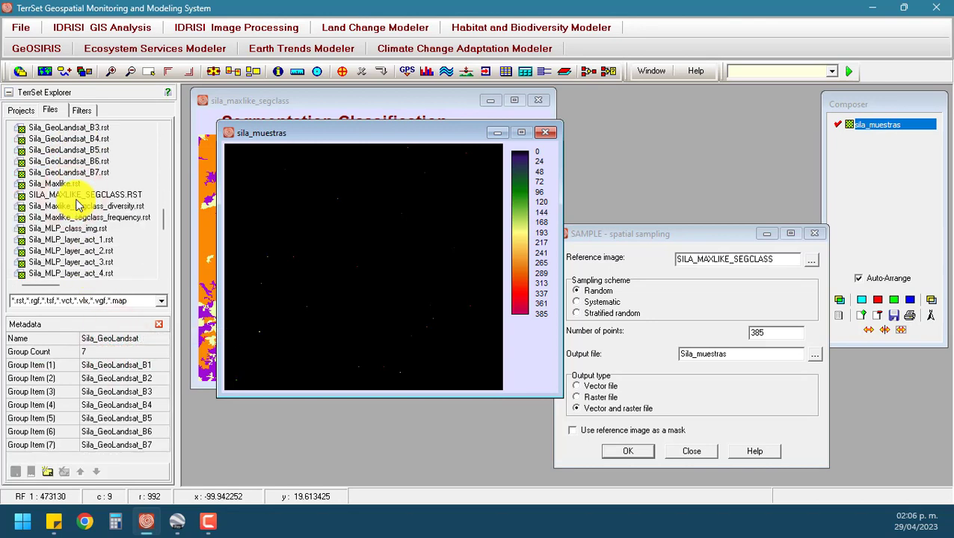
{"action": "scroll", "coordinate": [77, 203], "scroll_direction": "down", "scroll_amount": 2}
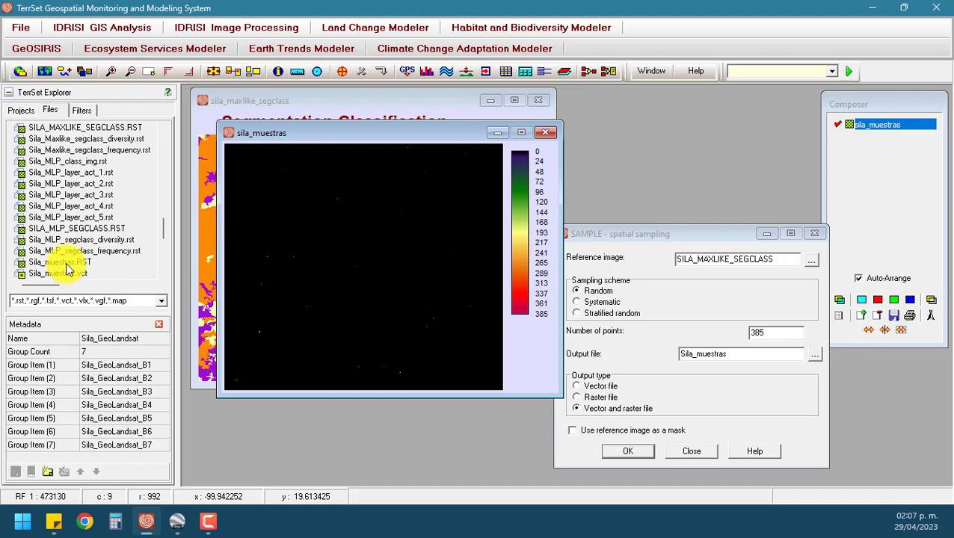
{"action": "left_click", "coordinate": [262, 142]}
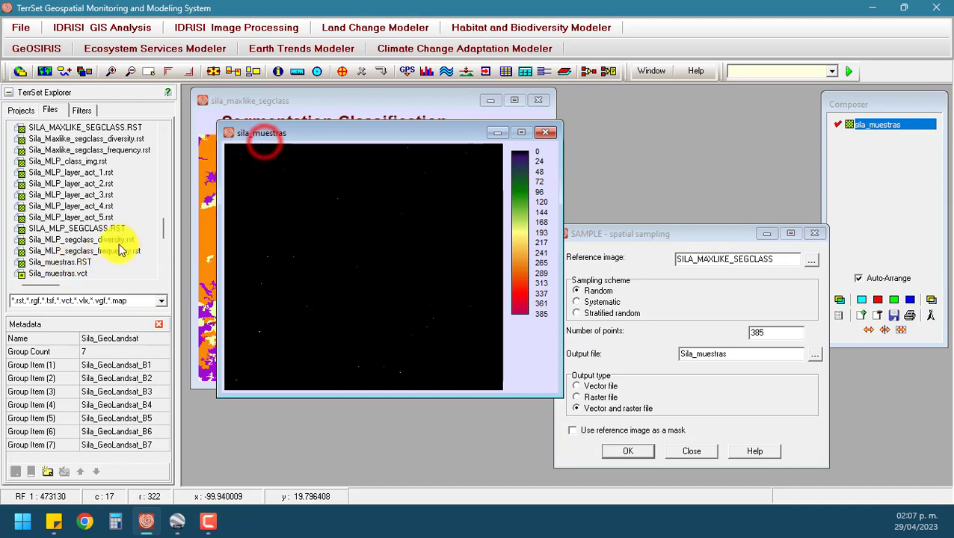
{"action": "left_click", "coordinate": [67, 274]}
{"action": "right_click", "coordinate": [67, 274]}
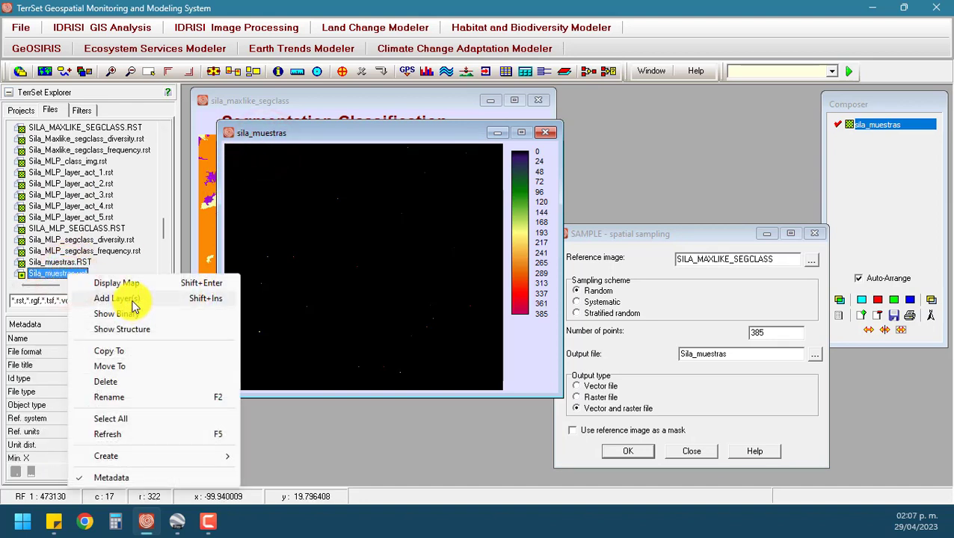
{"action": "left_click", "coordinate": [133, 300]}
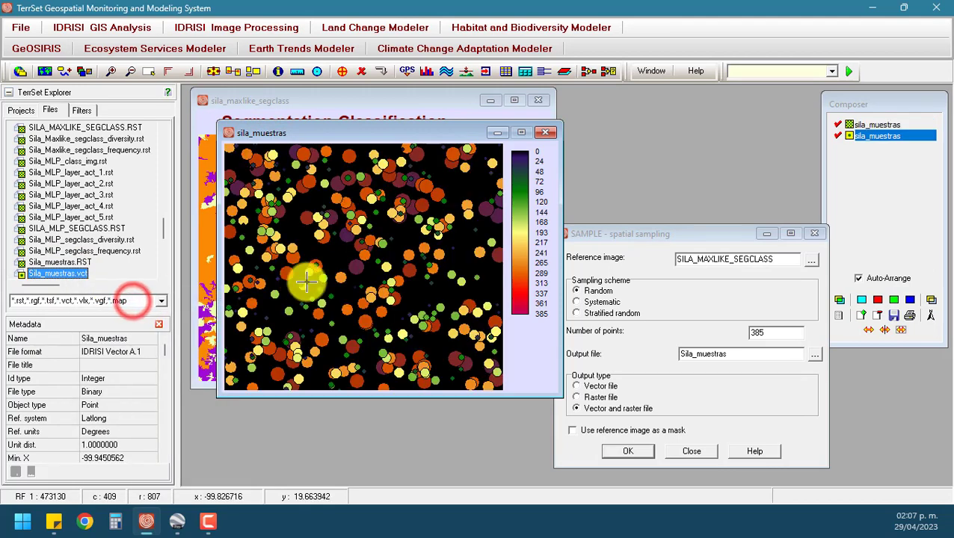
- Symbolize the Sila_muestras point layer with uniform white circles of size 2
{"action": "left_click", "coordinate": [839, 316]}
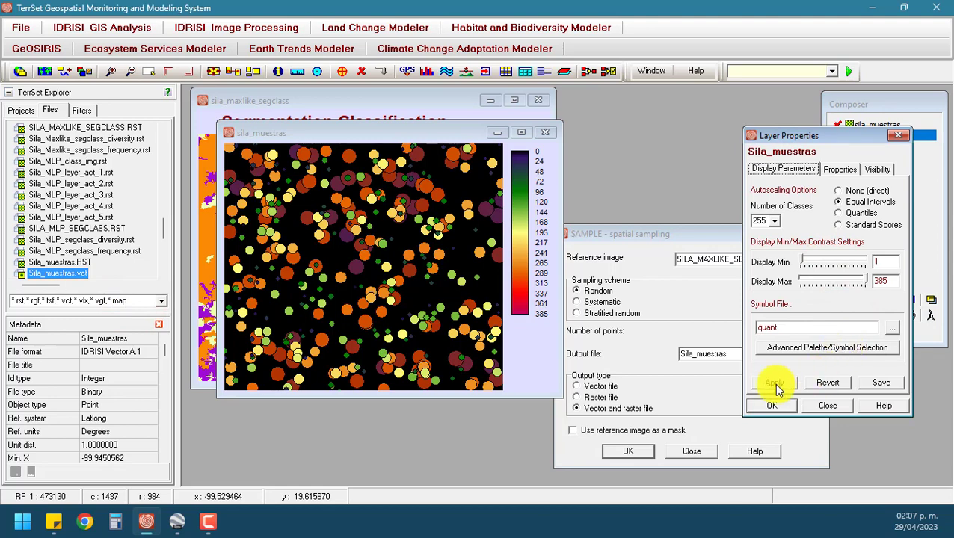
{"action": "left_click", "coordinate": [792, 346]}
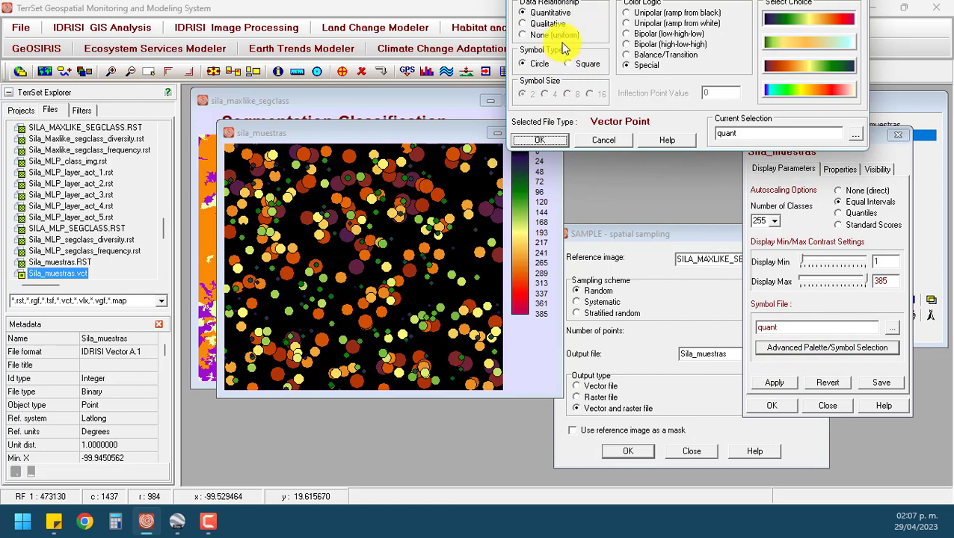
{"action": "left_click", "coordinate": [542, 35]}
{"action": "left_click", "coordinate": [703, 66]}
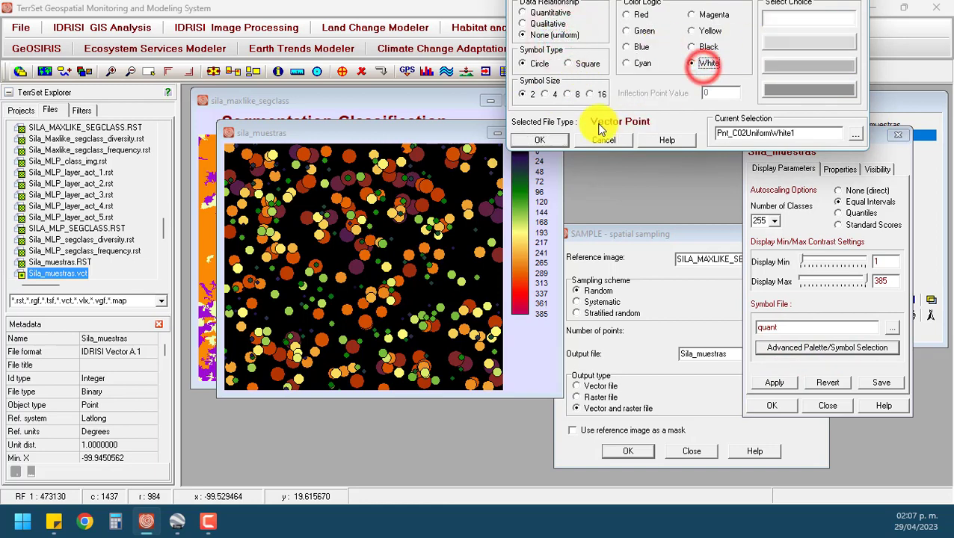
{"action": "left_click", "coordinate": [545, 139]}
{"action": "left_click", "coordinate": [775, 406]}
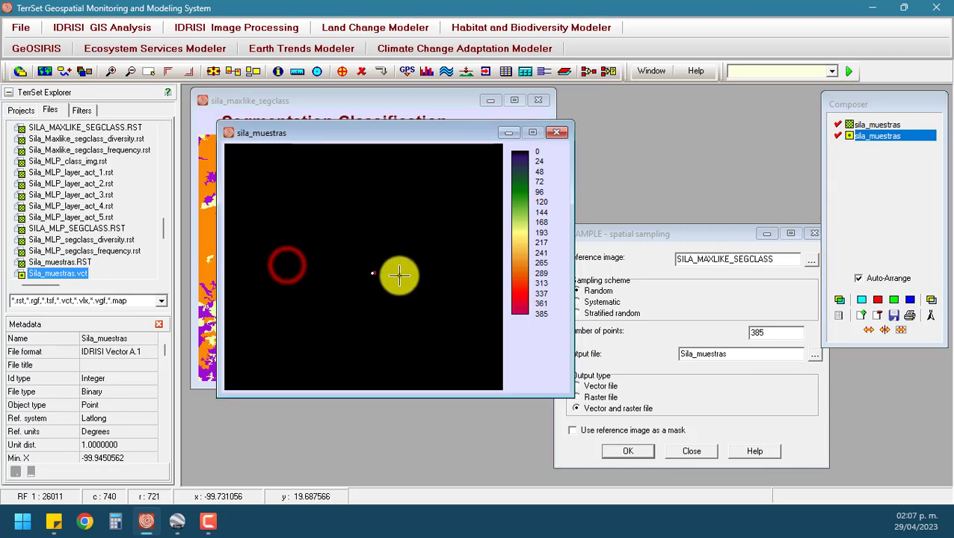
- Examine a sample point up close against its raster cell, and close the sila_muestras map
{"action": "left_click", "coordinate": [397, 273]}
{"action": "left_click", "coordinate": [337, 231]}
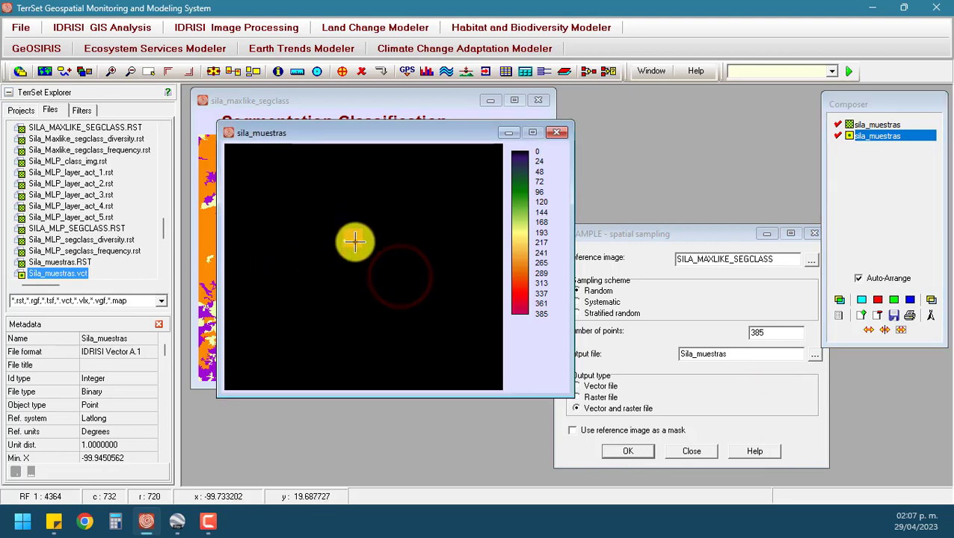
{"action": "left_click", "coordinate": [346, 242]}
{"action": "scroll", "coordinate": [346, 238], "scroll_direction": "up", "scroll_amount": 1}
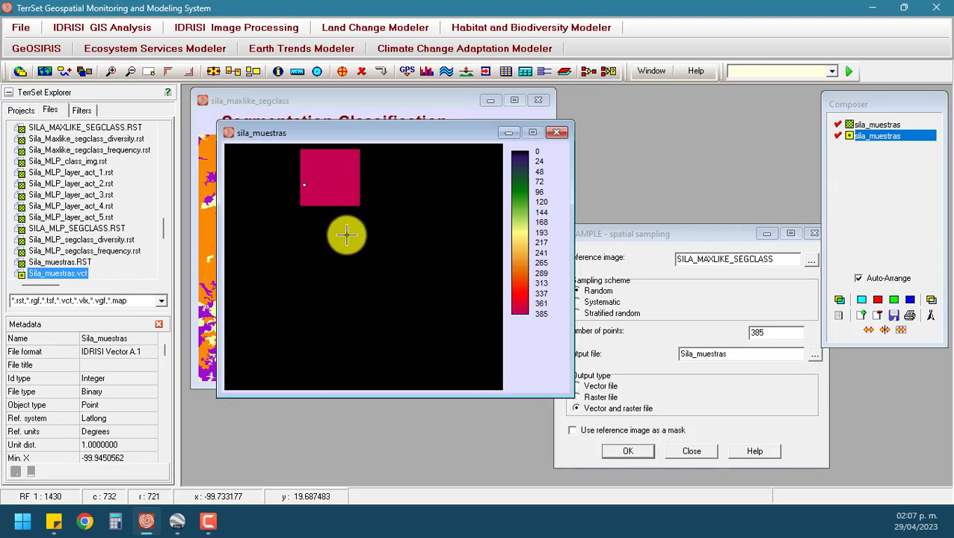
{"action": "left_click_drag", "start_coordinate": [345, 234], "coordinate": [375, 330]}
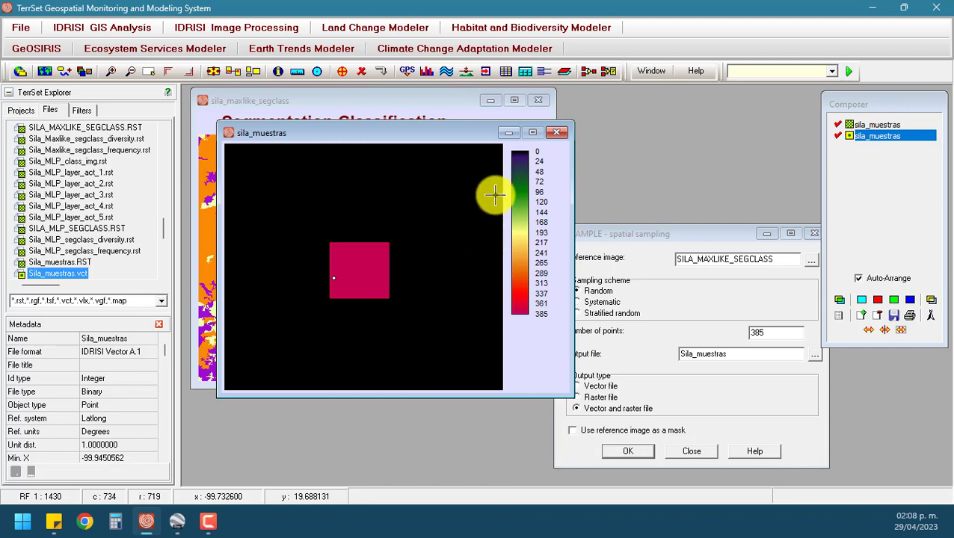
{"action": "left_click", "coordinate": [167, 71]}
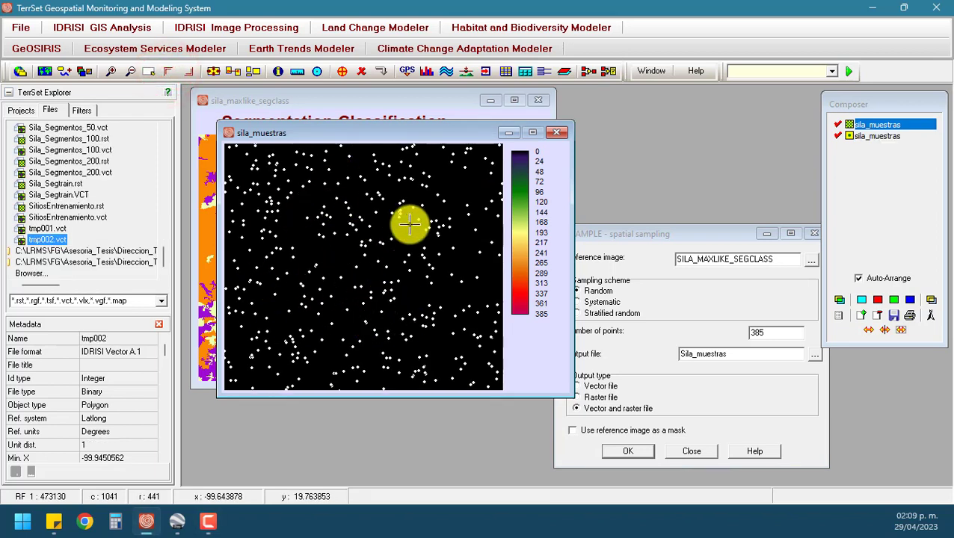
{"action": "left_click", "coordinate": [565, 134]}
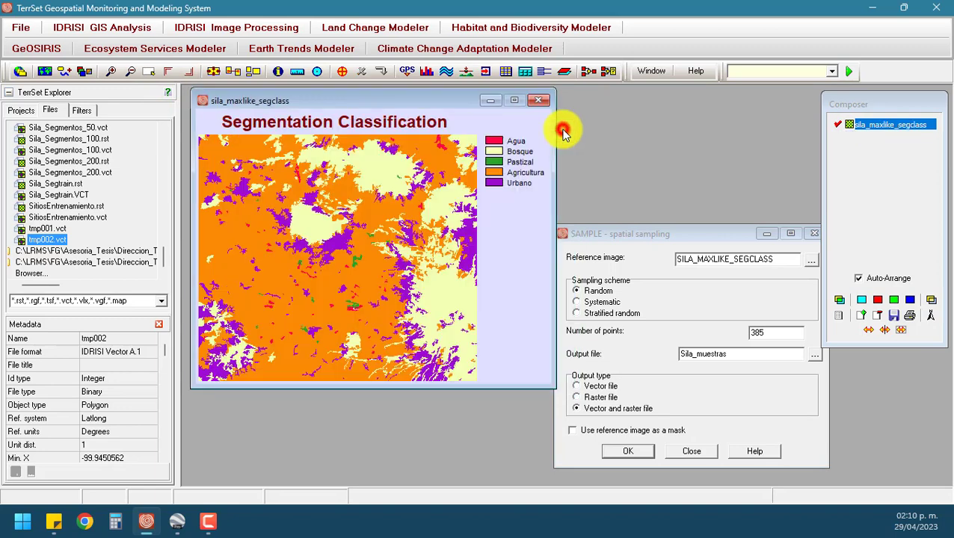
- Set up a RASTERVECTOR conversion from raster to vector polygons, outputting only an Idrisi polygon file
{"action": "left_click", "coordinate": [26, 27]}
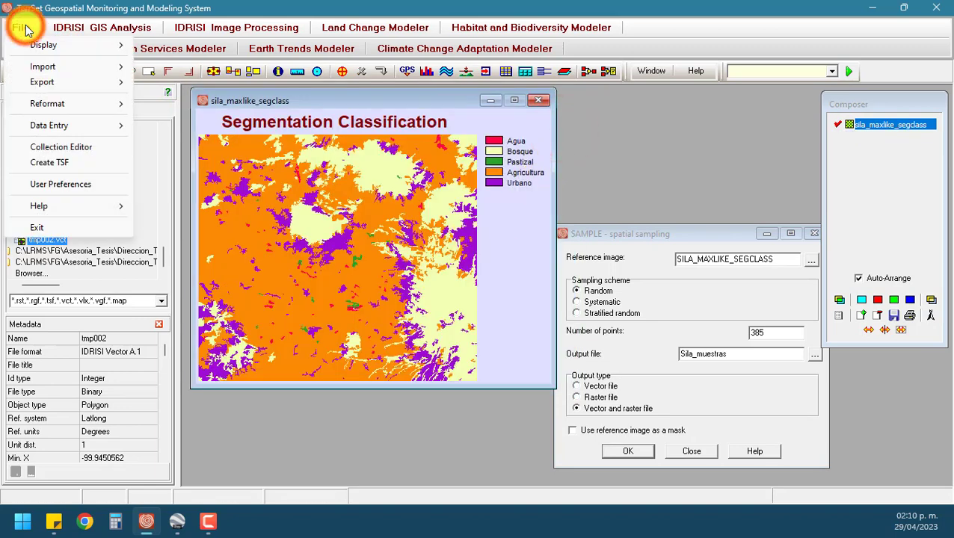
{"action": "mouse_move", "coordinate": [54, 108]}
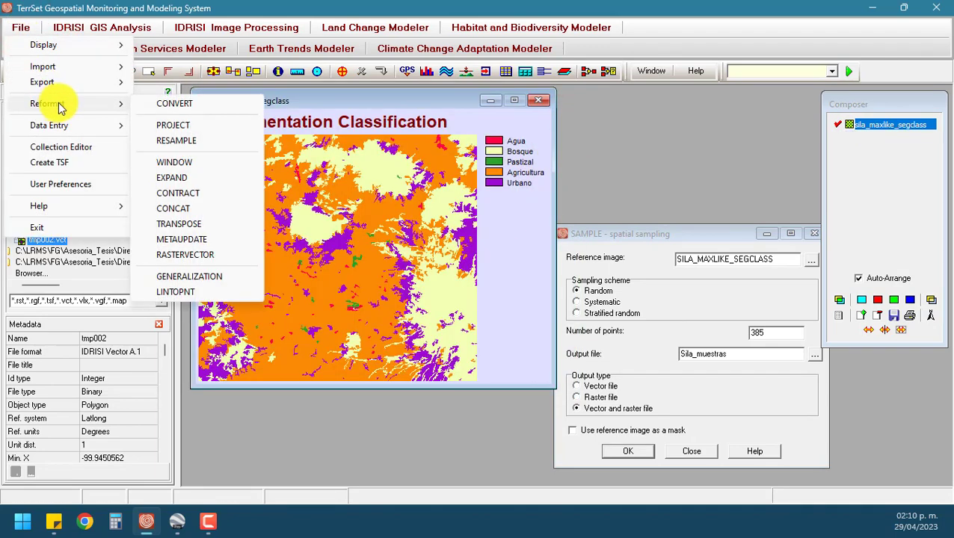
{"action": "left_click", "coordinate": [226, 256]}
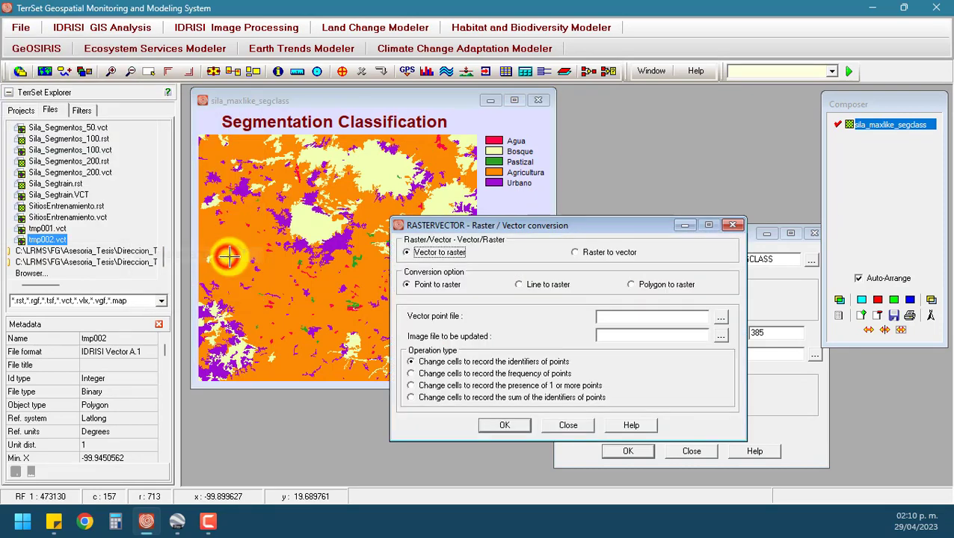
{"action": "left_click", "coordinate": [609, 253]}
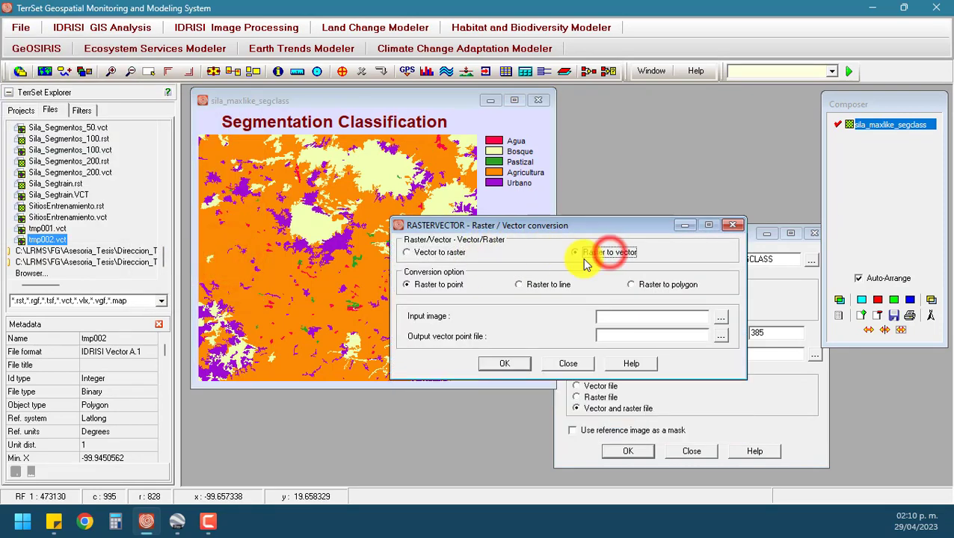
{"action": "left_click", "coordinate": [634, 284]}
{"action": "left_click", "coordinate": [633, 230]}
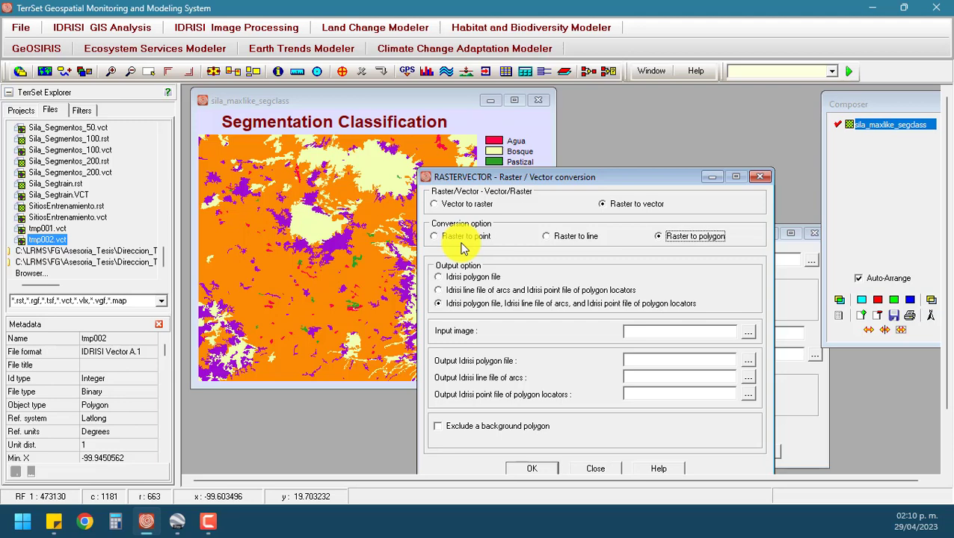
{"action": "left_click", "coordinate": [675, 237]}
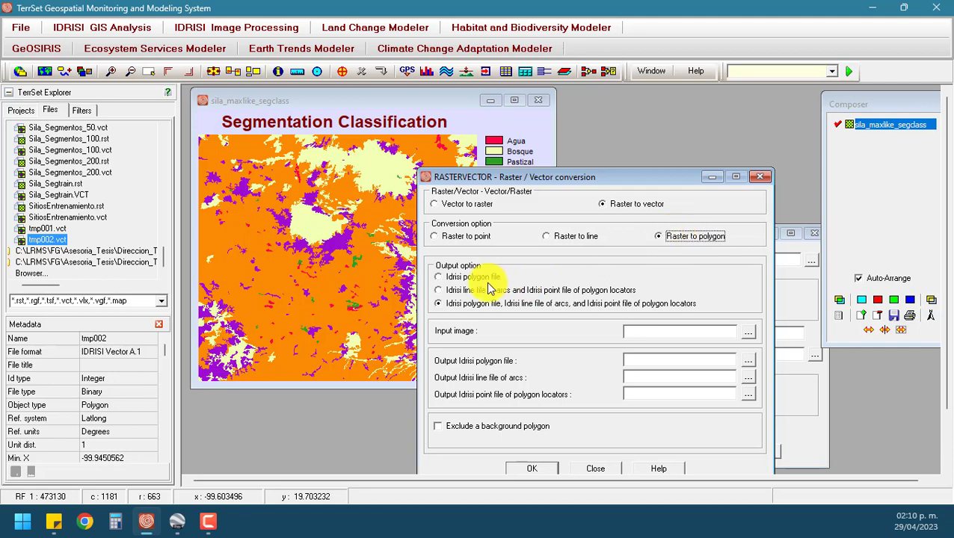
{"action": "left_click", "coordinate": [485, 277]}
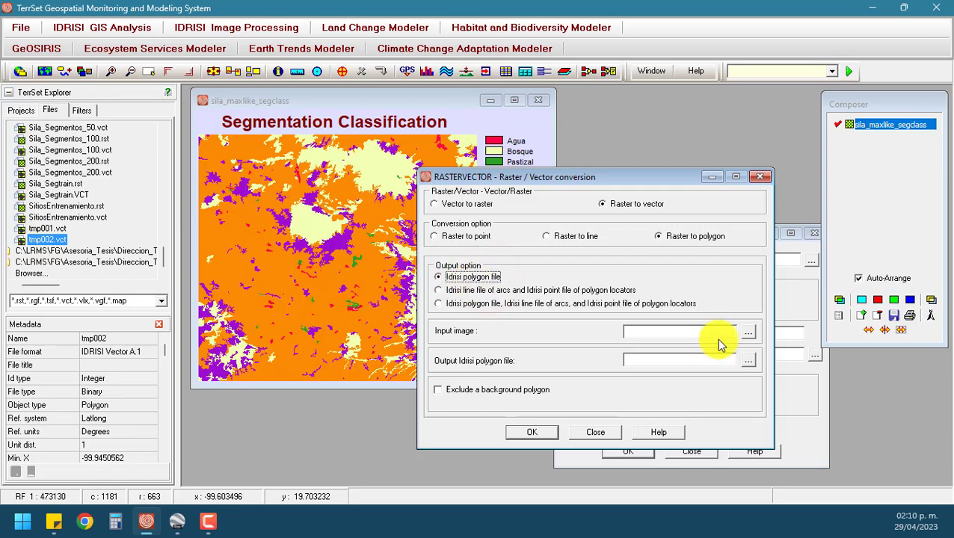
- Use the Sila_muestras.RST raster as the input image for the polygon conversion
{"action": "scroll", "coordinate": [62, 227], "scroll_direction": "up", "scroll_amount": 4}
{"action": "scroll", "coordinate": [62, 226], "scroll_direction": "up", "scroll_amount": 2}
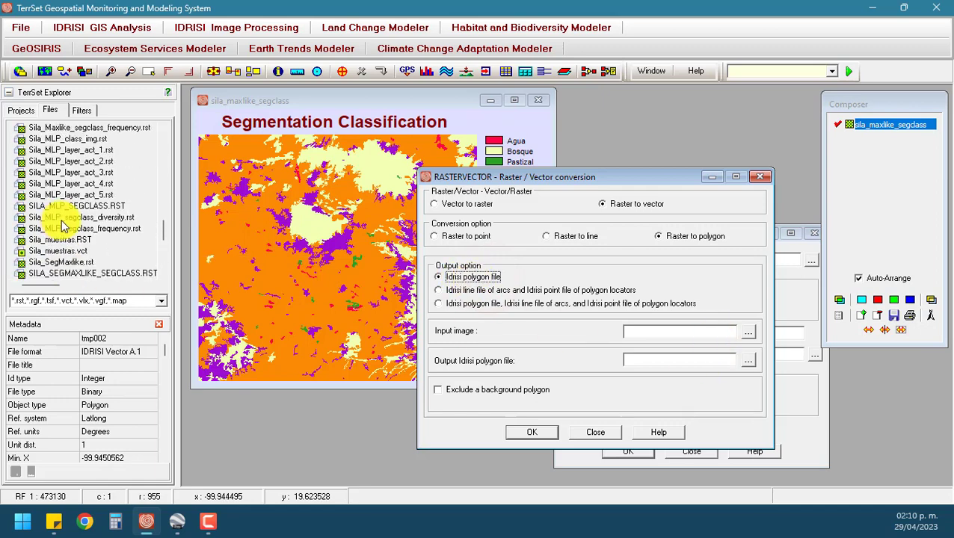
{"action": "scroll", "coordinate": [64, 226], "scroll_direction": "up", "scroll_amount": 2}
{"action": "scroll", "coordinate": [65, 227], "scroll_direction": "down", "scroll_amount": 3}
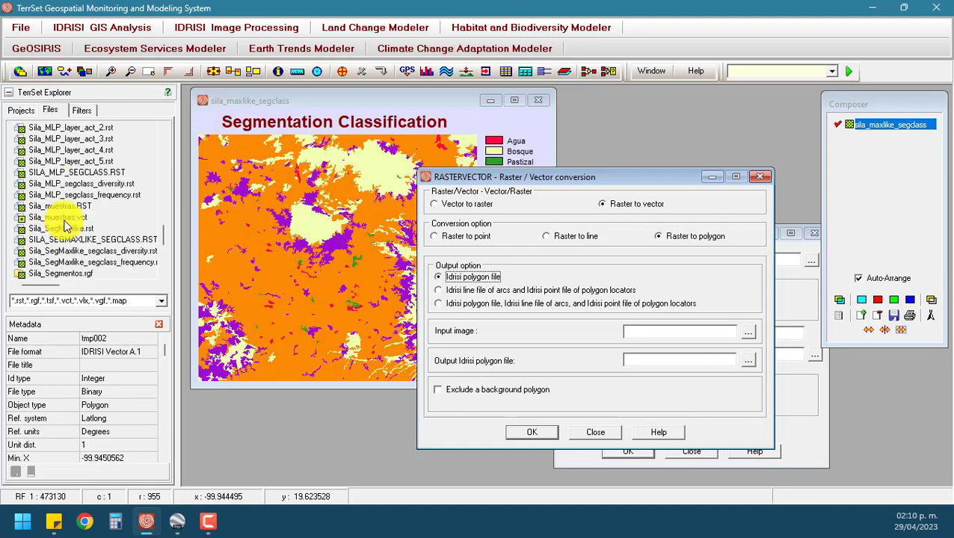
{"action": "left_click", "coordinate": [66, 207]}
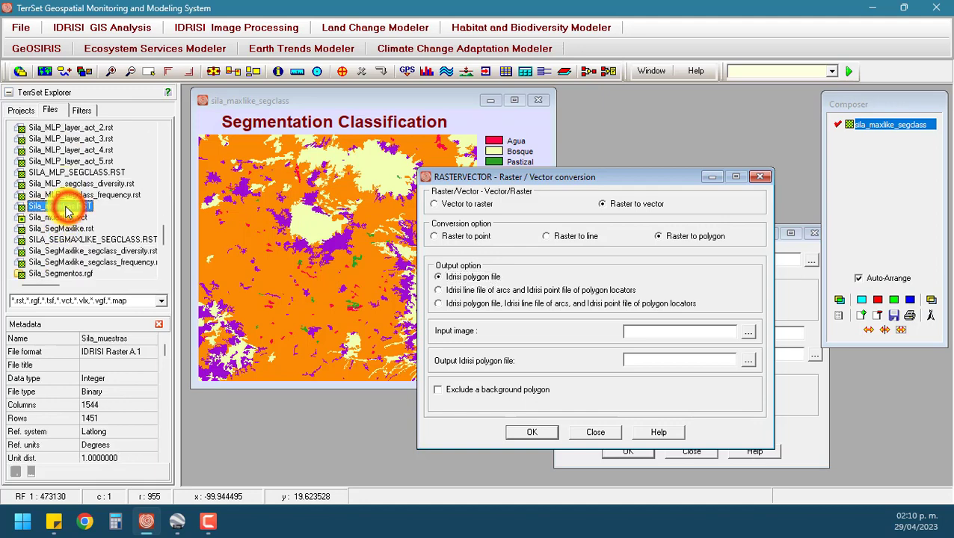
{"action": "left_click_drag", "start_coordinate": [66, 211], "coordinate": [653, 330]}
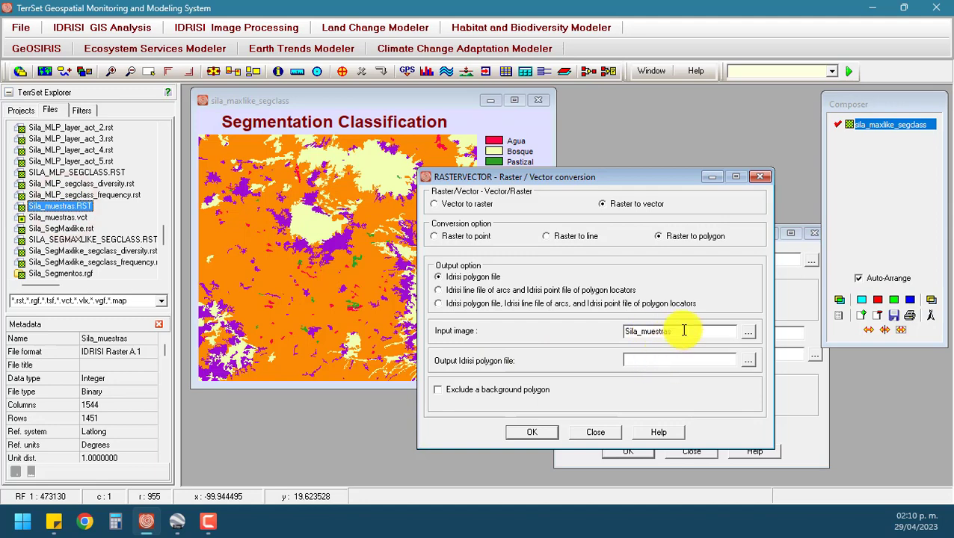
- Name the output polygon file Sila_muestras_celdas and exclude the background polygon with identifier 0
{"action": "double_click", "coordinate": [681, 331]}
{"action": "key", "text": "ctrl+c"}
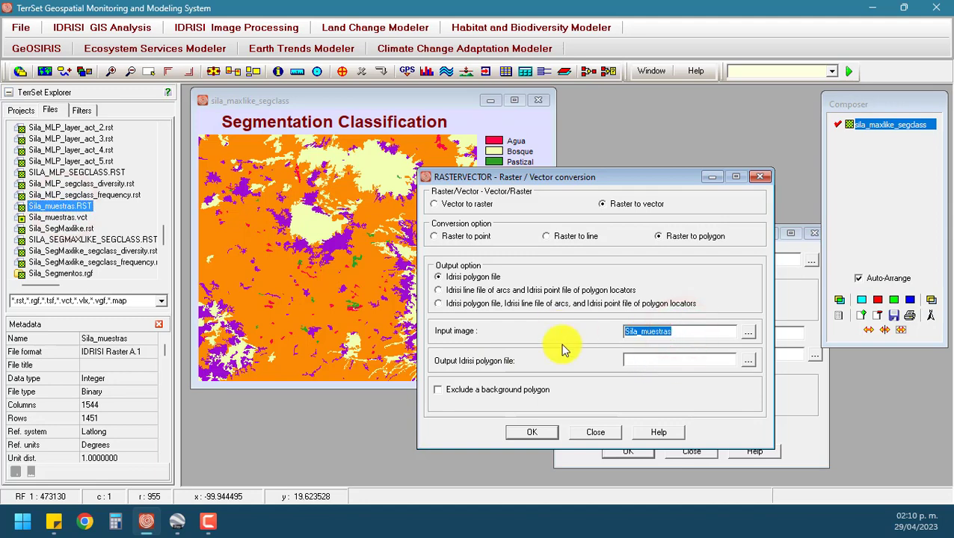
{"action": "left_click", "coordinate": [645, 360]}
{"action": "key", "text": "ctrl+v"}
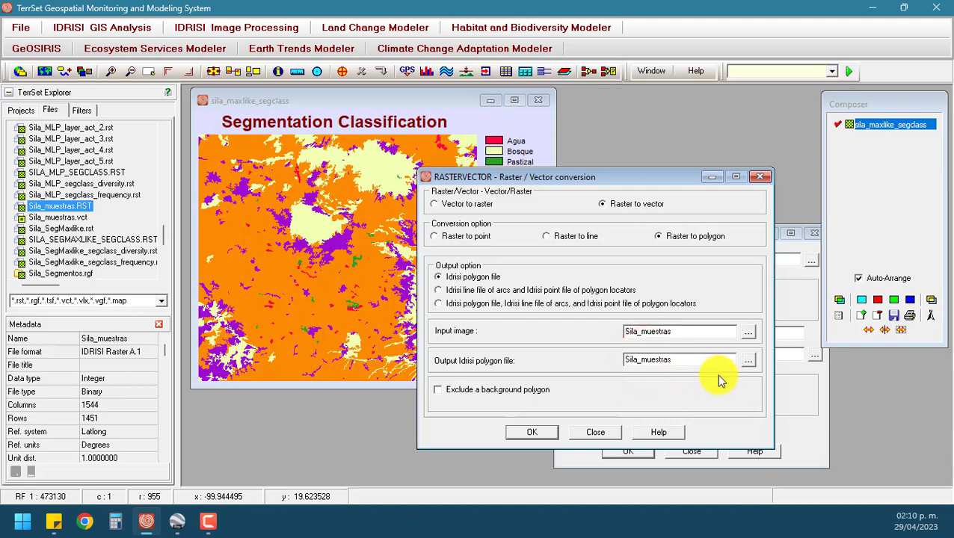
{"action": "type", "text": "_cels"}
{"action": "key", "text": "BackSpace"}
{"action": "type", "text": "das"}
{"action": "left_click", "coordinate": [468, 395]}
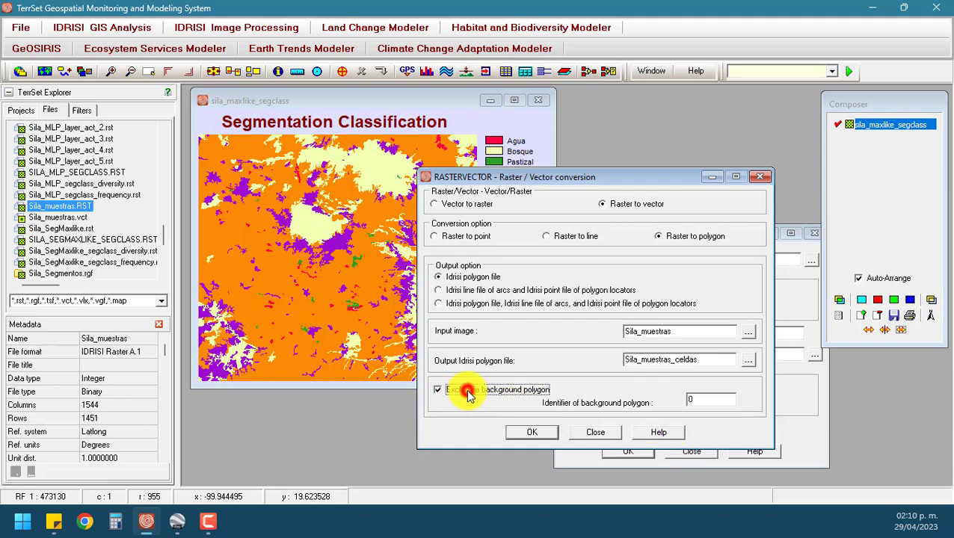
- Display the Sila_muestras raster, query several background cells for their value, and close the map
{"action": "double_click", "coordinate": [54, 207]}
{"action": "left_click", "coordinate": [299, 213]}
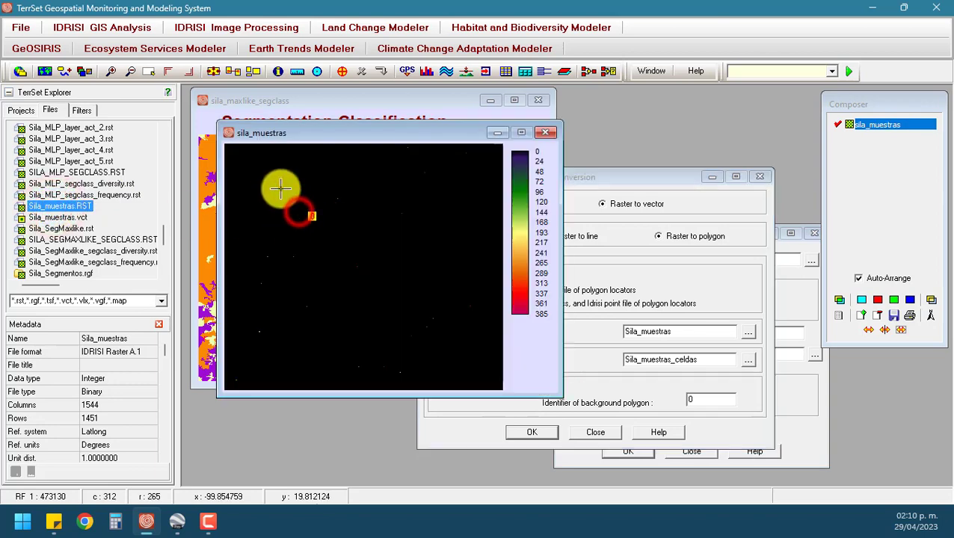
{"action": "left_click", "coordinate": [262, 220]}
{"action": "left_click", "coordinate": [286, 279]}
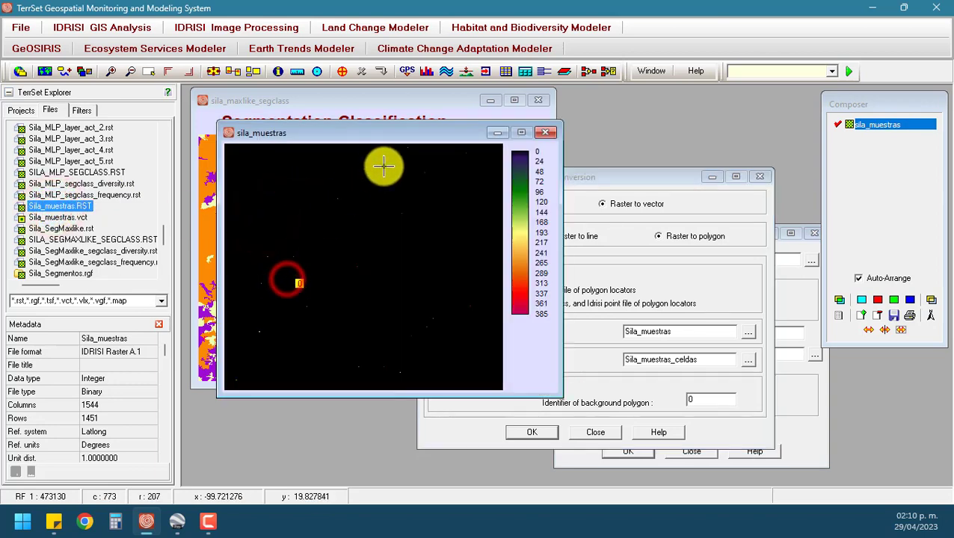
{"action": "left_click", "coordinate": [544, 132]}
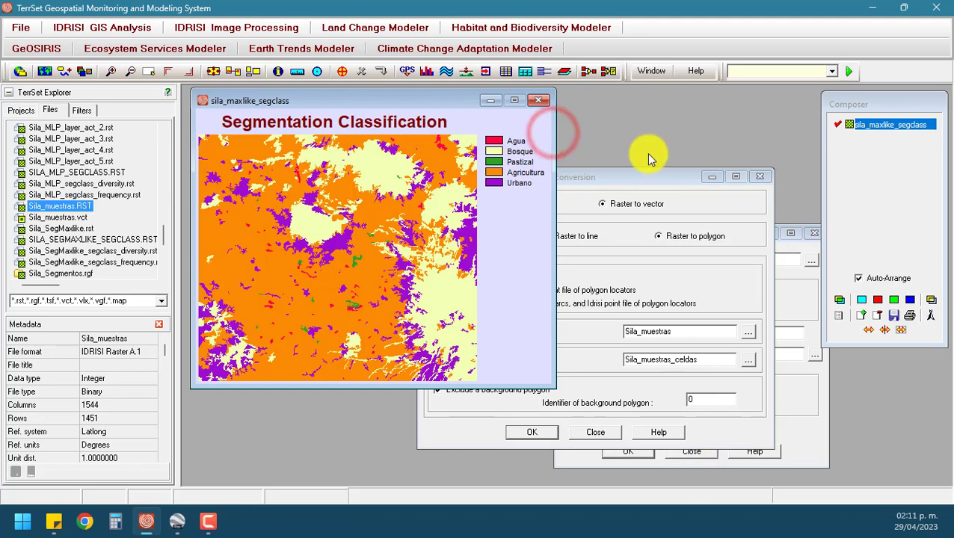
- Run the raster-to-polygon conversion and query the identifier of one sample cell polygon up close
{"action": "left_click", "coordinate": [644, 178]}
{"action": "left_click", "coordinate": [544, 434]}
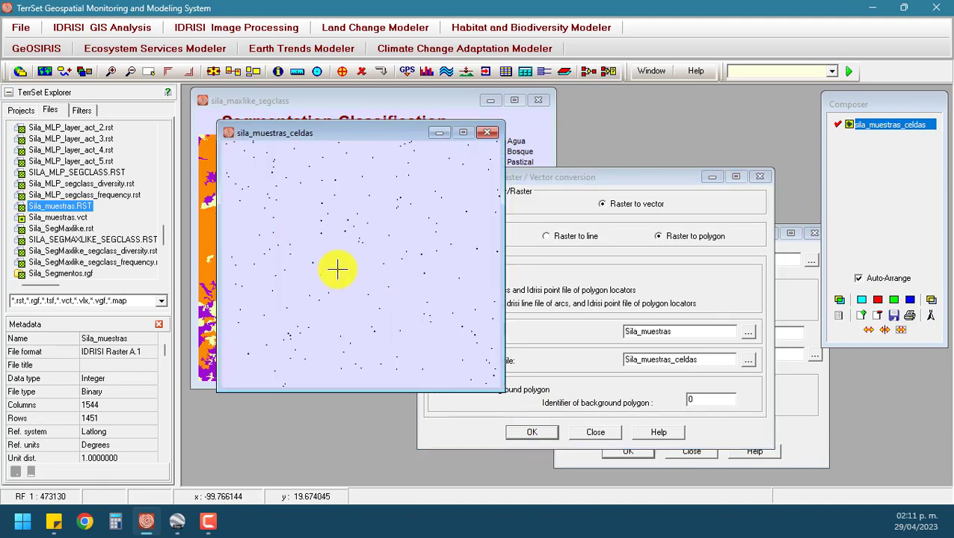
{"action": "left_click", "coordinate": [351, 202]}
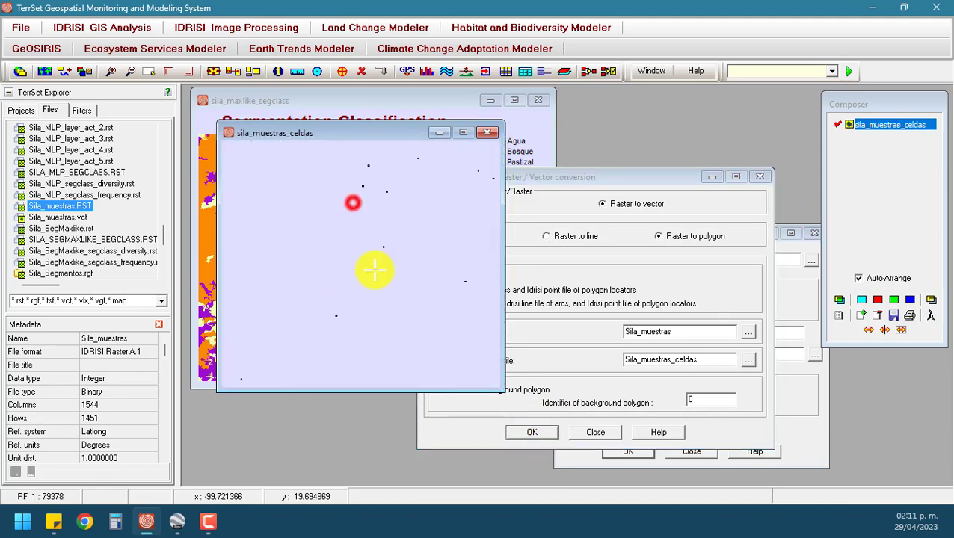
{"action": "left_click", "coordinate": [408, 251]}
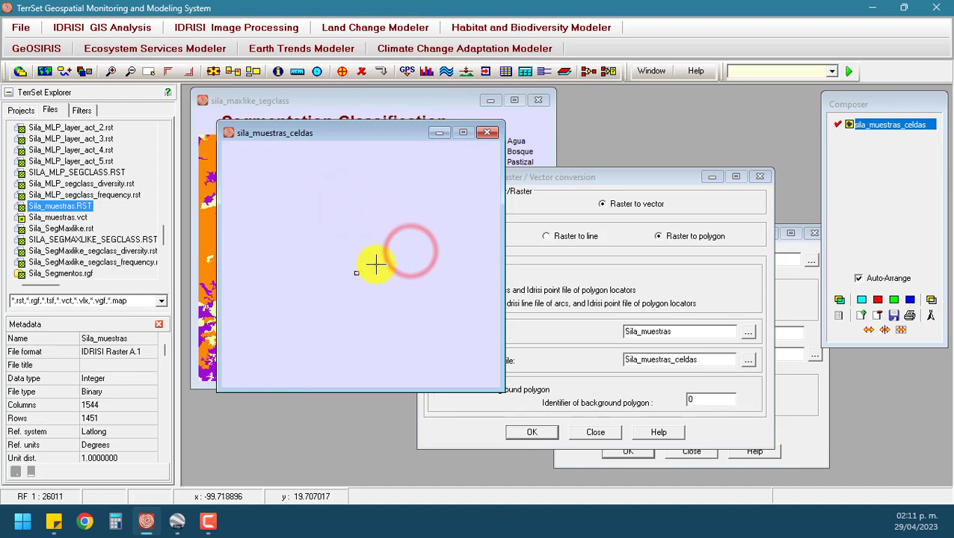
{"action": "scroll", "coordinate": [358, 296], "scroll_direction": "up", "scroll_amount": 5}
{"action": "left_click", "coordinate": [329, 331]}
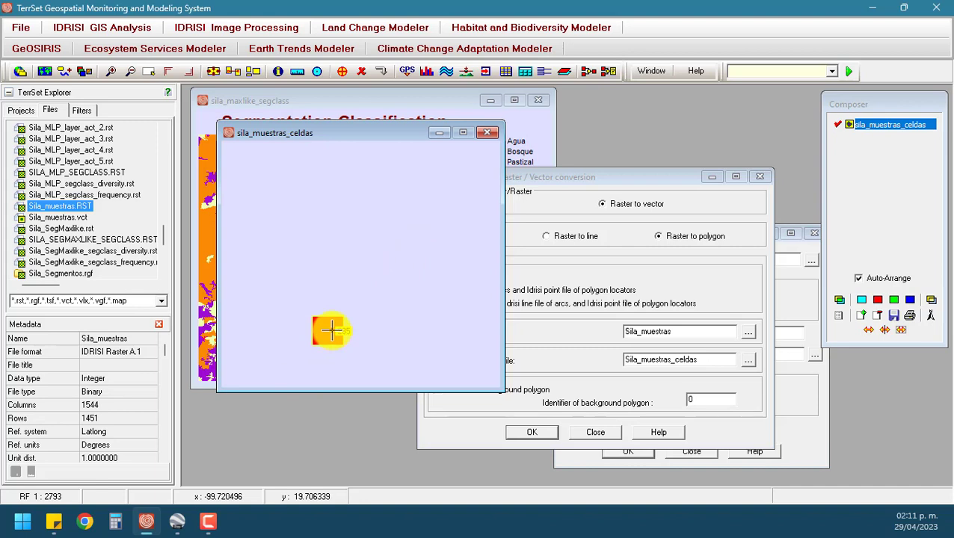
{"action": "scroll", "coordinate": [331, 330], "scroll_direction": "down", "scroll_amount": 6}
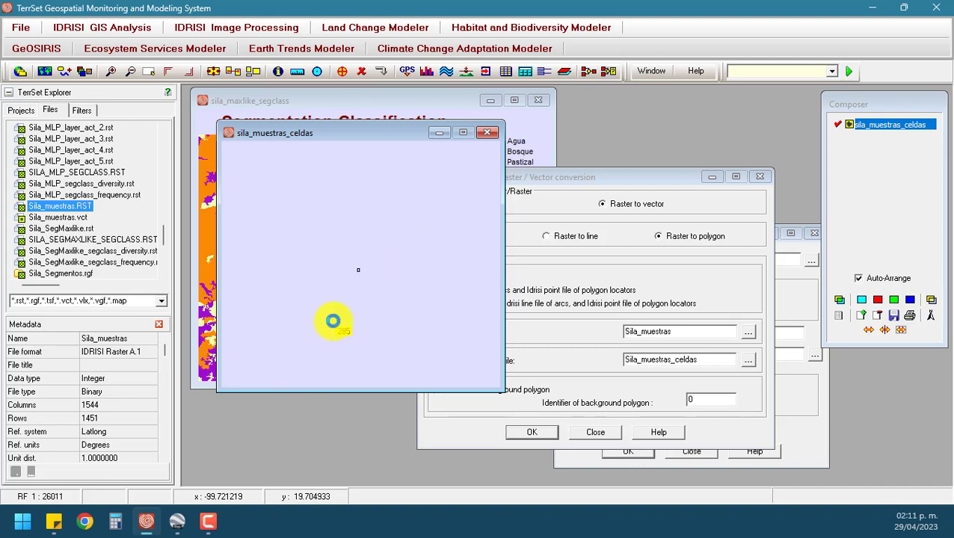
{"action": "scroll", "coordinate": [333, 321], "scroll_direction": "down", "scroll_amount": 9}
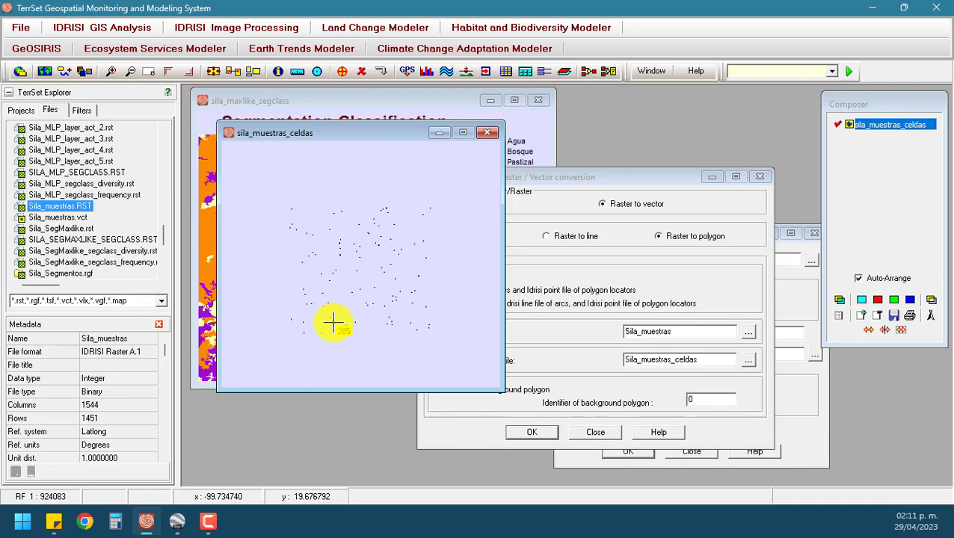
- Close the sila_muestras_celdas map along with the RASTERVECTOR and SAMPLE dialogs
{"action": "left_click", "coordinate": [492, 133]}
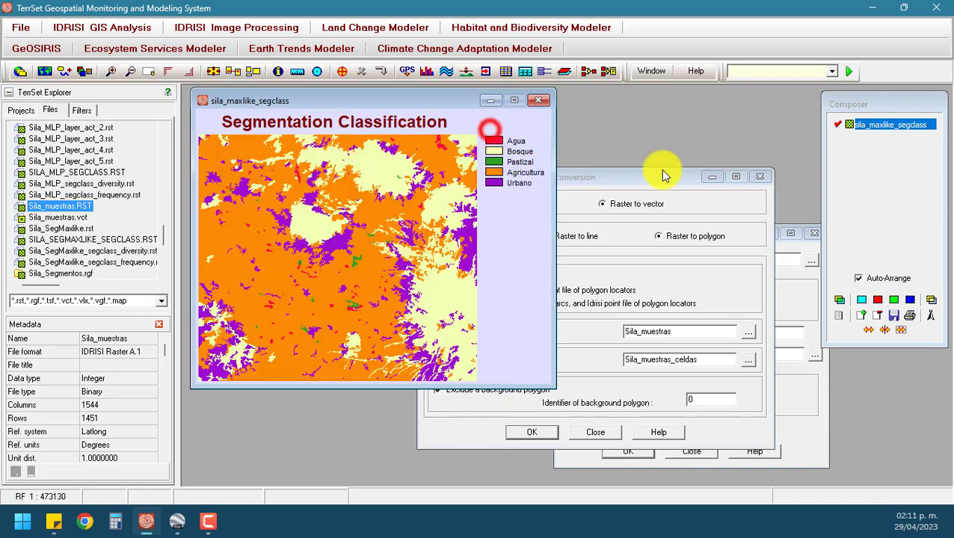
{"action": "left_click", "coordinate": [760, 176]}
{"action": "left_click", "coordinate": [813, 233]}
- Set up a KMLIDRISI conversion from IDRISI to KML with the Polygon to KML option
{"action": "left_click", "coordinate": [20, 27]}
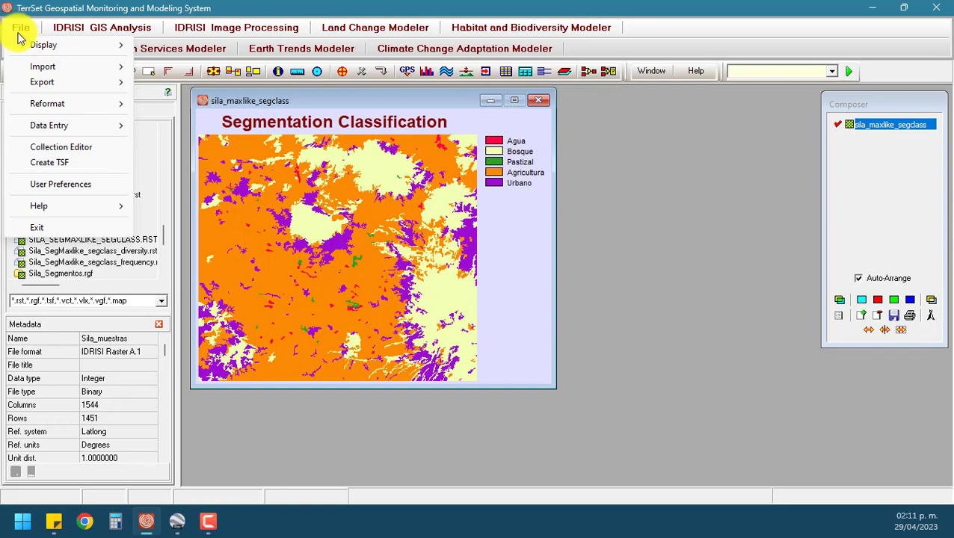
{"action": "mouse_move", "coordinate": [45, 106]}
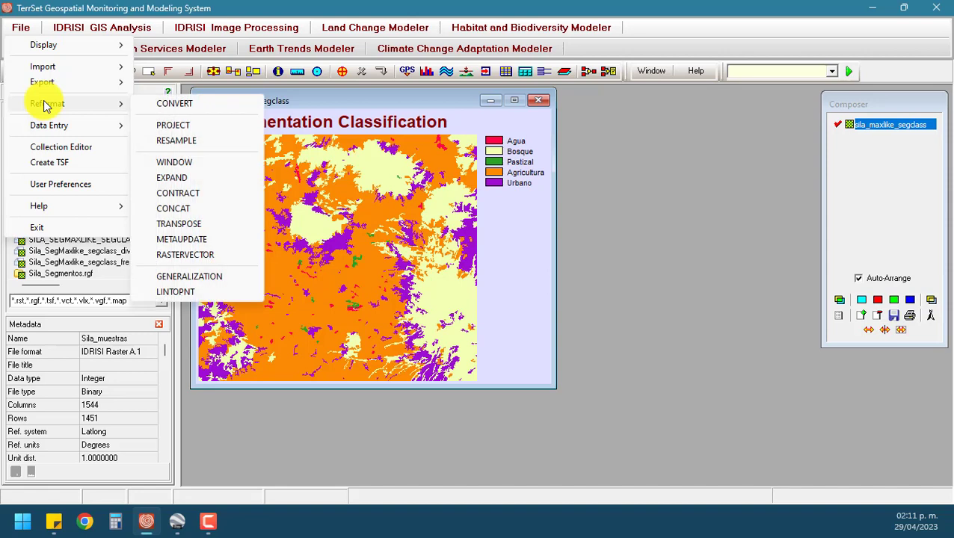
{"action": "mouse_move", "coordinate": [47, 81]}
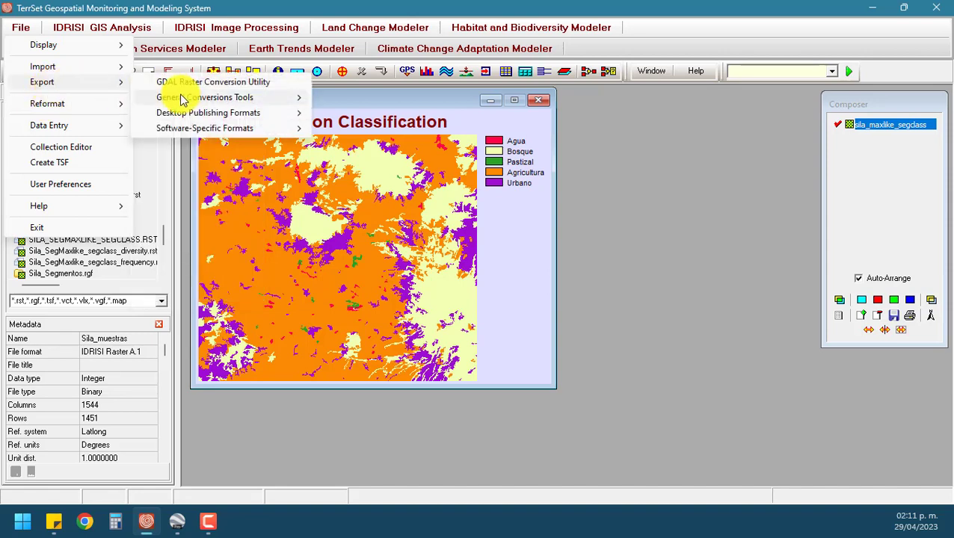
{"action": "mouse_move", "coordinate": [220, 104]}
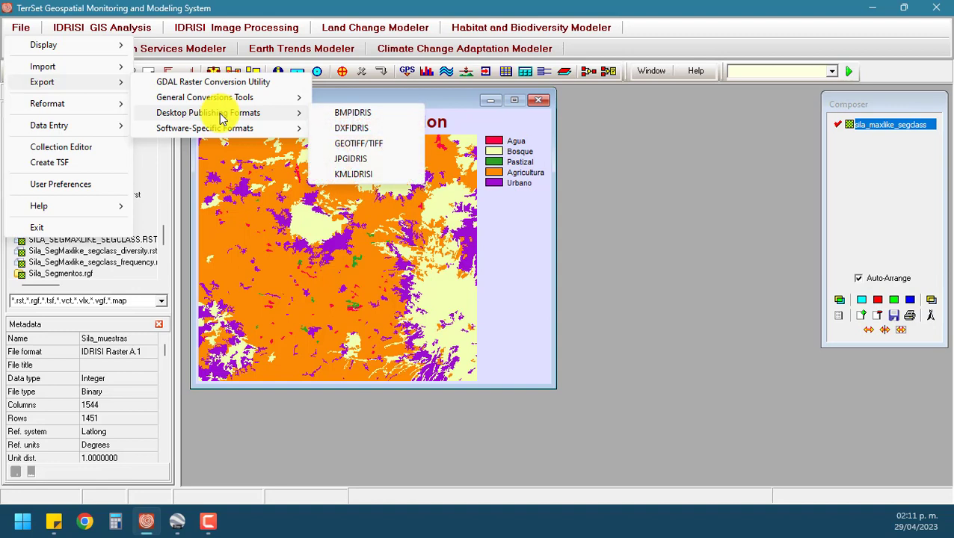
{"action": "left_click", "coordinate": [378, 173]}
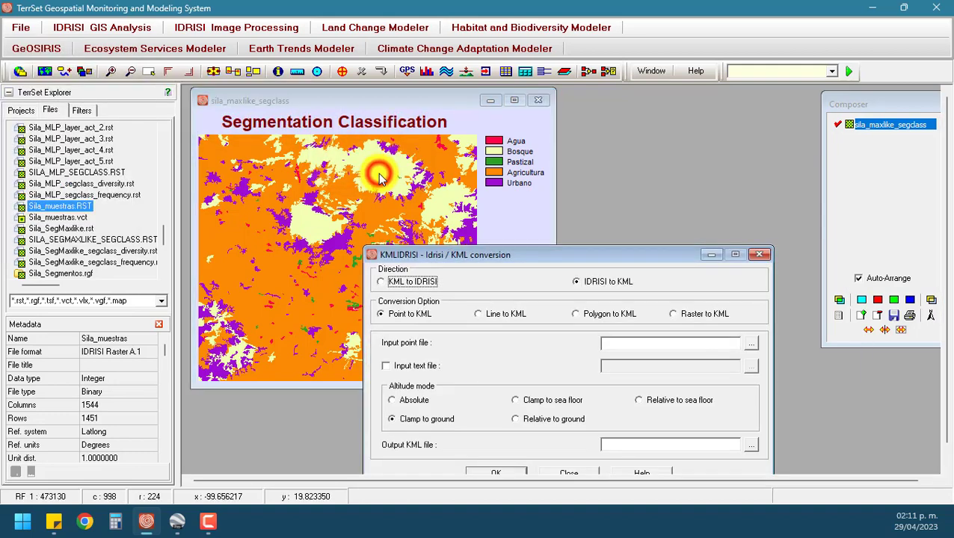
{"action": "left_click_drag", "start_coordinate": [497, 250], "coordinate": [409, 132]}
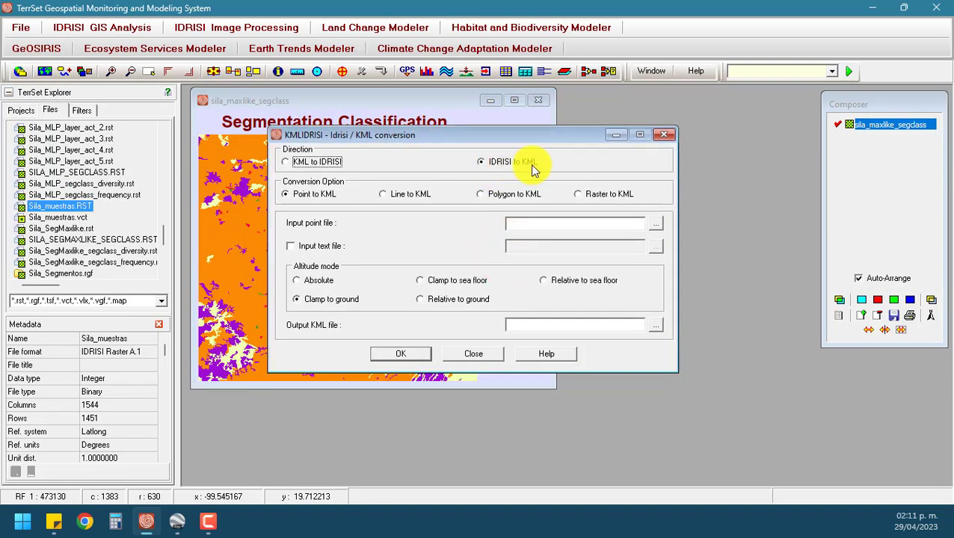
{"action": "left_click", "coordinate": [484, 195]}
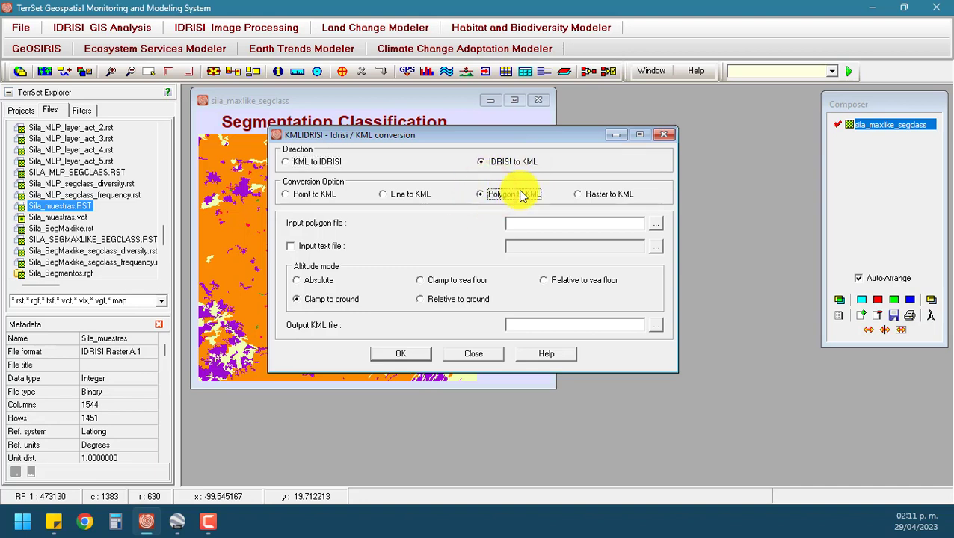
- Export the Sila_muestras_celdas polygons to a KML file named Sila_muestras_celdas, clamped to ground, and show the project's working folder
{"action": "left_click", "coordinate": [658, 225]}
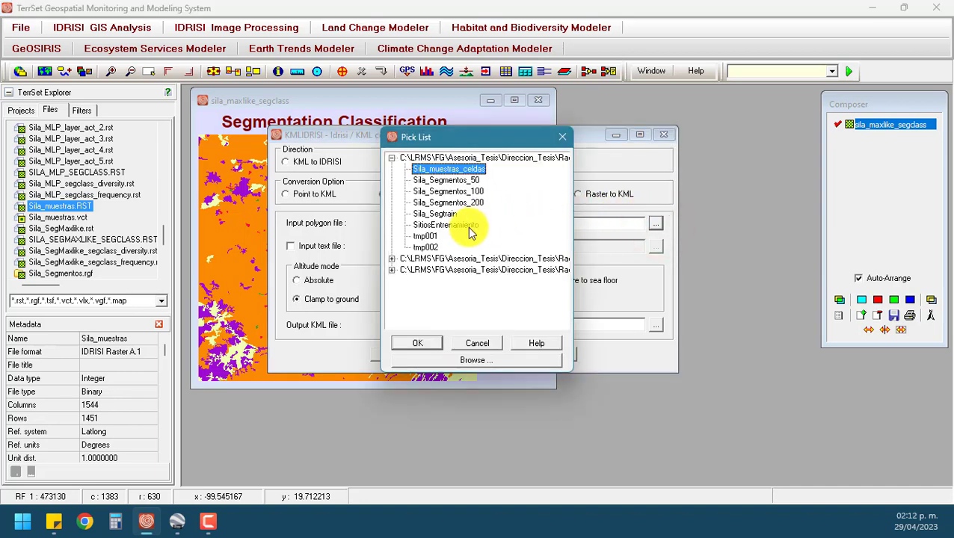
{"action": "double_click", "coordinate": [467, 174]}
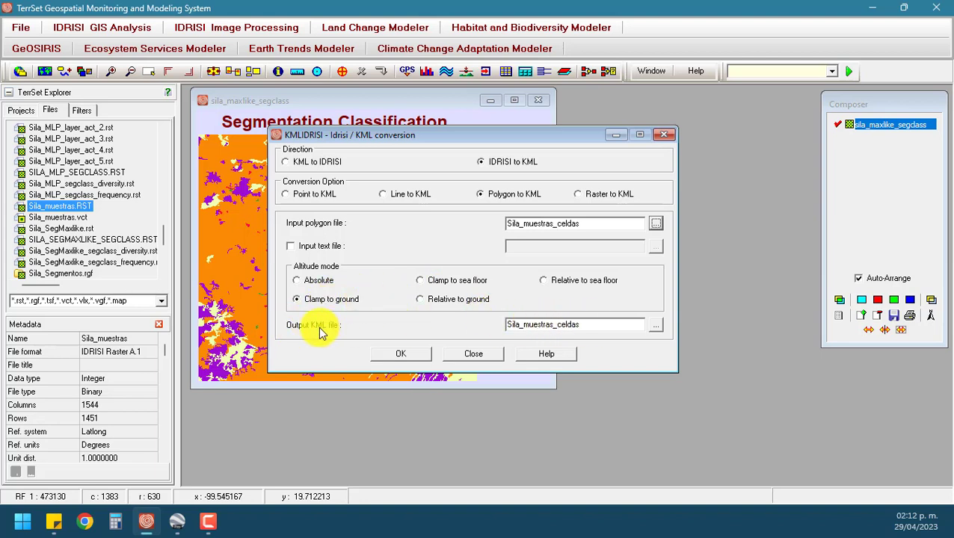
{"action": "left_click", "coordinate": [407, 351]}
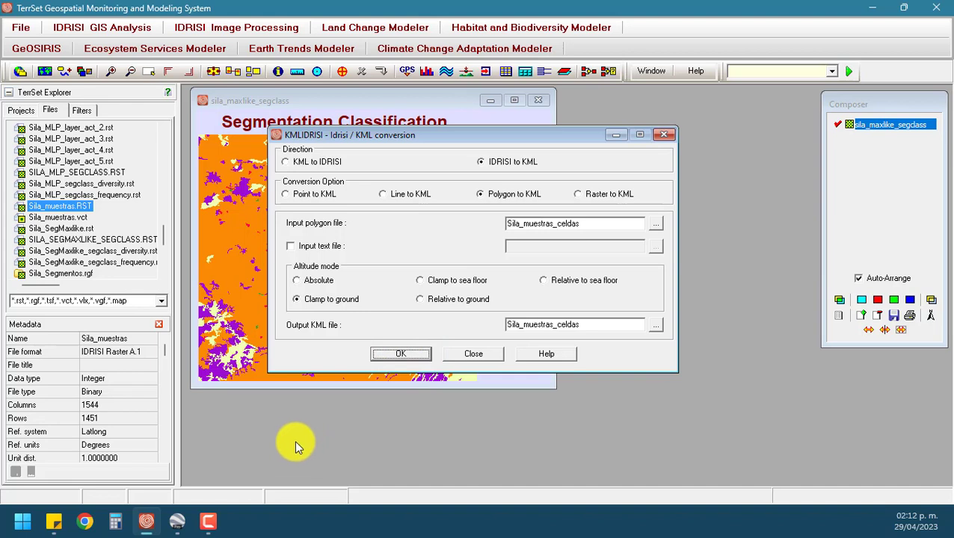
{"action": "left_click", "coordinate": [21, 110]}
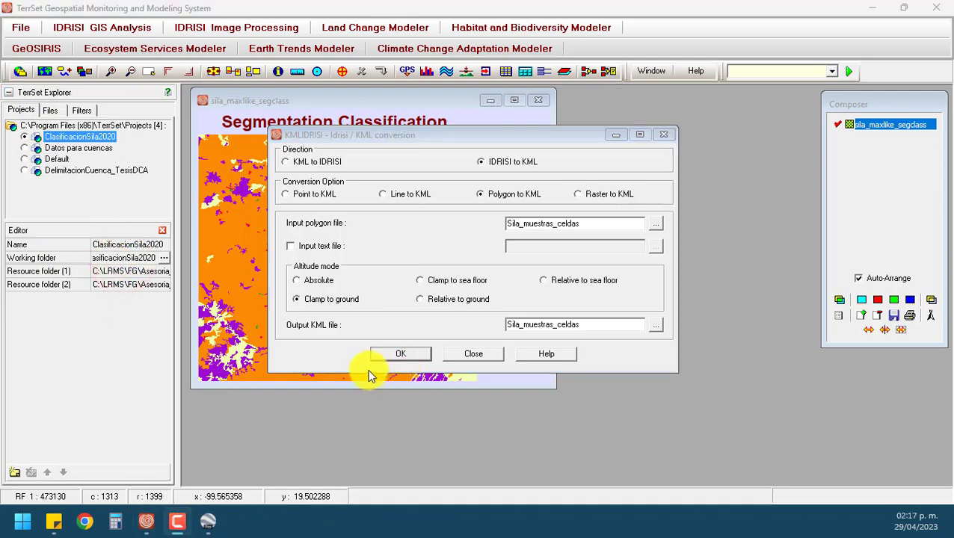
- Switch to Google Earth Pro and open the Sila_muestras_celdas.kml file from the project's working folder
{"action": "left_click", "coordinate": [209, 522]}
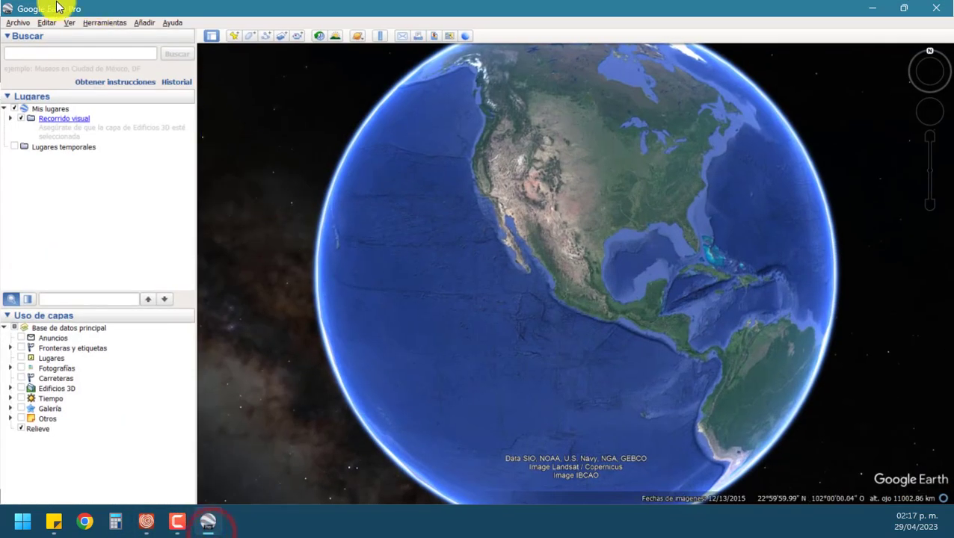
{"action": "left_click", "coordinate": [18, 24]}
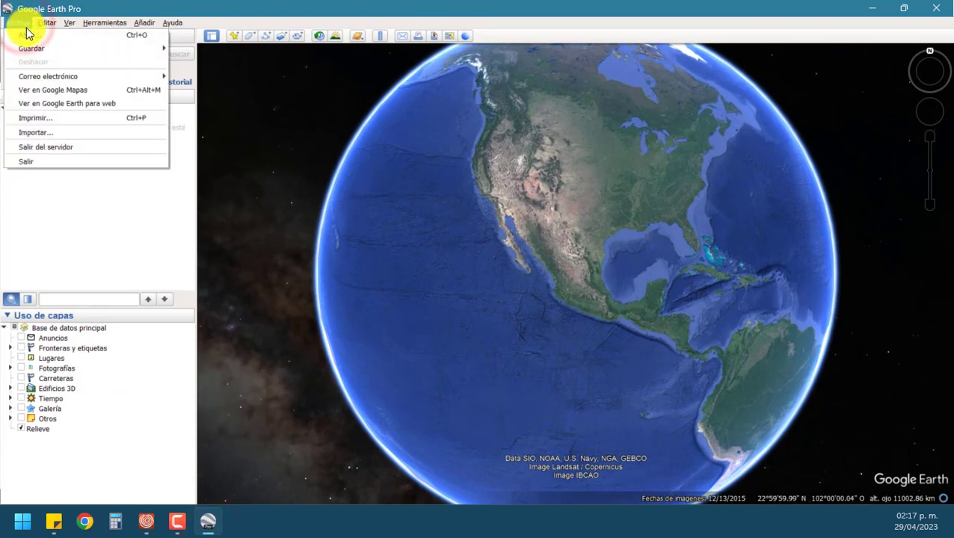
{"action": "left_click", "coordinate": [27, 34]}
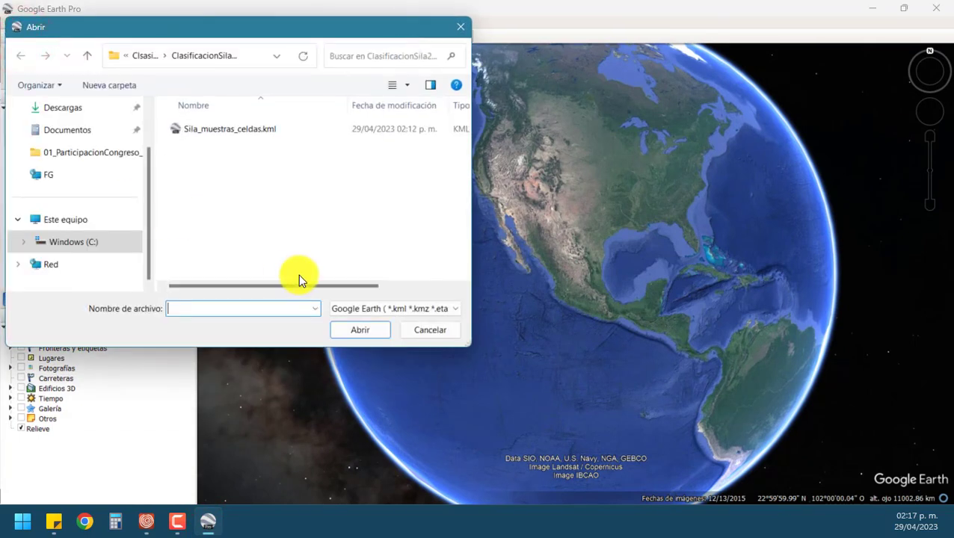
{"action": "left_click", "coordinate": [228, 132]}
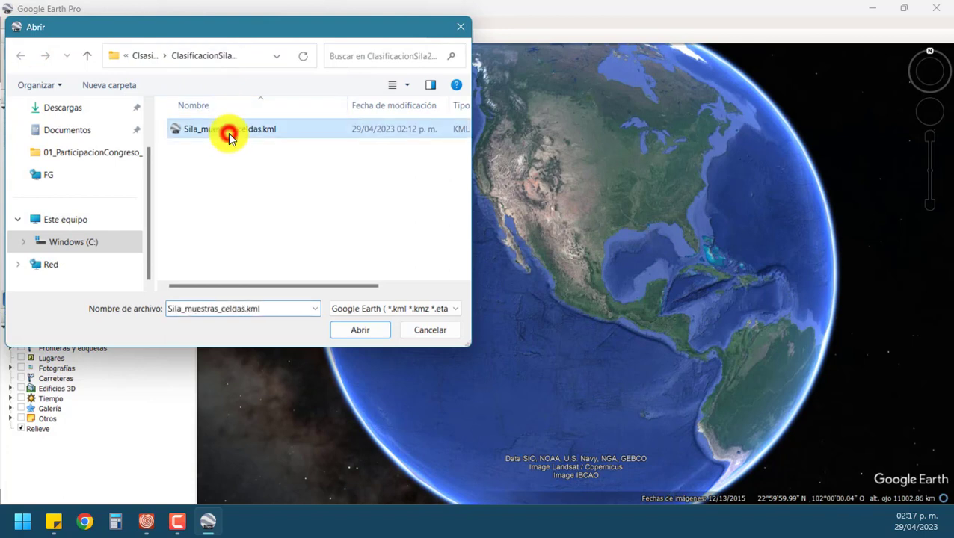
{"action": "left_click", "coordinate": [360, 329]}
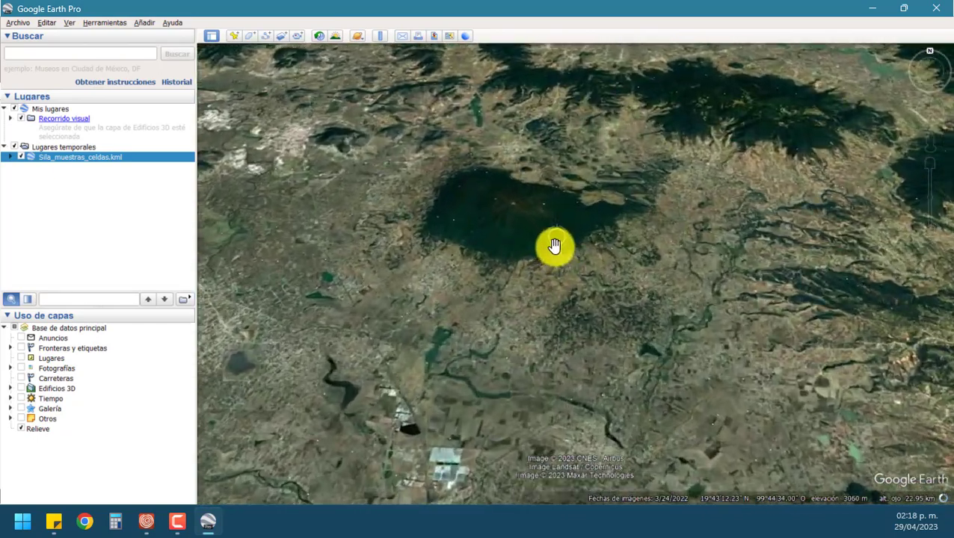
- Examine one sample cell on the forested volcano slope up close, from overhead and with north facing up
{"action": "left_click_drag", "start_coordinate": [555, 238], "coordinate": [553, 97]}
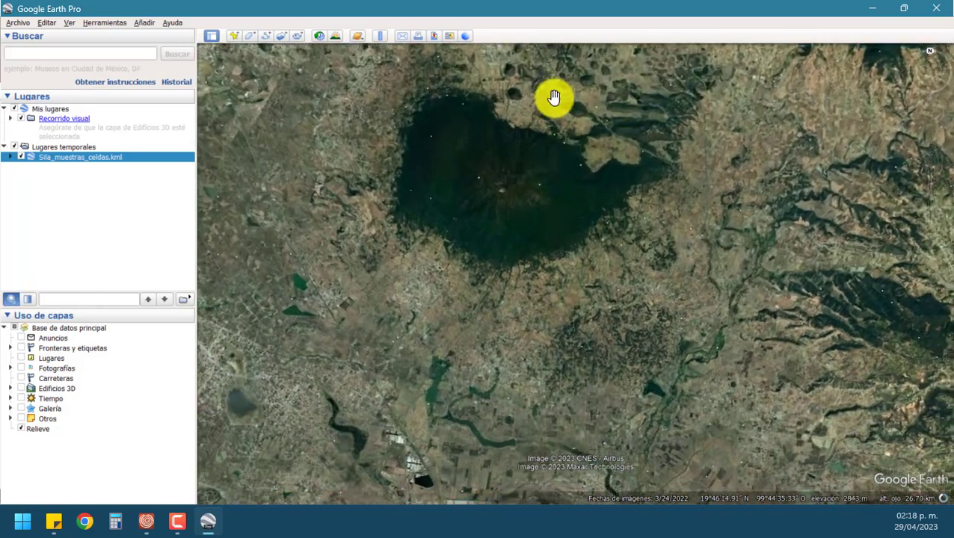
{"action": "scroll", "coordinate": [550, 160], "scroll_direction": "up", "scroll_amount": 5}
{"action": "scroll", "coordinate": [509, 222], "scroll_direction": "up", "scroll_amount": 4}
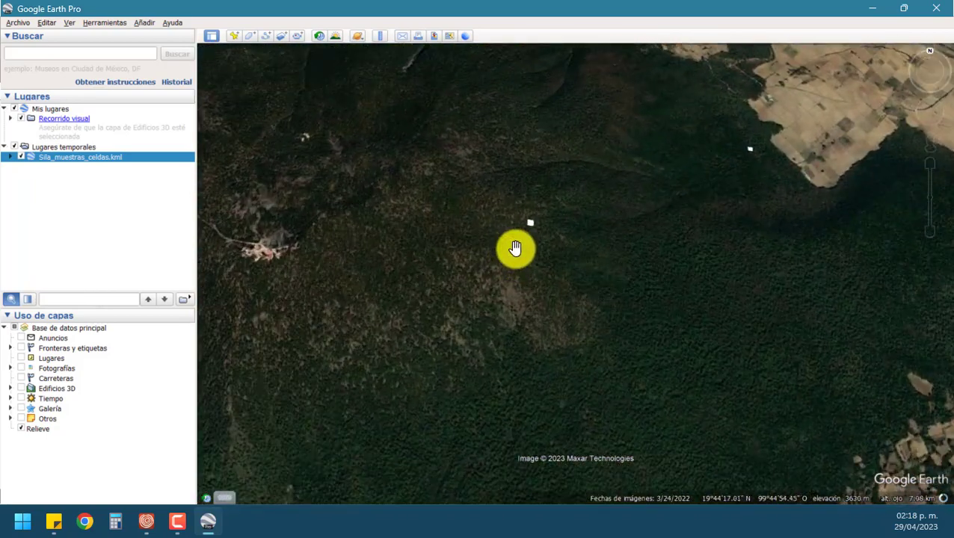
{"action": "left_click_drag", "start_coordinate": [515, 248], "coordinate": [523, 171]}
{"action": "scroll", "coordinate": [545, 230], "scroll_direction": "up", "scroll_amount": 4}
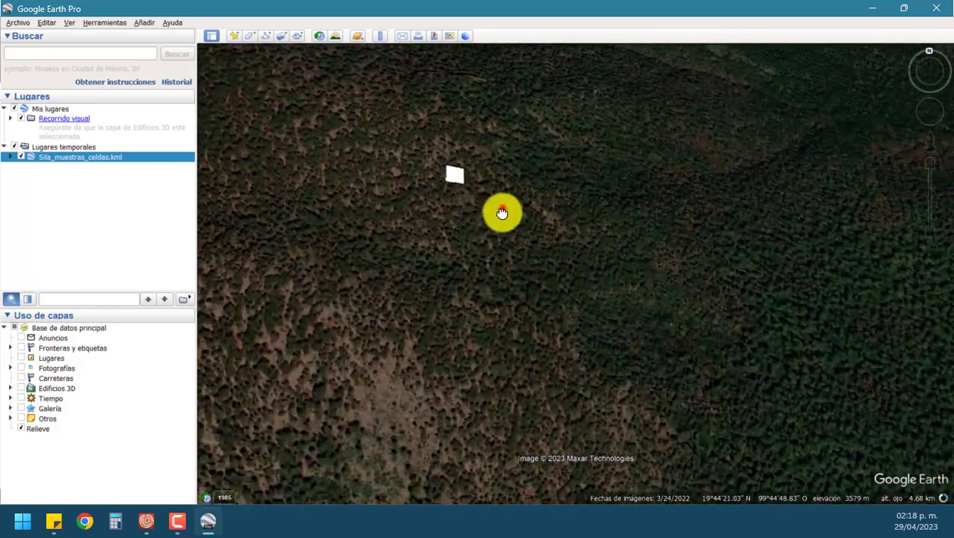
{"action": "left_click_drag", "start_coordinate": [502, 206], "coordinate": [513, 347]}
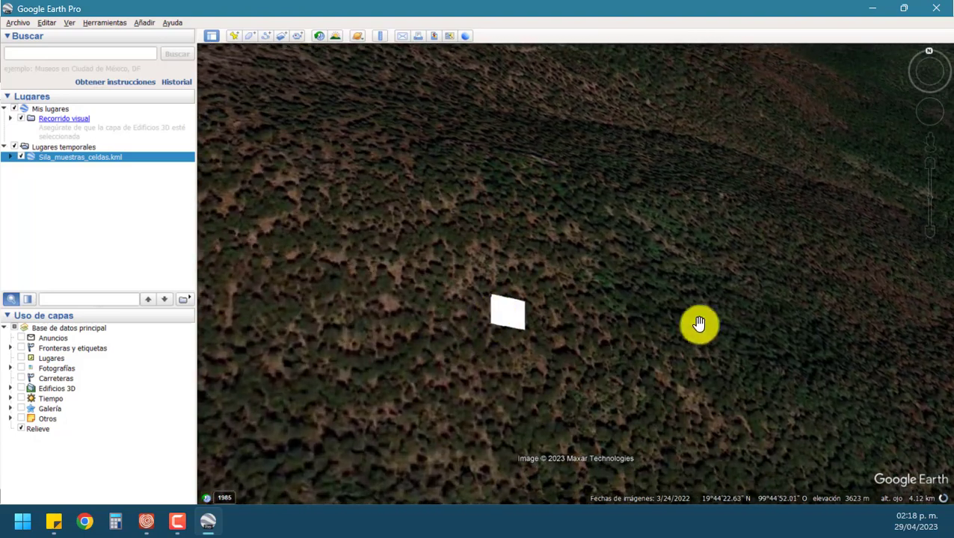
{"action": "left_click_drag", "start_coordinate": [651, 232], "coordinate": [645, 130]}
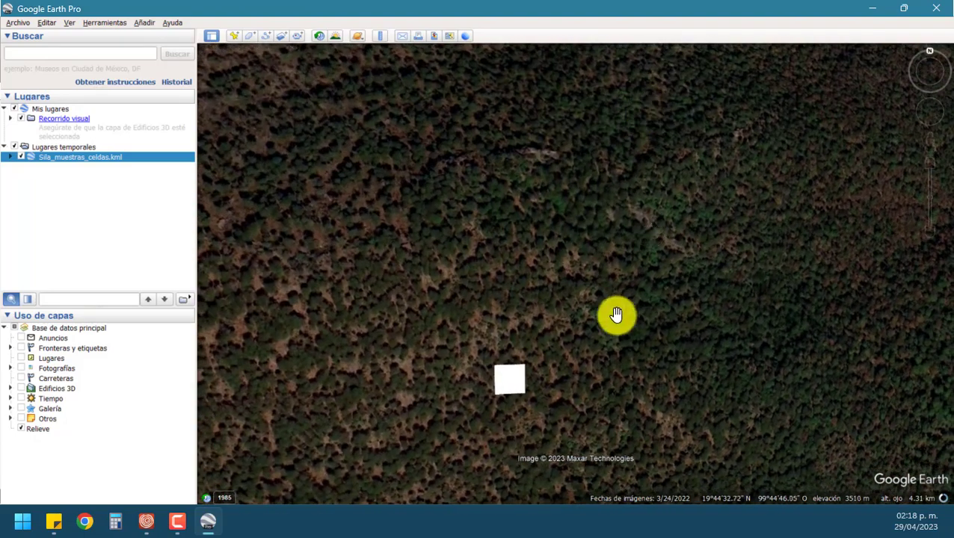
{"action": "left_click_drag", "start_coordinate": [597, 336], "coordinate": [598, 299]}
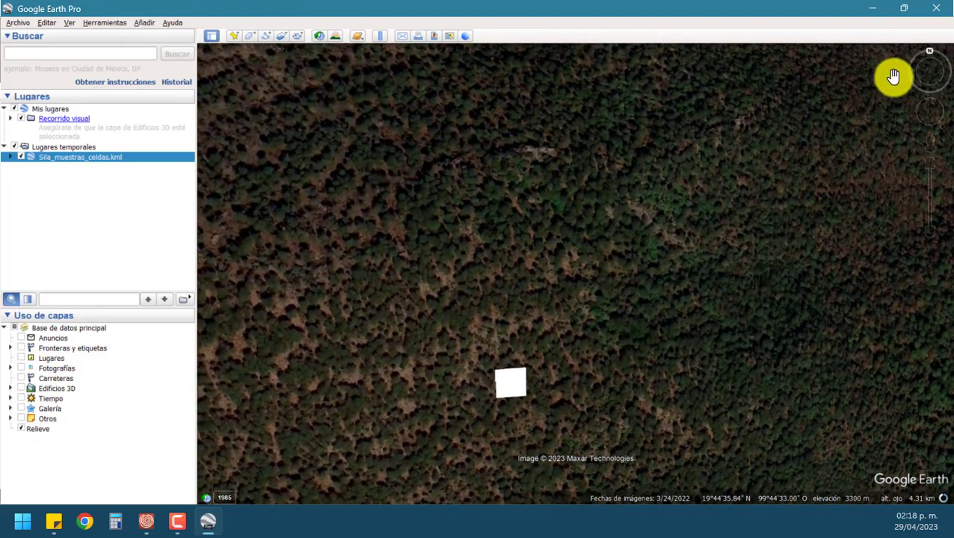
{"action": "left_click", "coordinate": [929, 48]}
- Survey the sample cells across the whole volcano and inspect one near the forest's northern edge from above
{"action": "scroll", "coordinate": [592, 311], "scroll_direction": "down", "scroll_amount": 5}
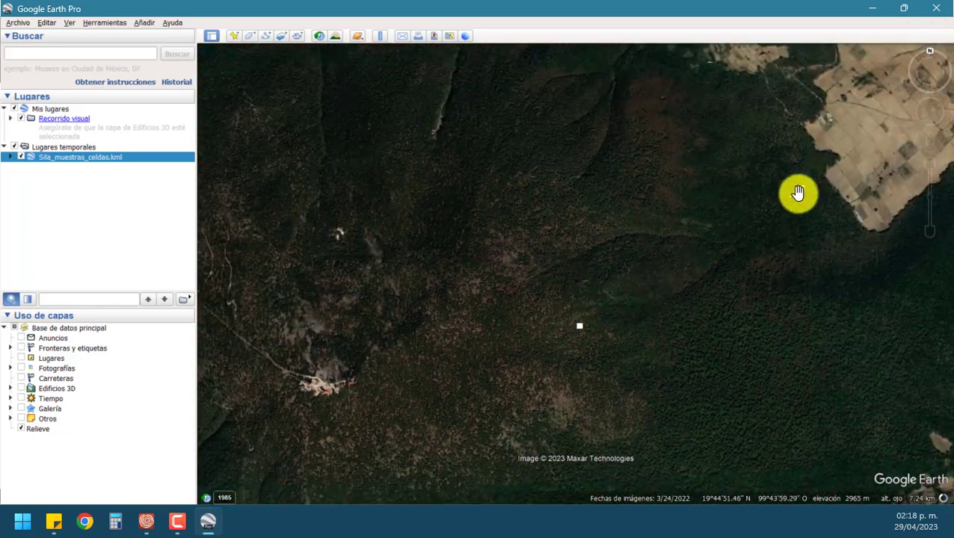
{"action": "scroll", "coordinate": [465, 314], "scroll_direction": "down", "scroll_amount": 3}
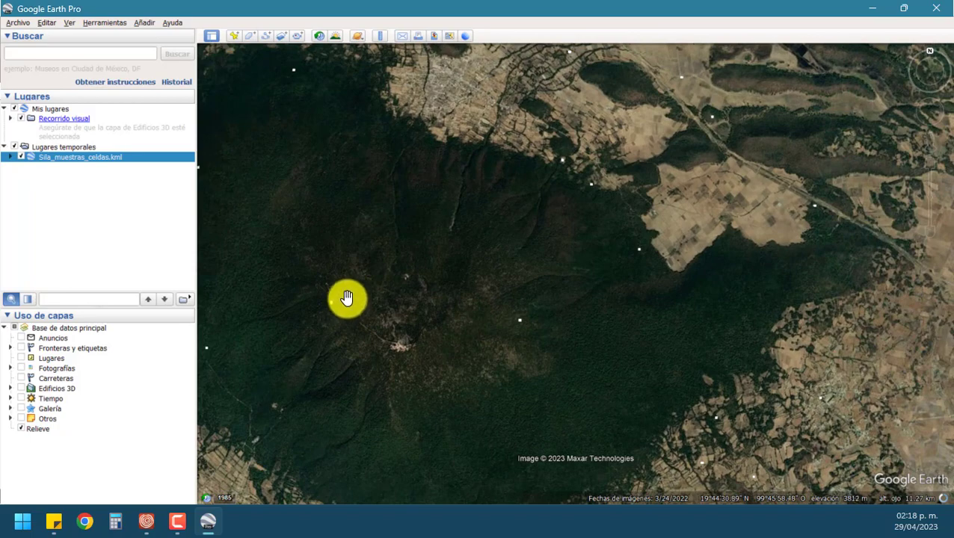
{"action": "scroll", "coordinate": [347, 297], "scroll_direction": "down", "scroll_amount": 3}
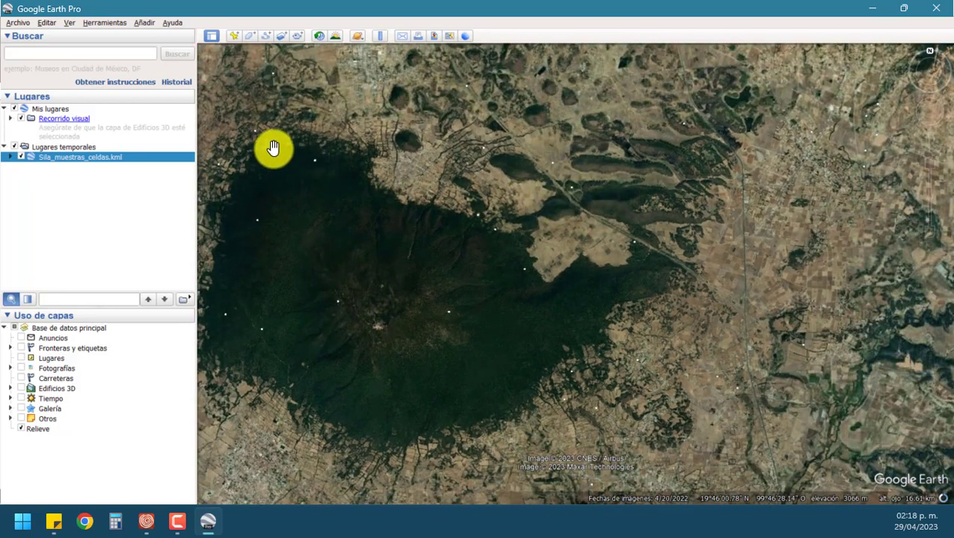
{"action": "double_click", "coordinate": [280, 149]}
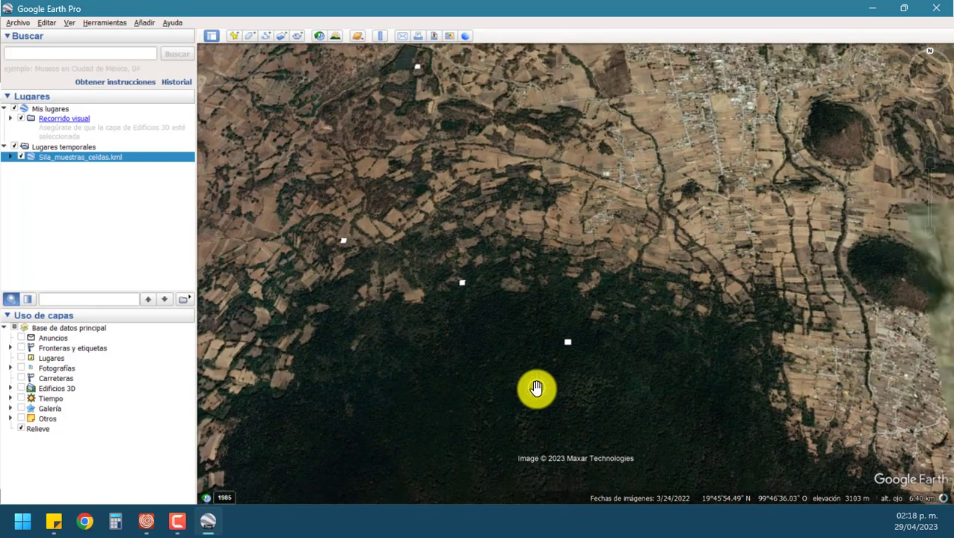
{"action": "scroll", "coordinate": [565, 352], "scroll_direction": "up", "scroll_amount": 2}
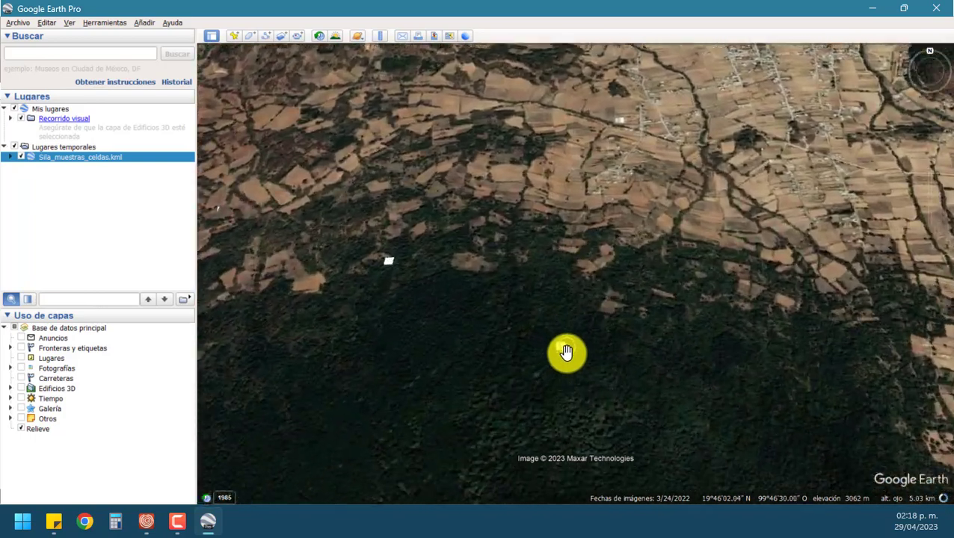
{"action": "scroll", "coordinate": [563, 351], "scroll_direction": "up", "scroll_amount": 1}
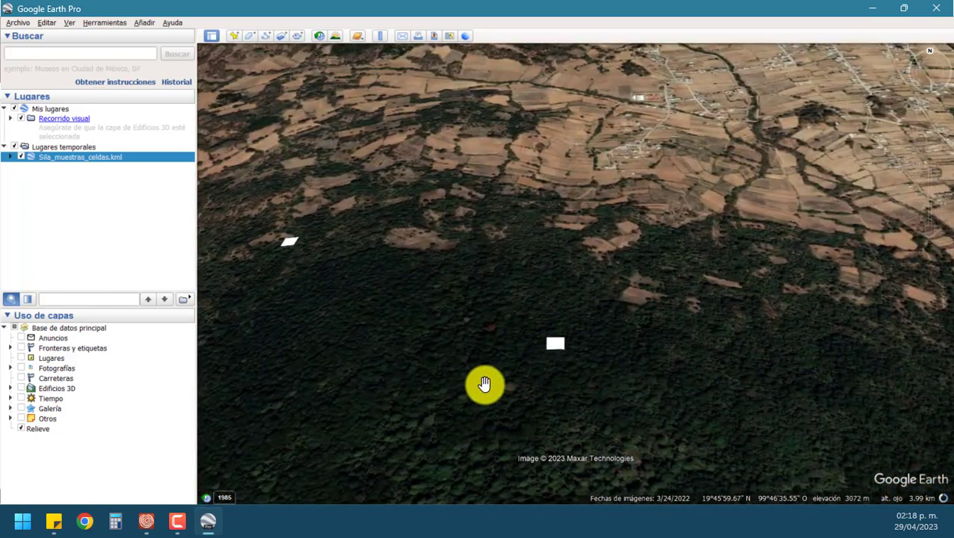
{"action": "left_click_drag", "start_coordinate": [538, 427], "coordinate": [545, 314]}
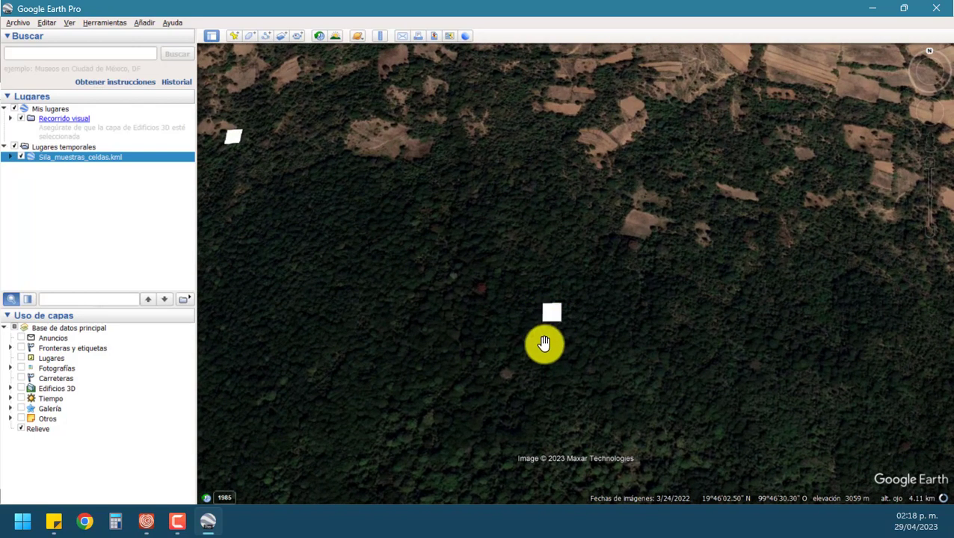
- Open the properties of the Sila_muestras_celdas.kml layer and make all of its elements share one style
{"action": "right_click", "coordinate": [72, 162]}
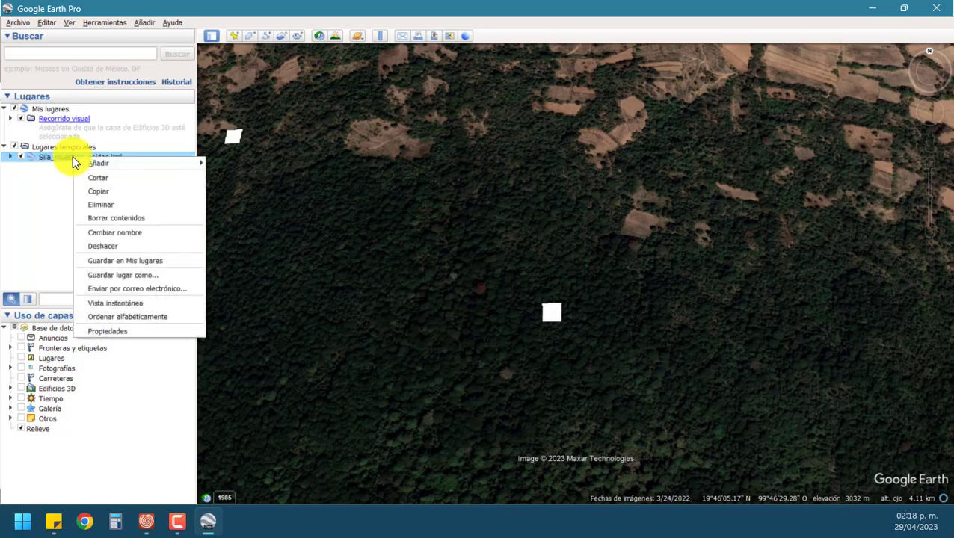
{"action": "left_click", "coordinate": [171, 333]}
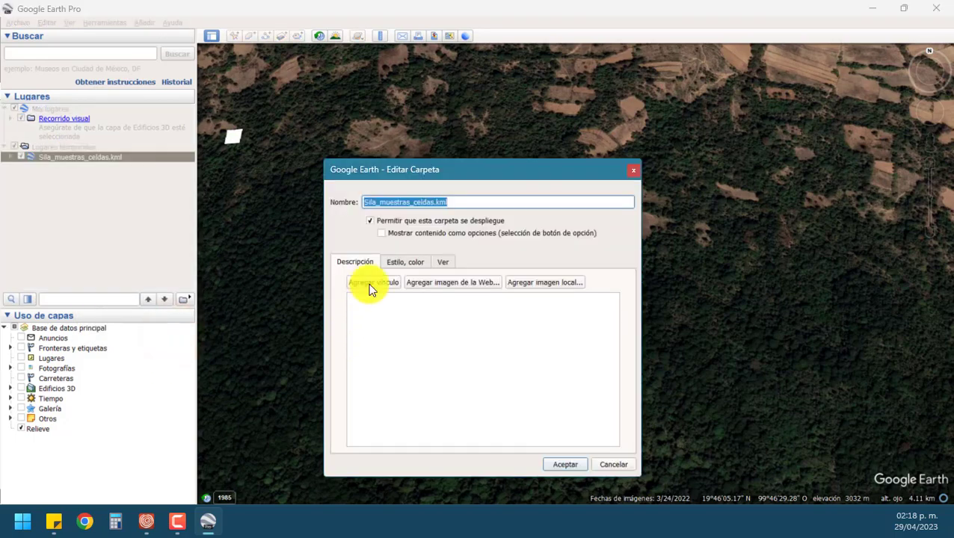
{"action": "left_click", "coordinate": [404, 263]}
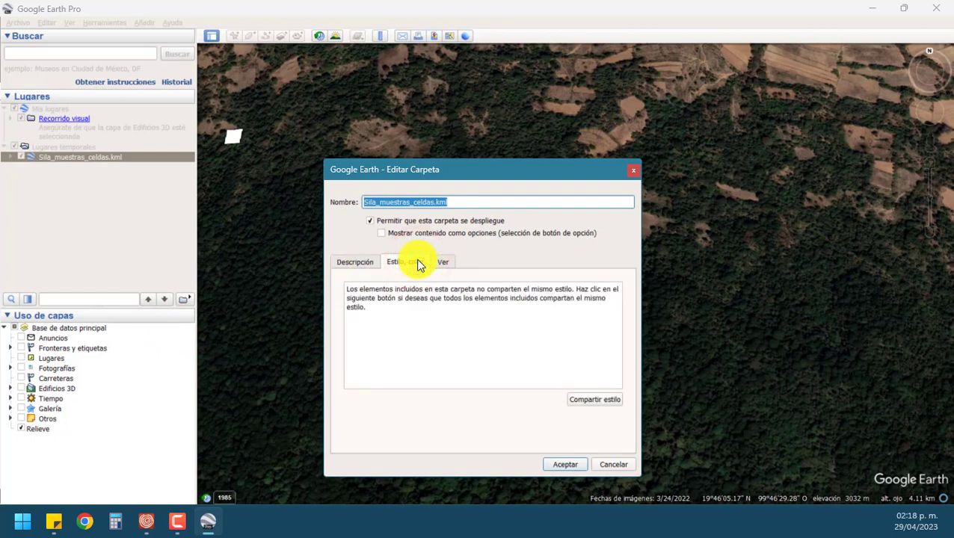
{"action": "left_click", "coordinate": [596, 400]}
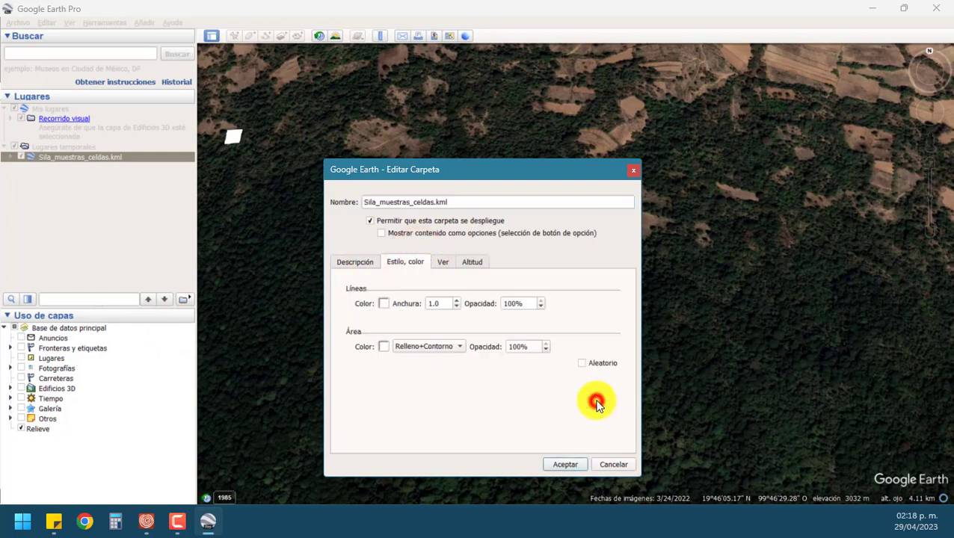
- Set the cells' line color to red and their area display to Contorno, and accept the style
{"action": "left_click", "coordinate": [383, 307]}
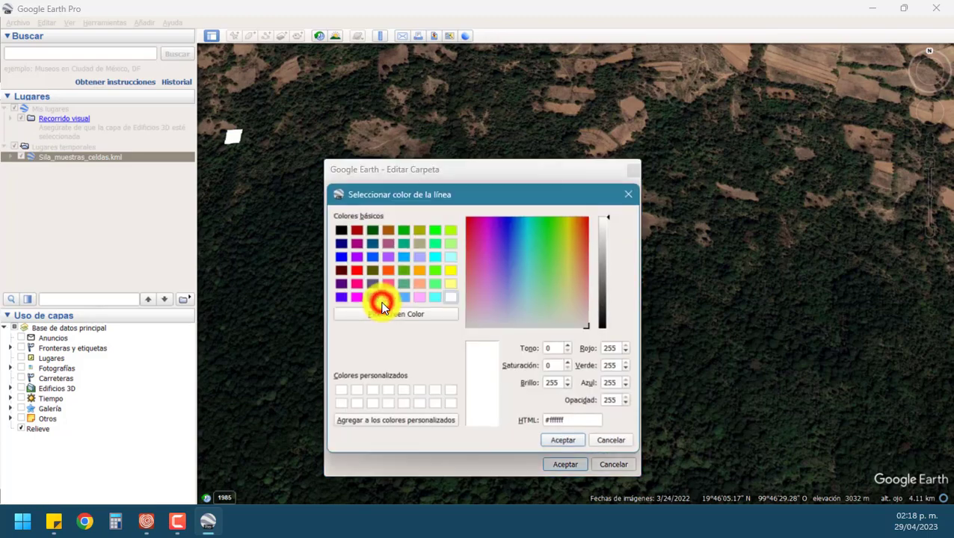
{"action": "left_click", "coordinate": [359, 271]}
{"action": "left_click", "coordinate": [562, 441]}
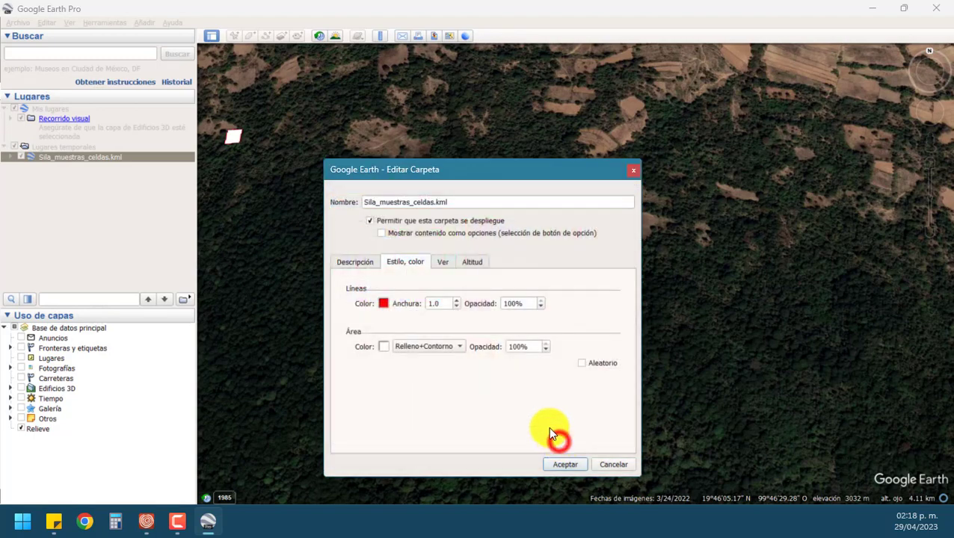
{"action": "left_click", "coordinate": [439, 351]}
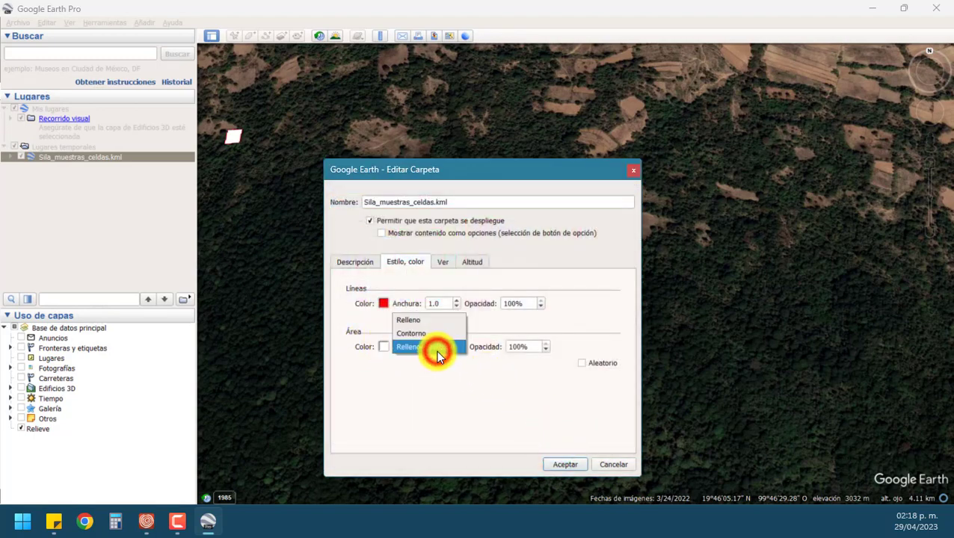
{"action": "left_click", "coordinate": [421, 334]}
{"action": "left_click", "coordinate": [565, 464]}
- Examine the land cover inside and around the outlined cell near the forest edge, from overhead with north facing up
{"action": "scroll", "coordinate": [553, 314], "scroll_direction": "up", "scroll_amount": 3}
{"action": "scroll", "coordinate": [551, 315], "scroll_direction": "up", "scroll_amount": 2}
{"action": "left_click_drag", "start_coordinate": [551, 312], "coordinate": [554, 269]}
{"action": "scroll", "coordinate": [583, 320], "scroll_direction": "up", "scroll_amount": 3}
{"action": "left_click_drag", "start_coordinate": [532, 307], "coordinate": [526, 171]}
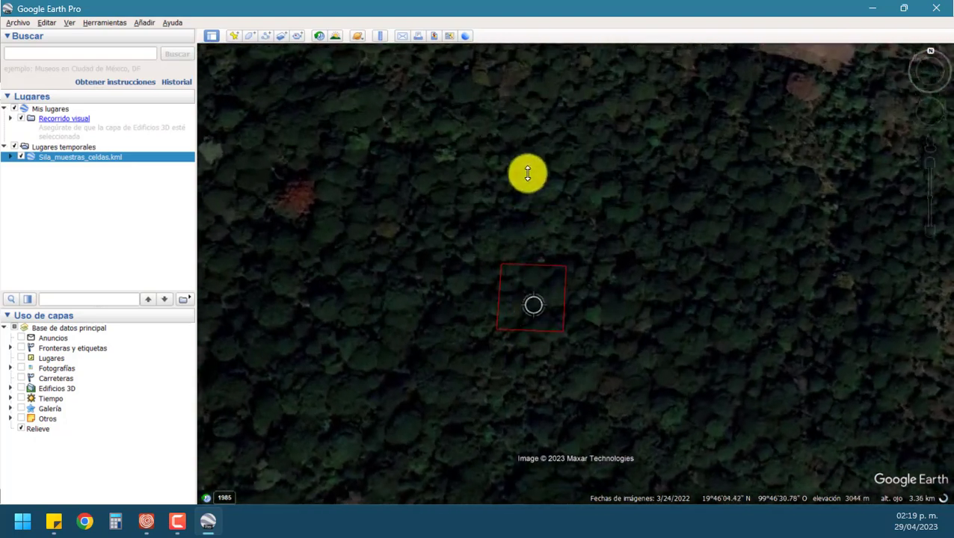
{"action": "scroll", "coordinate": [530, 298], "scroll_direction": "down", "scroll_amount": 1}
{"action": "scroll", "coordinate": [530, 299], "scroll_direction": "down", "scroll_amount": 2}
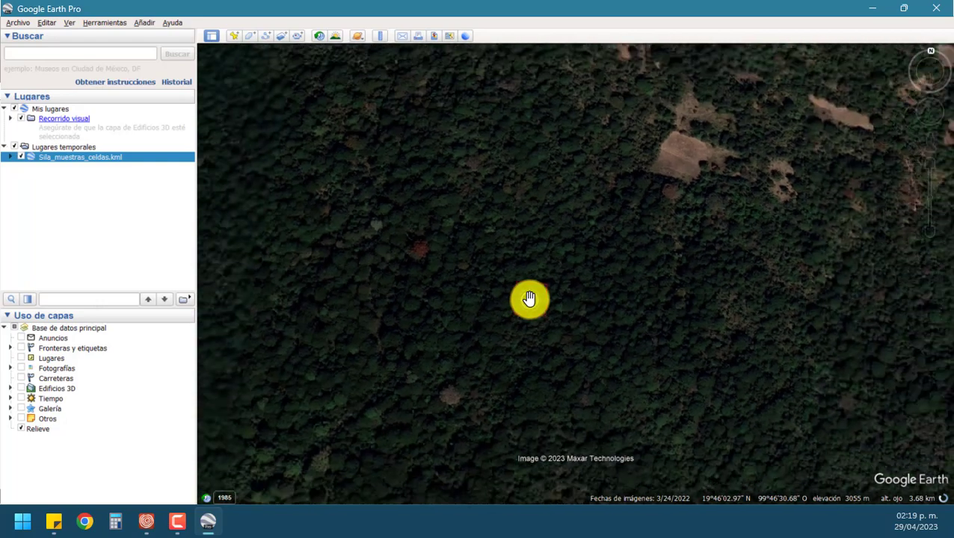
{"action": "scroll", "coordinate": [547, 329], "scroll_direction": "down", "scroll_amount": 1}
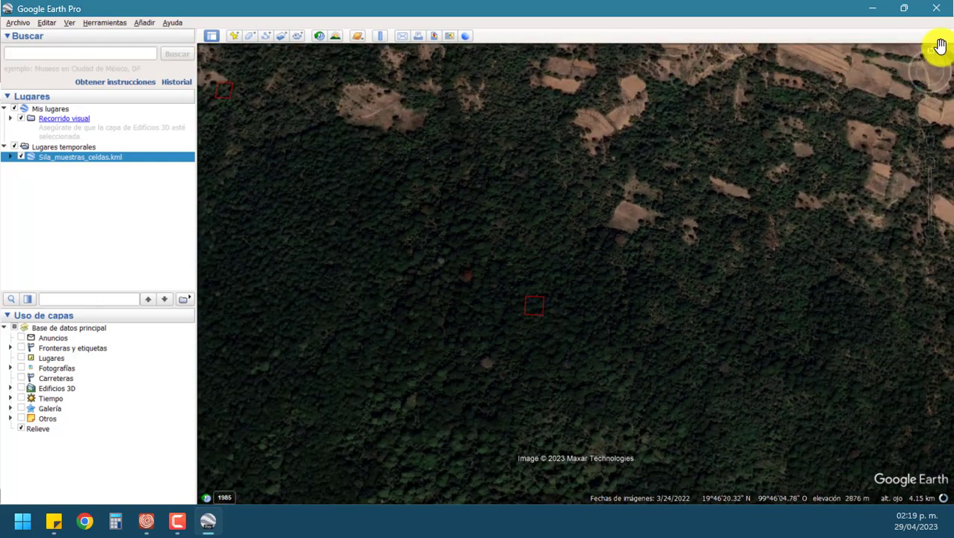
{"action": "left_click", "coordinate": [931, 65]}
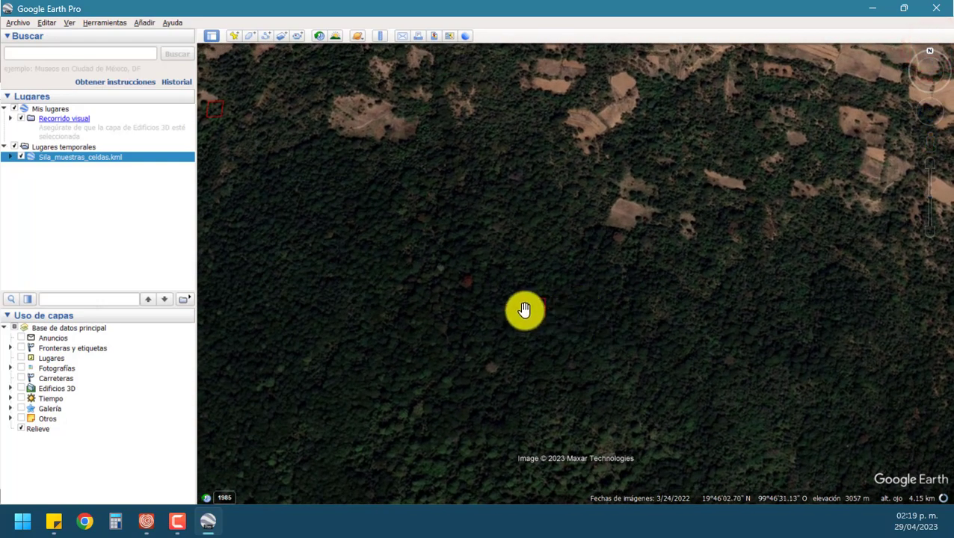
{"action": "scroll", "coordinate": [524, 309], "scroll_direction": "up", "scroll_amount": 2}
{"action": "scroll", "coordinate": [527, 306], "scroll_direction": "up", "scroll_amount": 1}
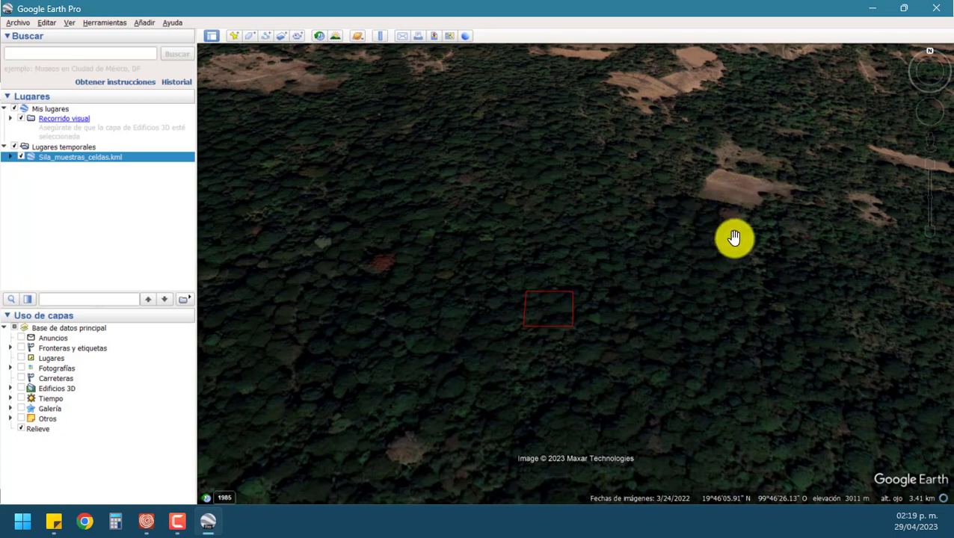
{"action": "mouse_move", "coordinate": [930, 170]}
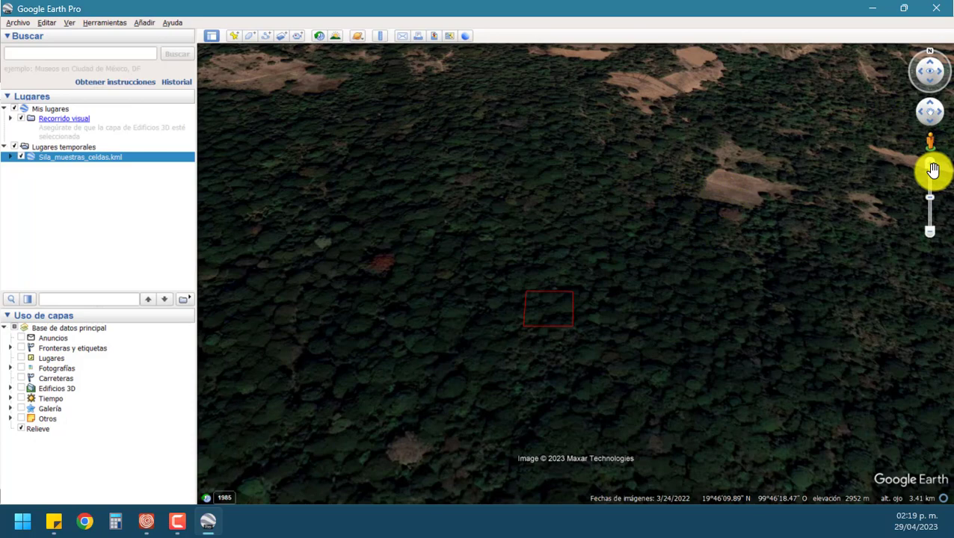
{"action": "left_click_drag", "start_coordinate": [697, 289], "coordinate": [709, 159]}
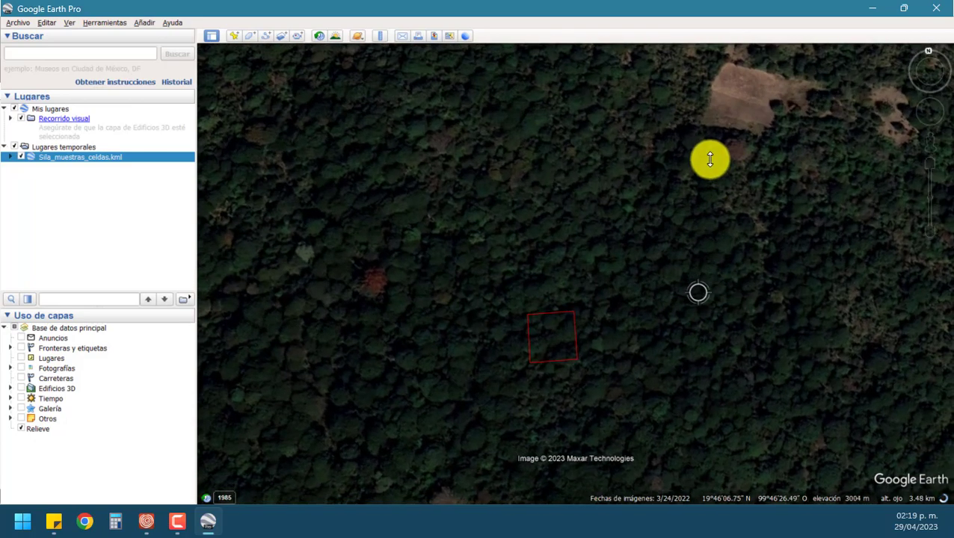
{"action": "left_click", "coordinate": [929, 51]}
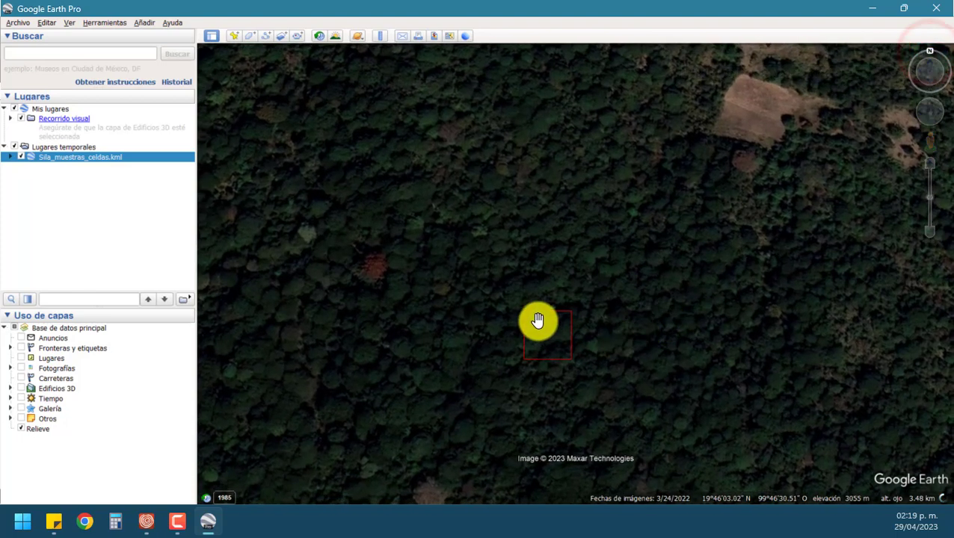
- Expand the Sila_muestras_celdas.kml layer and look through its list of numbered cell polygons
{"action": "left_click", "coordinate": [10, 159]}
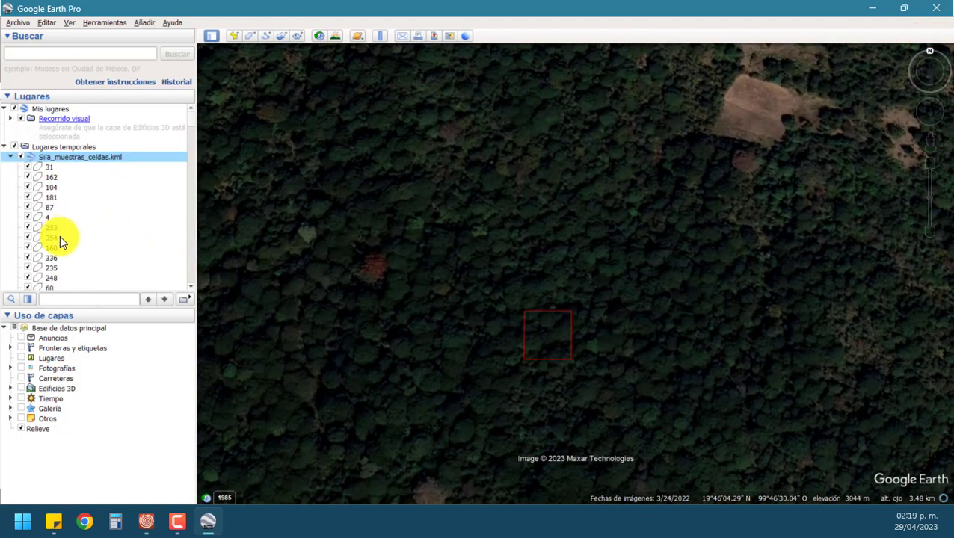
{"action": "scroll", "coordinate": [59, 237], "scroll_direction": "down", "scroll_amount": 10}
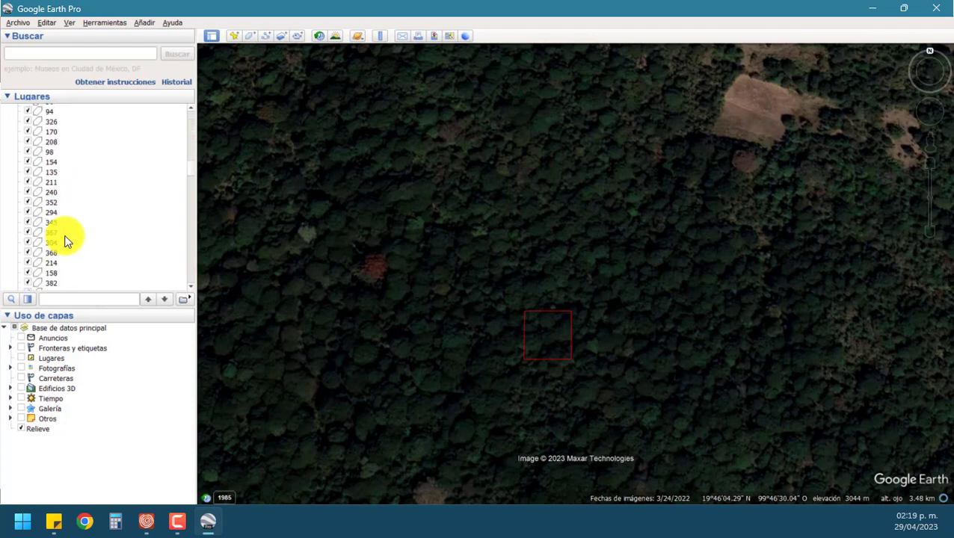
- Look through the remaining sample cells, fly to cell 31 at the start of the list, and view its land cover with north up
{"action": "scroll", "coordinate": [66, 239], "scroll_direction": "down", "scroll_amount": 10}
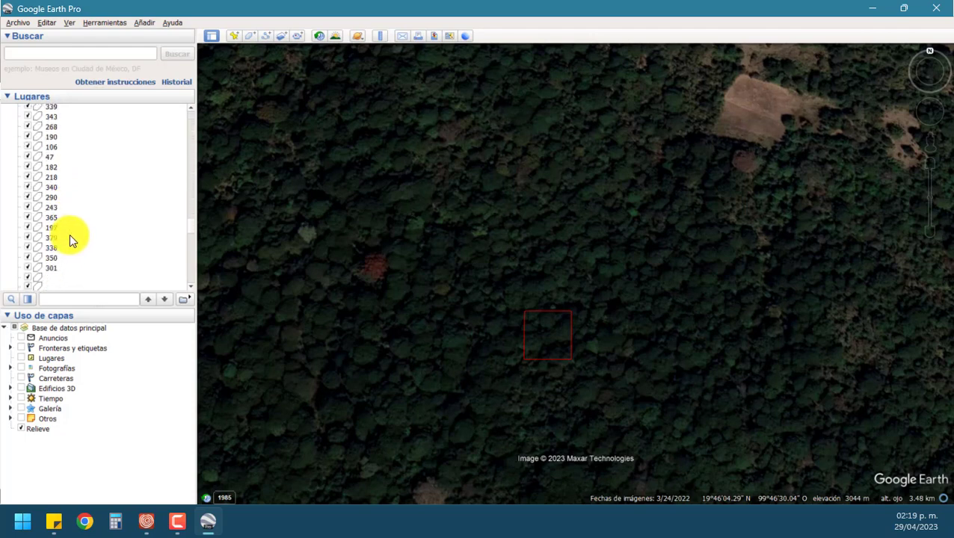
{"action": "scroll", "coordinate": [70, 238], "scroll_direction": "down", "scroll_amount": 10}
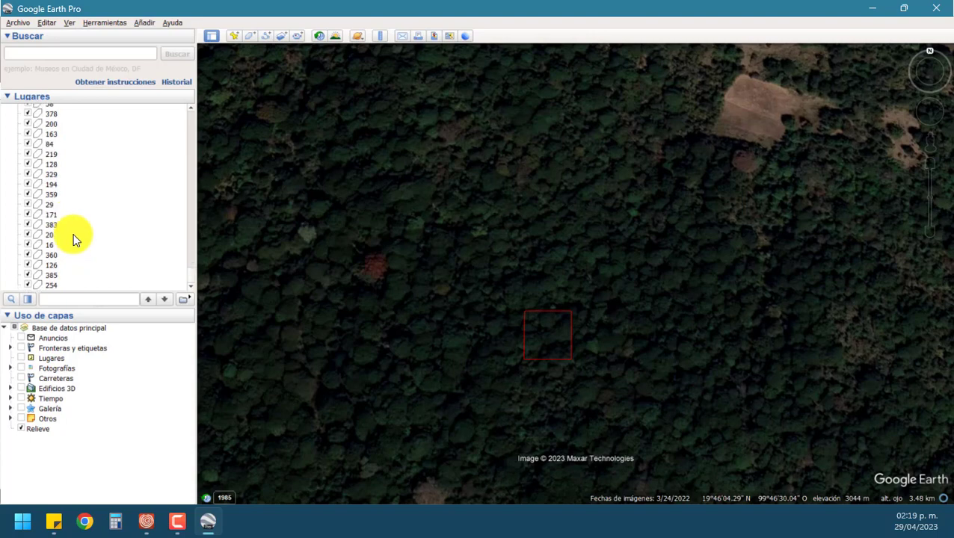
{"action": "scroll", "coordinate": [72, 238], "scroll_direction": "down", "scroll_amount": 5}
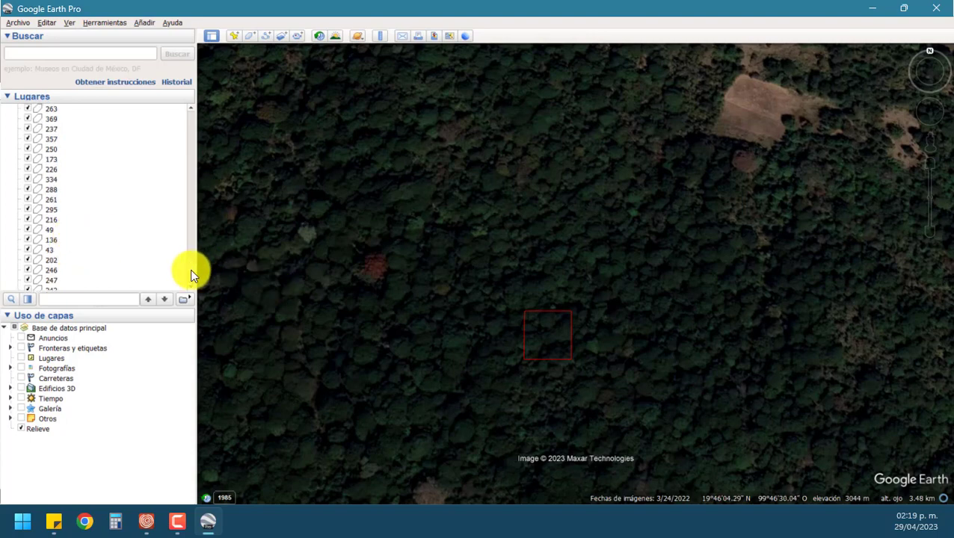
{"action": "left_click_drag", "start_coordinate": [191, 269], "coordinate": [186, 106]}
{"action": "left_click", "coordinate": [51, 168]}
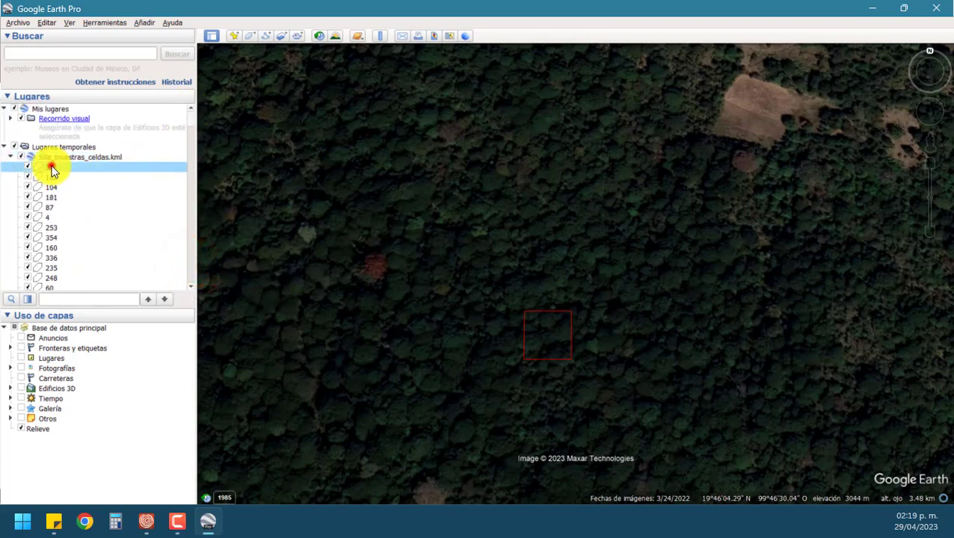
{"action": "double_click", "coordinate": [51, 167]}
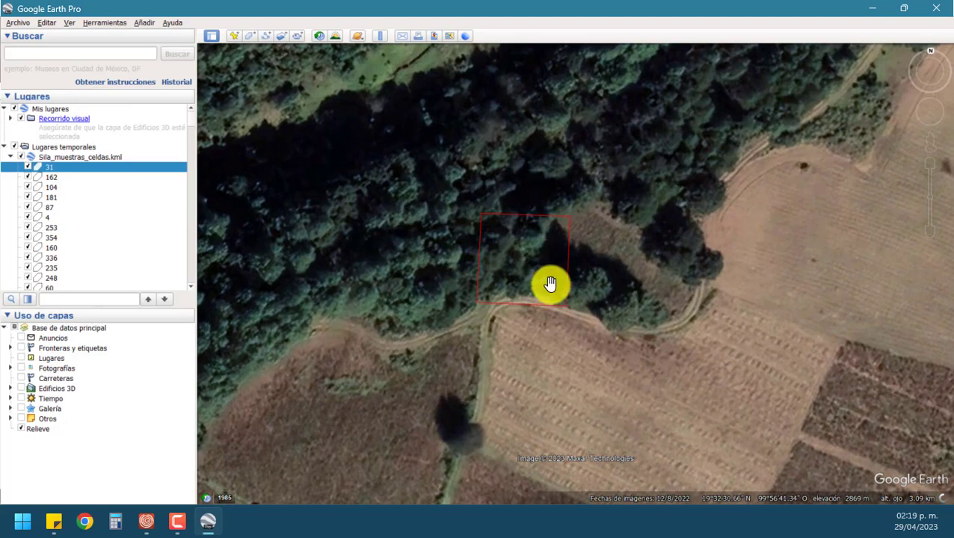
{"action": "scroll", "coordinate": [550, 284], "scroll_direction": "down", "scroll_amount": 2}
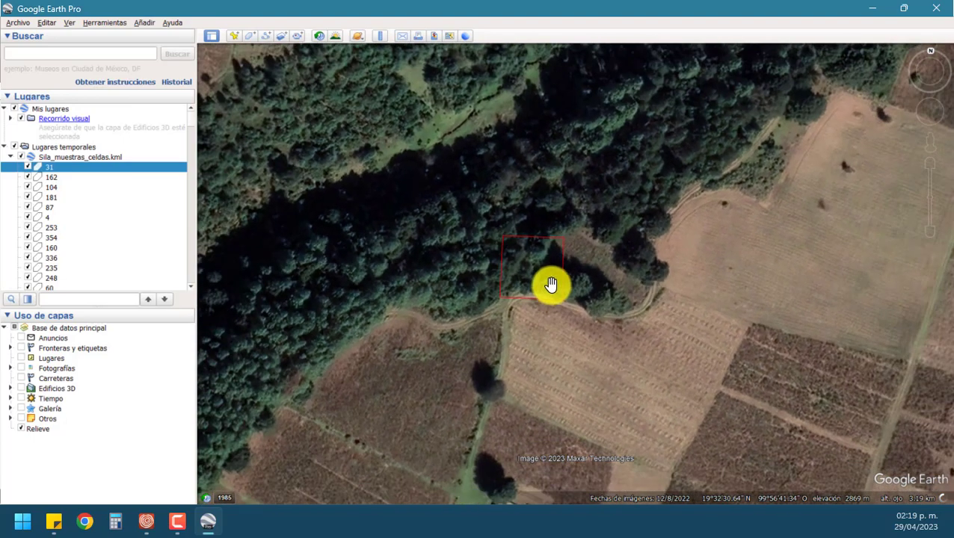
{"action": "left_click", "coordinate": [931, 58]}
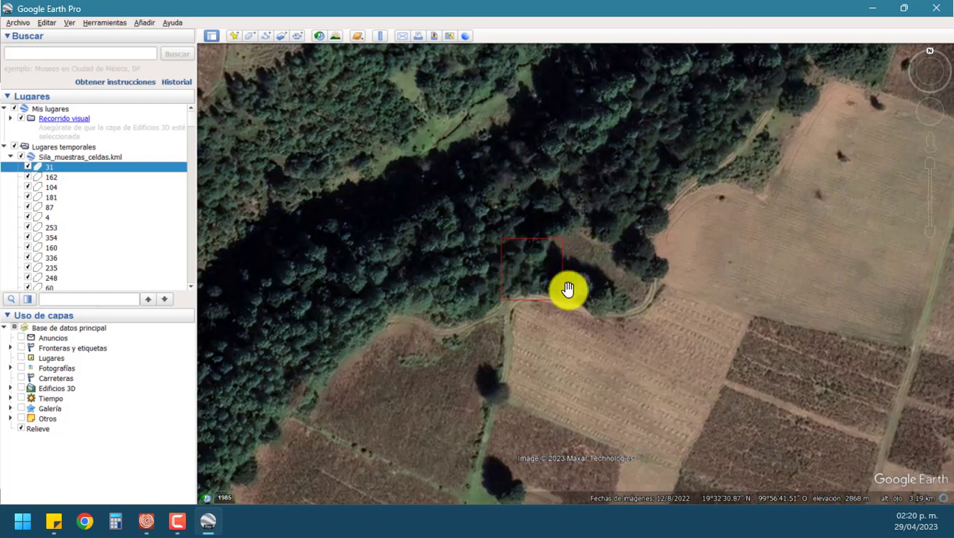
- Open a blank Notepad document, shrink its window to sit over the imagery, and enter cell number 31
{"action": "key", "text": "super"}
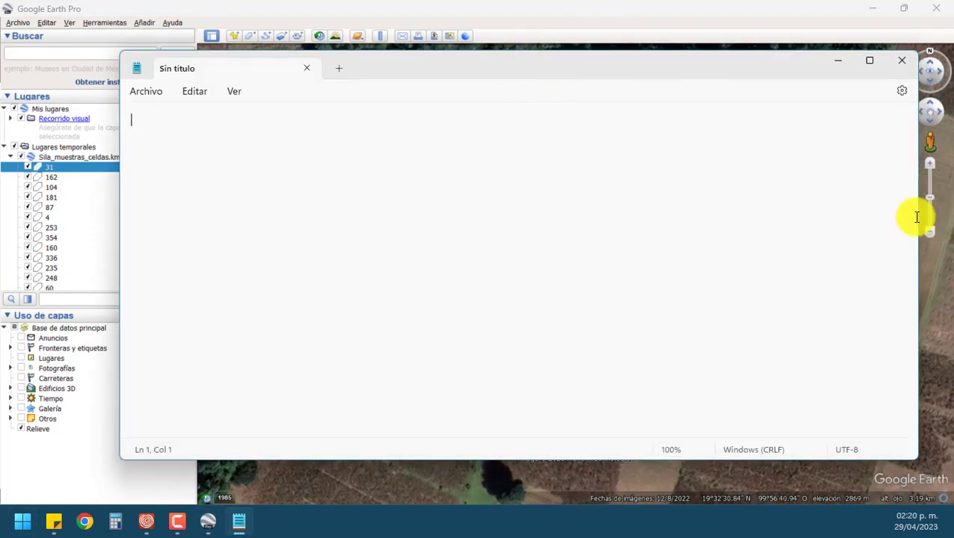
{"action": "left_click_drag", "start_coordinate": [918, 219], "coordinate": [420, 209]}
{"action": "left_click_drag", "start_coordinate": [651, 144], "coordinate": [688, 91]}
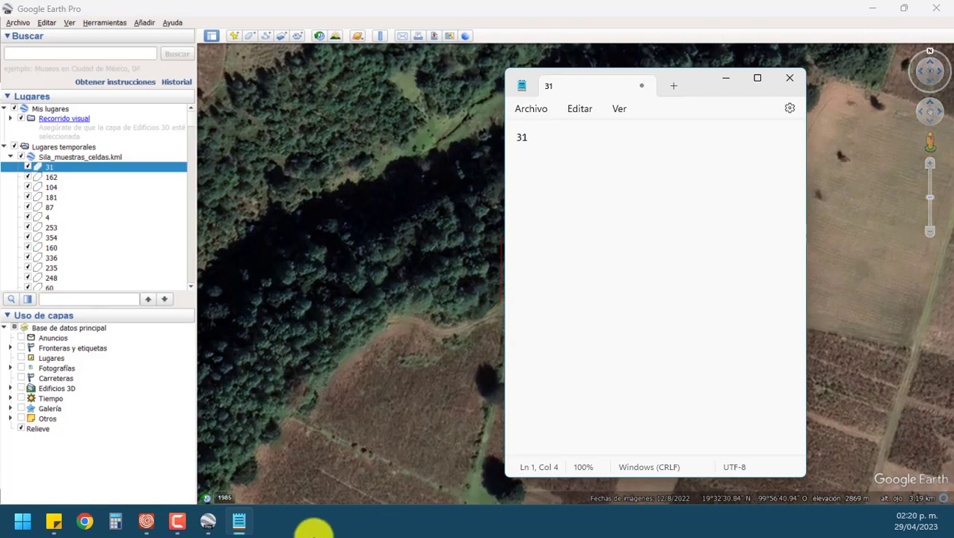
- Switch to TerrSet, close the KMLIDRISI conversion dialog, and highlight the Bosque class in the sila_maxlike_segclass legend
{"action": "left_click", "coordinate": [150, 521]}
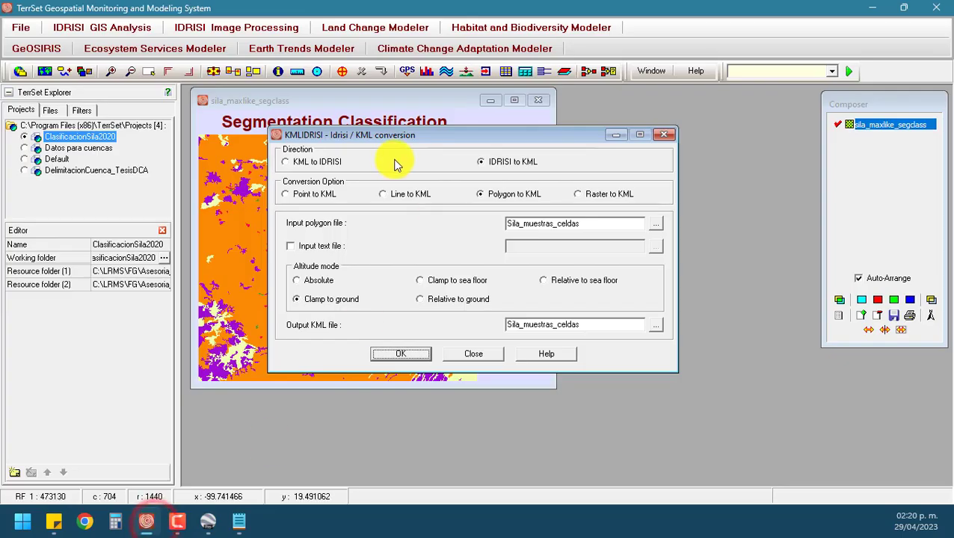
{"action": "left_click", "coordinate": [664, 135]}
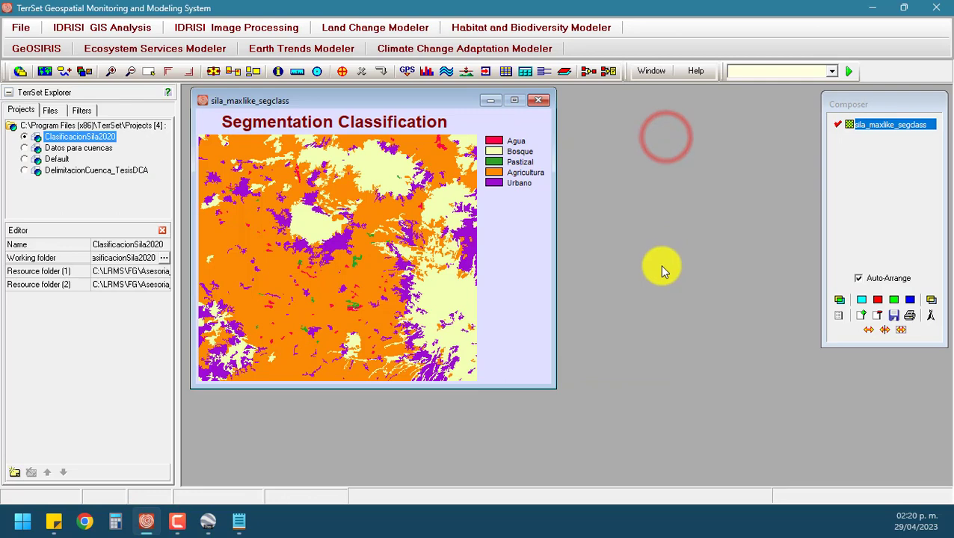
{"action": "left_click", "coordinate": [490, 152]}
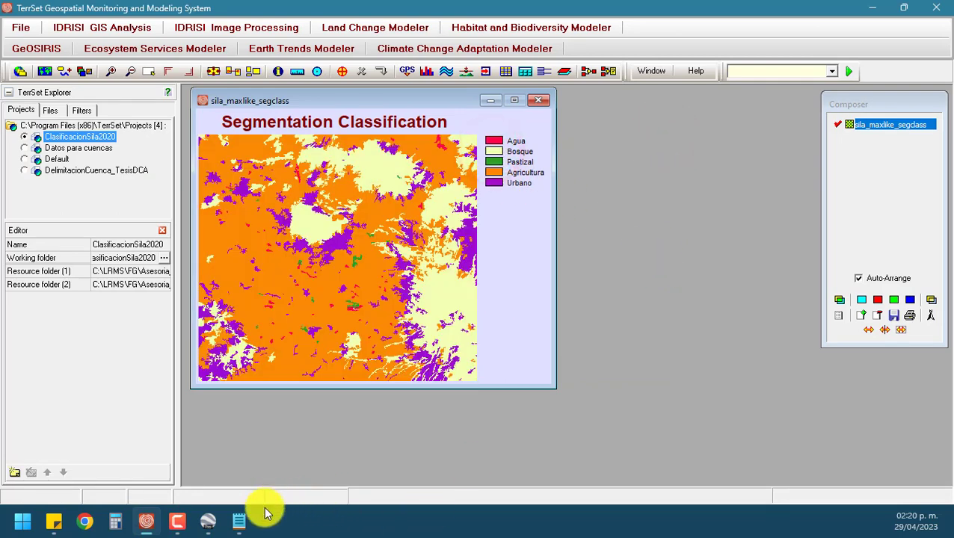
- Return to Google Earth with Notepad over it, move the note window off the outlined cell, and enter class 2 beside 31
{"action": "mouse_move", "coordinate": [241, 524]}
{"action": "left_click", "coordinate": [211, 522]}
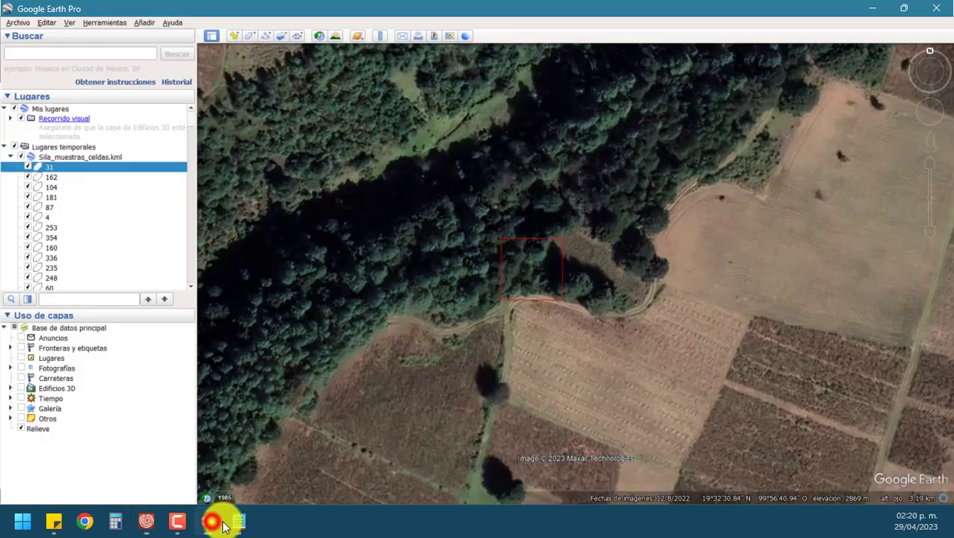
{"action": "left_click", "coordinate": [238, 521]}
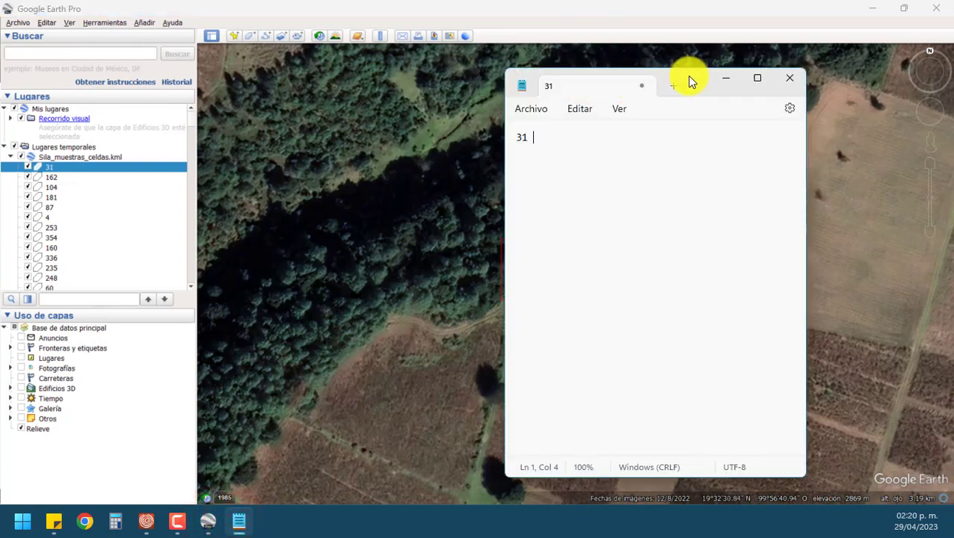
{"action": "left_click_drag", "start_coordinate": [689, 81], "coordinate": [788, 111]}
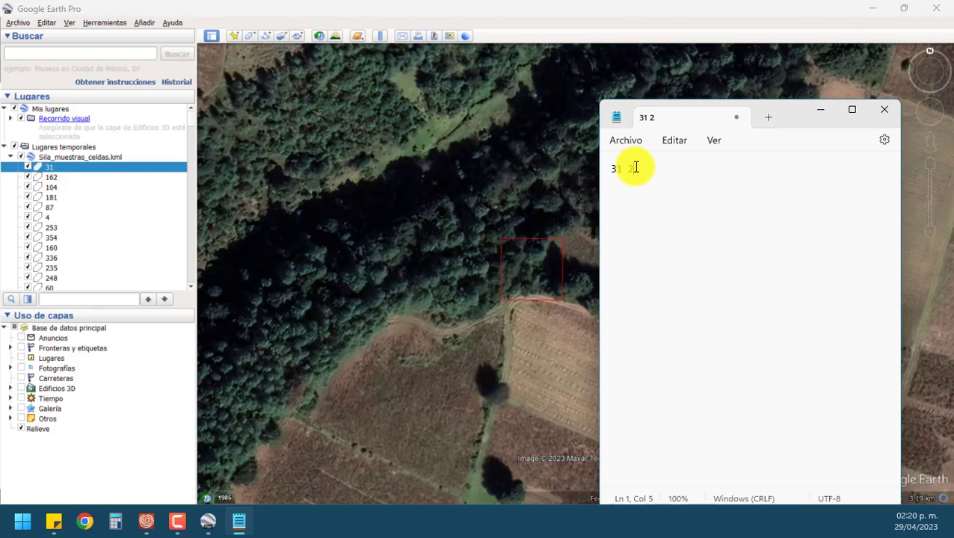
- Replace the Notepad contents with a pasted list of cell numbers from 1 to 385, one per line
{"action": "left_click", "coordinate": [613, 171]}
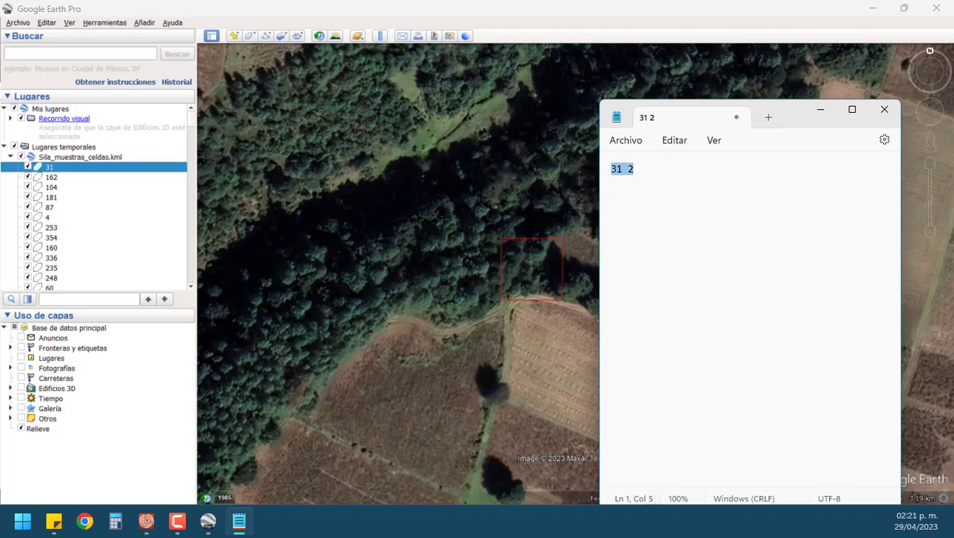
{"action": "key", "text": "ctrl+v"}
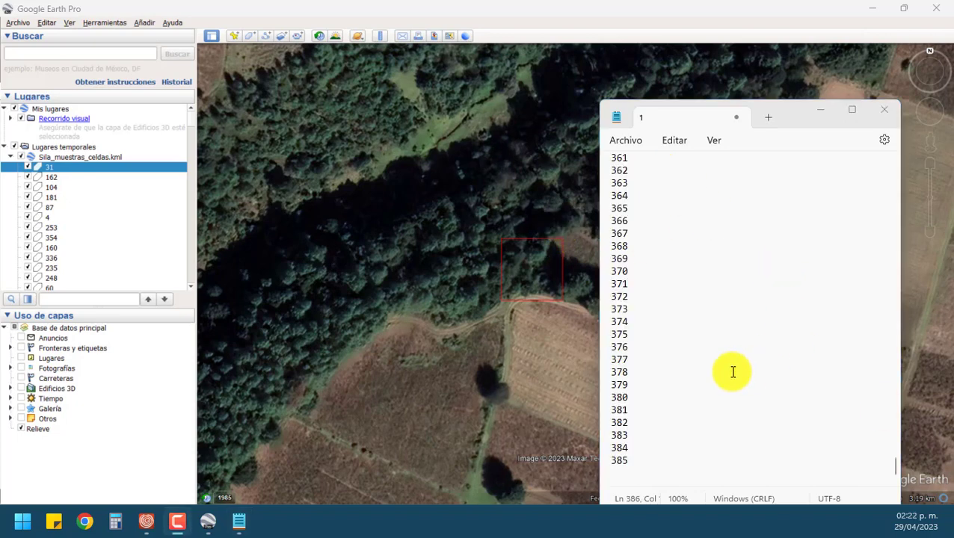
{"action": "scroll", "coordinate": [732, 371], "scroll_direction": "up", "scroll_amount": 20}
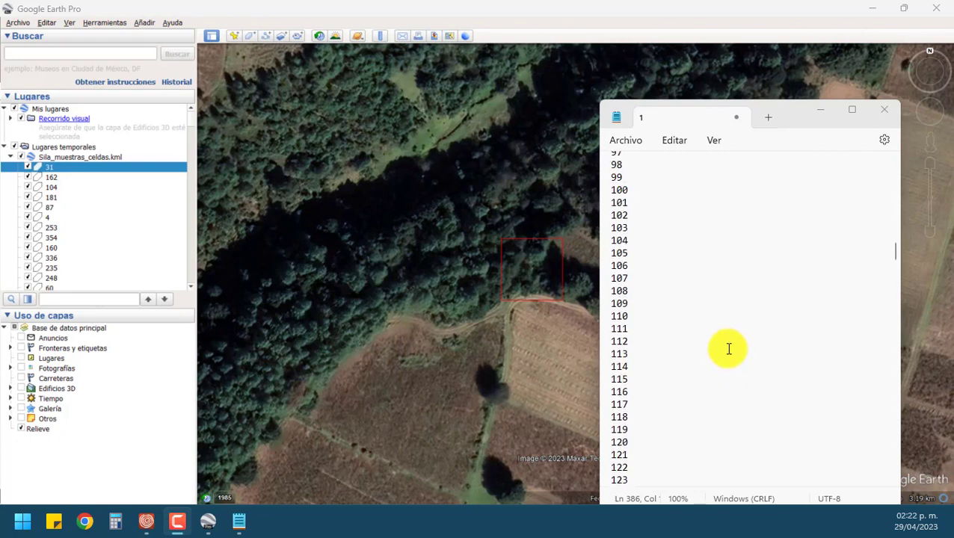
{"action": "scroll", "coordinate": [729, 349], "scroll_direction": "up", "scroll_amount": 20}
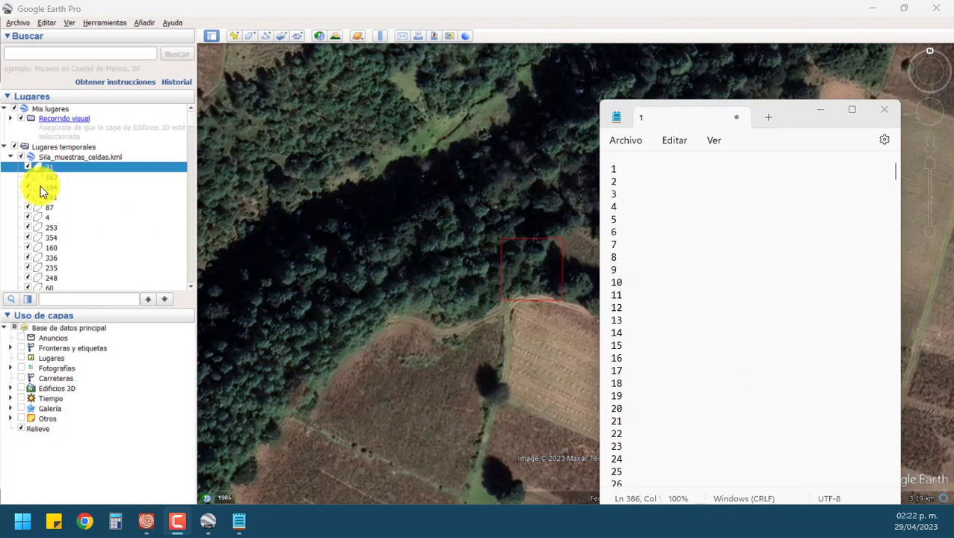
- Check the Bosque class in the TerrSet legend and record class 2 beside cell 31 in the Notepad list
{"action": "scroll", "coordinate": [655, 358], "scroll_direction": "down", "scroll_amount": 7}
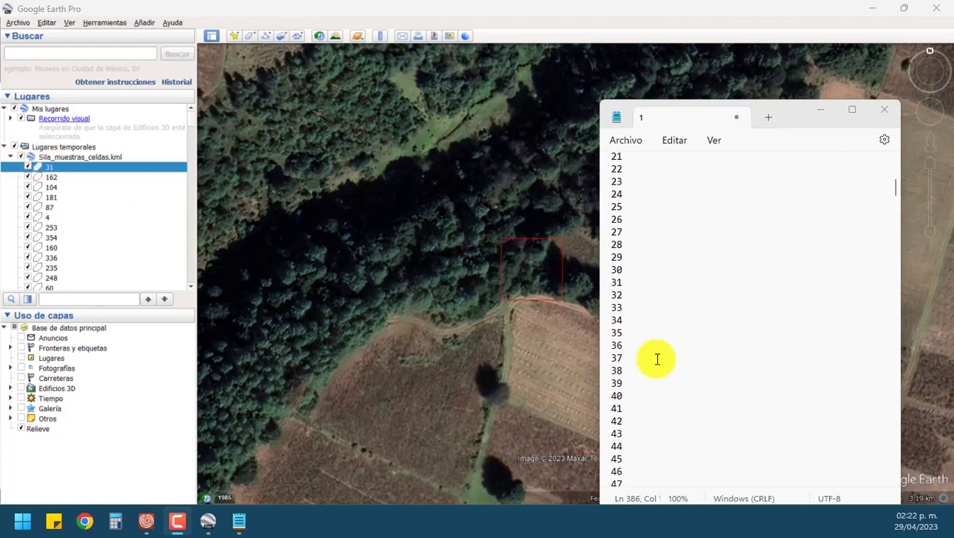
{"action": "scroll", "coordinate": [656, 359], "scroll_direction": "down", "scroll_amount": 2}
{"action": "left_click", "coordinate": [630, 238]}
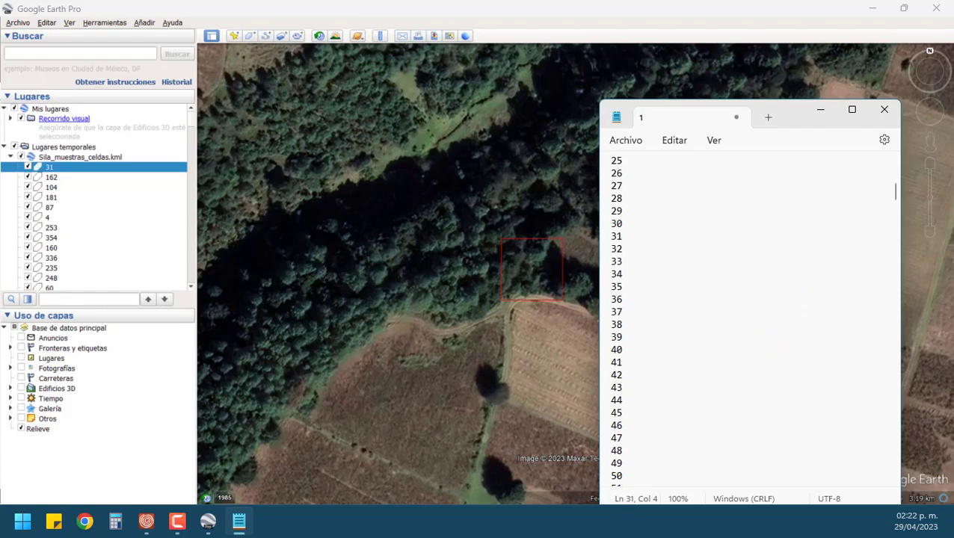
{"action": "key", "text": "alt+Tab"}
{"action": "left_click", "coordinate": [486, 151]}
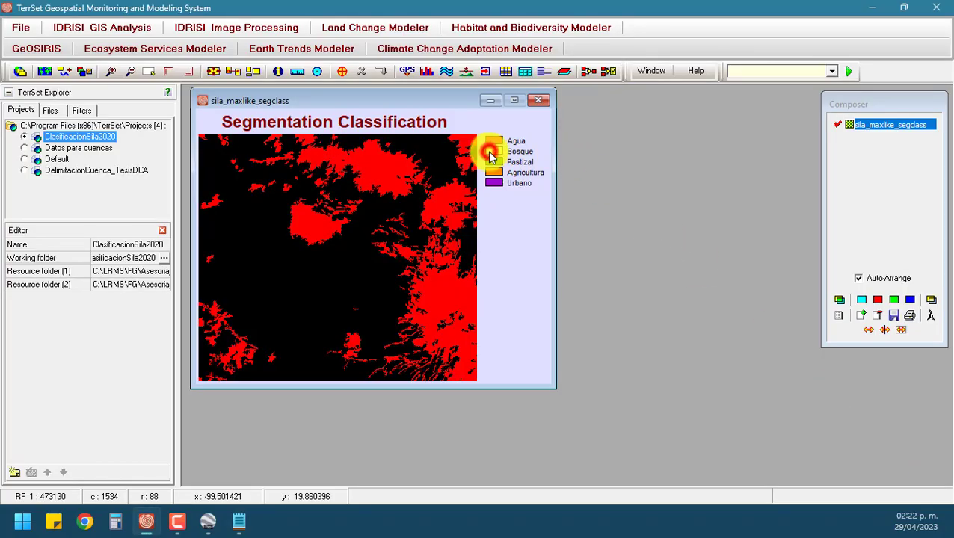
{"action": "left_click", "coordinate": [239, 524]}
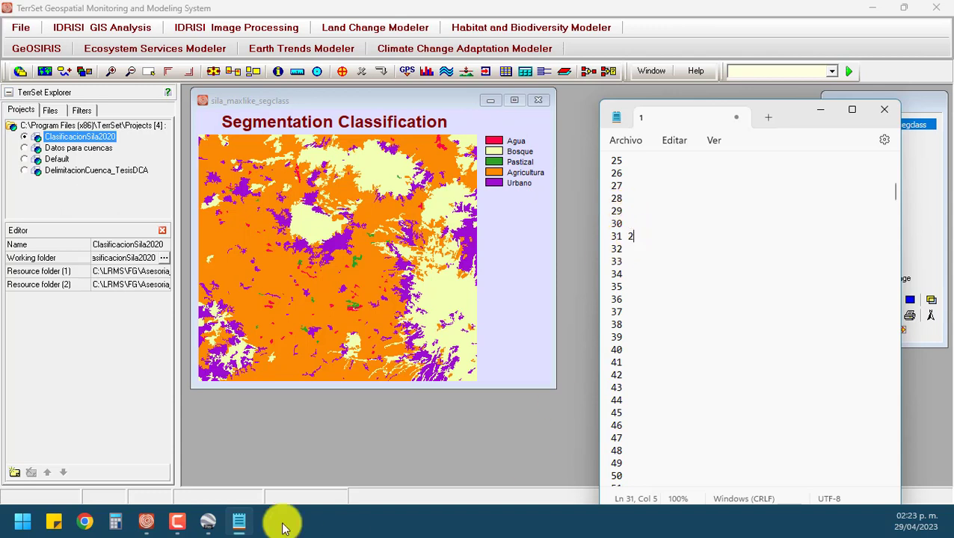
- Switch to Google Earth, fly to cell 162, and examine its land cover with north facing up
{"action": "mouse_move", "coordinate": [148, 529]}
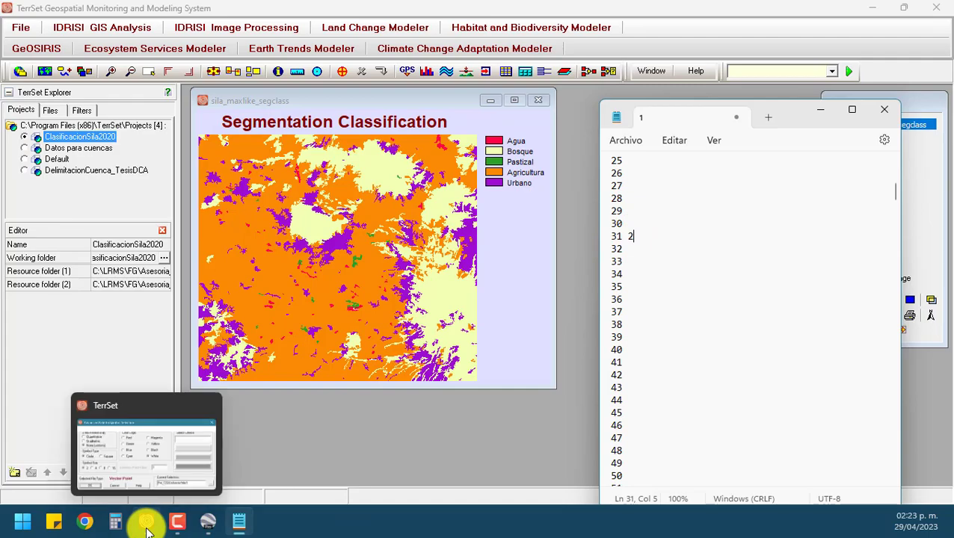
{"action": "left_click", "coordinate": [204, 527]}
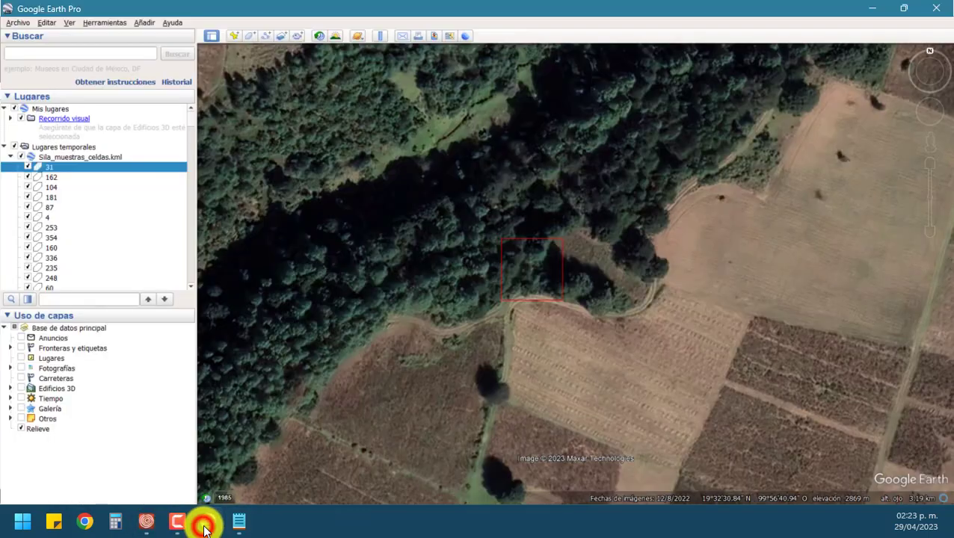
{"action": "double_click", "coordinate": [51, 178]}
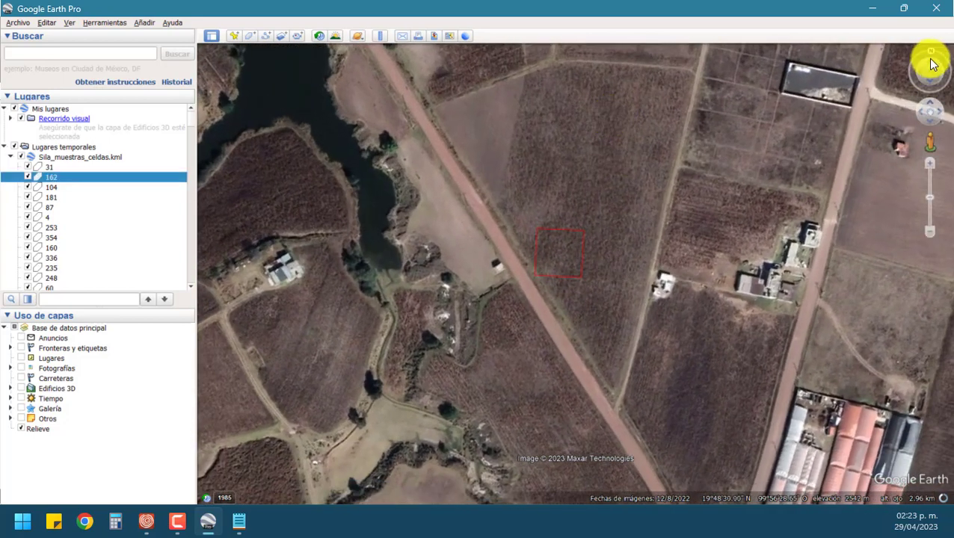
{"action": "left_click", "coordinate": [930, 60]}
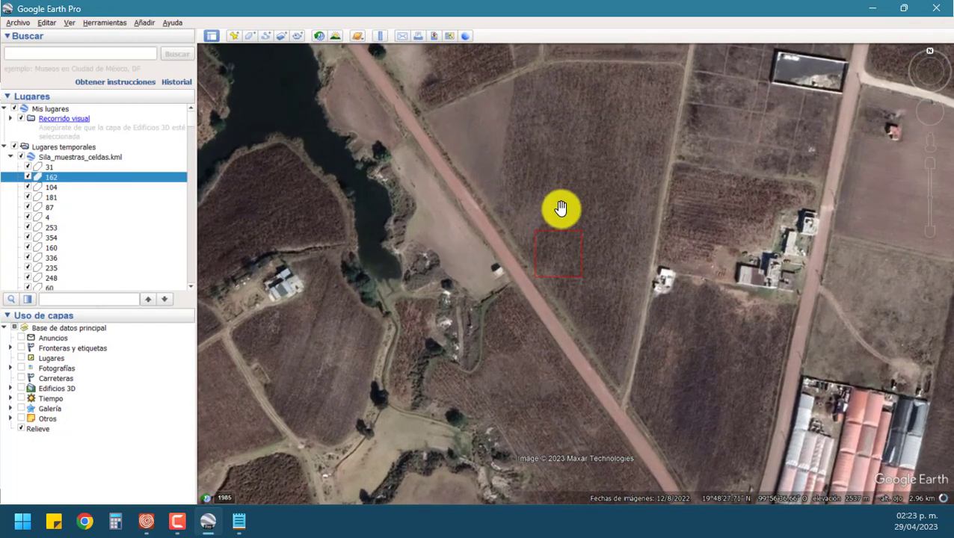
- Check the Agricultura class in the TerrSet legend and record class 4 beside cell 162 in the Notepad list
{"action": "left_click", "coordinate": [149, 525]}
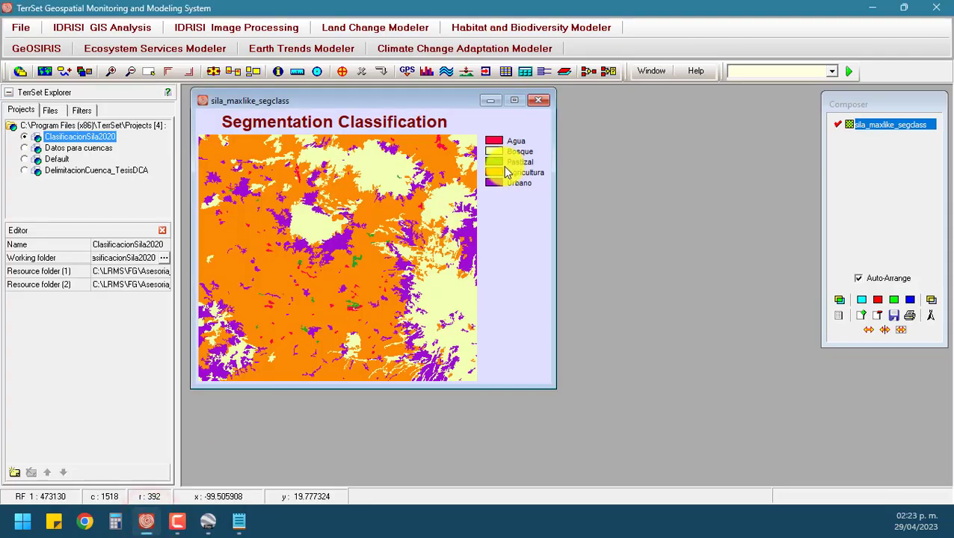
{"action": "left_click", "coordinate": [496, 175]}
{"action": "left_click", "coordinate": [239, 522]}
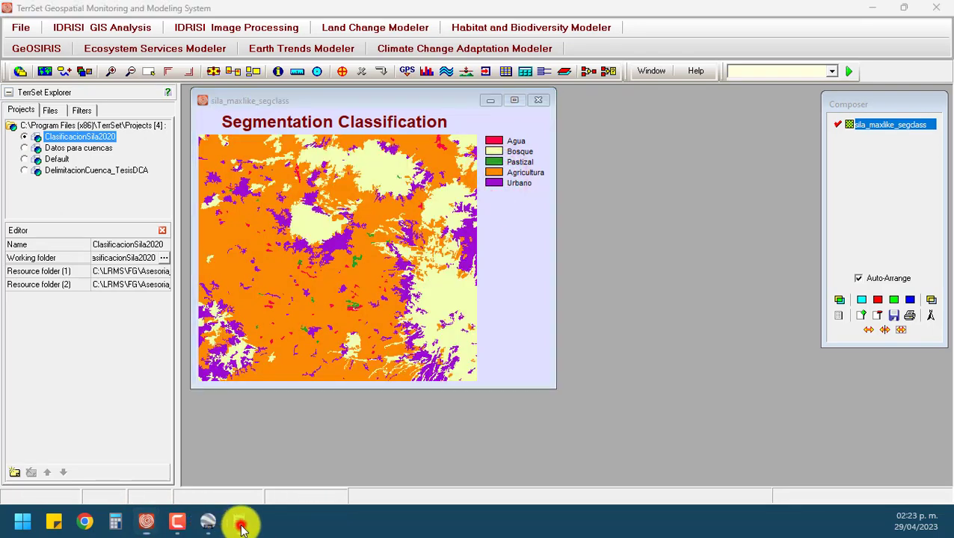
{"action": "scroll", "coordinate": [695, 311], "scroll_direction": "down", "scroll_amount": 4}
{"action": "scroll", "coordinate": [695, 311], "scroll_direction": "down", "scroll_amount": 20}
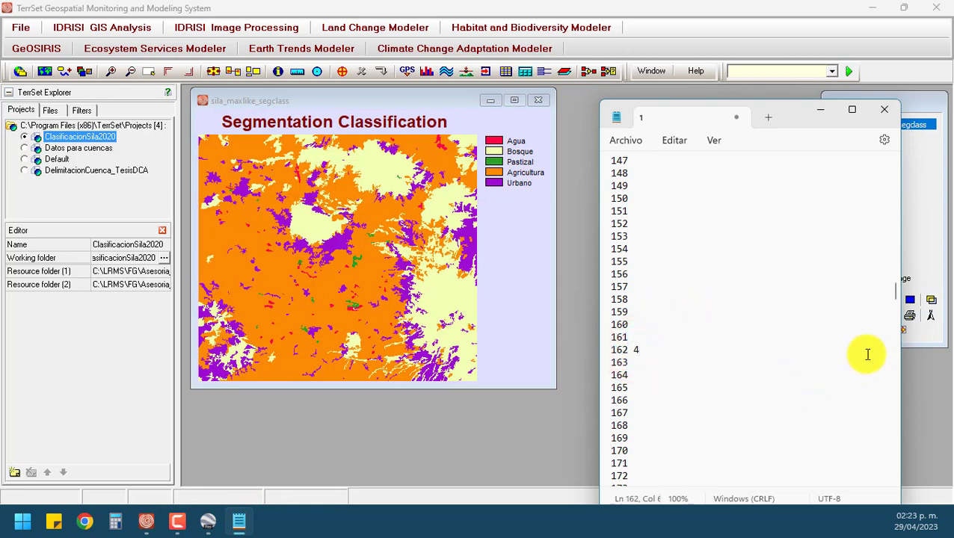
- Return to Google Earth, fly to cell 104, and examine its land cover up close with north facing up
{"action": "mouse_move", "coordinate": [203, 529]}
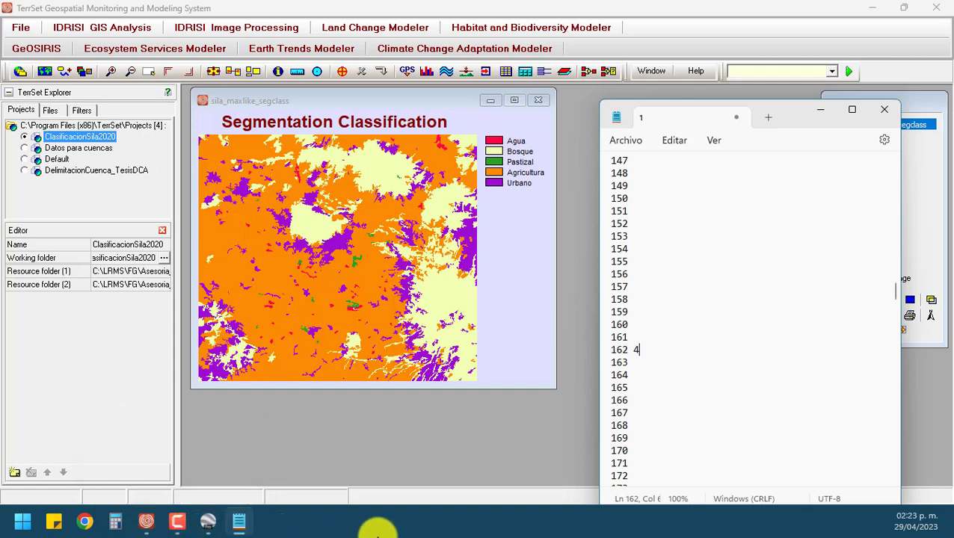
{"action": "left_click", "coordinate": [207, 527]}
{"action": "double_click", "coordinate": [50, 188]}
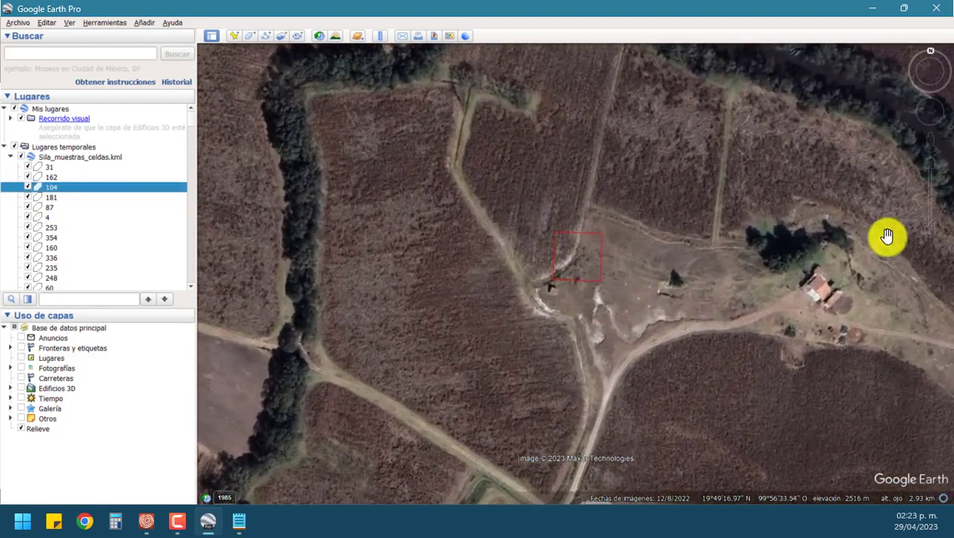
{"action": "mouse_move", "coordinate": [930, 127]}
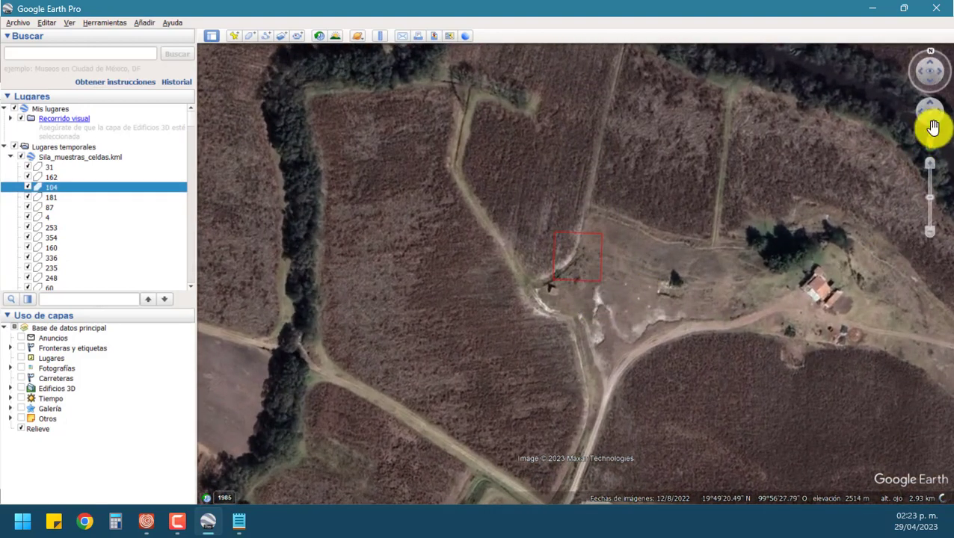
{"action": "left_click", "coordinate": [932, 61]}
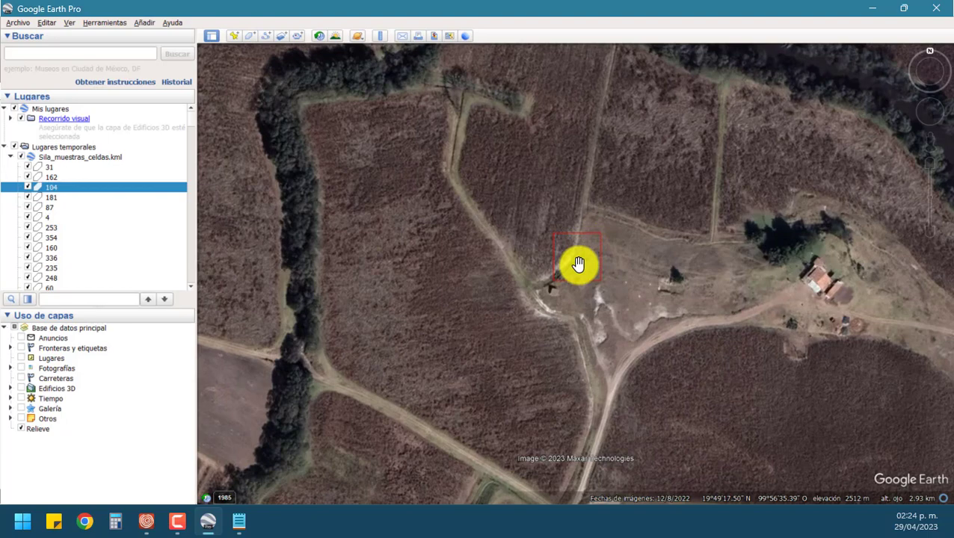
{"action": "scroll", "coordinate": [577, 264], "scroll_direction": "up", "scroll_amount": 2}
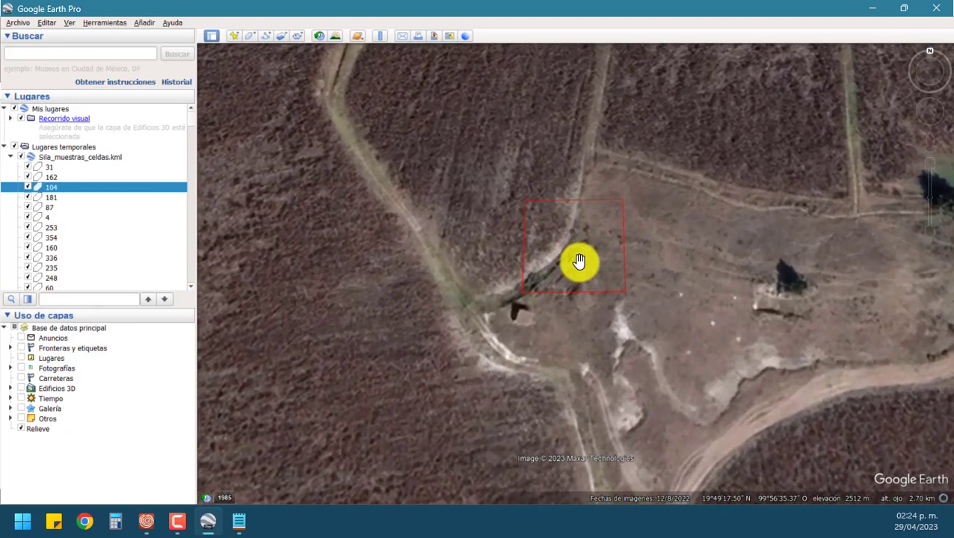
- Compare cell 104 and its surrounding fields in the satellite image with the land cover classes in the TerrSet legend
{"action": "left_click_drag", "start_coordinate": [580, 262], "coordinate": [585, 201]}
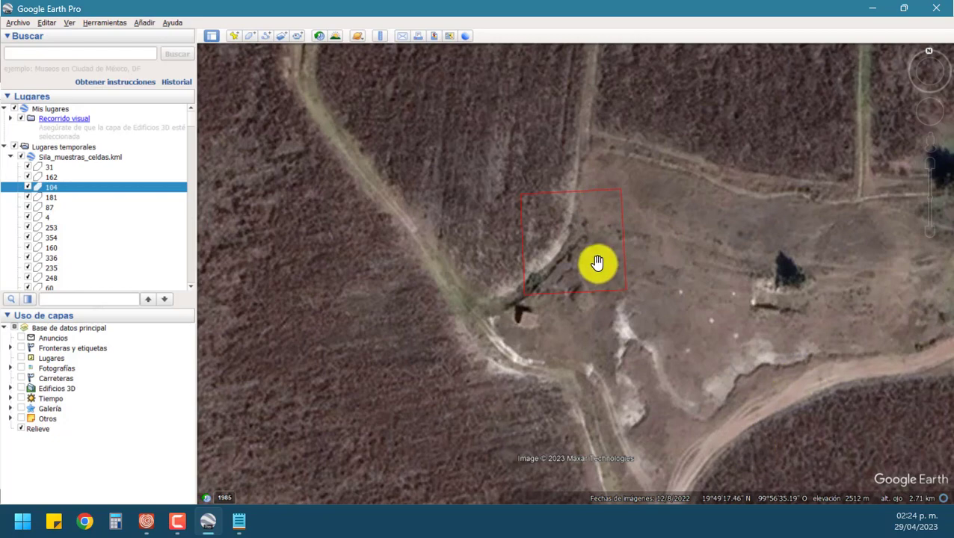
{"action": "left_click", "coordinate": [149, 522]}
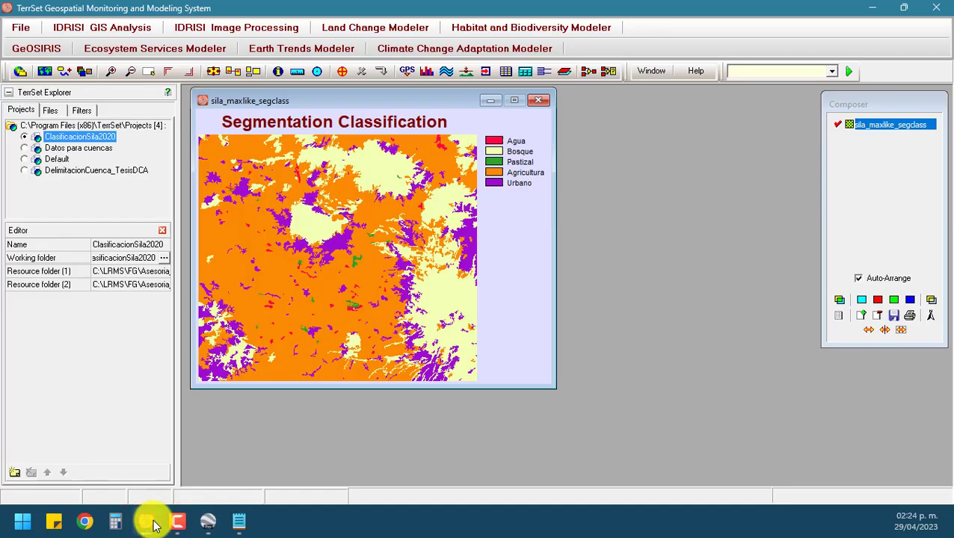
{"action": "left_click", "coordinate": [154, 526]}
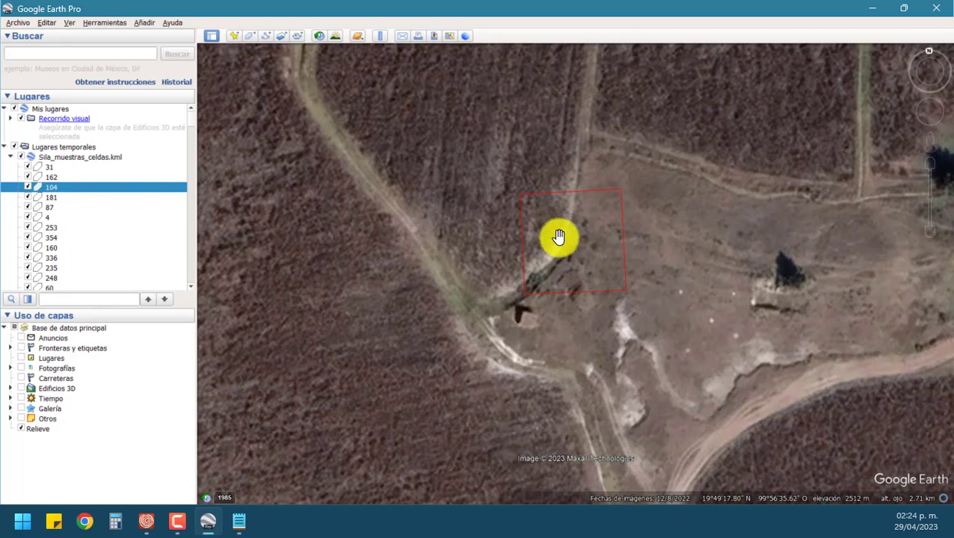
{"action": "scroll", "coordinate": [568, 258], "scroll_direction": "down", "scroll_amount": 3}
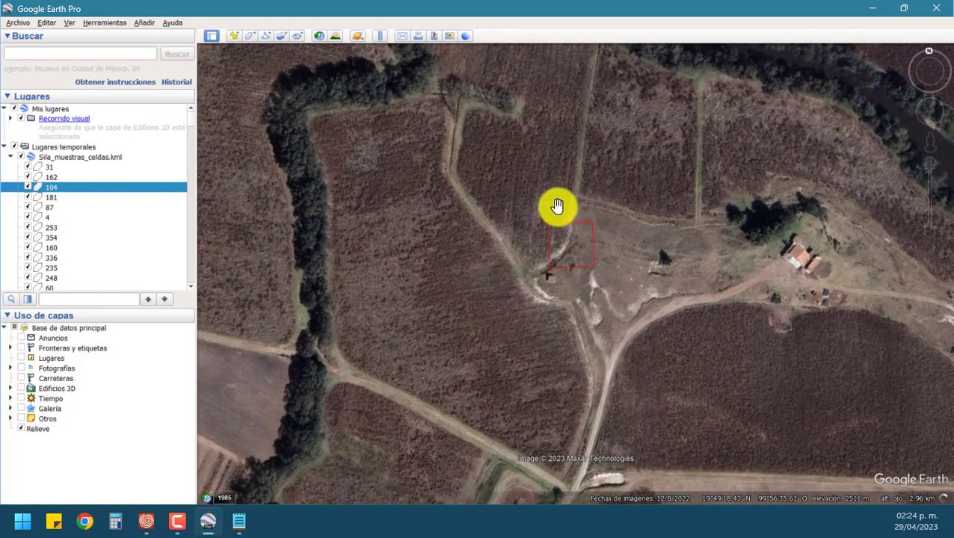
{"action": "scroll", "coordinate": [800, 318], "scroll_direction": "down", "scroll_amount": 2}
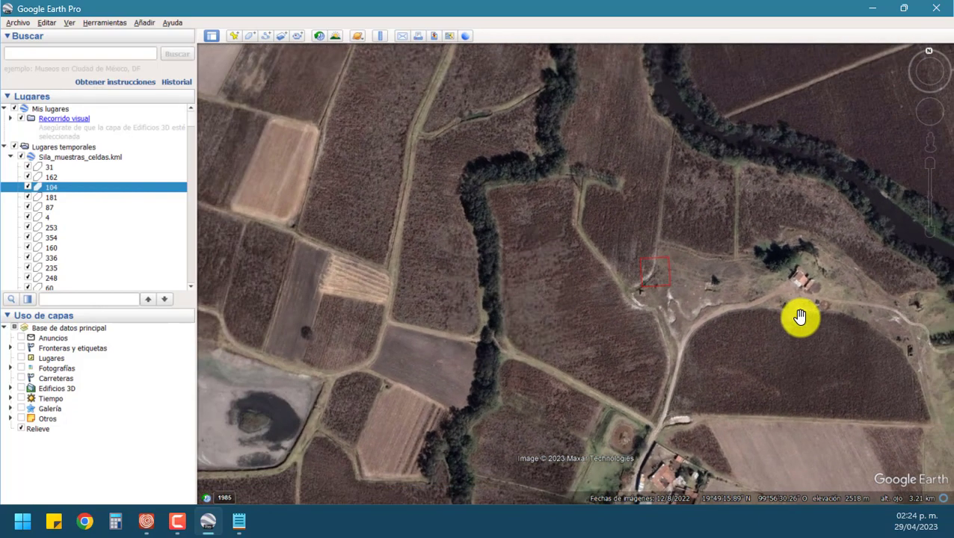
{"action": "scroll", "coordinate": [800, 317], "scroll_direction": "up", "scroll_amount": 2}
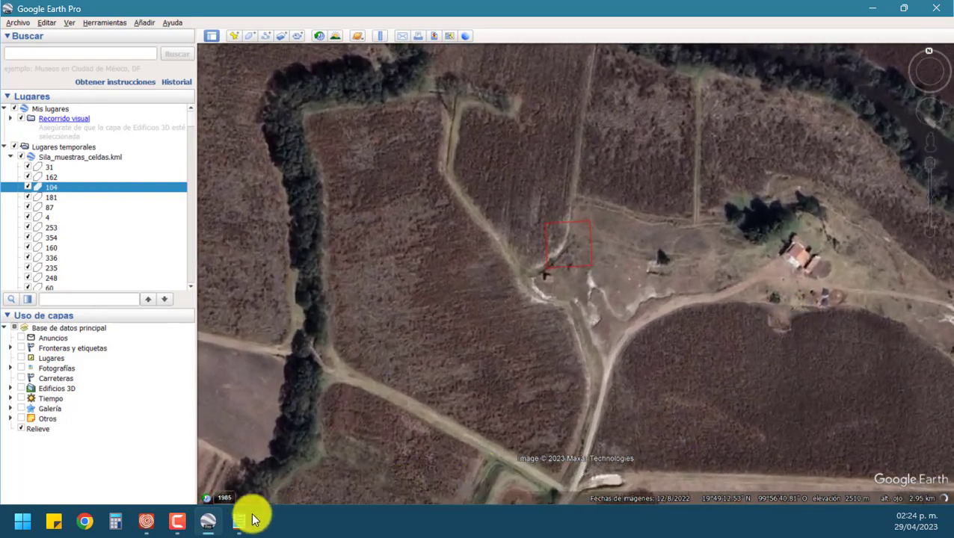
- Record class 4 beside cell 104 in the Notepad list
{"action": "left_click", "coordinate": [240, 521]}
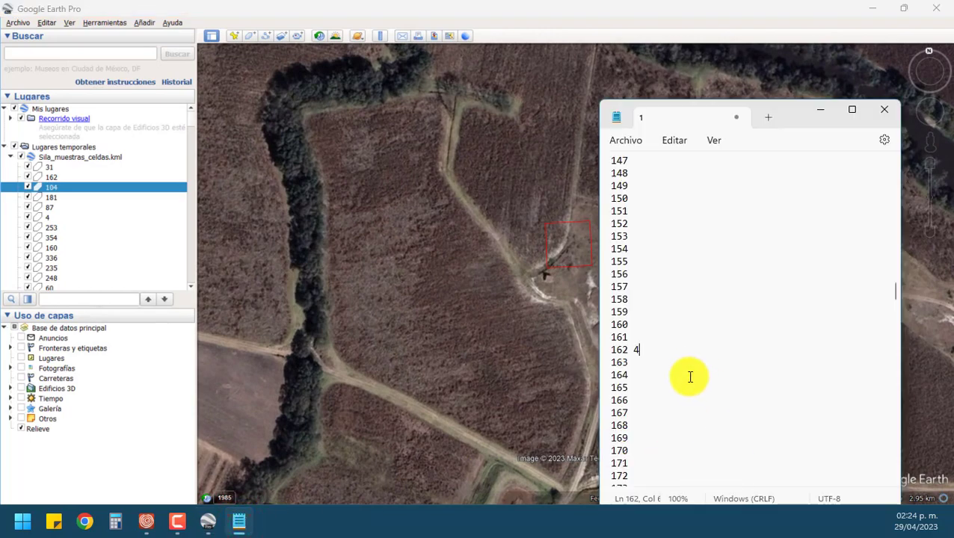
{"action": "scroll", "coordinate": [675, 297], "scroll_direction": "up", "scroll_amount": 7}
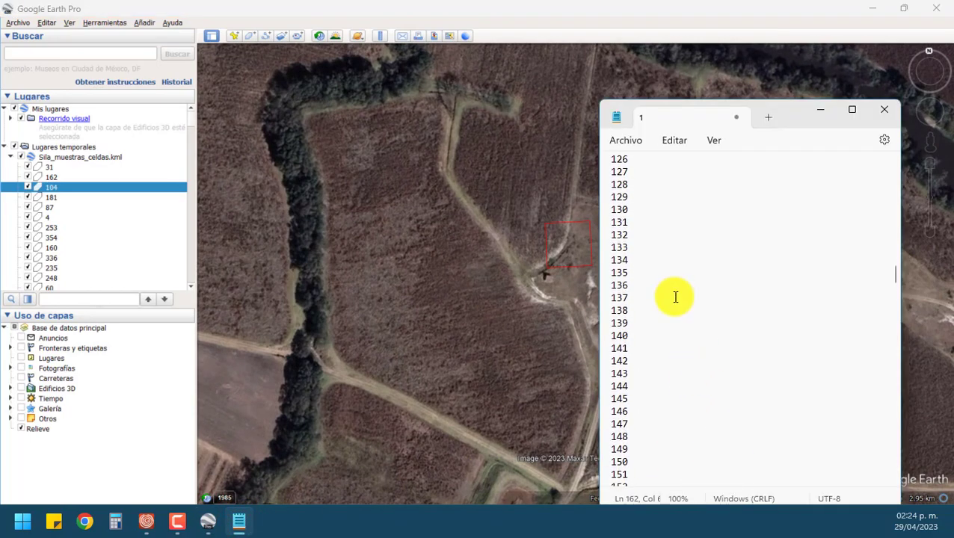
{"action": "scroll", "coordinate": [674, 297], "scroll_direction": "up", "scroll_amount": 10}
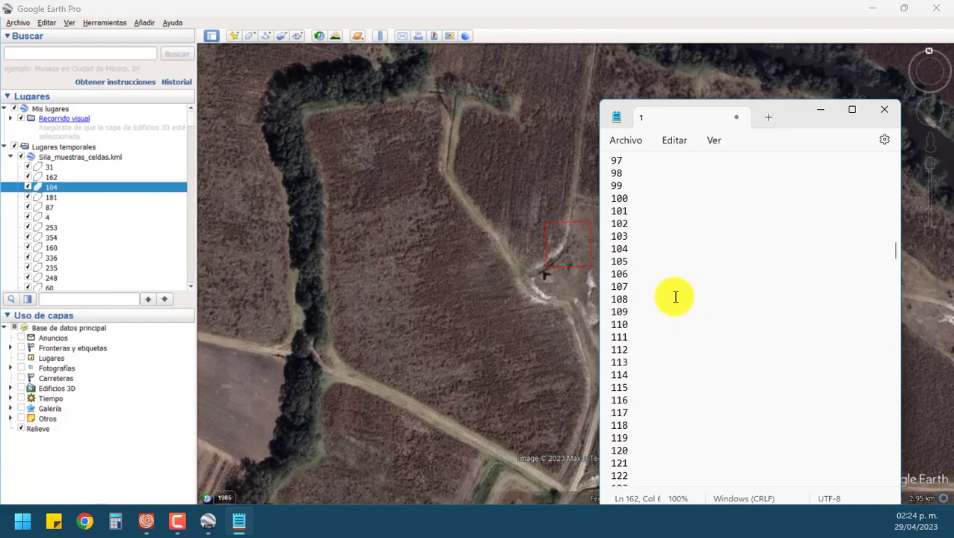
{"action": "left_click", "coordinate": [637, 247]}
- Return to Google Earth, fly to cell 181, and examine its land cover up close with north facing up
{"action": "double_click", "coordinate": [48, 196]}
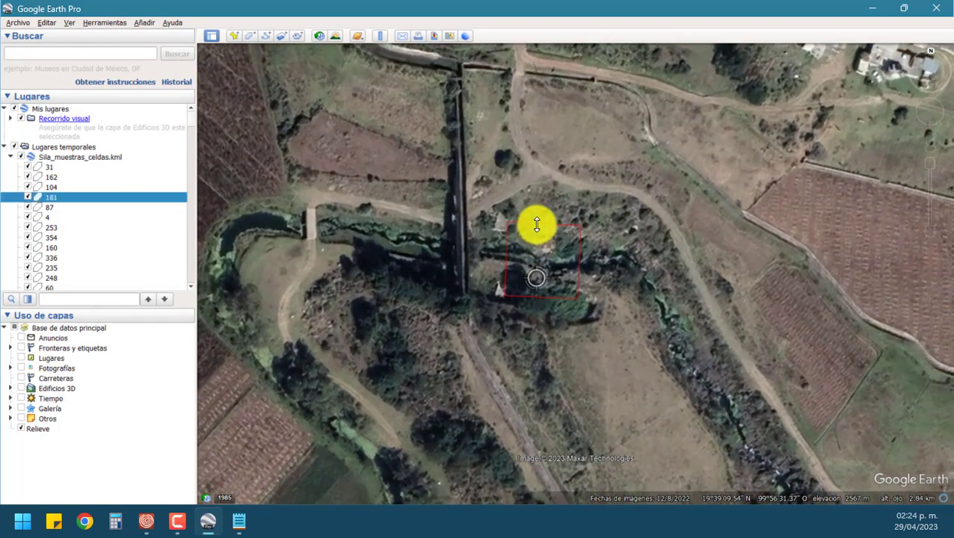
{"action": "scroll", "coordinate": [544, 251], "scroll_direction": "up", "scroll_amount": 2}
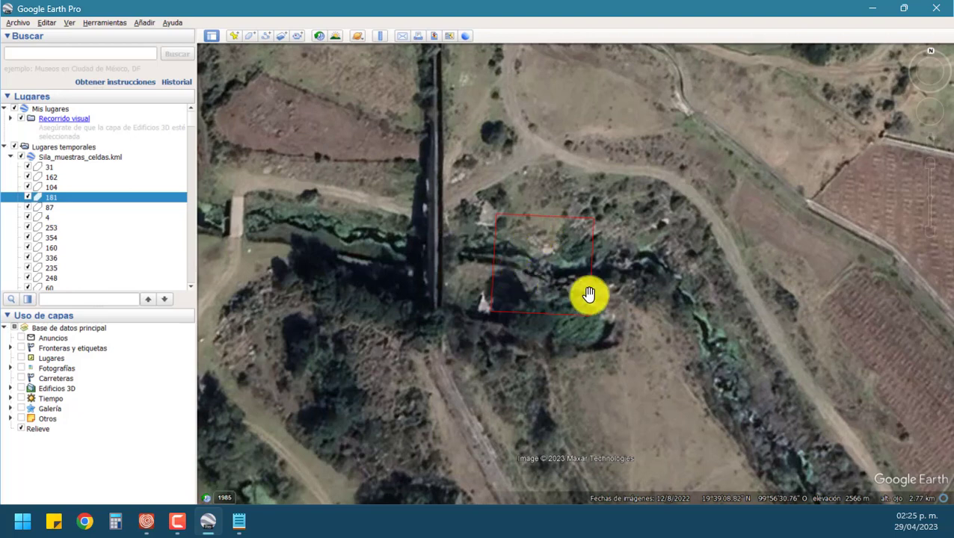
{"action": "left_click", "coordinate": [929, 53]}
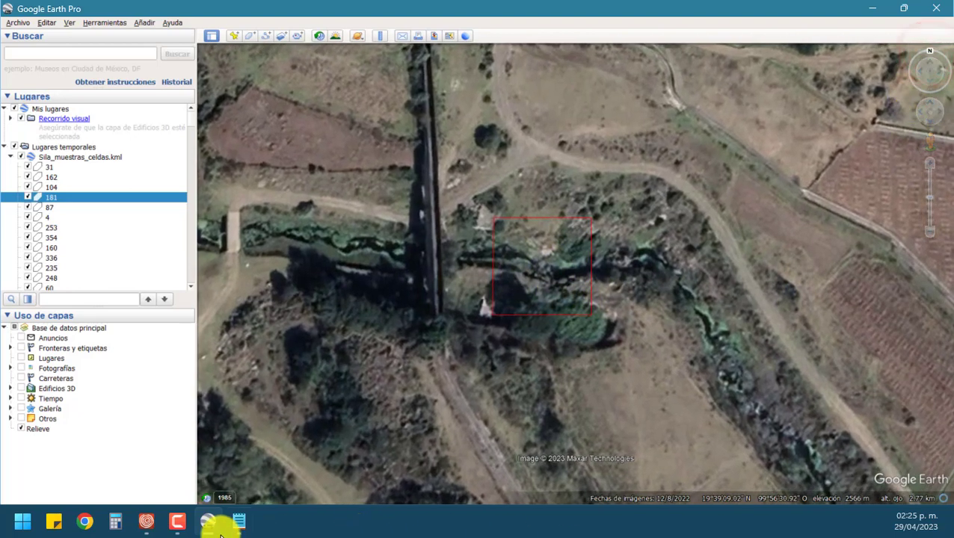
- Check the class order in the TerrSet legend and place the cursor beside cell 181 in the Notepad list for its class code
{"action": "left_click", "coordinate": [146, 521]}
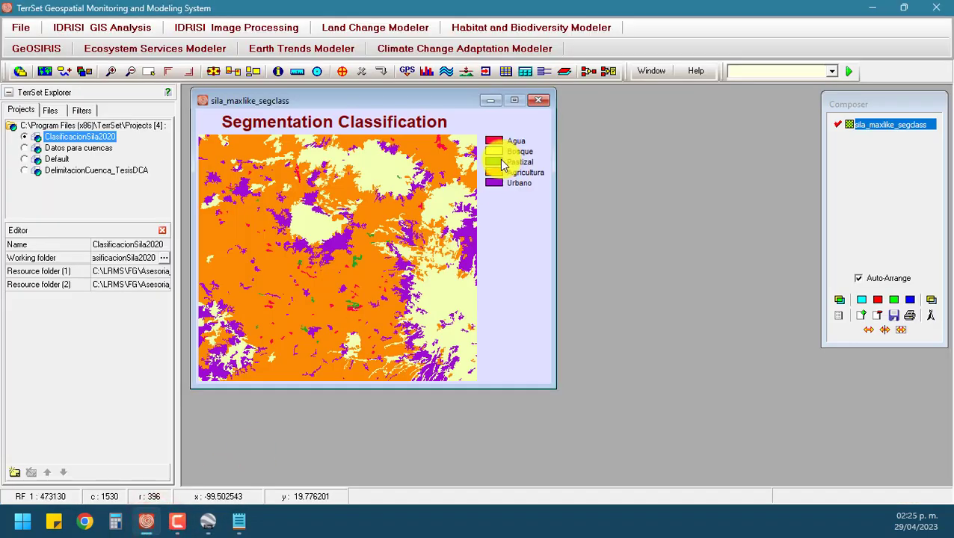
{"action": "left_click", "coordinate": [497, 144]}
{"action": "left_click", "coordinate": [210, 522]}
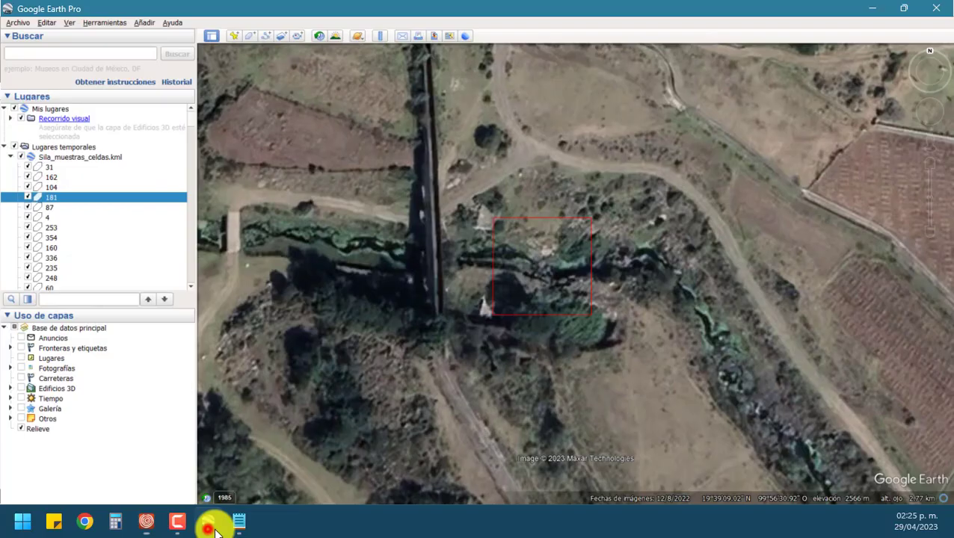
{"action": "mouse_move", "coordinate": [239, 528]}
{"action": "scroll", "coordinate": [635, 317], "scroll_direction": "down", "scroll_amount": 13}
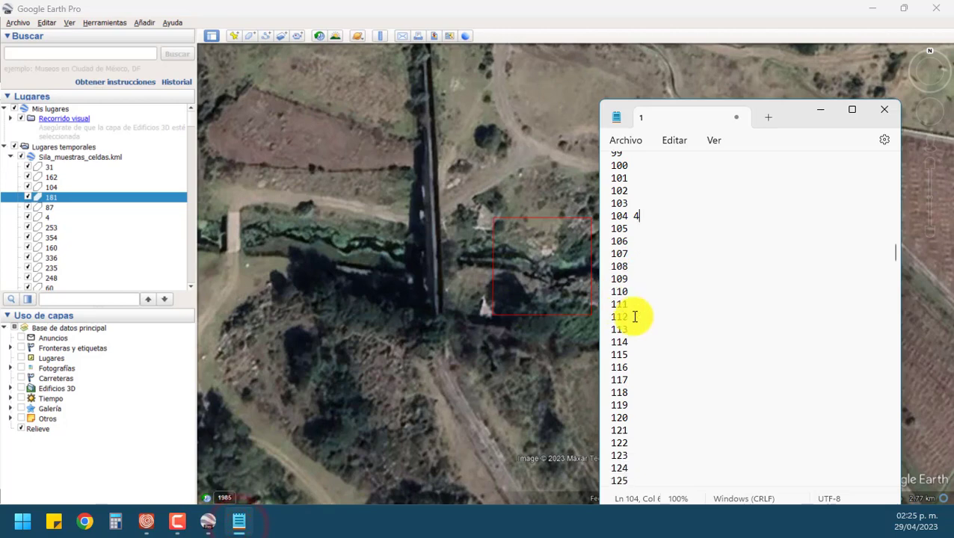
{"action": "scroll", "coordinate": [634, 320], "scroll_direction": "down", "scroll_amount": 8}
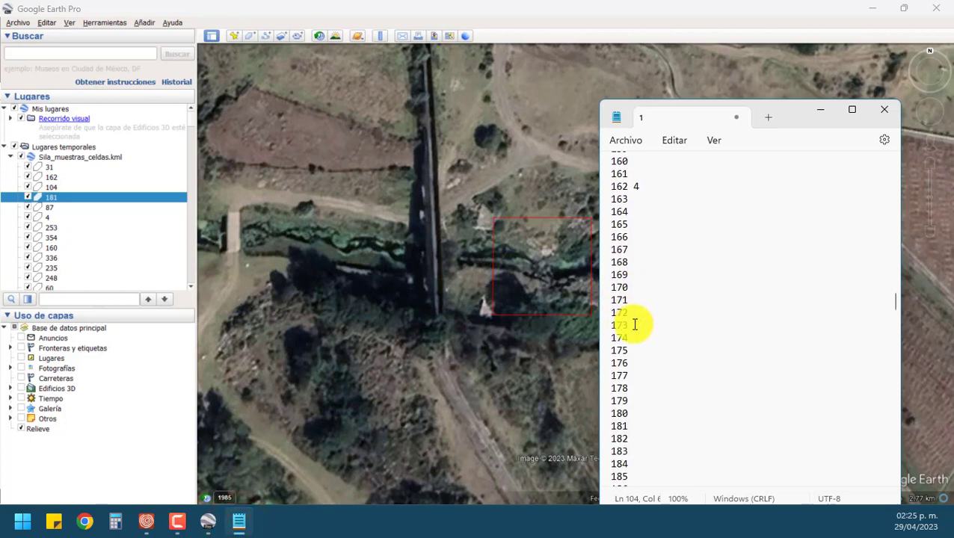
{"action": "left_click", "coordinate": [648, 425]}
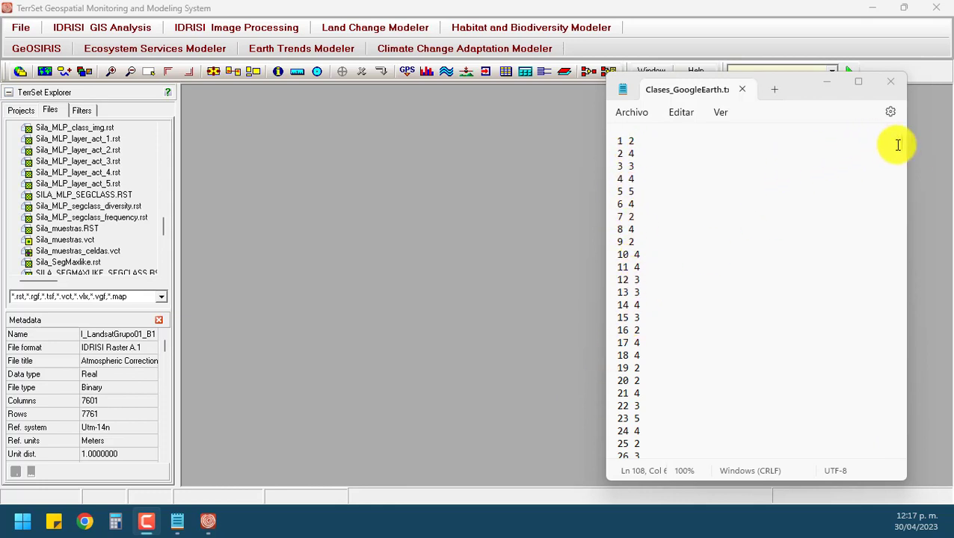
- Review the completed Clases_GoogleEarth.txt list, highlighting the last cell, 385, with its class and the class beside cell 108
{"action": "left_click_drag", "start_coordinate": [902, 145], "coordinate": [901, 442]}
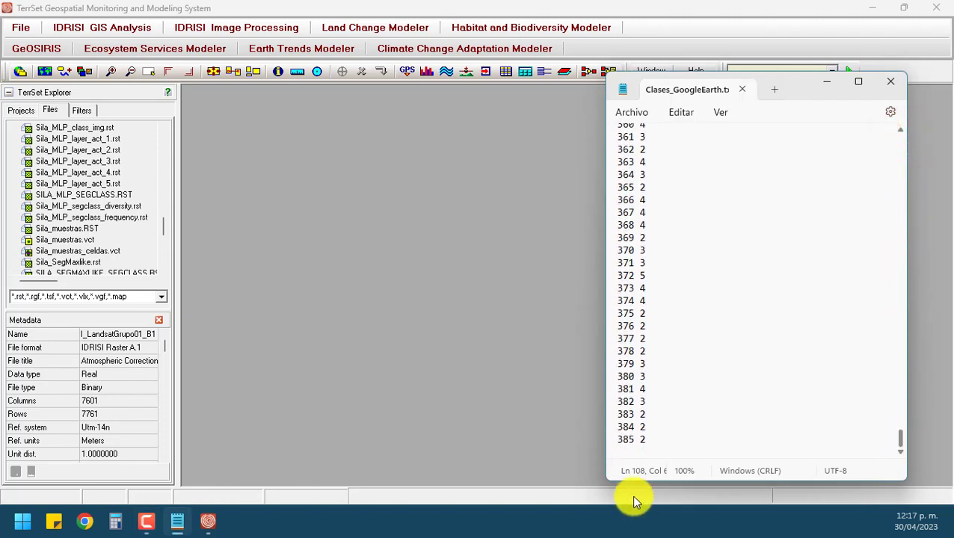
{"action": "left_click", "coordinate": [618, 441]}
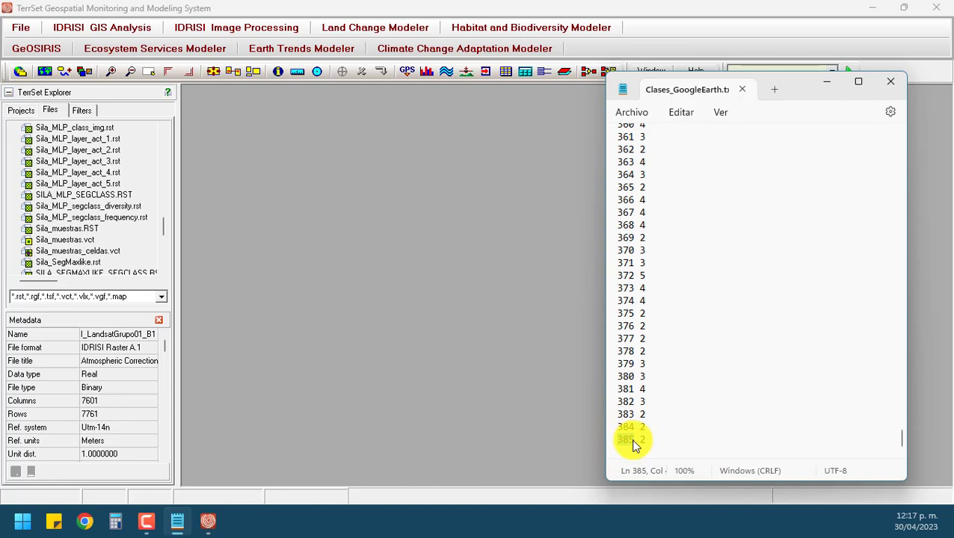
{"action": "double_click", "coordinate": [625, 440]}
{"action": "left_click", "coordinate": [640, 439]}
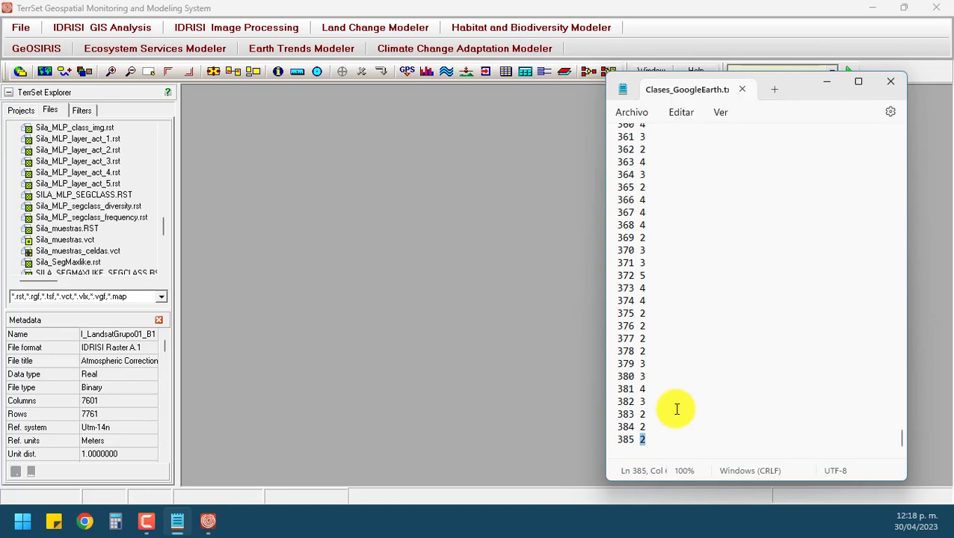
{"action": "scroll", "coordinate": [748, 405], "scroll_direction": "up", "scroll_amount": 3}
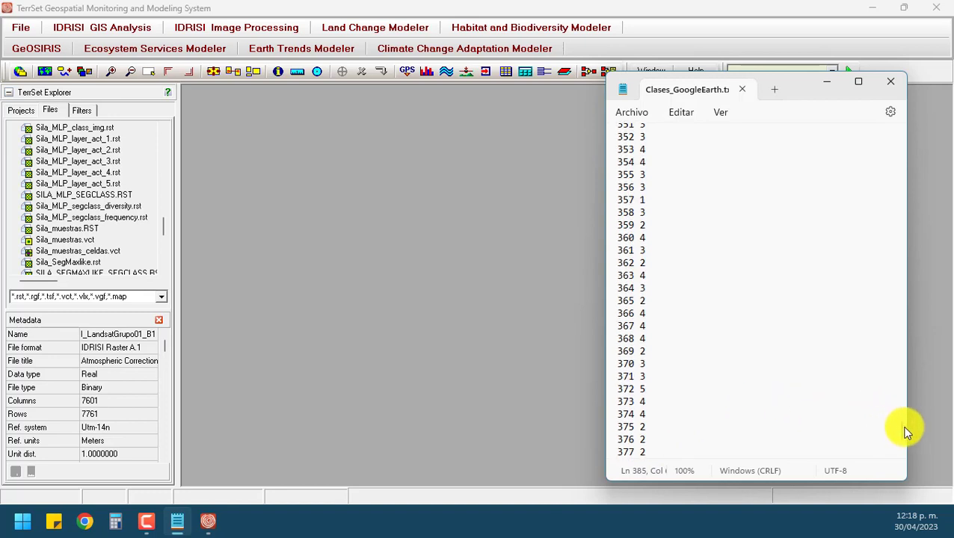
{"action": "left_click_drag", "start_coordinate": [897, 427], "coordinate": [909, 214]}
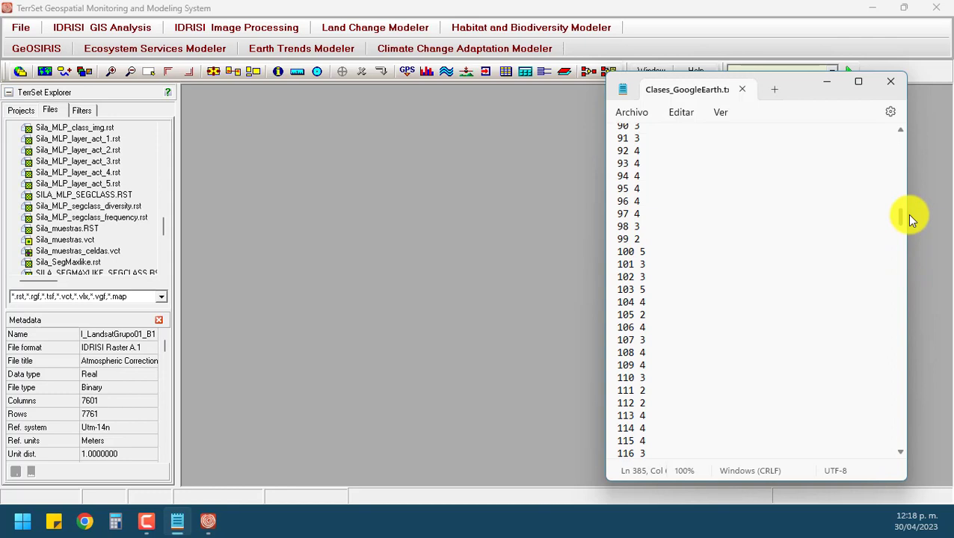
{"action": "double_click", "coordinate": [640, 353]}
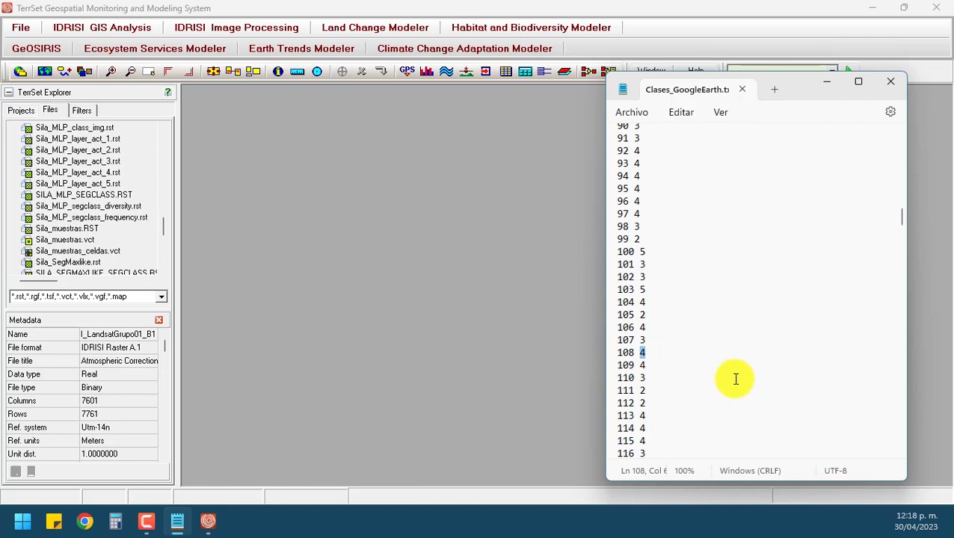
- Switch to TerrSet, display the Sila_muestras_celdas.vct polygons, and add Sila_muestras.vct as a point layer on the same map
{"action": "double_click", "coordinate": [92, 253]}
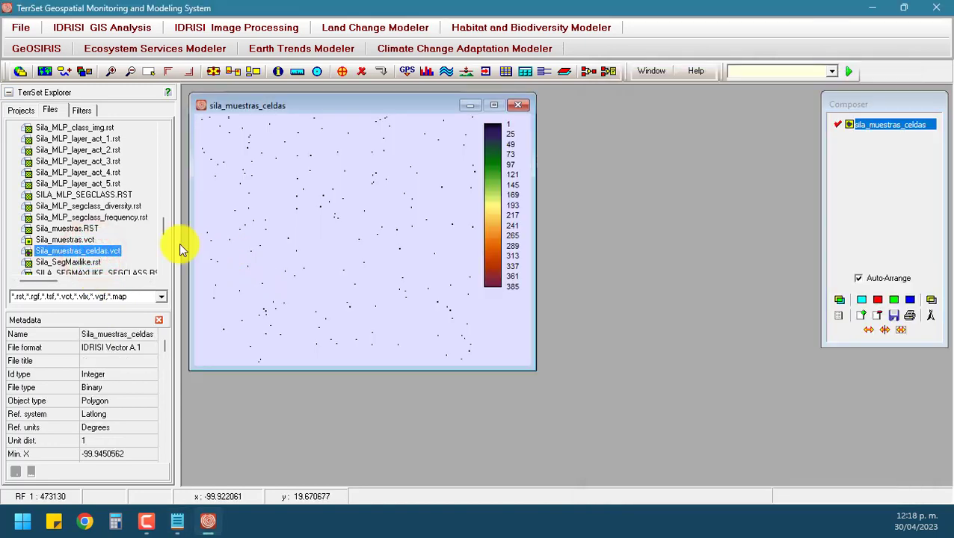
{"action": "left_click", "coordinate": [58, 240]}
{"action": "right_click", "coordinate": [56, 240]}
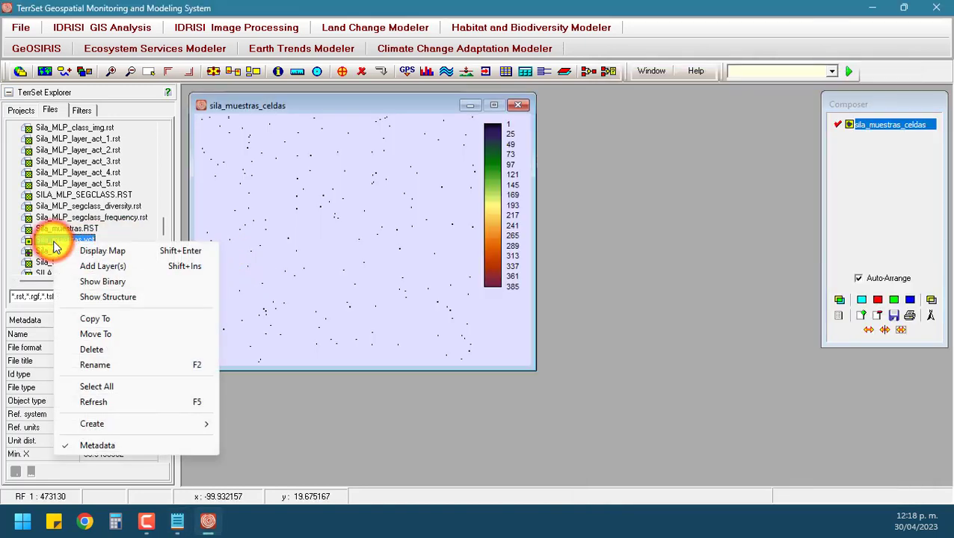
{"action": "left_click", "coordinate": [106, 270]}
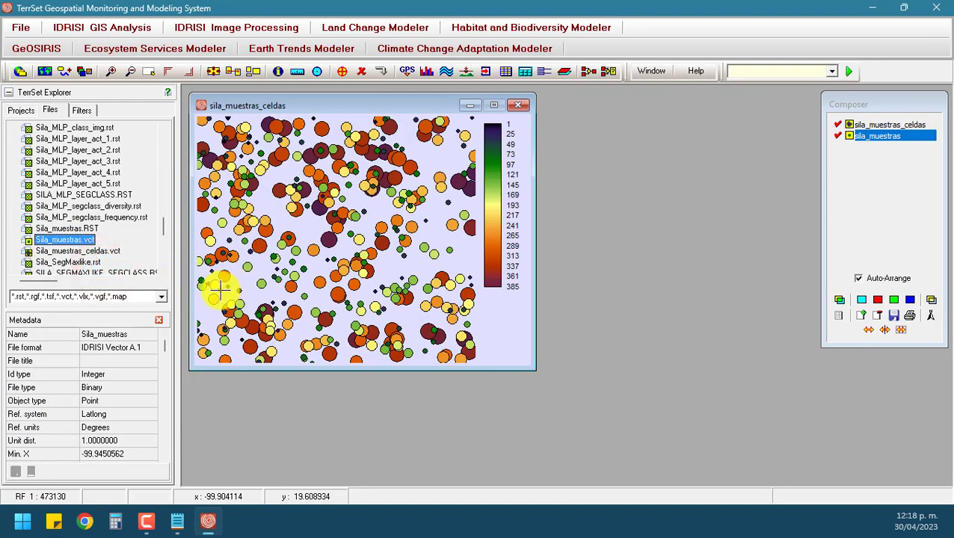
- Compare the sample points with their underlying cells by toggling the visibility of the sila_muestras layer several times
{"action": "scroll", "coordinate": [220, 288], "scroll_direction": "up", "scroll_amount": 5}
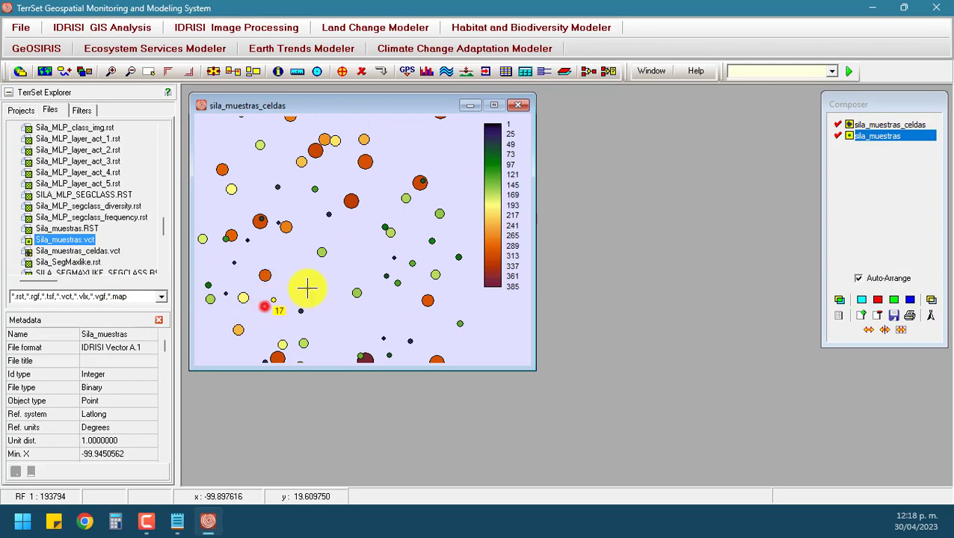
{"action": "scroll", "coordinate": [306, 288], "scroll_direction": "up", "scroll_amount": 2}
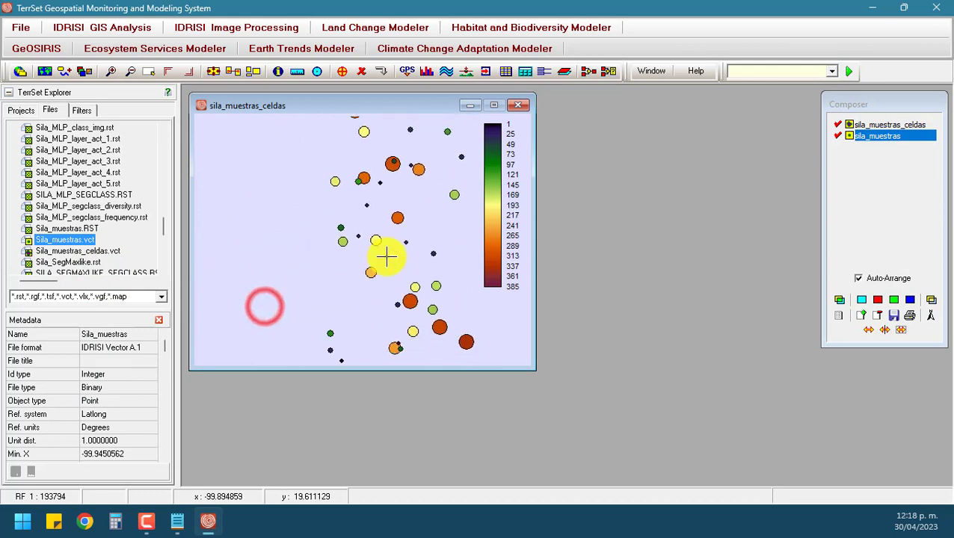
{"action": "left_click", "coordinate": [837, 136]}
{"action": "left_click", "coordinate": [839, 136]}
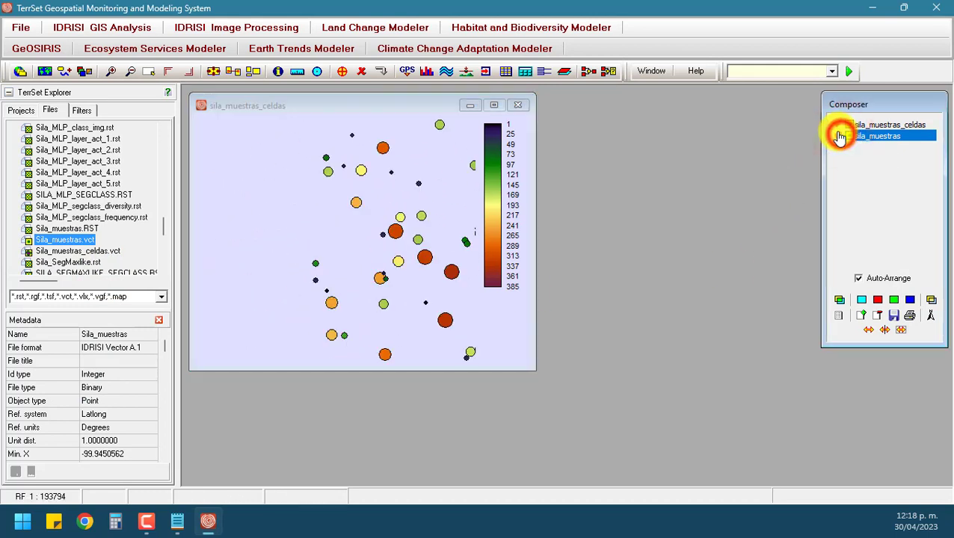
{"action": "left_click", "coordinate": [838, 139]}
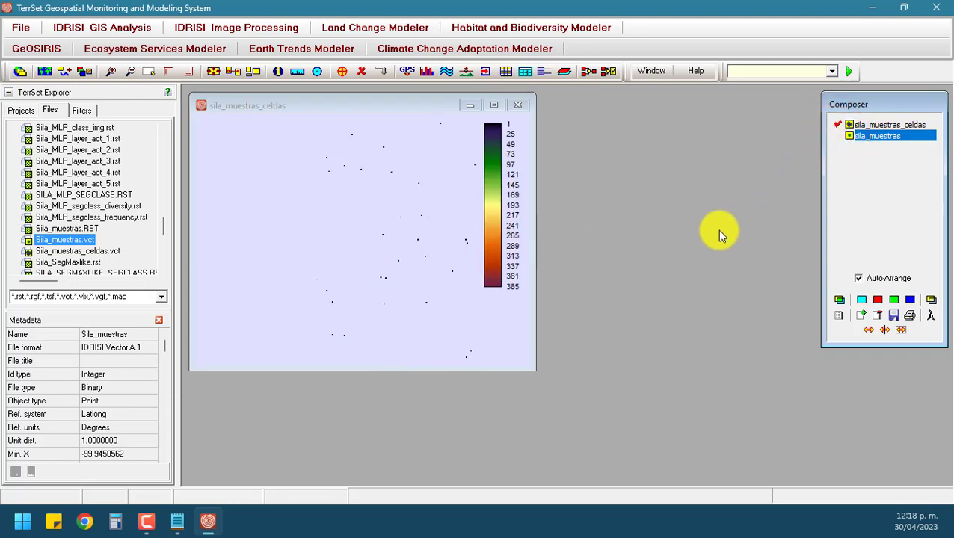
{"action": "left_click", "coordinate": [838, 139]}
{"action": "left_click", "coordinate": [839, 139]}
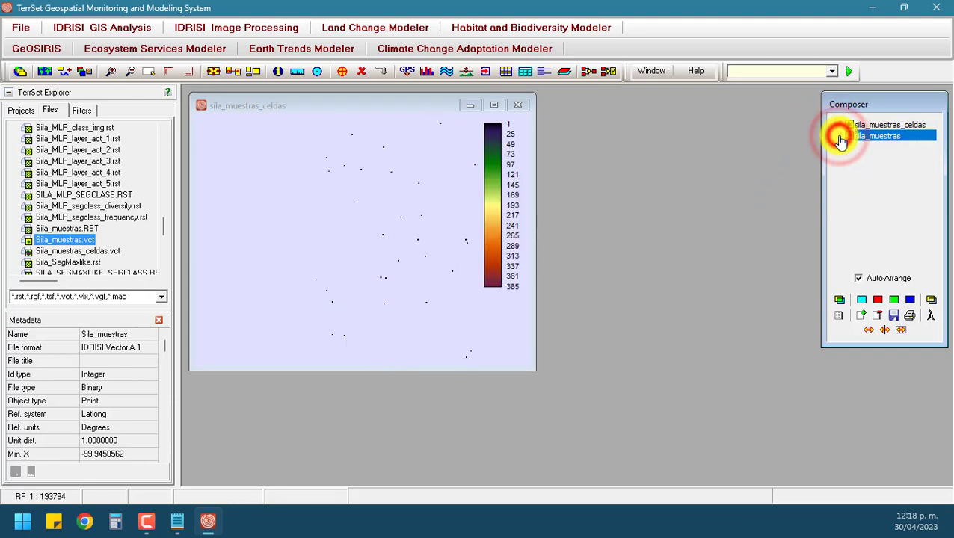
{"action": "left_click", "coordinate": [838, 139]}
- Inspect the samples around point 108, switch sila_muestras_celdas off and on, and hide the sila_muestras point layer
{"action": "scroll", "coordinate": [285, 303], "scroll_direction": "up", "scroll_amount": 5}
{"action": "left_click_drag", "start_coordinate": [287, 306], "coordinate": [357, 255]}
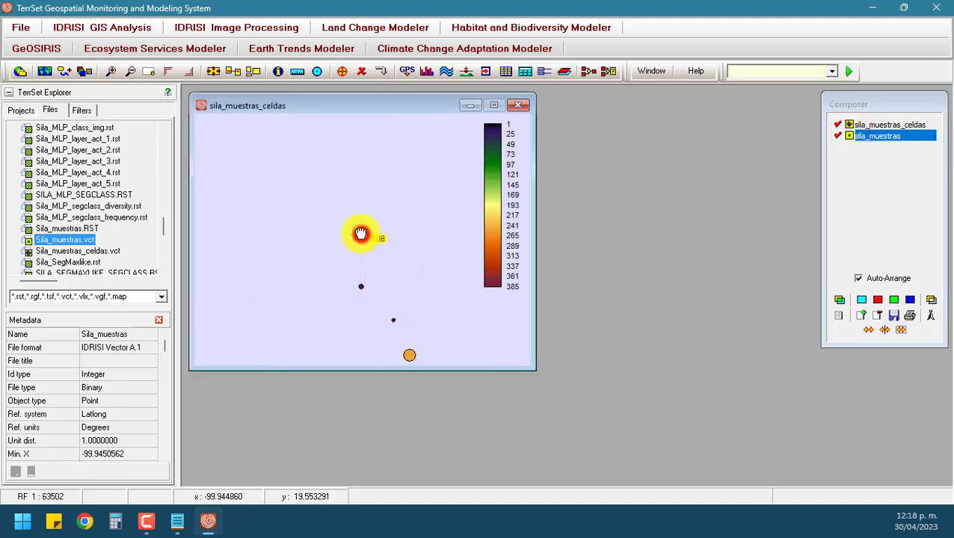
{"action": "left_click", "coordinate": [838, 125]}
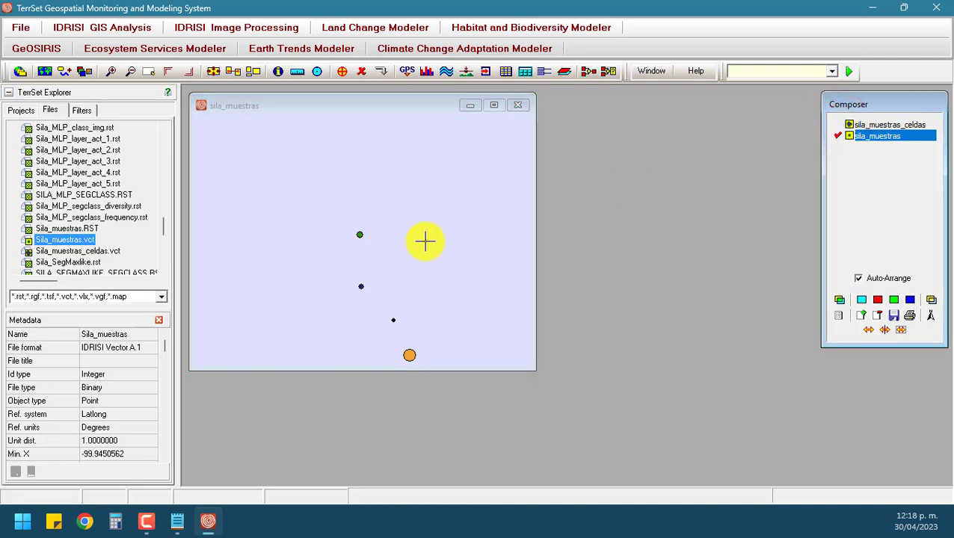
{"action": "left_click", "coordinate": [836, 125]}
{"action": "left_click", "coordinate": [836, 136]}
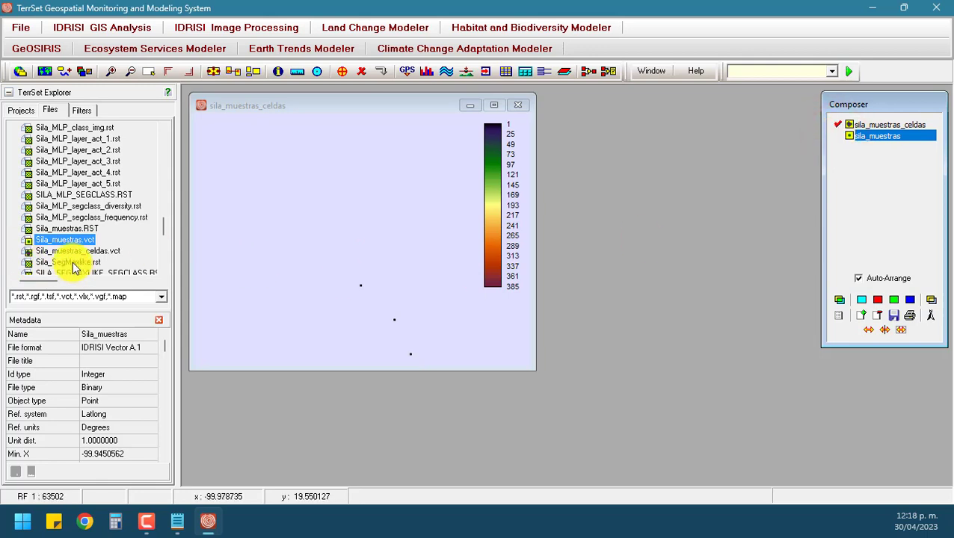
- Add the Sila_muestras.RST raster beneath the sample cells and visible sample points, compare the three layers, and close the map
{"action": "right_click", "coordinate": [74, 228]}
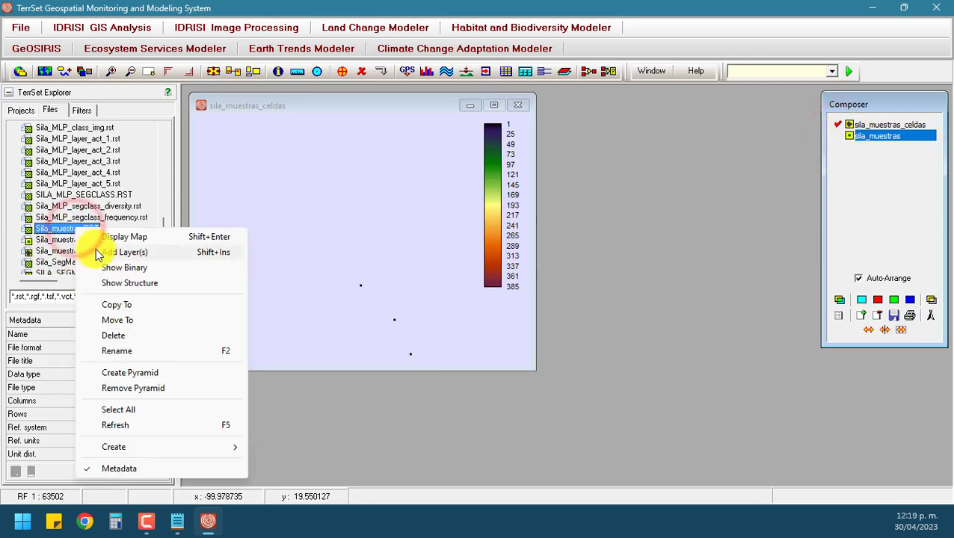
{"action": "left_click", "coordinate": [100, 253]}
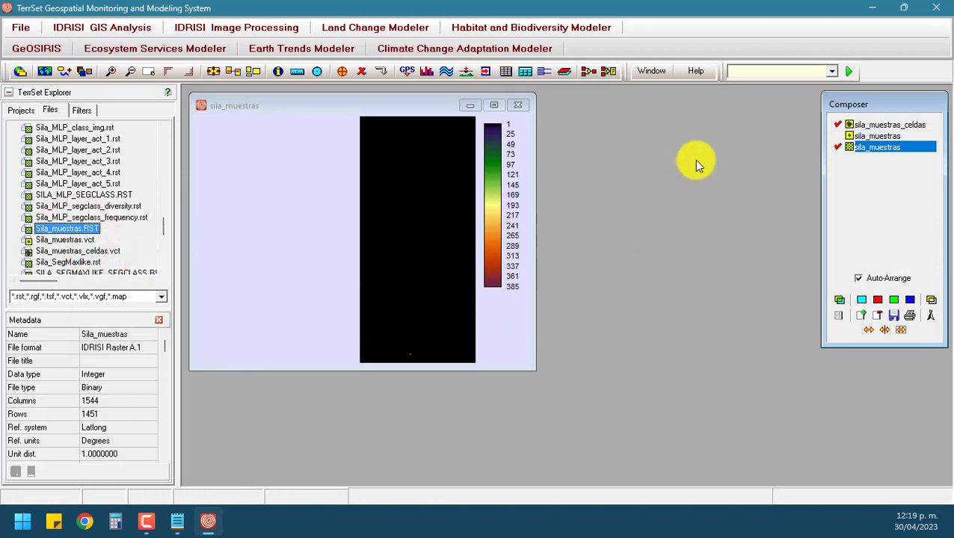
{"action": "left_click", "coordinate": [837, 137]}
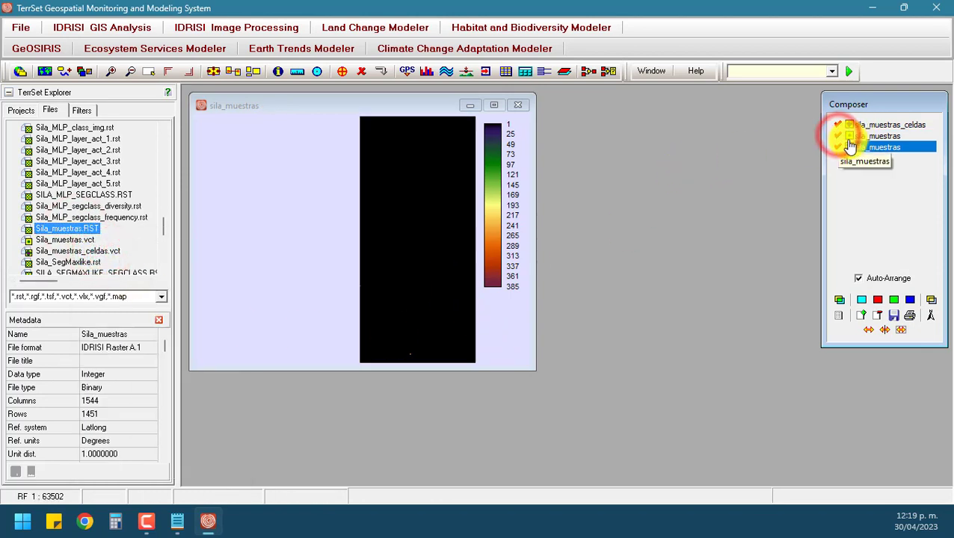
{"action": "left_click_drag", "start_coordinate": [850, 146], "coordinate": [852, 124]}
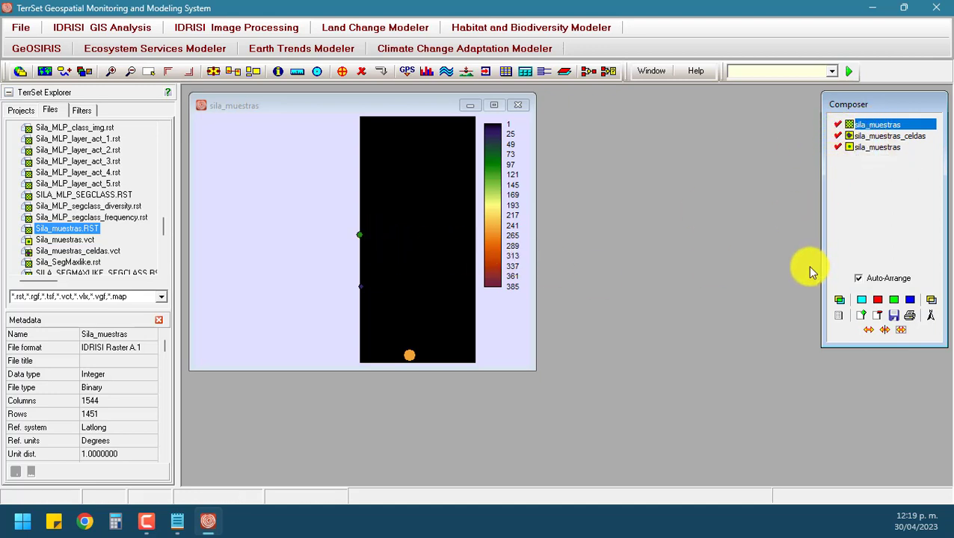
{"action": "left_click", "coordinate": [360, 234]}
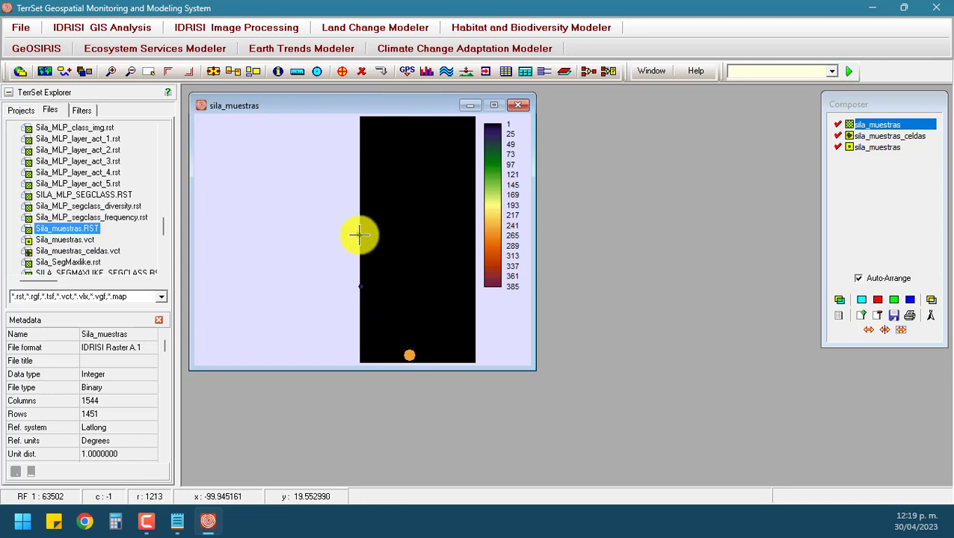
{"action": "left_click", "coordinate": [518, 104]}
- Switch to Notepad and review Clases_GoogleEarth.txt from cell 108 to the last cell and back to the start, highlighting the 108 and 385 lines
{"action": "left_click", "coordinate": [177, 523]}
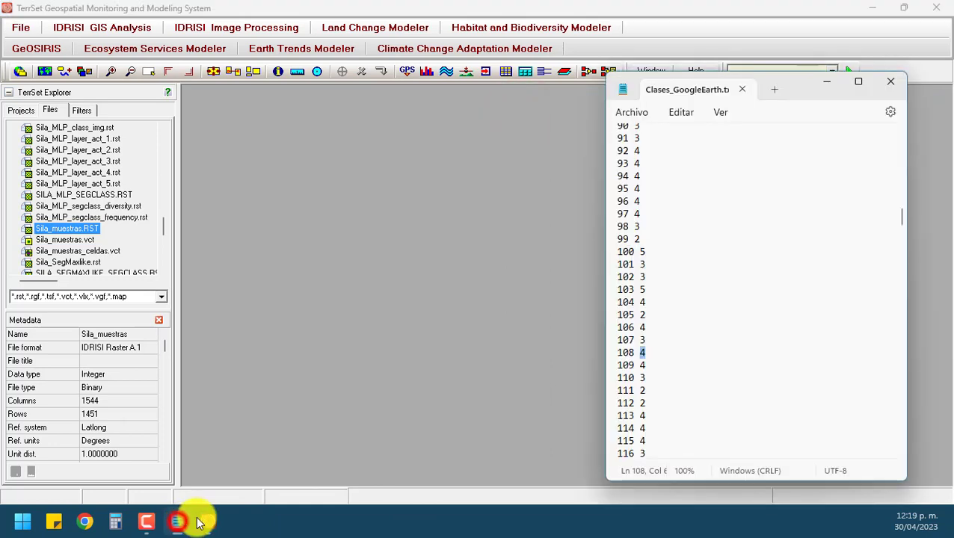
{"action": "double_click", "coordinate": [640, 352]}
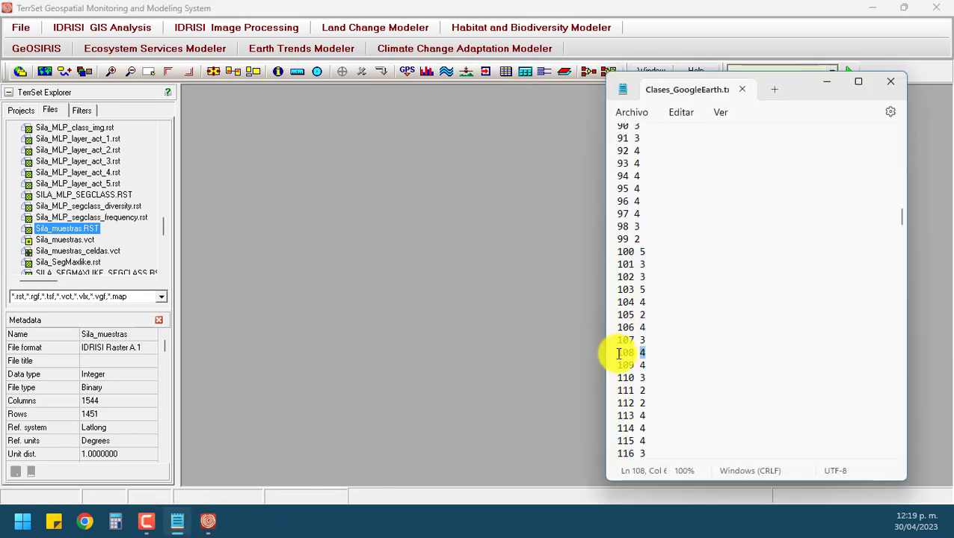
{"action": "left_click_drag", "start_coordinate": [617, 353], "coordinate": [649, 353]}
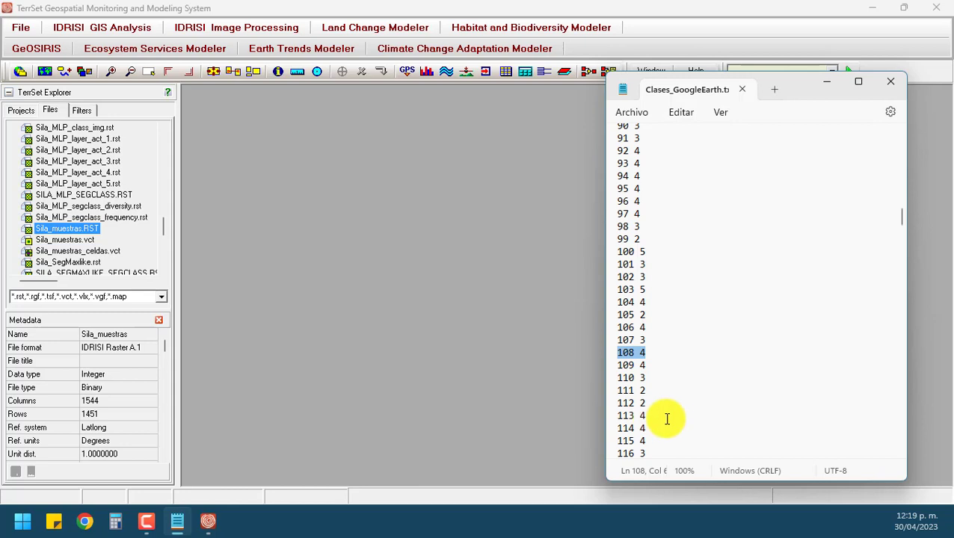
{"action": "left_click", "coordinate": [863, 235]}
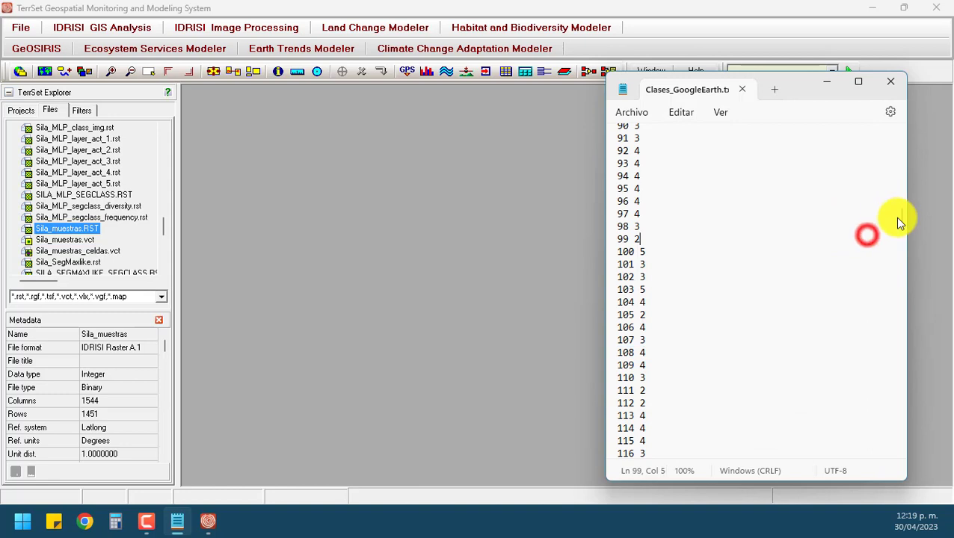
{"action": "left_click_drag", "start_coordinate": [899, 209], "coordinate": [940, 534]}
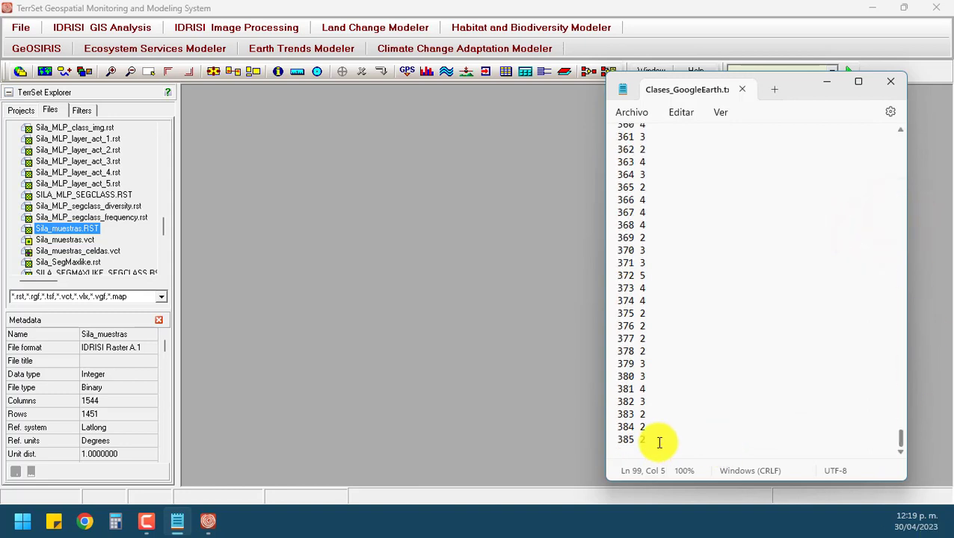
{"action": "left_click", "coordinate": [620, 441]}
{"action": "left_click_drag", "start_coordinate": [620, 441], "coordinate": [664, 442]}
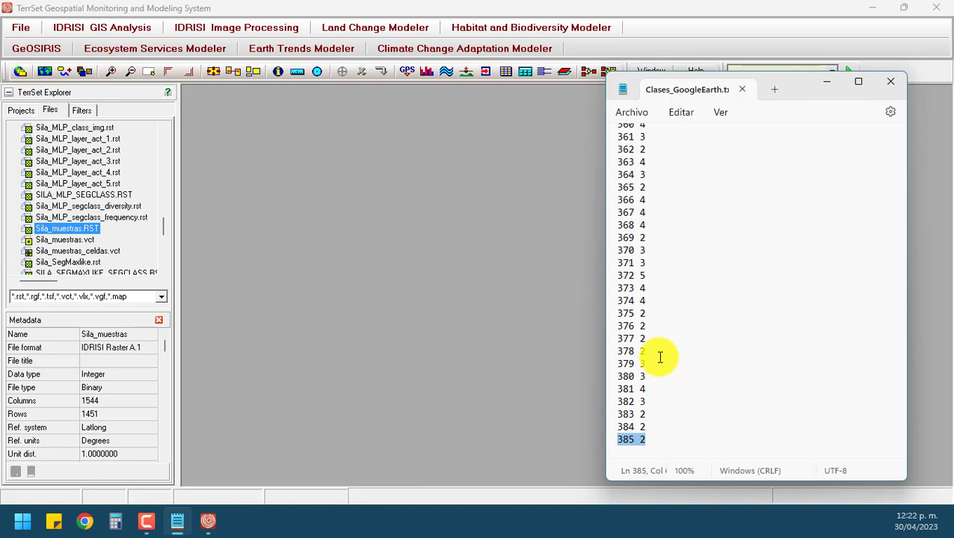
{"action": "scroll", "coordinate": [671, 281], "scroll_direction": "up", "scroll_amount": 19}
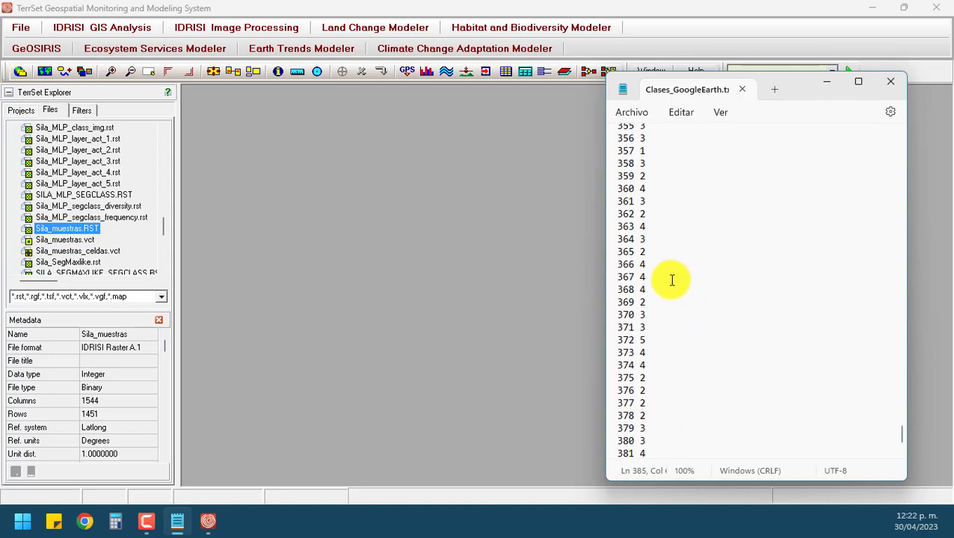
{"action": "scroll", "coordinate": [673, 285], "scroll_direction": "up", "scroll_amount": 20}
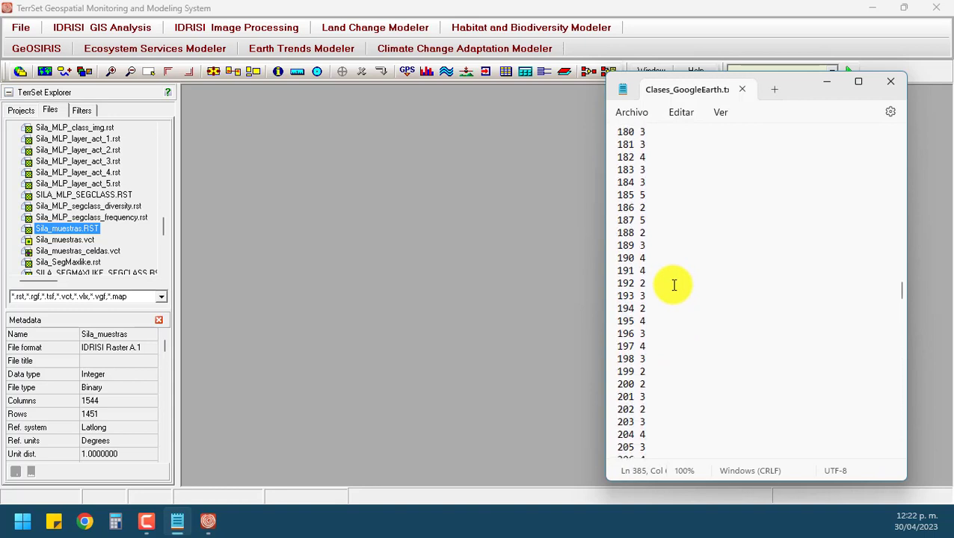
{"action": "scroll", "coordinate": [675, 290], "scroll_direction": "up", "scroll_amount": 17}
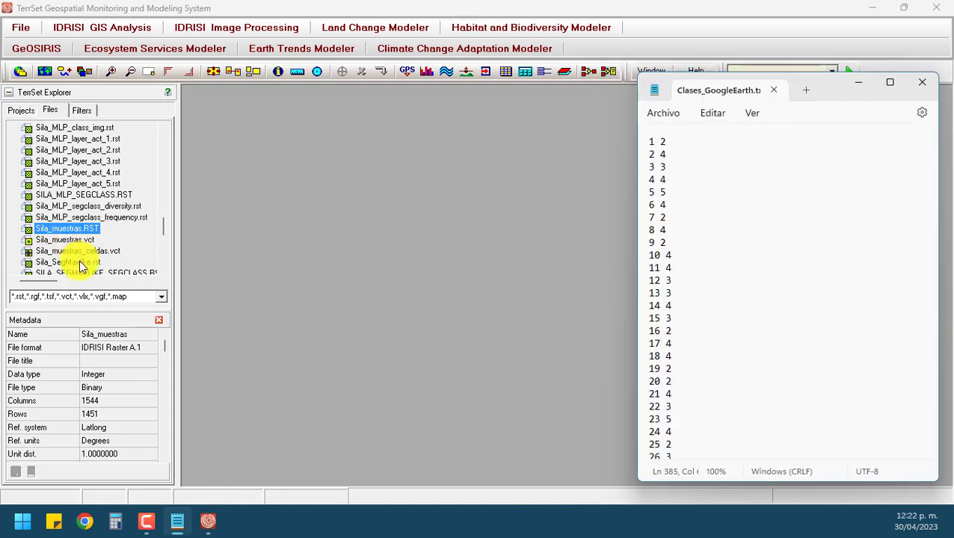
- In TerrSet, display the Sila_muestras.RST raster and open an empty Idrisi Text Editor
{"action": "double_click", "coordinate": [70, 228]}
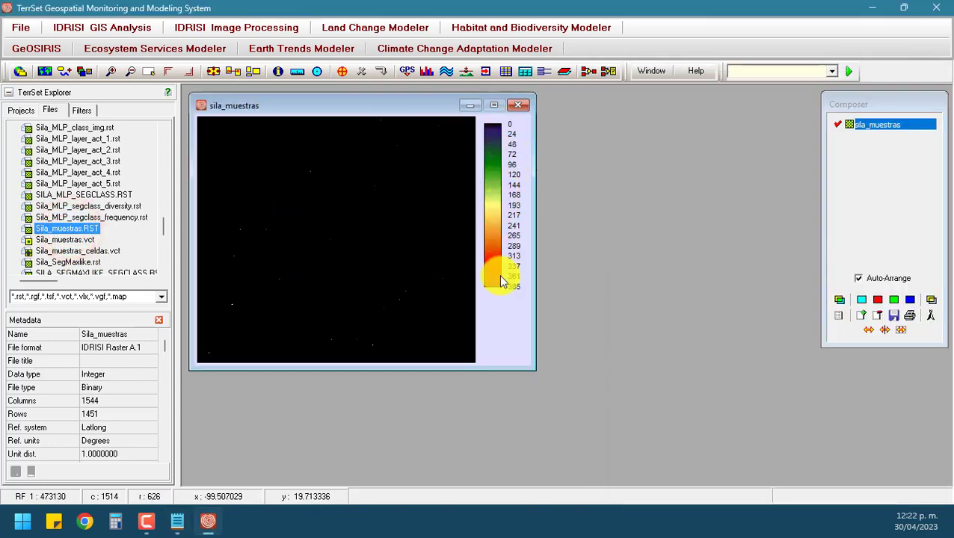
{"action": "left_click", "coordinate": [177, 521]}
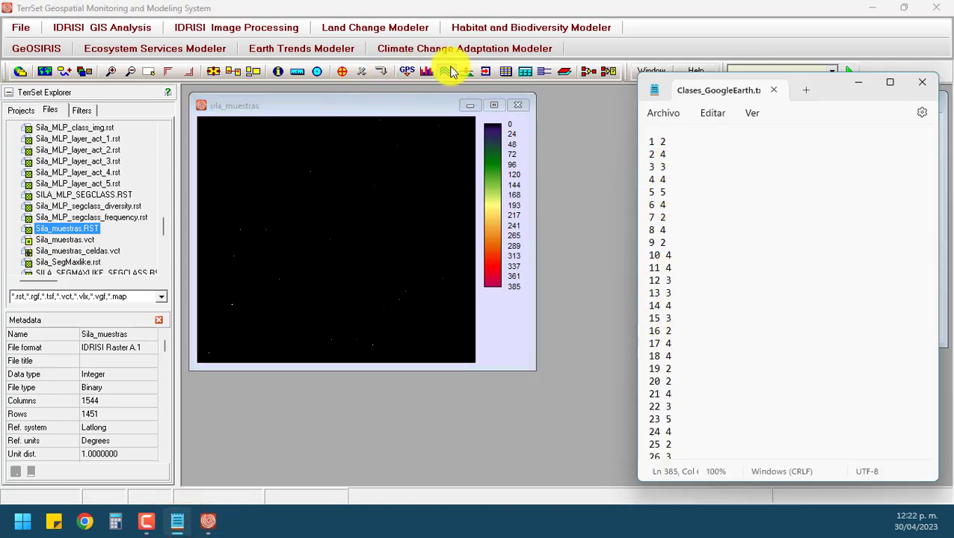
{"action": "left_click", "coordinate": [485, 71]}
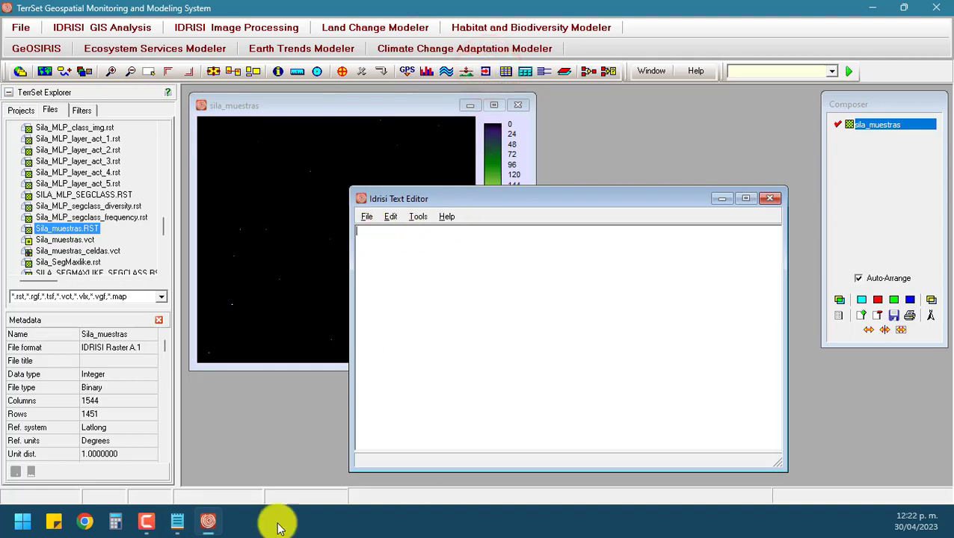
- Switch to Notepad and copy the complete list of cells 1 to 385 with their classes from Clases_GoogleEarth.txt
{"action": "left_click", "coordinate": [177, 521]}
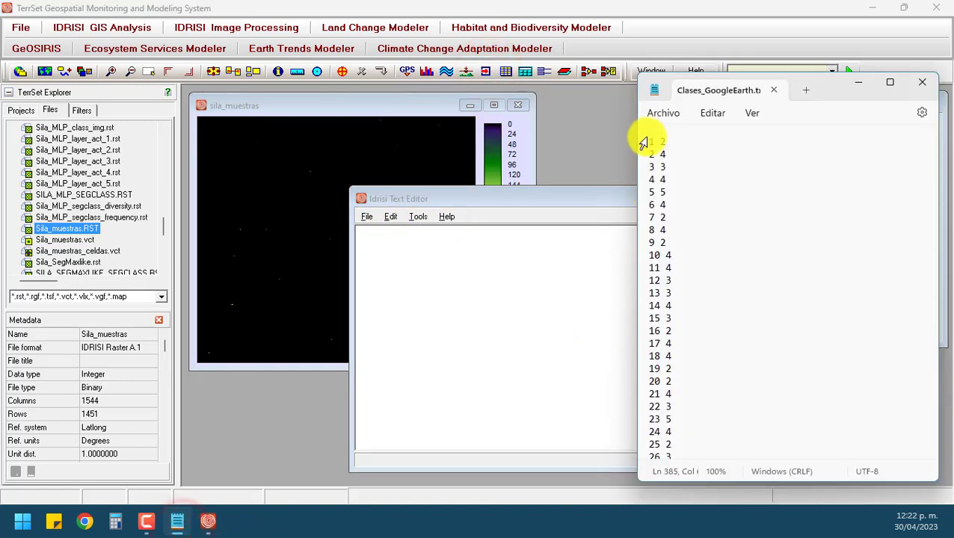
{"action": "left_click_drag", "start_coordinate": [648, 142], "coordinate": [725, 528]}
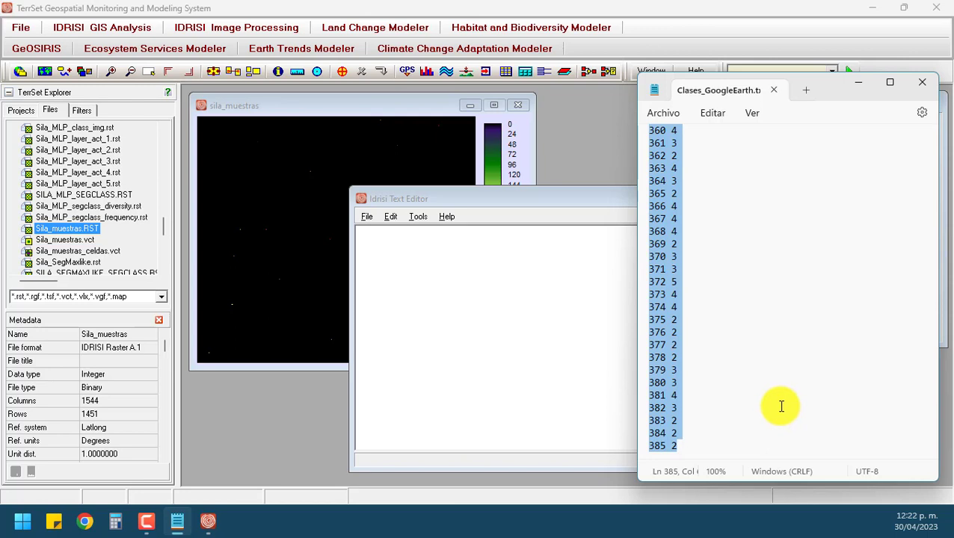
{"action": "left_click", "coordinate": [710, 112]}
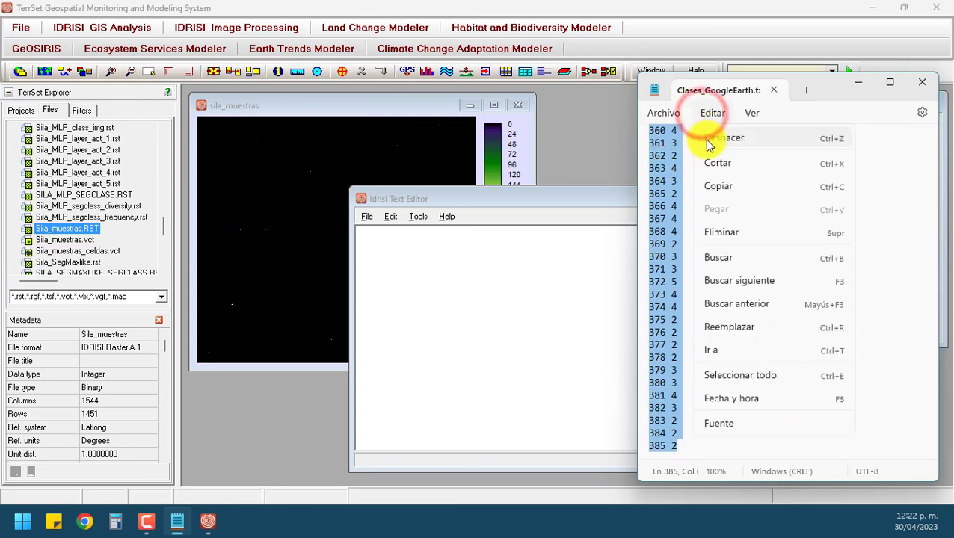
{"action": "left_click", "coordinate": [714, 187]}
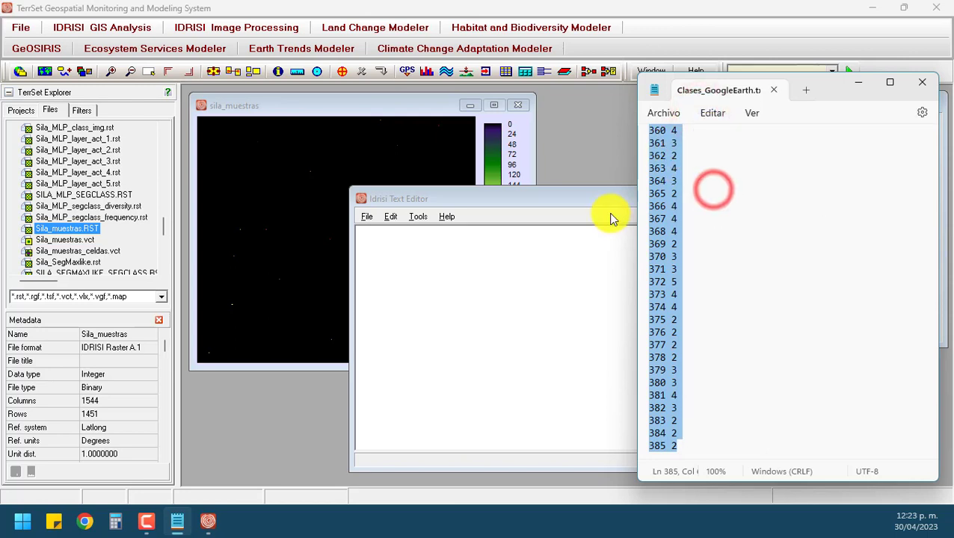
- Paste the copied cell and class list into the Idrisi Text Editor and check it from its first line
{"action": "left_click", "coordinate": [560, 209]}
{"action": "left_click_drag", "start_coordinate": [522, 207], "coordinate": [464, 153]}
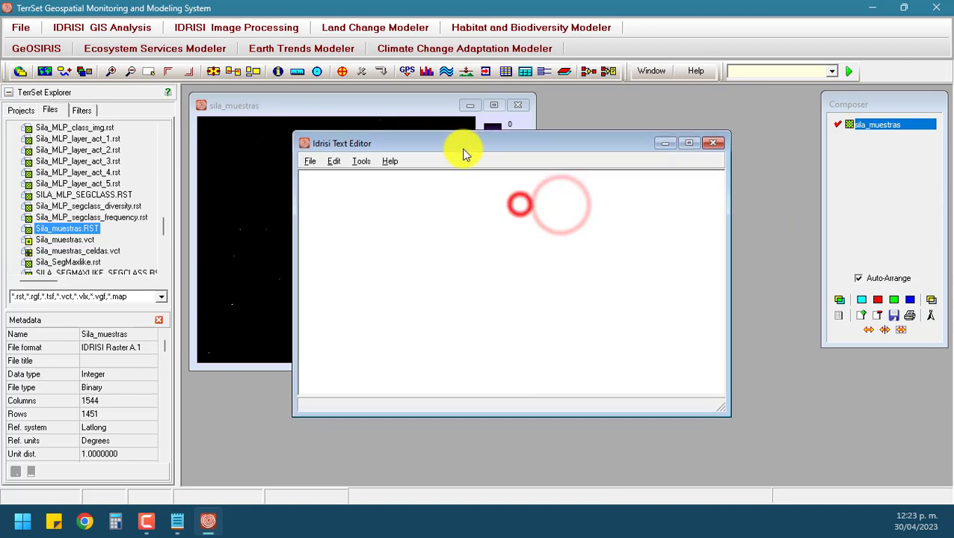
{"action": "left_click", "coordinate": [313, 162]}
{"action": "left_click", "coordinate": [334, 162]}
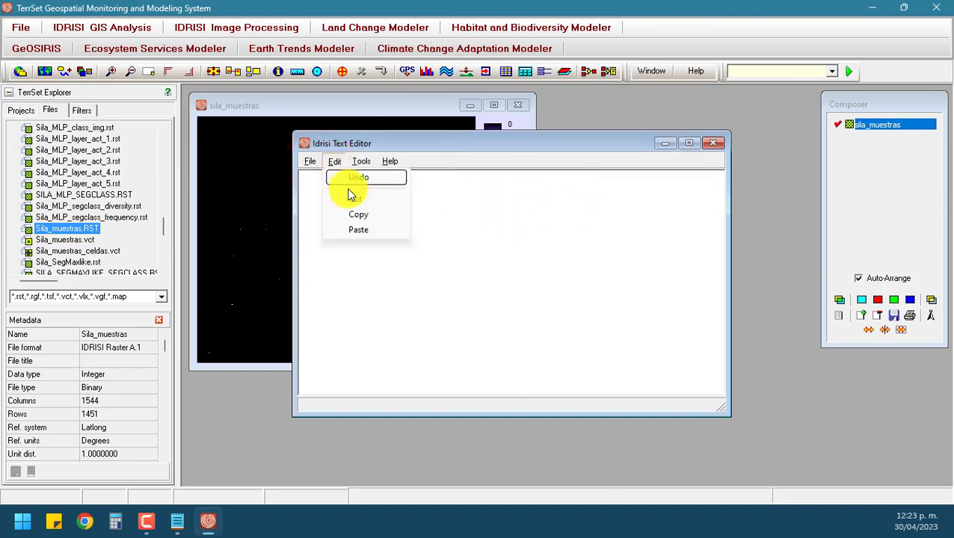
{"action": "left_click", "coordinate": [366, 230]}
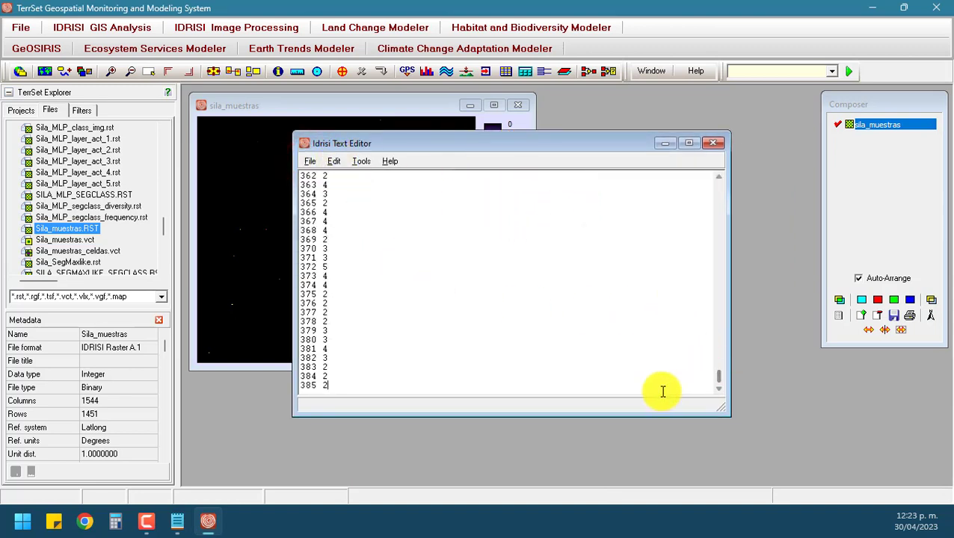
{"action": "left_click_drag", "start_coordinate": [719, 378], "coordinate": [723, 183]}
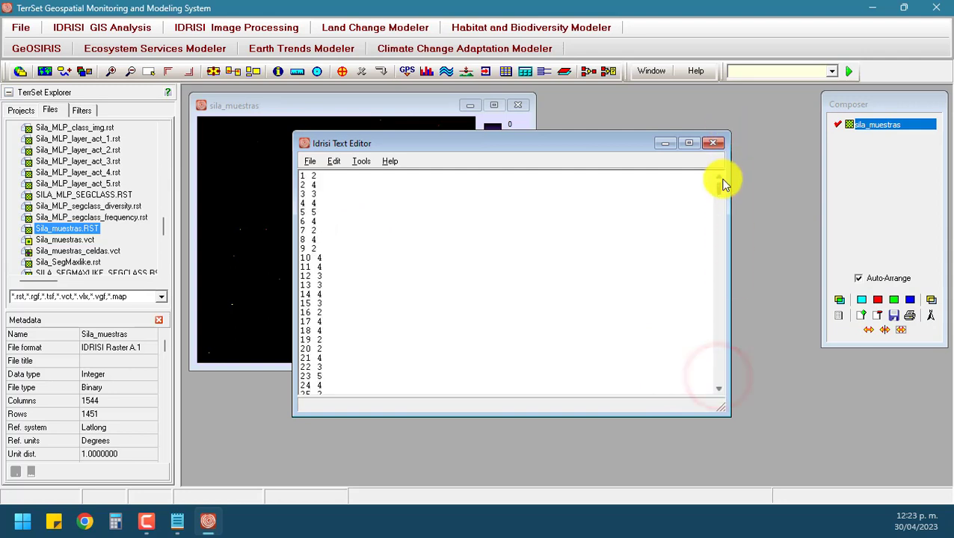
- Start saving the pasted list in ClasificacionSila2020 as an Attribute values file (*.avl), checking the original text file's name in Notepad
{"action": "left_click", "coordinate": [313, 161]}
{"action": "left_click", "coordinate": [344, 230]}
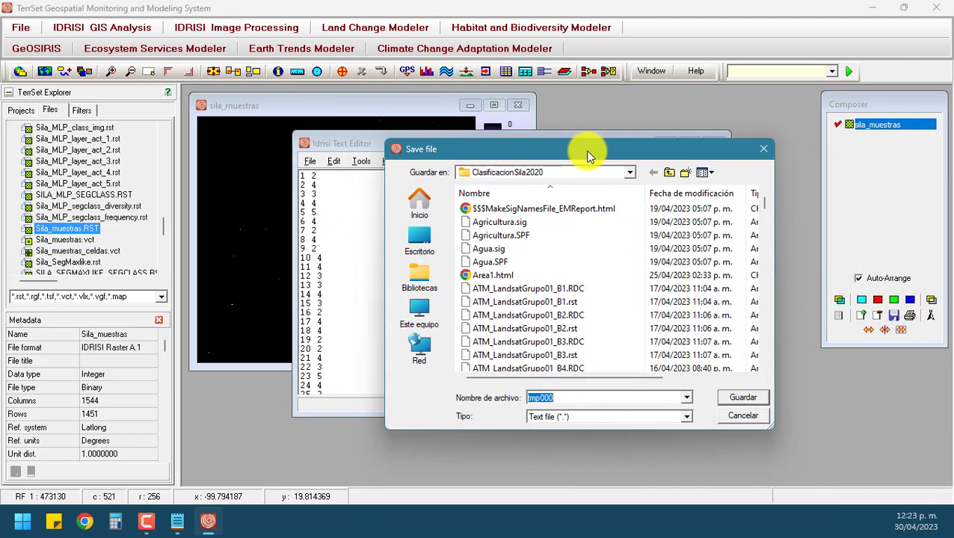
{"action": "left_click", "coordinate": [687, 416]}
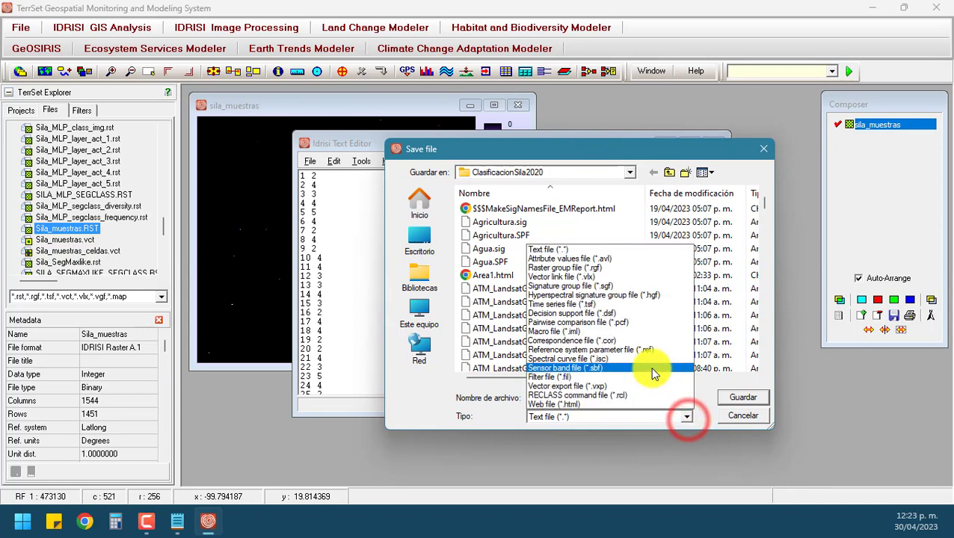
{"action": "left_click", "coordinate": [601, 260]}
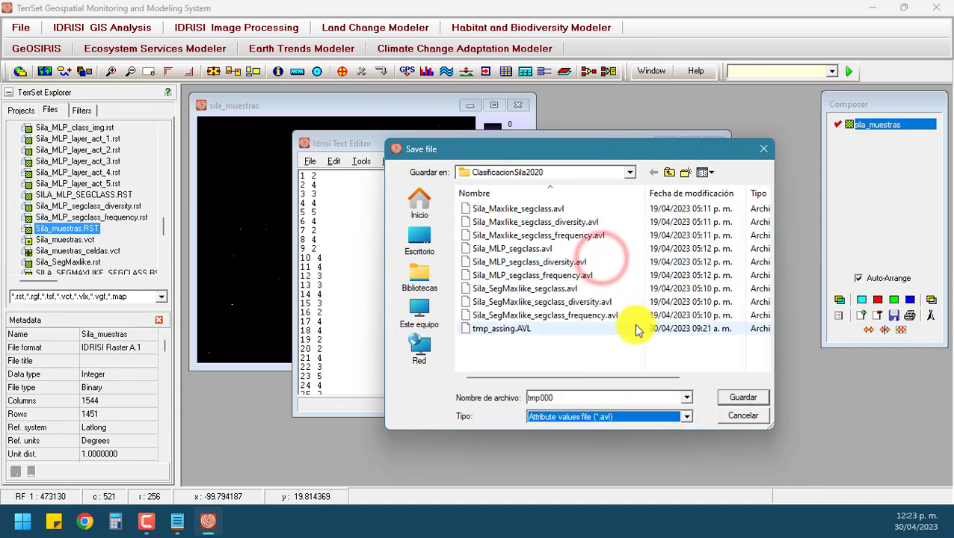
{"action": "left_click", "coordinate": [598, 392]}
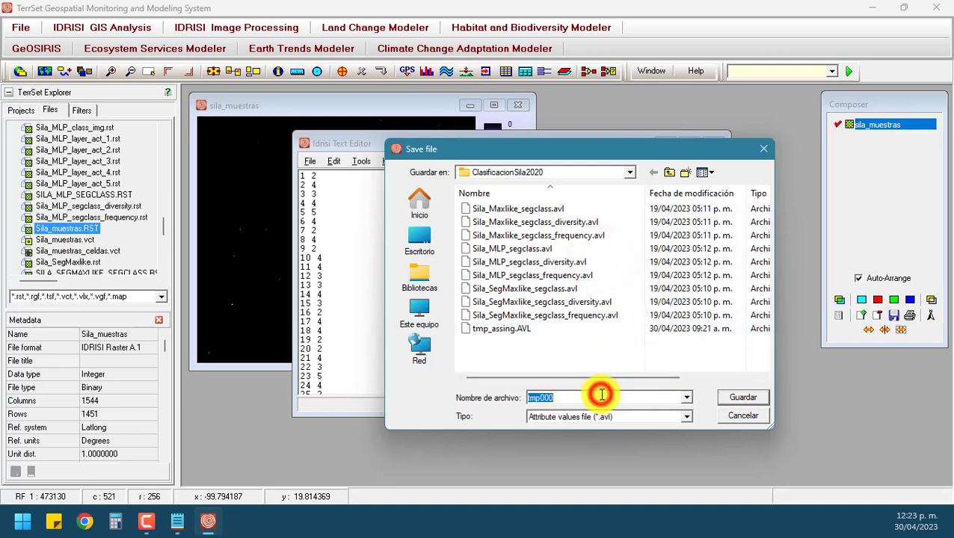
{"action": "left_click", "coordinate": [173, 521]}
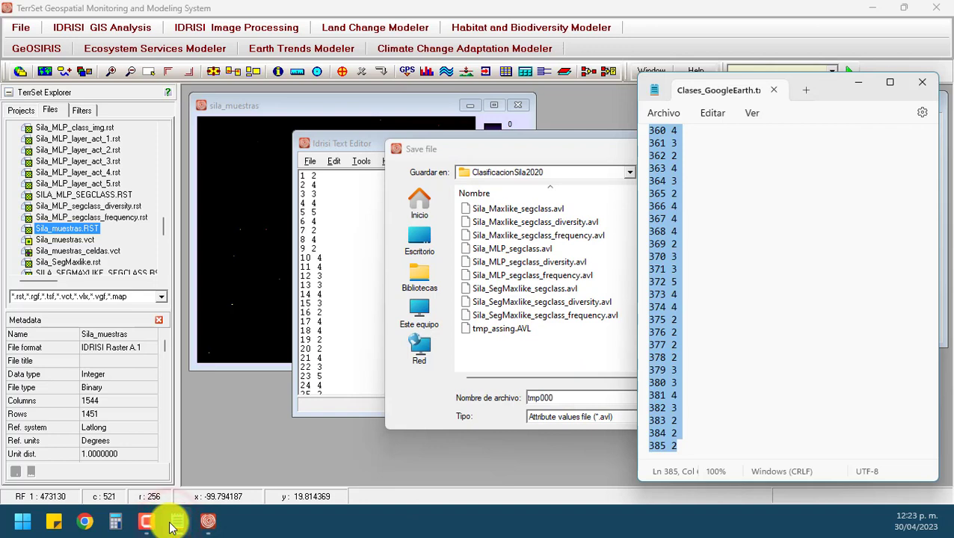
{"action": "left_click", "coordinate": [174, 521]}
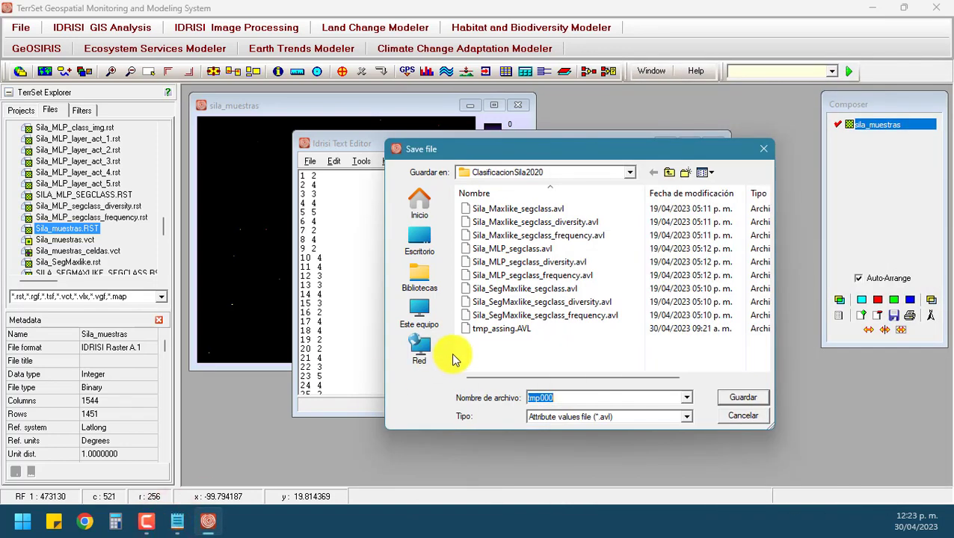
- Save the list as the attribute values file Clases_GoogleEarth, without the .txt extension and with the Integer data type
{"action": "type", "text": "Clases"}
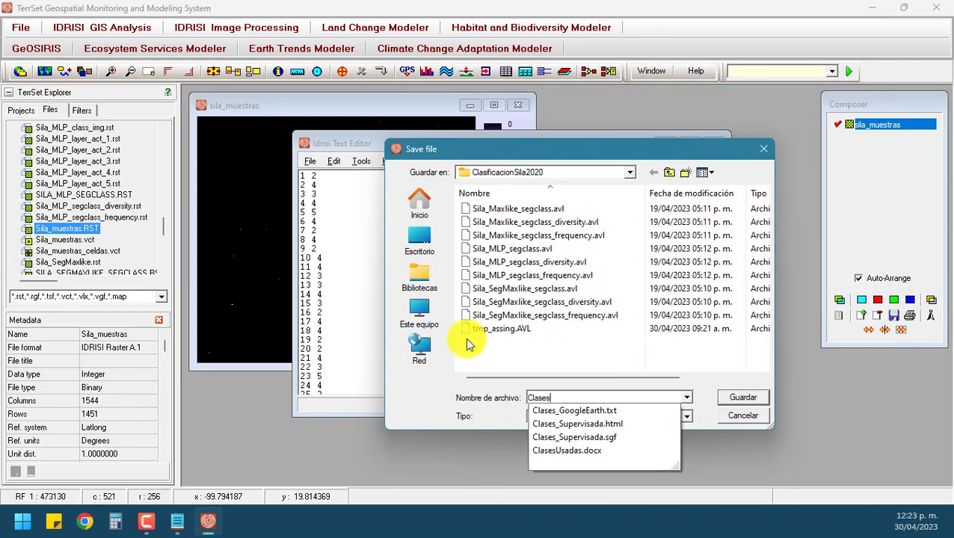
{"action": "left_click", "coordinate": [579, 413]}
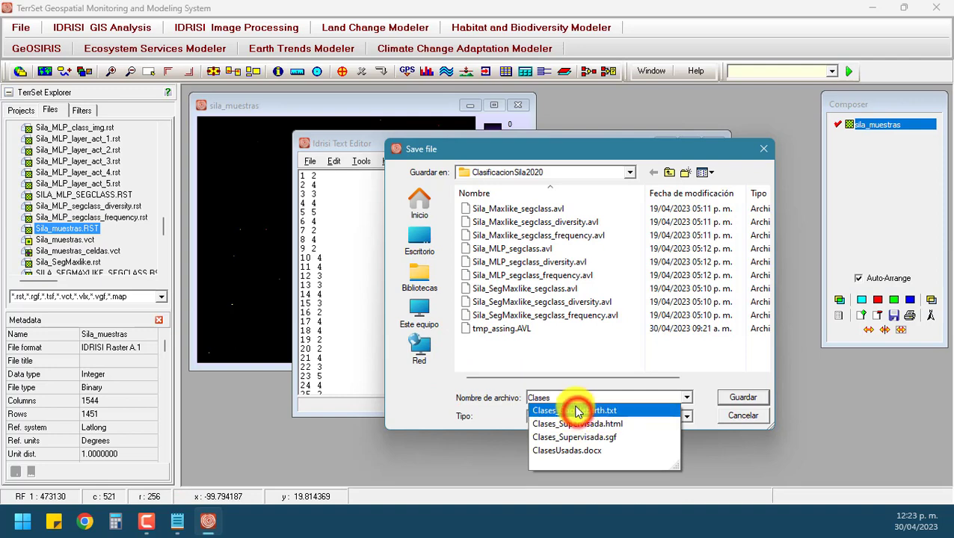
{"action": "left_click", "coordinate": [626, 399]}
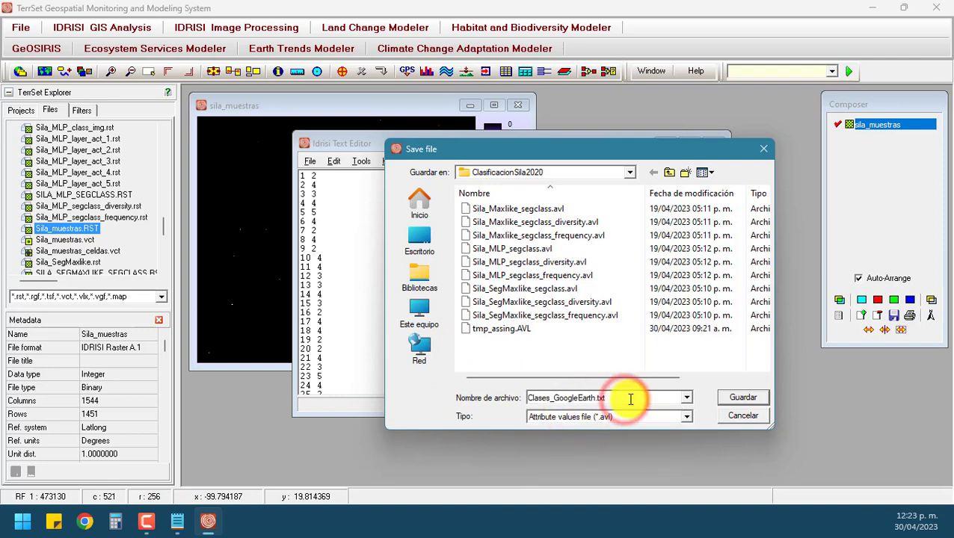
{"action": "key", "text": "BackSpace"}
{"action": "key", "text": "BackSpace"}
{"action": "key", "text": "BackSpace"}
{"action": "key", "text": "BackSpace"}
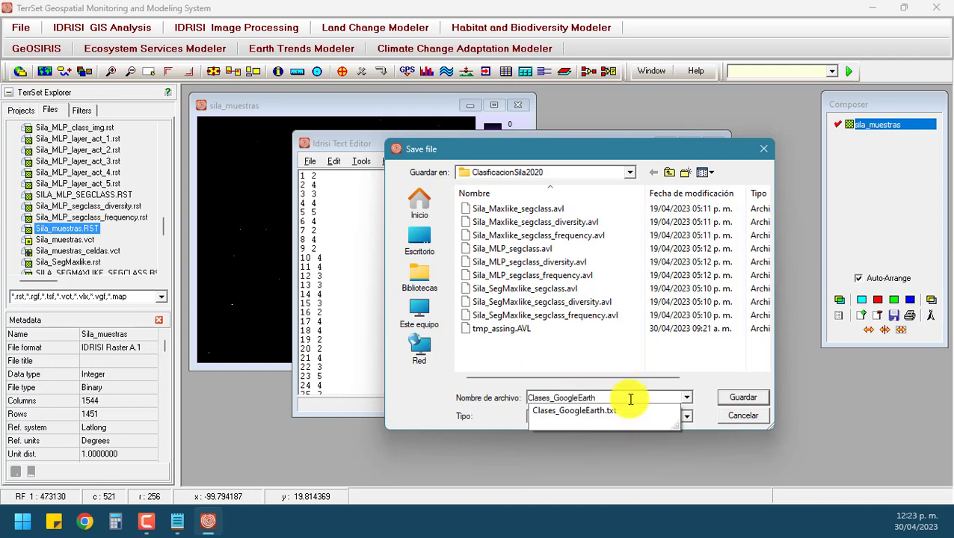
{"action": "left_click", "coordinate": [488, 394]}
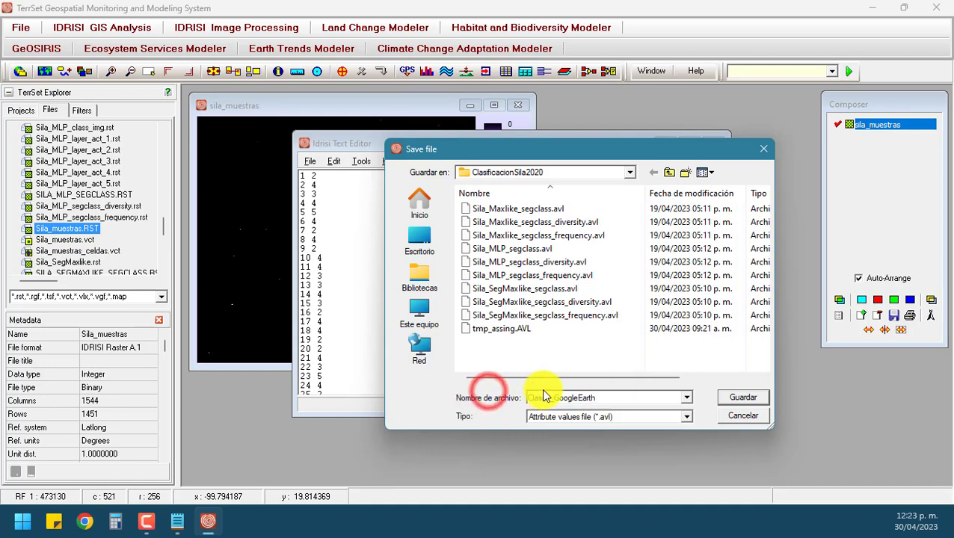
{"action": "left_click", "coordinate": [734, 397]}
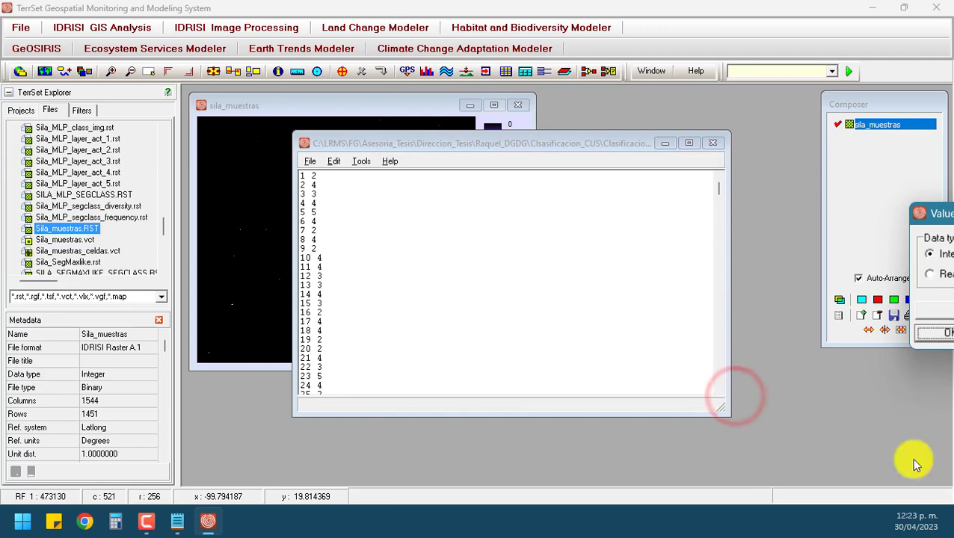
{"action": "left_click_drag", "start_coordinate": [943, 214], "coordinate": [485, 228]}
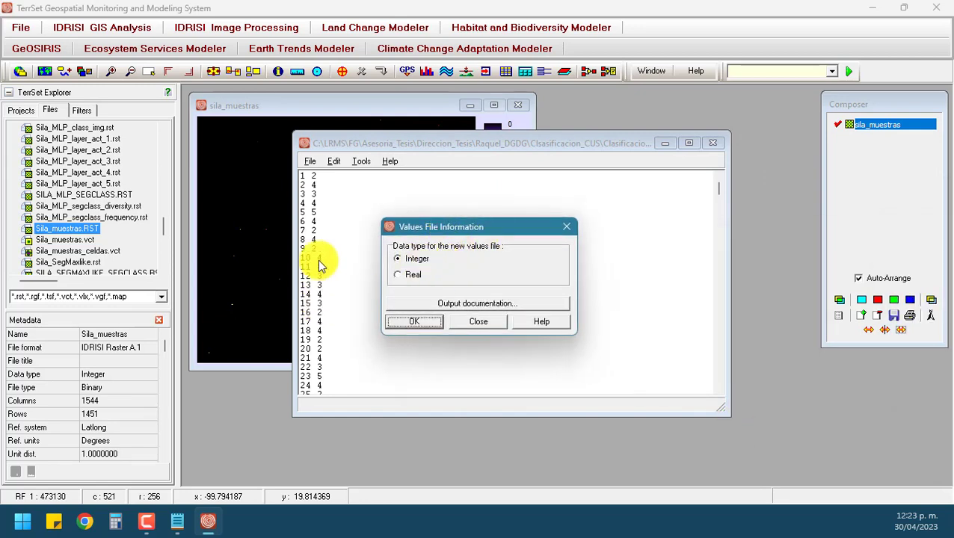
{"action": "left_click", "coordinate": [420, 323]}
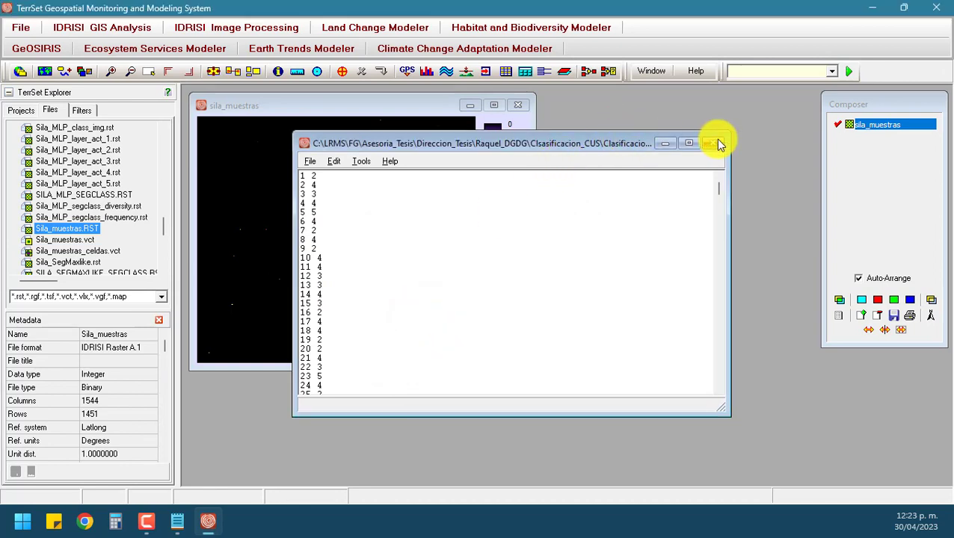
- Place the class list beside the sila_muestras raster and check the class listed for cell 1
{"action": "left_click_drag", "start_coordinate": [617, 145], "coordinate": [785, 127]}
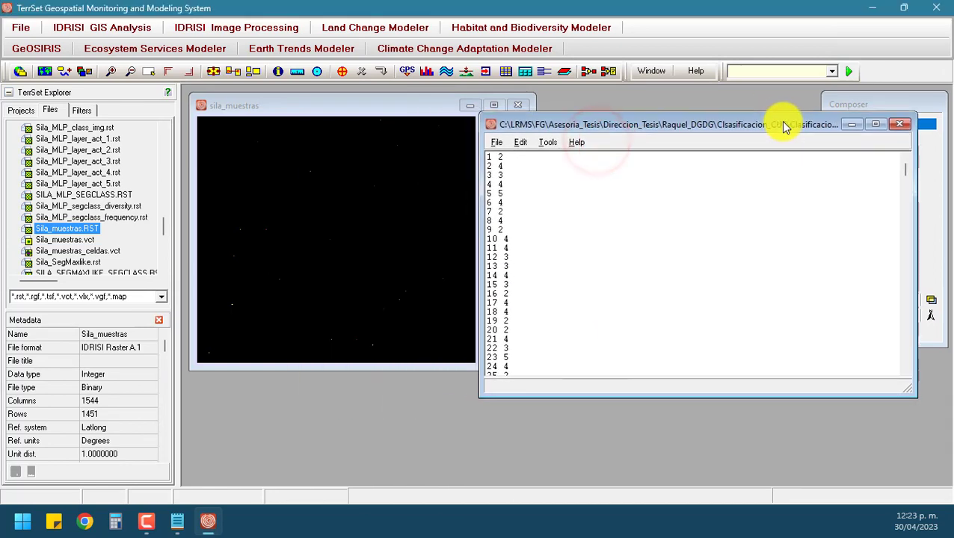
{"action": "left_click_drag", "start_coordinate": [544, 128], "coordinate": [618, 127]}
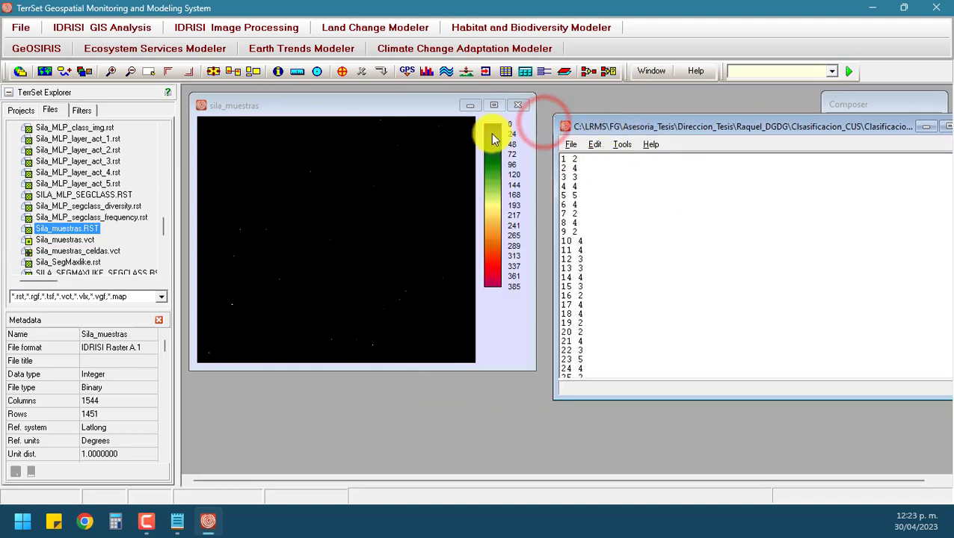
{"action": "left_click", "coordinate": [570, 158]}
{"action": "left_click", "coordinate": [572, 158]}
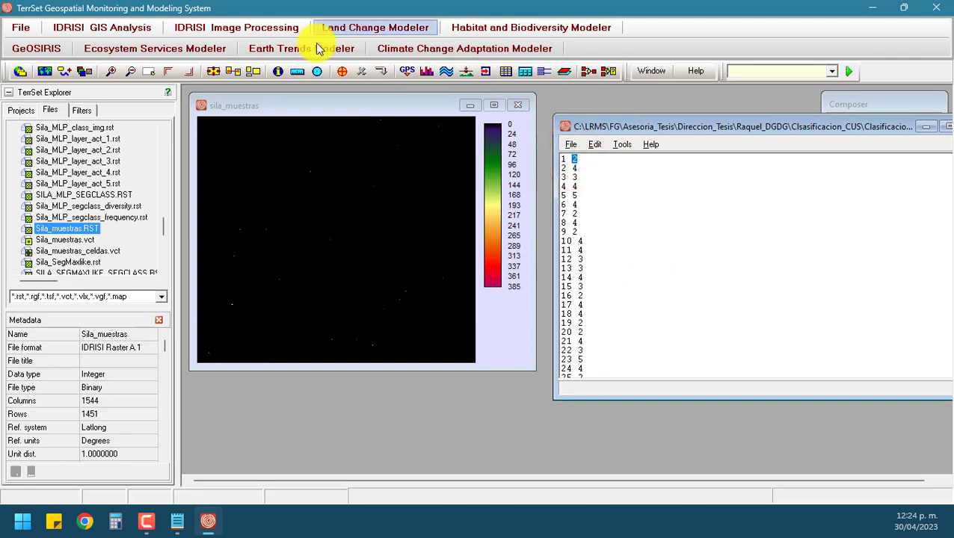
- Start an ASSIGN attribute values assignment with the Sila_muestras raster as the feature definition image
{"action": "left_click", "coordinate": [133, 28]}
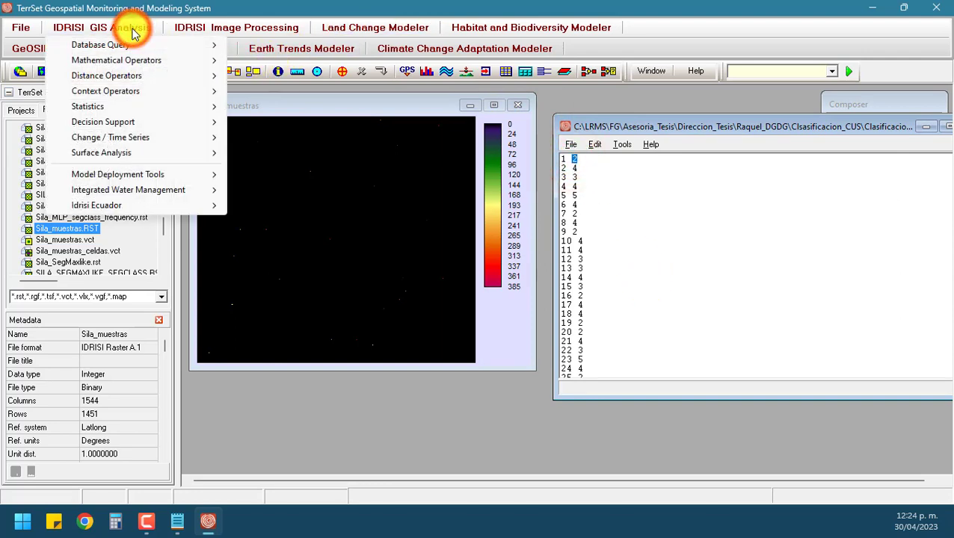
{"action": "mouse_move", "coordinate": [142, 47]}
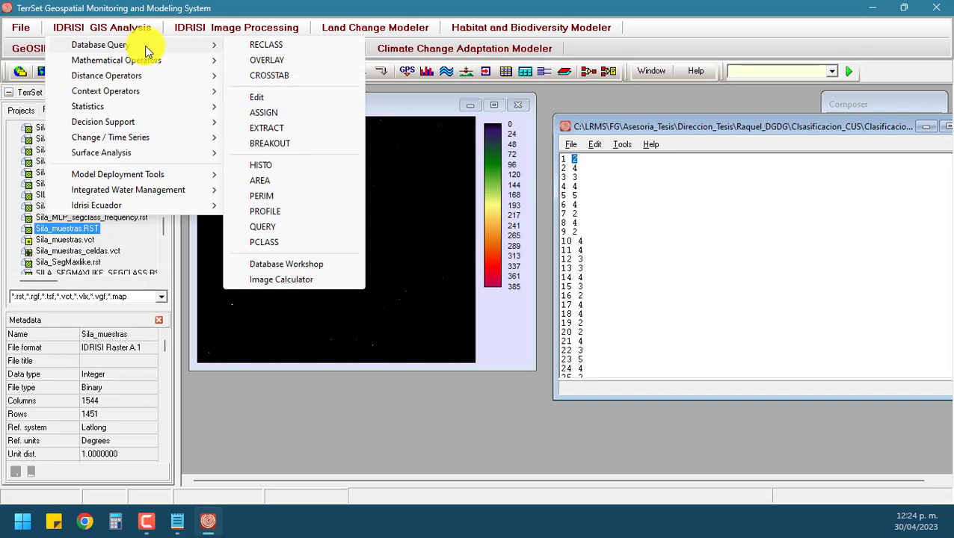
{"action": "left_click", "coordinate": [316, 113]}
{"action": "left_click_drag", "start_coordinate": [594, 258], "coordinate": [491, 265]}
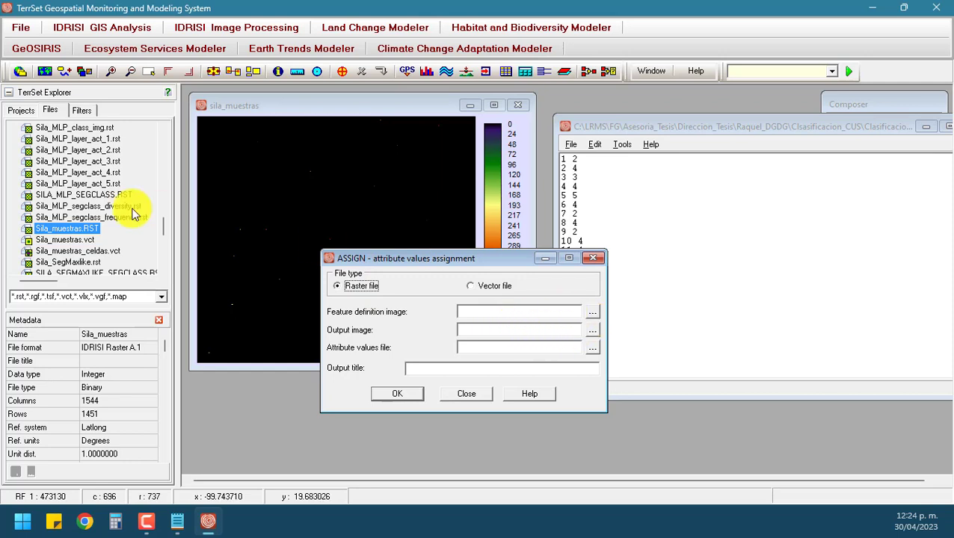
{"action": "left_click_drag", "start_coordinate": [79, 229], "coordinate": [533, 323]}
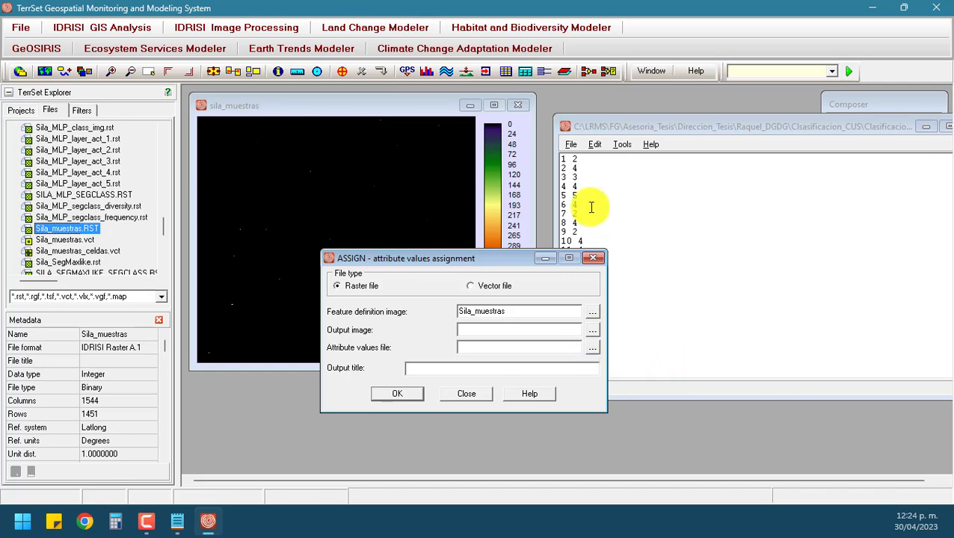
- Close the text editor and choose Clases_GoogleEarth as the attribute values file for the assignment
{"action": "left_click_drag", "start_coordinate": [649, 127], "coordinate": [504, 129]}
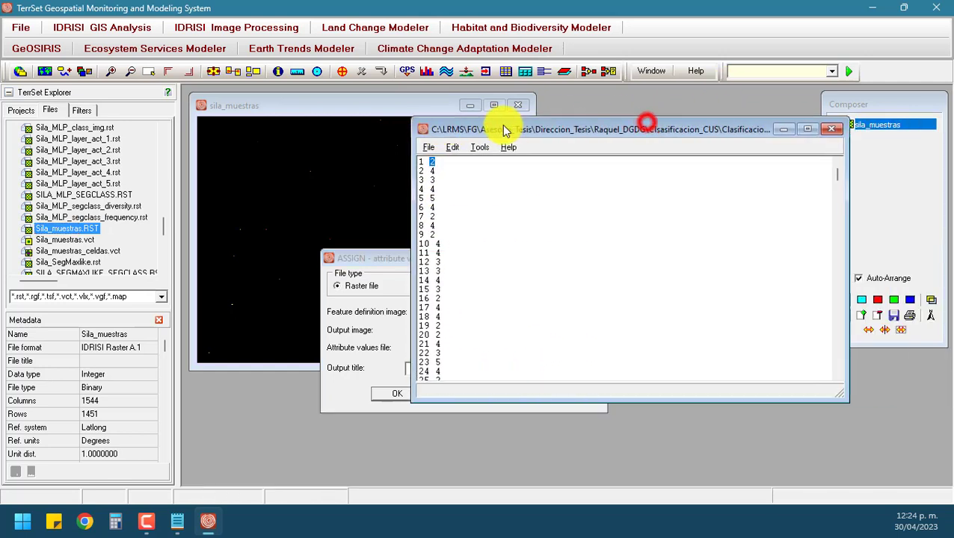
{"action": "left_click", "coordinate": [829, 129]}
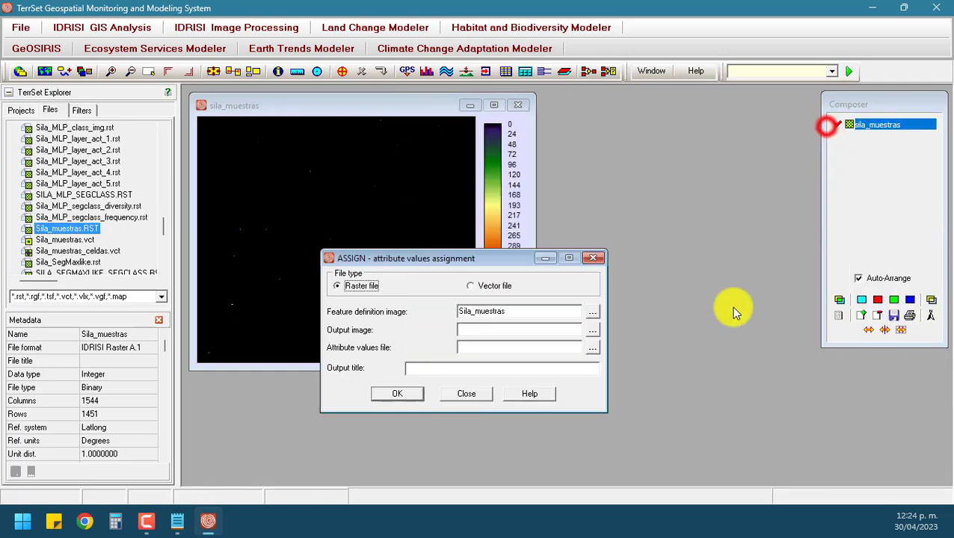
{"action": "left_click", "coordinate": [595, 349]}
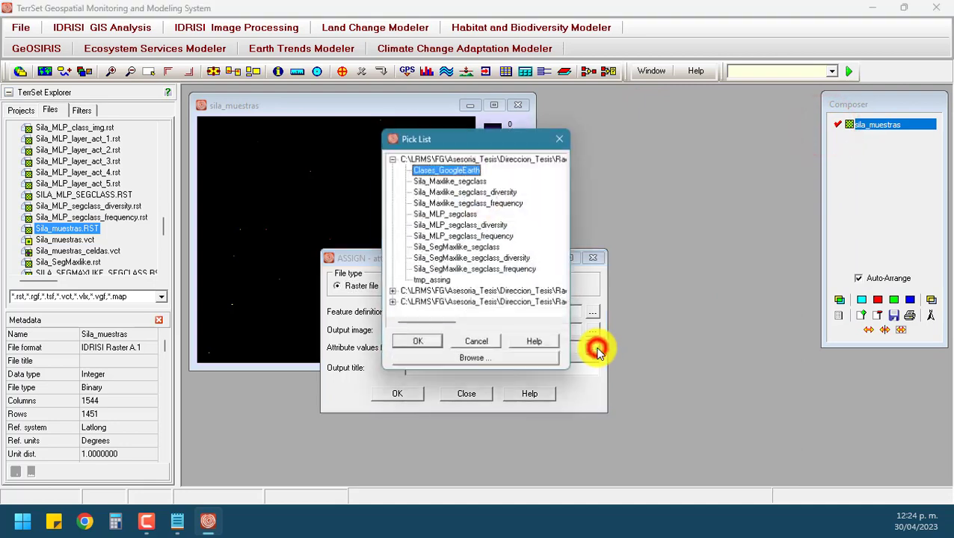
{"action": "double_click", "coordinate": [462, 172]}
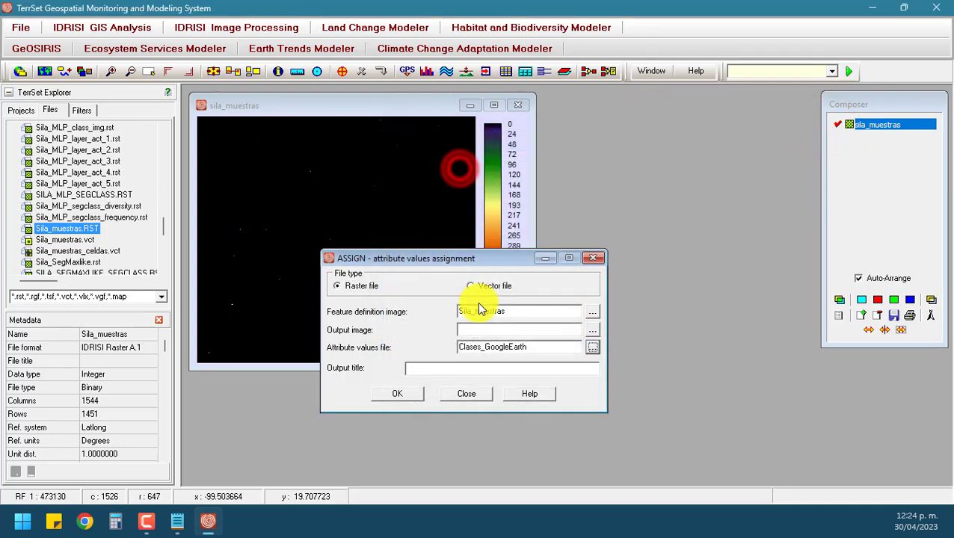
- Name the output image Sila_Clases_GoogleEarth and run the assignment
{"action": "left_click", "coordinate": [527, 330]}
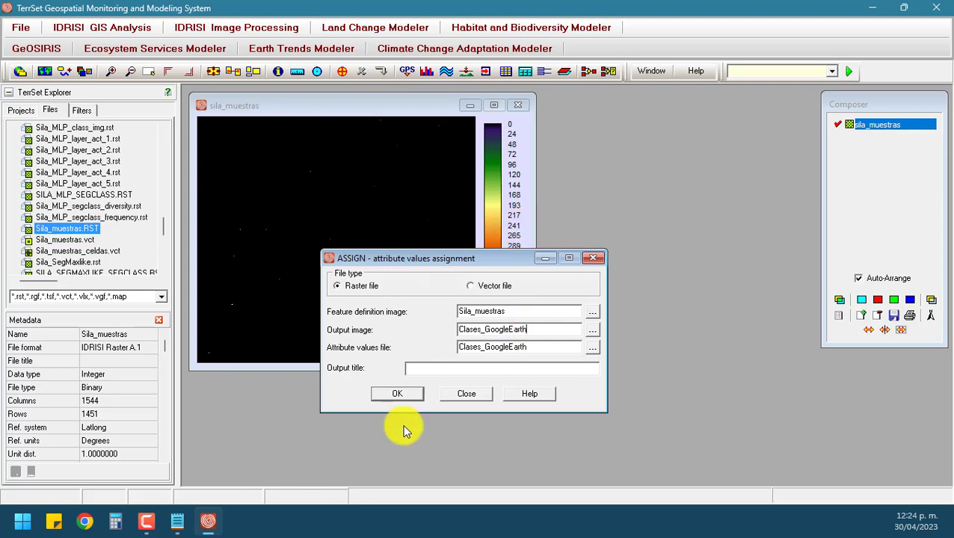
{"action": "left_click", "coordinate": [459, 330]}
{"action": "type", "text": "Sila"}
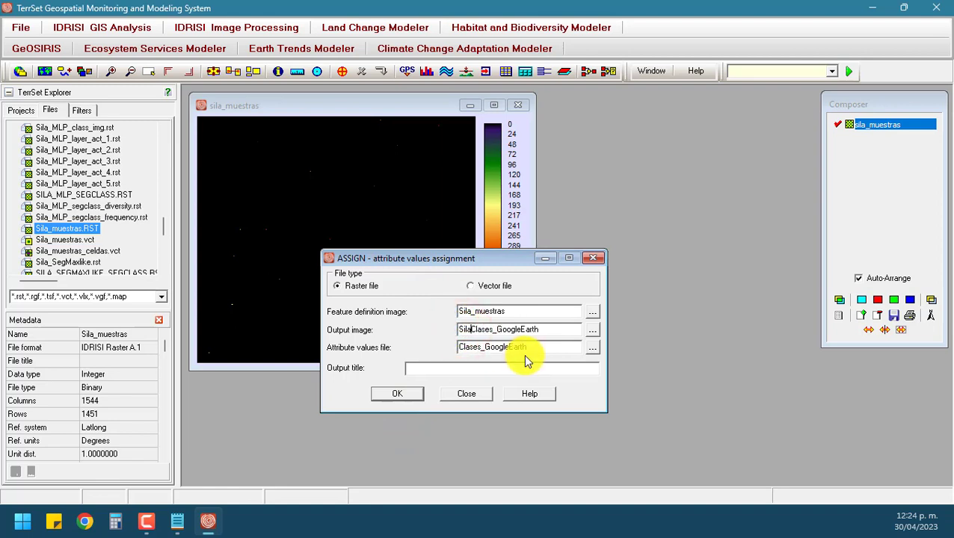
{"action": "type", "text": "_"}
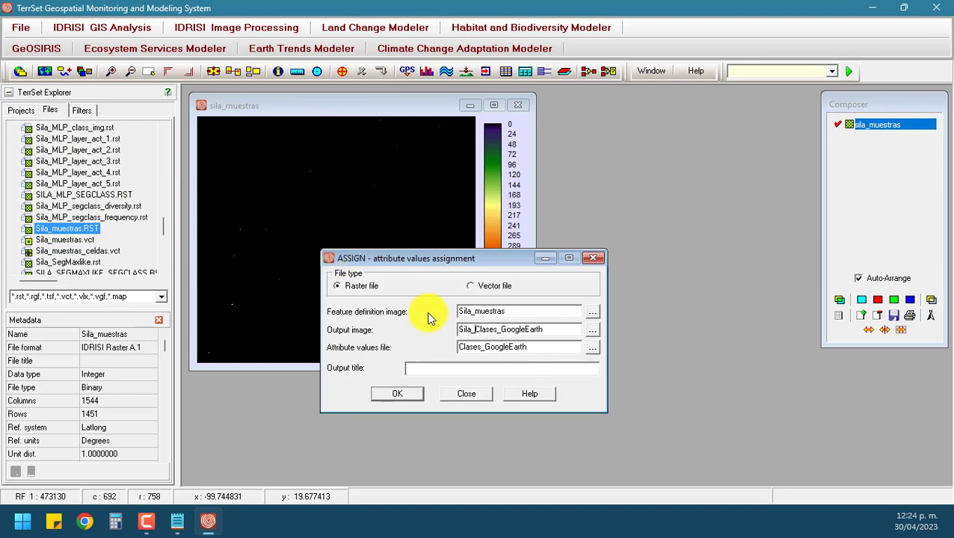
{"action": "left_click", "coordinate": [399, 396]}
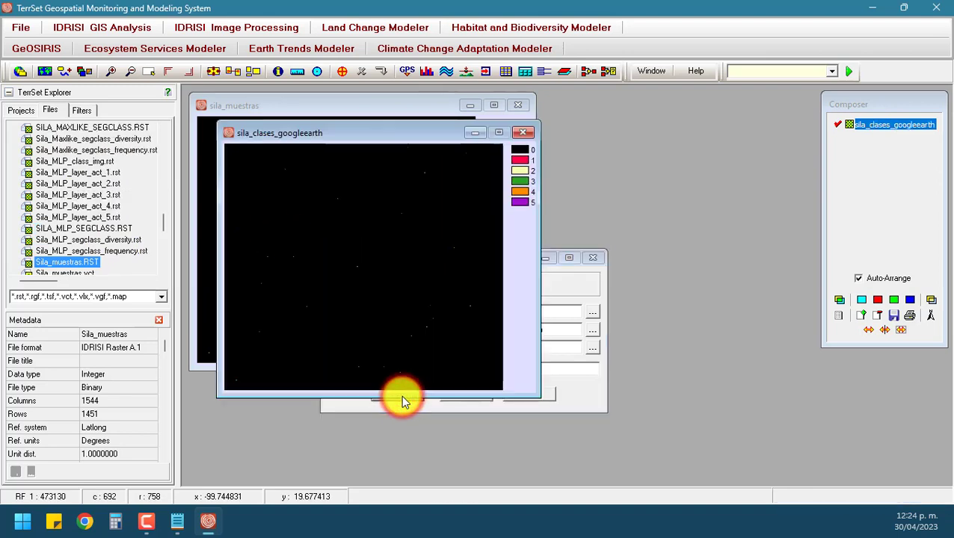
- Examine the sample cells of the sila_clases_googleearth raster up close and their legend classes, including class 5
{"action": "left_click", "coordinate": [515, 155]}
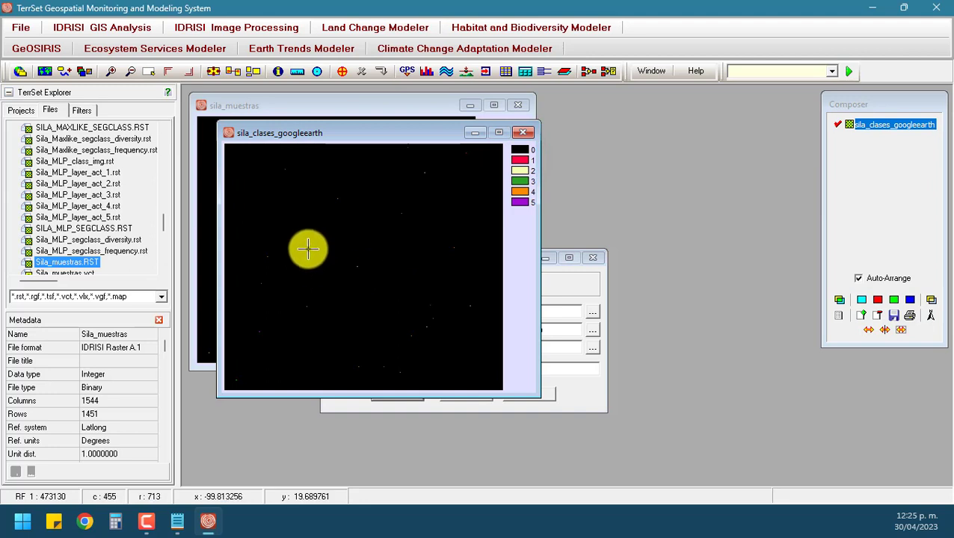
{"action": "left_click", "coordinate": [519, 201]}
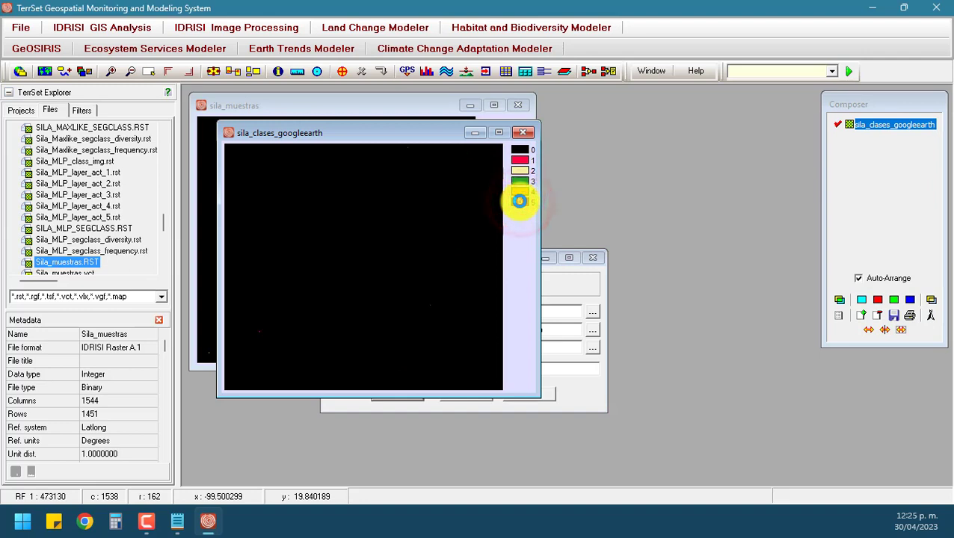
{"action": "left_click", "coordinate": [287, 267]}
{"action": "left_click", "coordinate": [404, 207]}
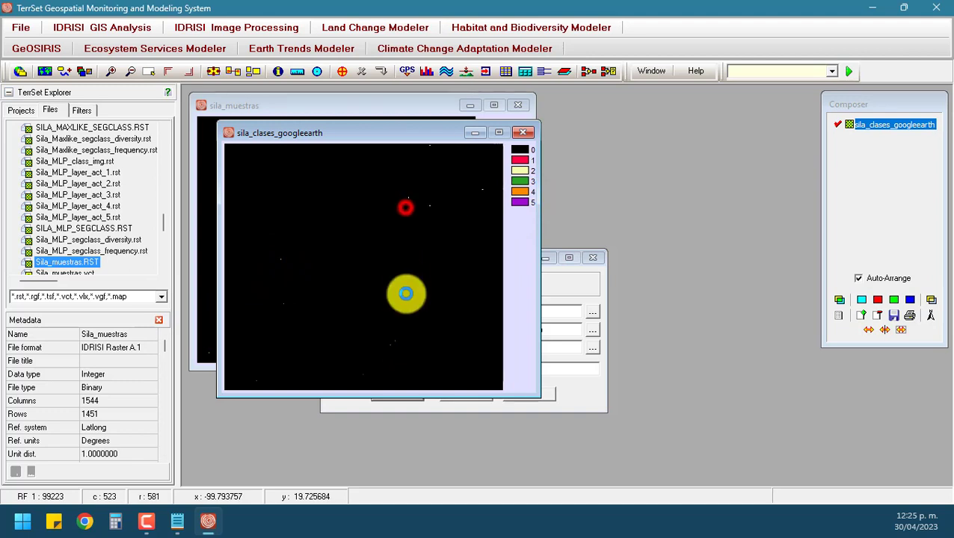
{"action": "left_click", "coordinate": [432, 221]}
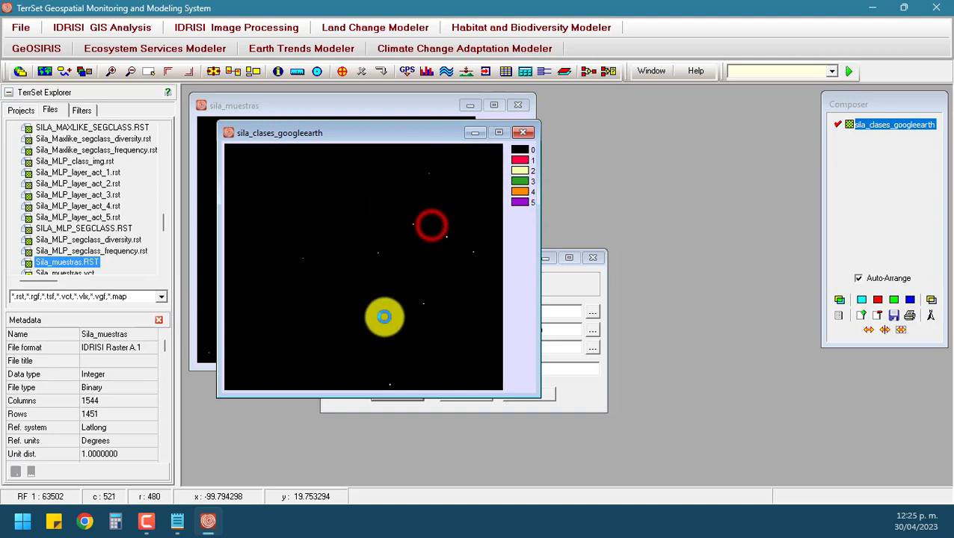
{"action": "left_click", "coordinate": [416, 229]}
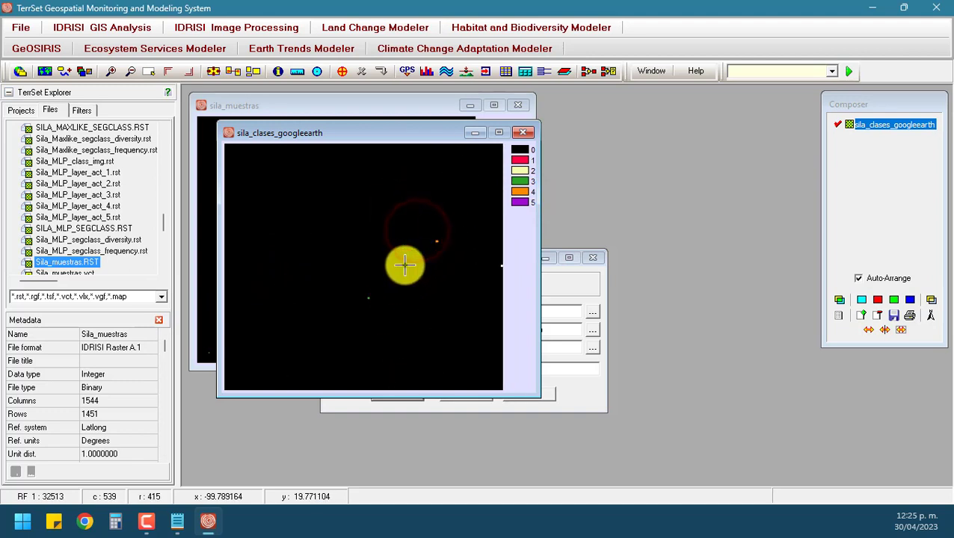
{"action": "left_click", "coordinate": [405, 281]}
{"action": "left_click", "coordinate": [364, 268]}
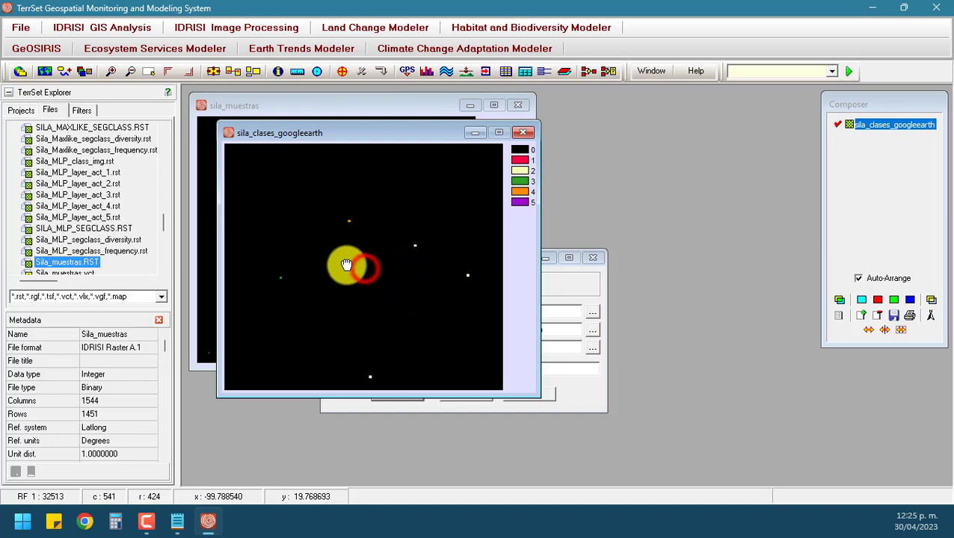
- Highlight the sample cells of classes 3, 4 and 2 one class at a time, then restore the raster's full extent
{"action": "left_click", "coordinate": [523, 185]}
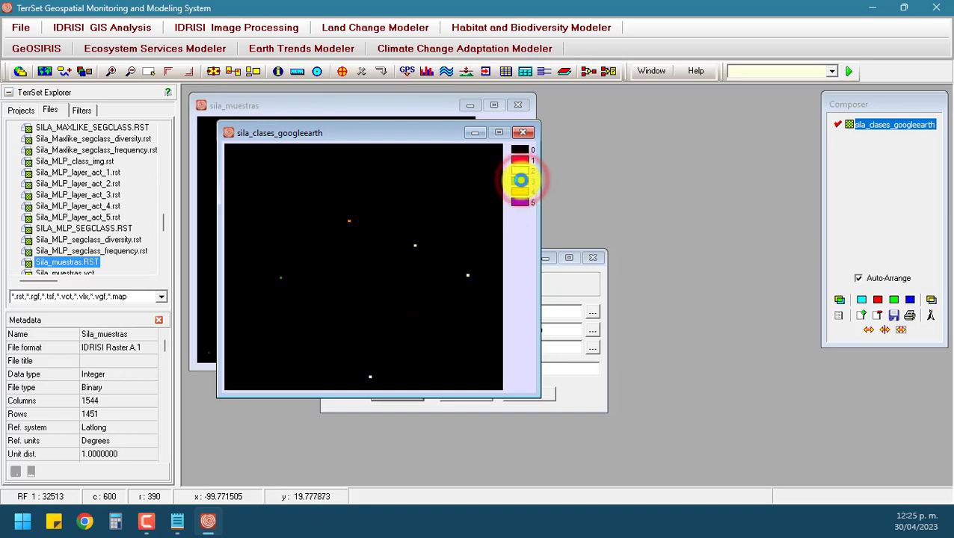
{"action": "left_click", "coordinate": [518, 195]}
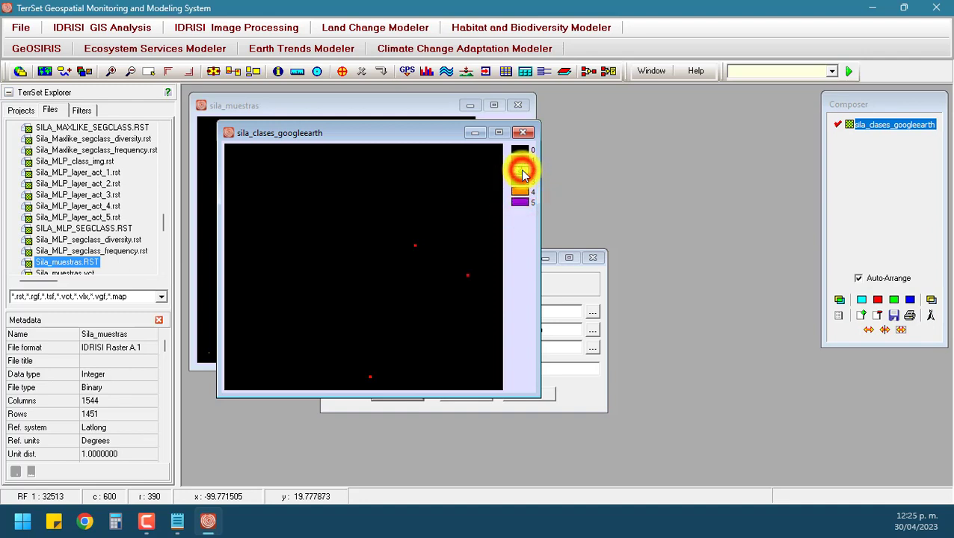
{"action": "left_click", "coordinate": [523, 173]}
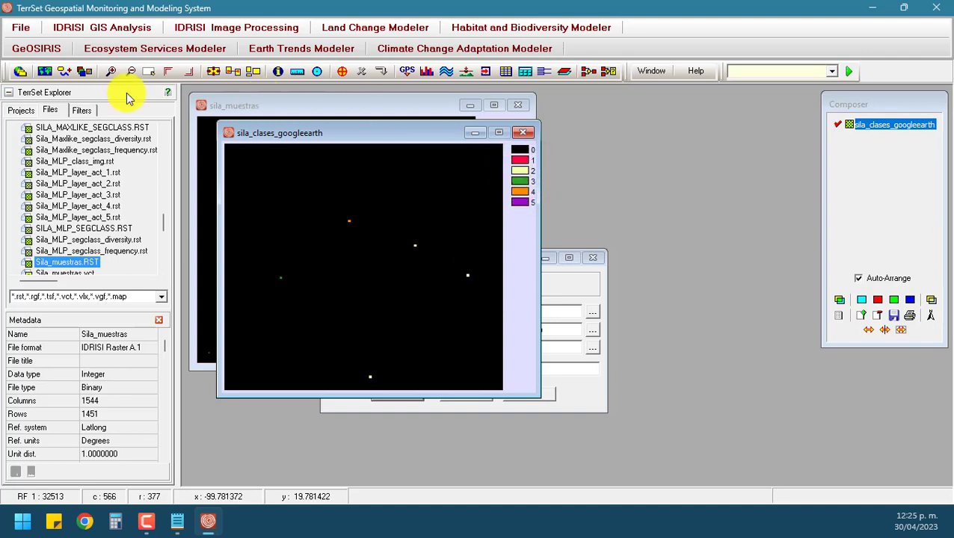
{"action": "left_click", "coordinate": [175, 77]}
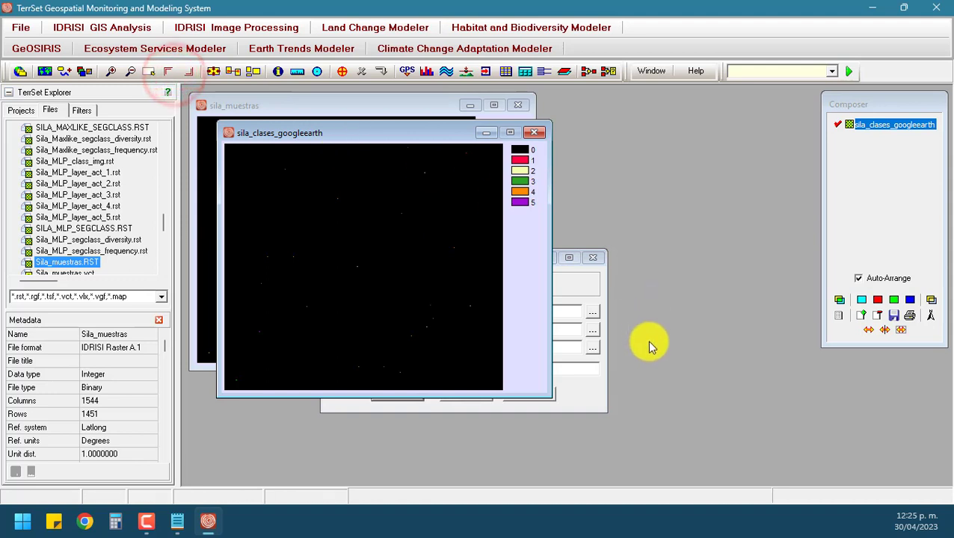
- Close the ASSIGN dialog and place the sila_clases_googleearth raster beside sila_muestras for comparison
{"action": "left_click", "coordinate": [600, 400]}
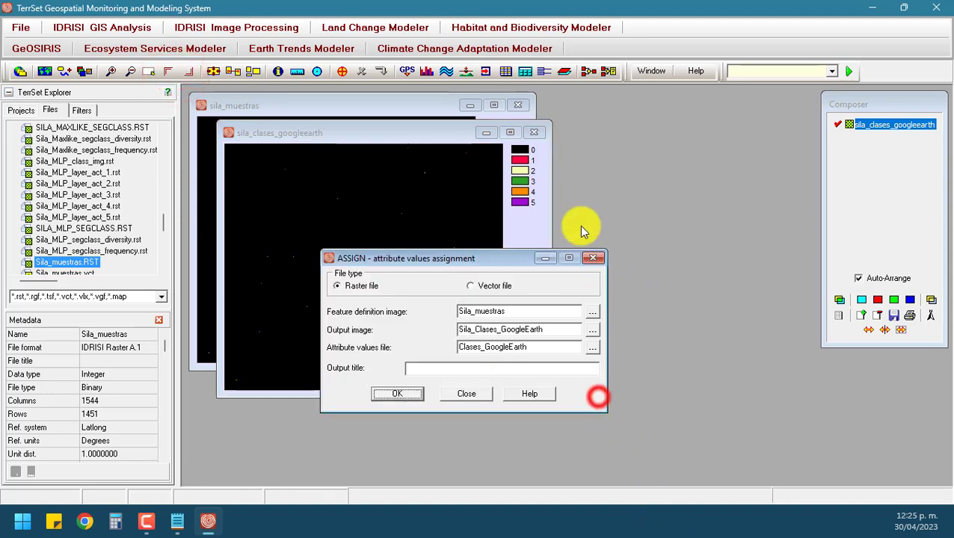
{"action": "left_click", "coordinate": [592, 257]}
{"action": "left_click_drag", "start_coordinate": [365, 132], "coordinate": [683, 97]}
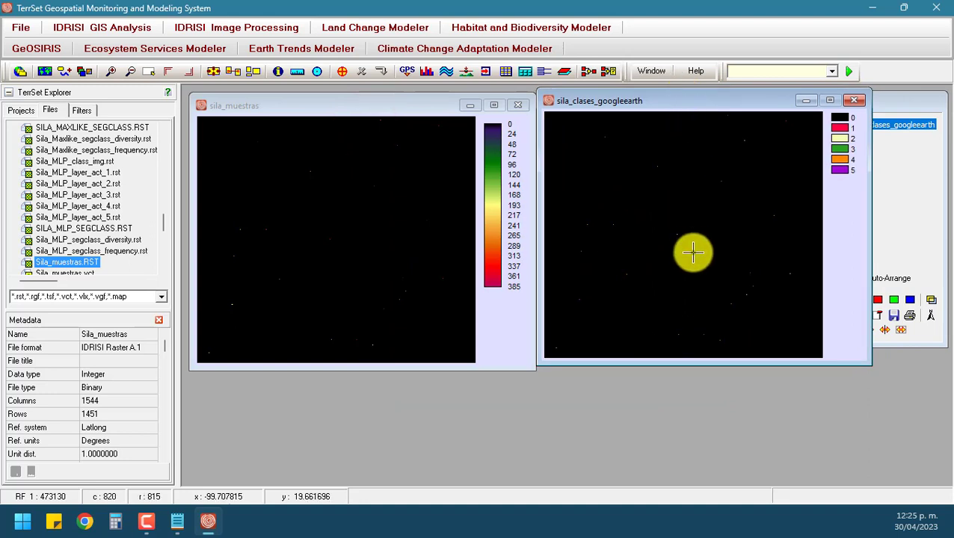
- Close the sila_muestras raster and display SILA_MAXLIKE_SEGCLASS beside the sila_clases_googleearth raster
{"action": "left_click", "coordinate": [518, 105]}
{"action": "left_click_drag", "start_coordinate": [631, 100], "coordinate": [471, 112]}
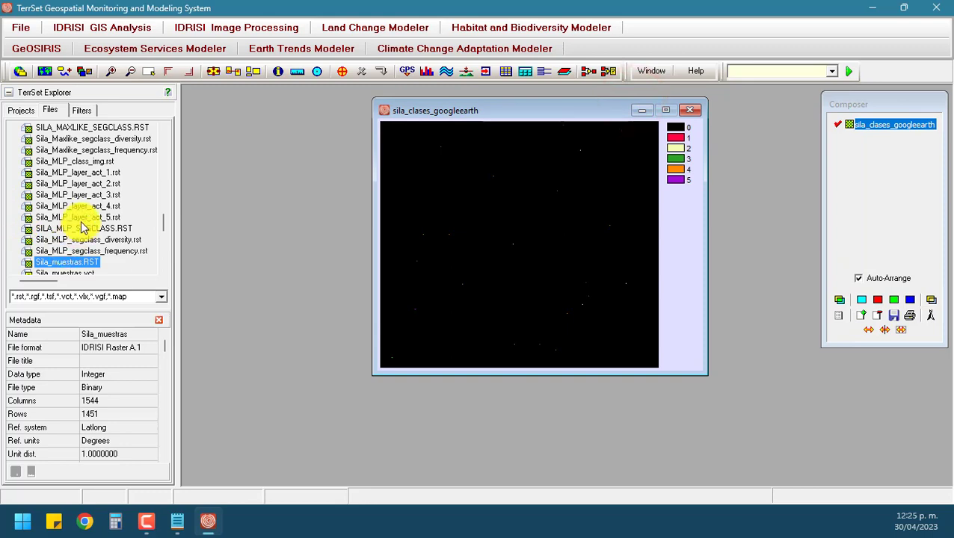
{"action": "double_click", "coordinate": [89, 127]}
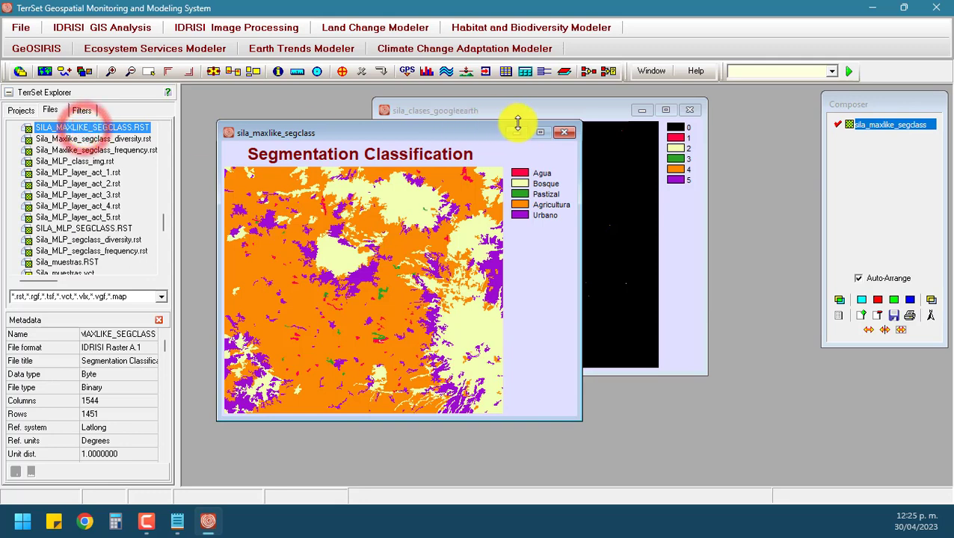
{"action": "left_click_drag", "start_coordinate": [532, 110], "coordinate": [758, 127]}
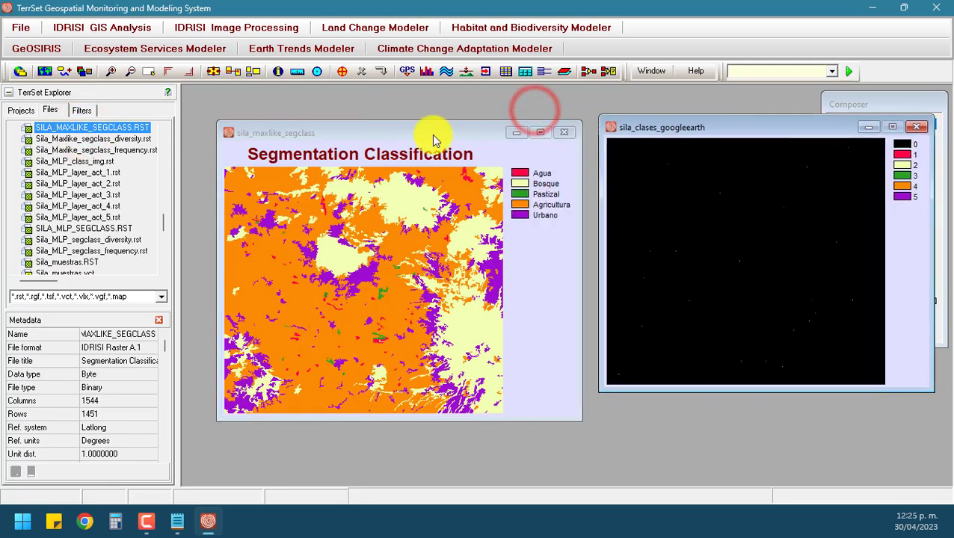
- Display the Sila_Maxlike classification too and arrange the three map windows so each one can be seen
{"action": "left_click", "coordinate": [164, 127]}
{"action": "left_click", "coordinate": [164, 128]}
{"action": "left_click", "coordinate": [163, 127]}
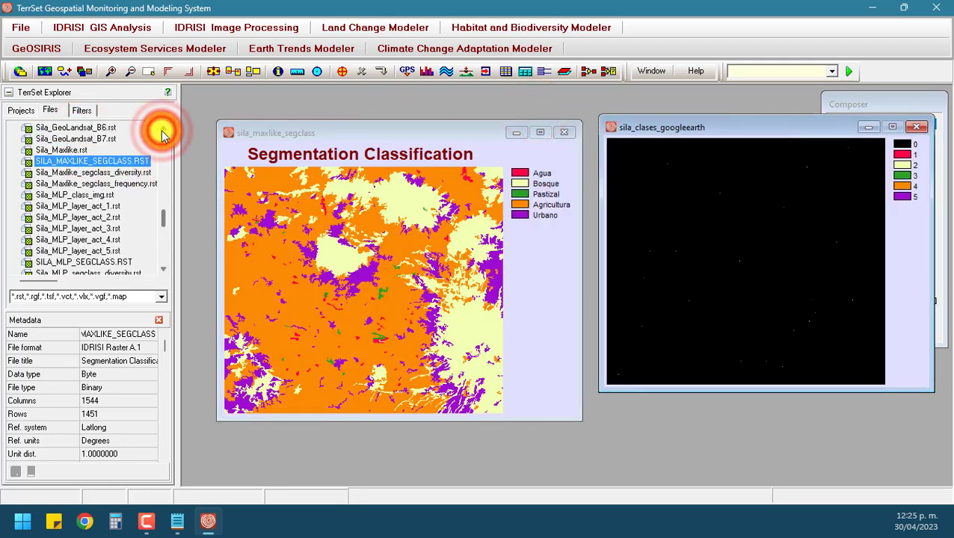
{"action": "double_click", "coordinate": [69, 153]}
{"action": "left_click_drag", "start_coordinate": [334, 158], "coordinate": [305, 240]}
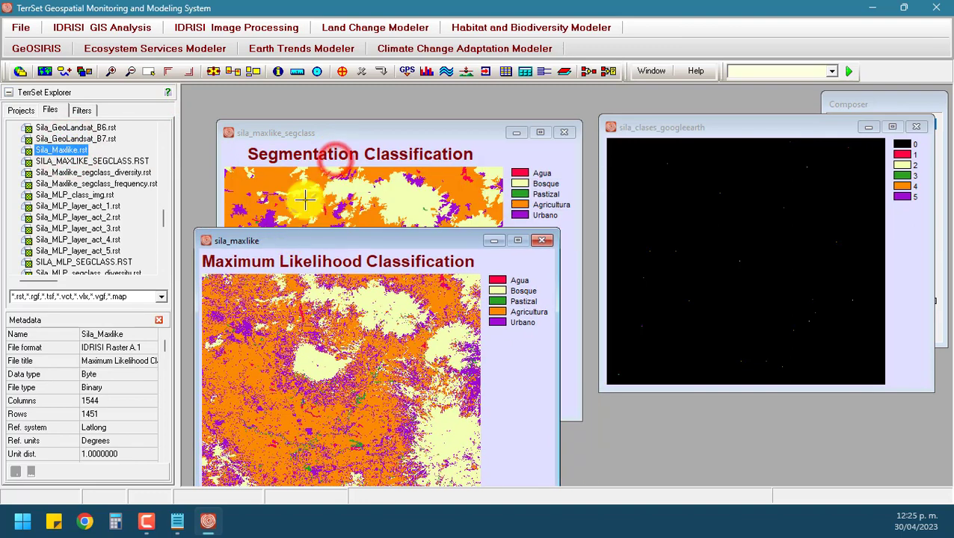
{"action": "left_click_drag", "start_coordinate": [334, 134], "coordinate": [311, 99]}
{"action": "left_click", "coordinate": [342, 407]}
{"action": "left_click", "coordinate": [355, 244]}
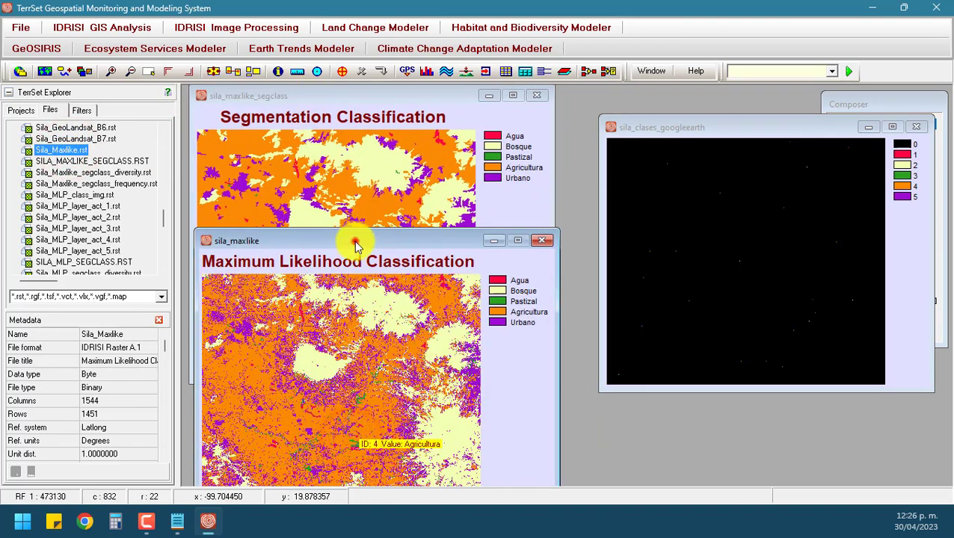
{"action": "left_click_drag", "start_coordinate": [356, 243], "coordinate": [352, 203]}
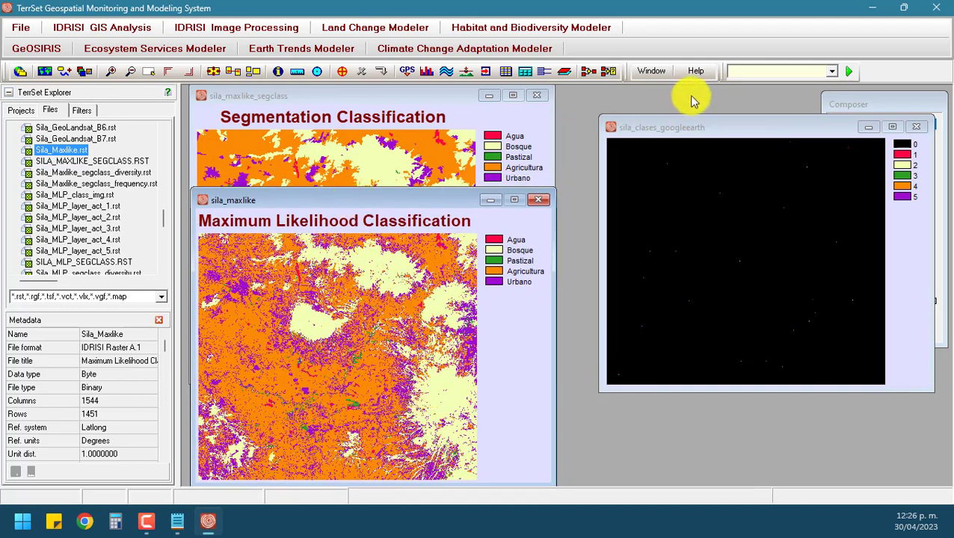
{"action": "left_click_drag", "start_coordinate": [720, 129], "coordinate": [685, 168]}
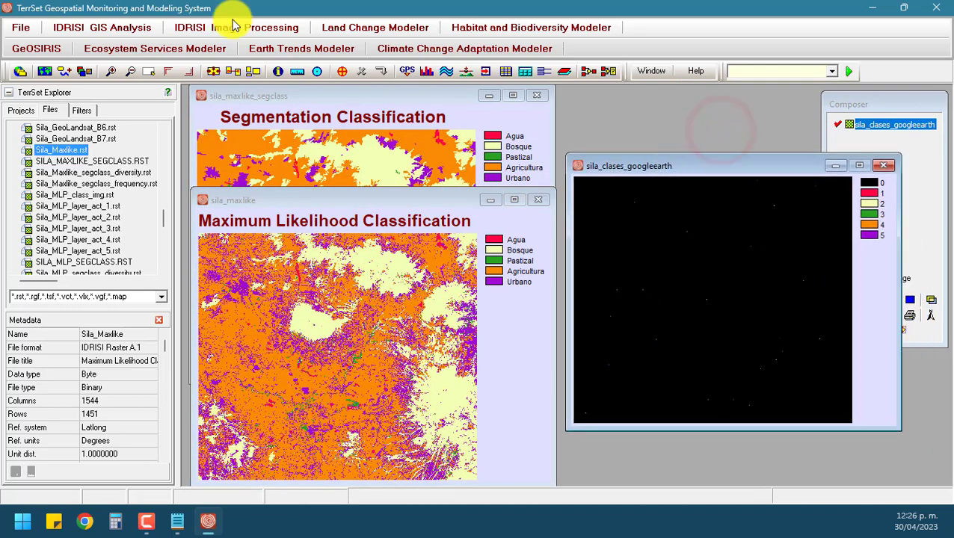
- Start an ERRMAT error matrix analysis, refresh the file list and assign Sila_Clases_GoogleEarth as the ground truth image
{"action": "left_click", "coordinate": [214, 28]}
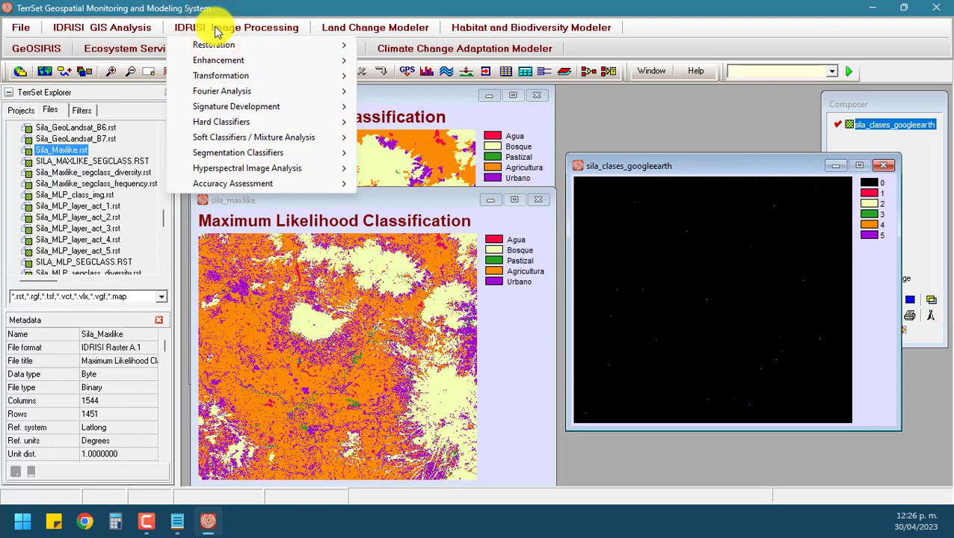
{"action": "mouse_move", "coordinate": [297, 188]}
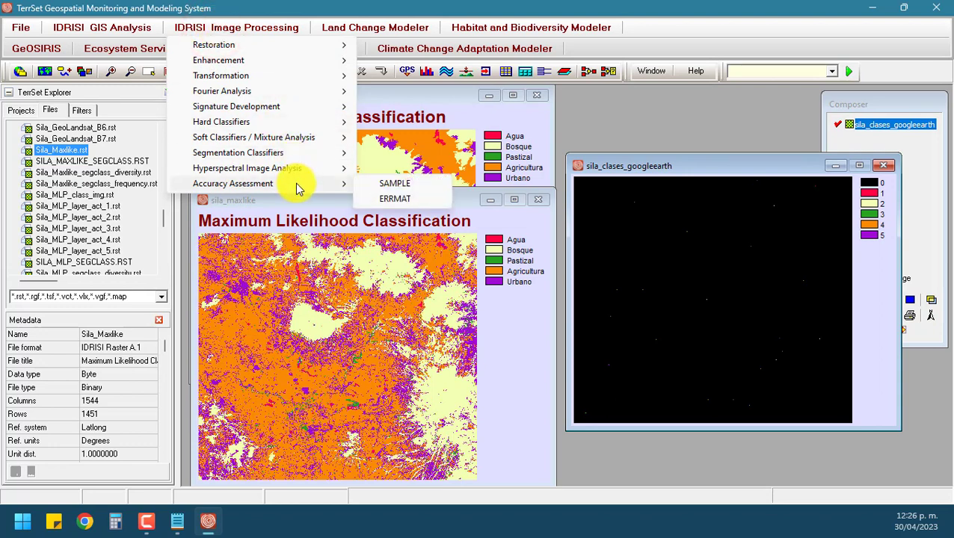
{"action": "left_click", "coordinate": [411, 199]}
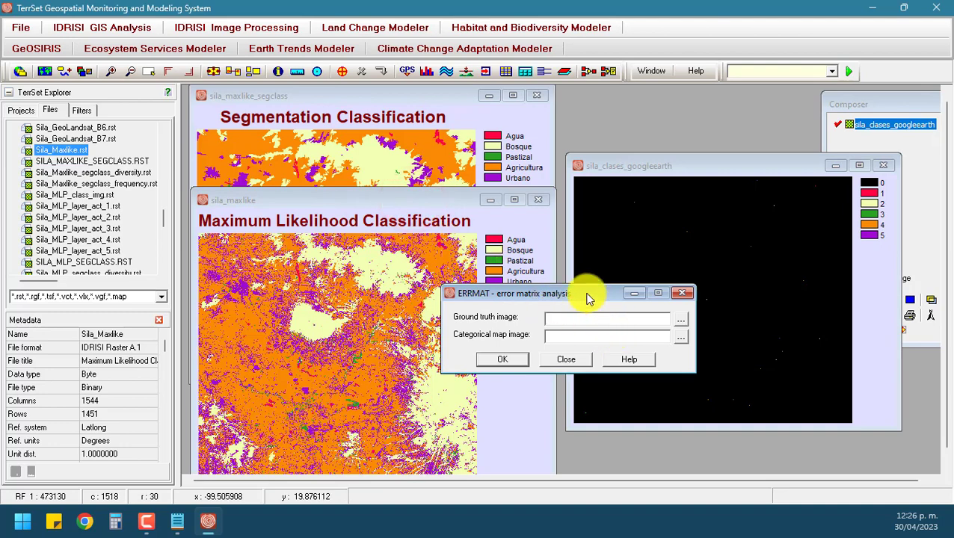
{"action": "left_click_drag", "start_coordinate": [586, 299], "coordinate": [776, 305]}
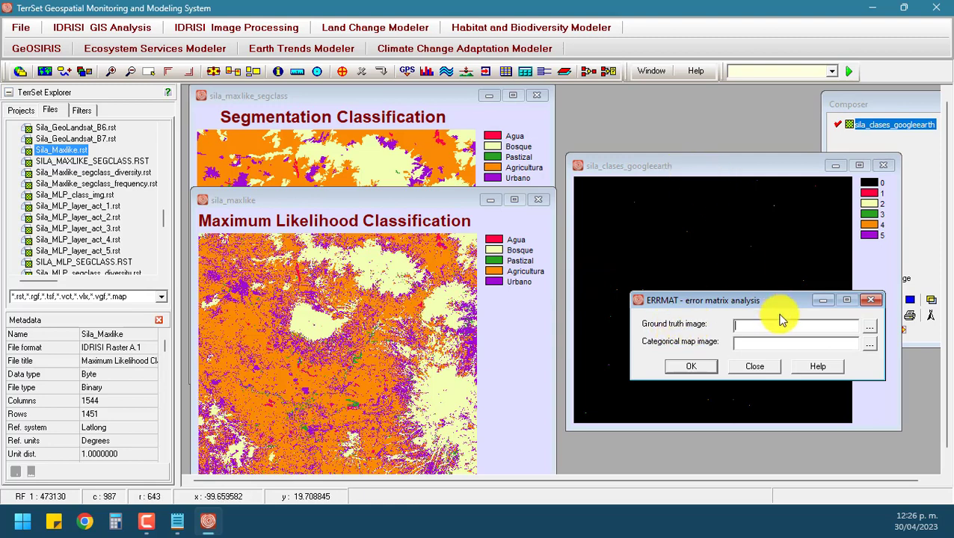
{"action": "right_click", "coordinate": [82, 153]}
{"action": "left_click", "coordinate": [126, 347]}
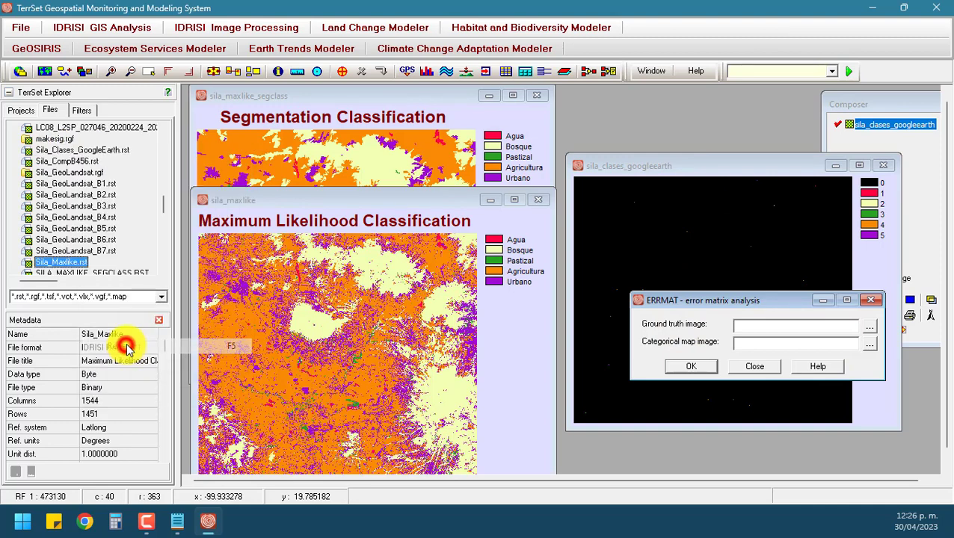
{"action": "left_click", "coordinate": [53, 152]}
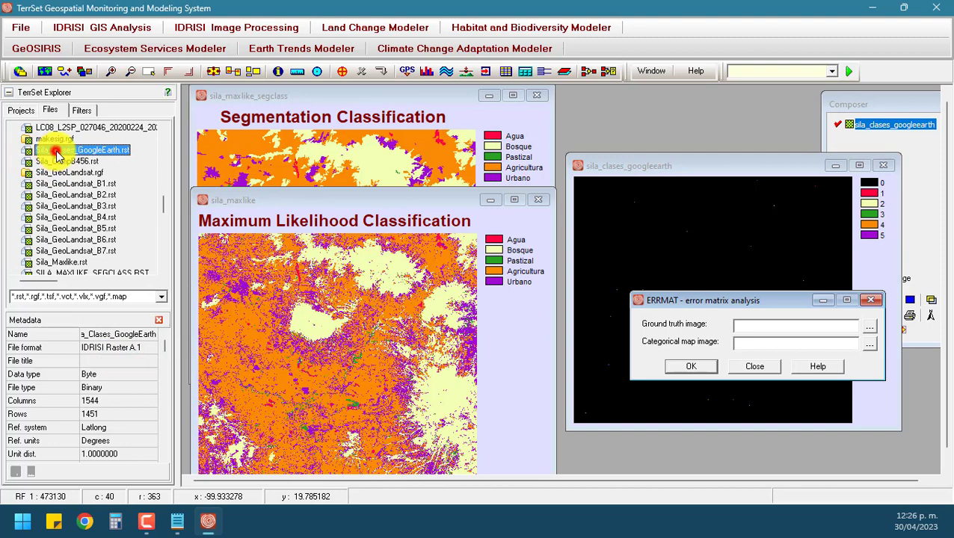
{"action": "left_click_drag", "start_coordinate": [57, 154], "coordinate": [751, 340]}
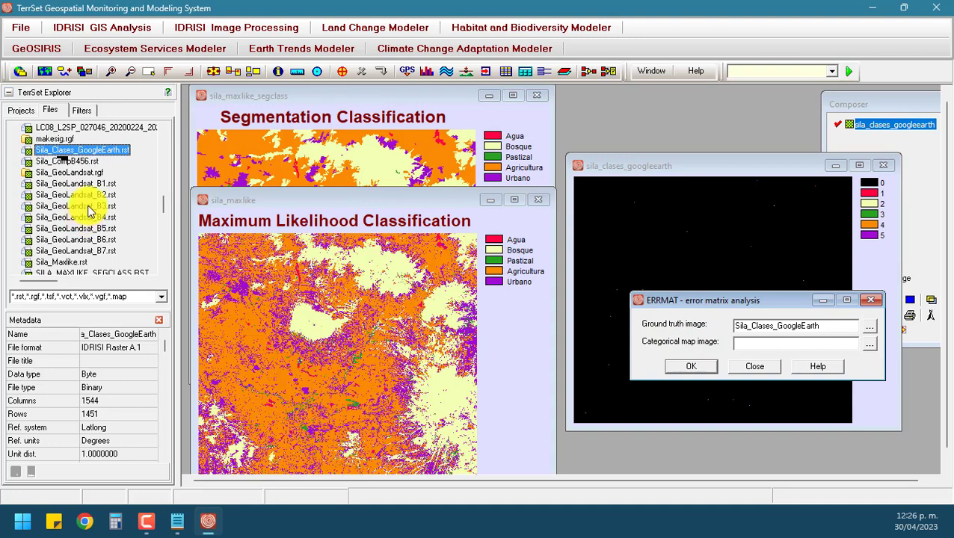
- Assign Sila_Maxlike as the categorical map image and run the error matrix analysis
{"action": "left_click", "coordinate": [64, 264]}
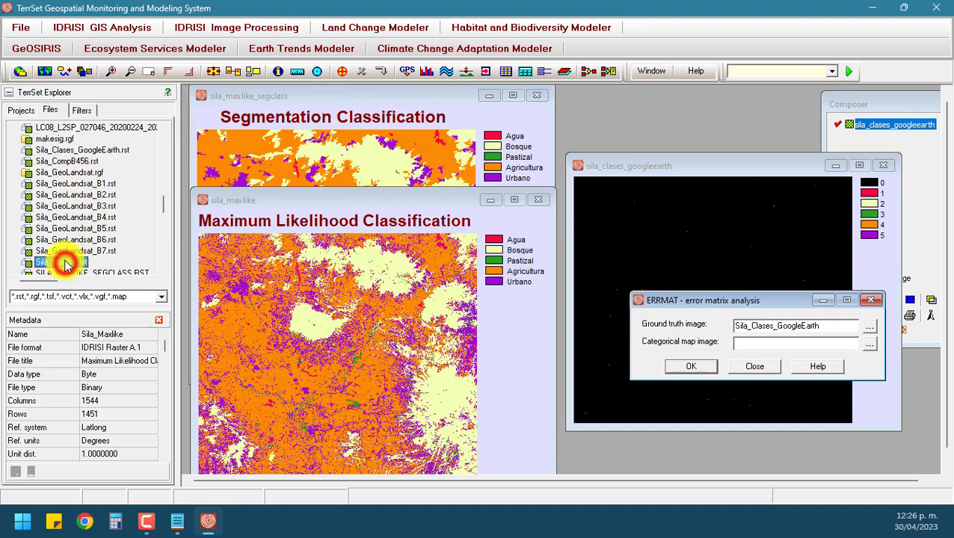
{"action": "left_click_drag", "start_coordinate": [63, 267], "coordinate": [792, 351]}
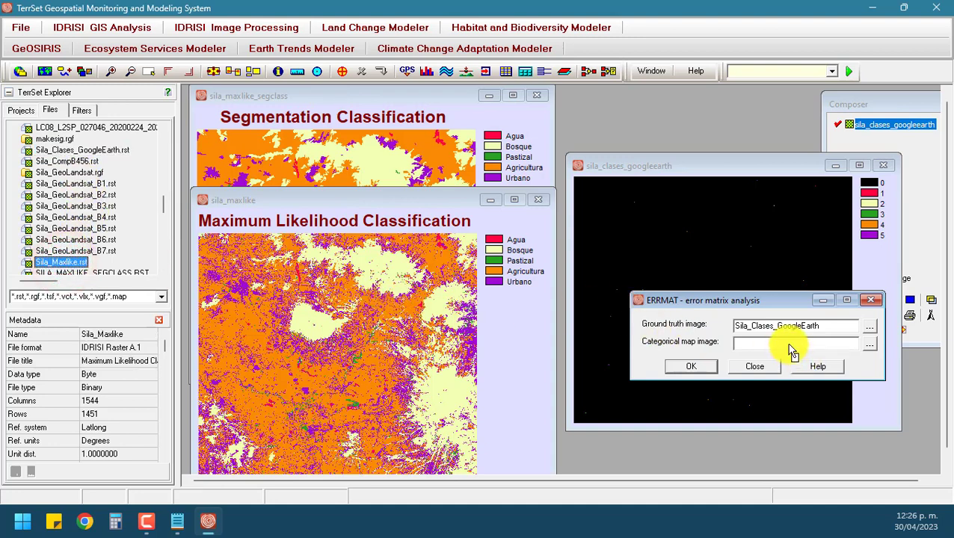
{"action": "left_click", "coordinate": [691, 367]}
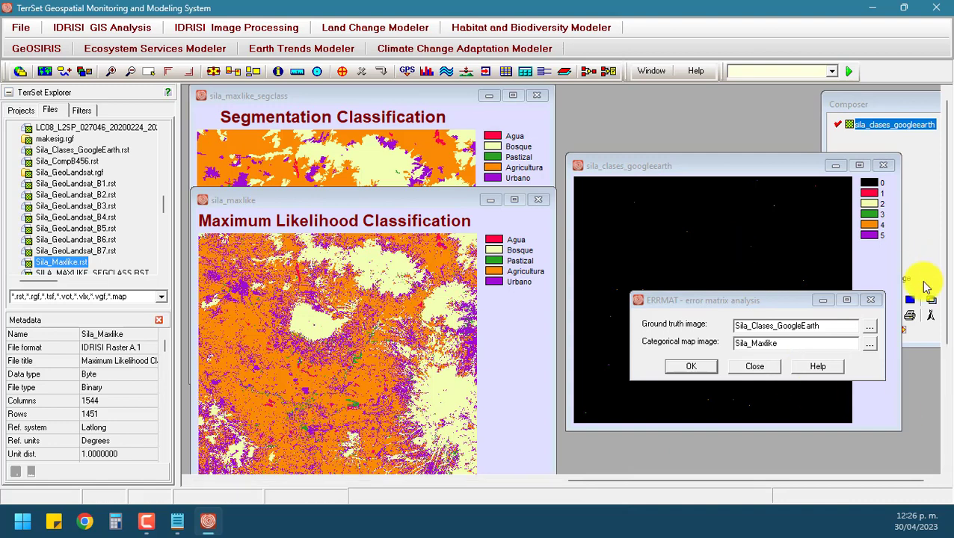
- Bring the error matrix results window into view over the maps and maximize it to show the whole table
{"action": "left_click", "coordinate": [945, 327]}
{"action": "scroll", "coordinate": [949, 482], "scroll_direction": "down", "scroll_amount": 3}
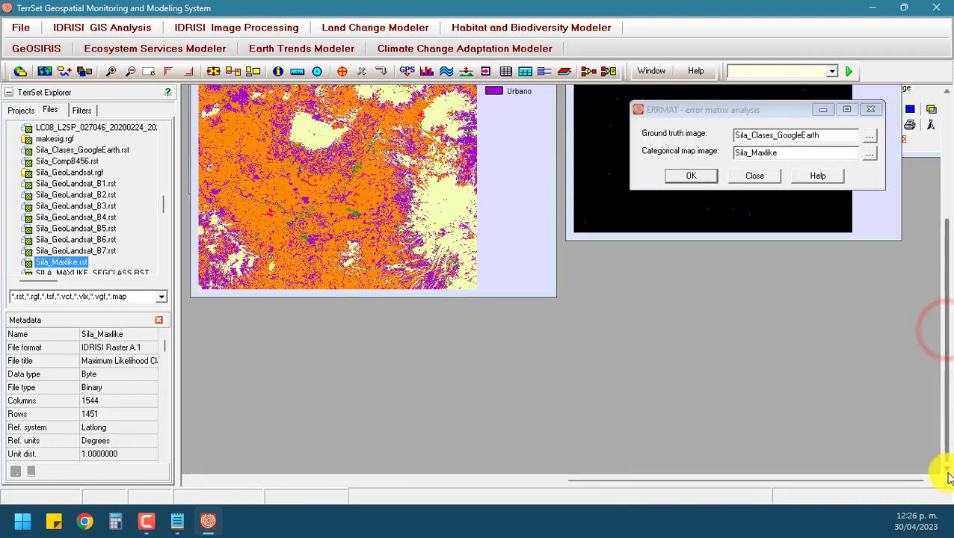
{"action": "left_click", "coordinate": [431, 483]}
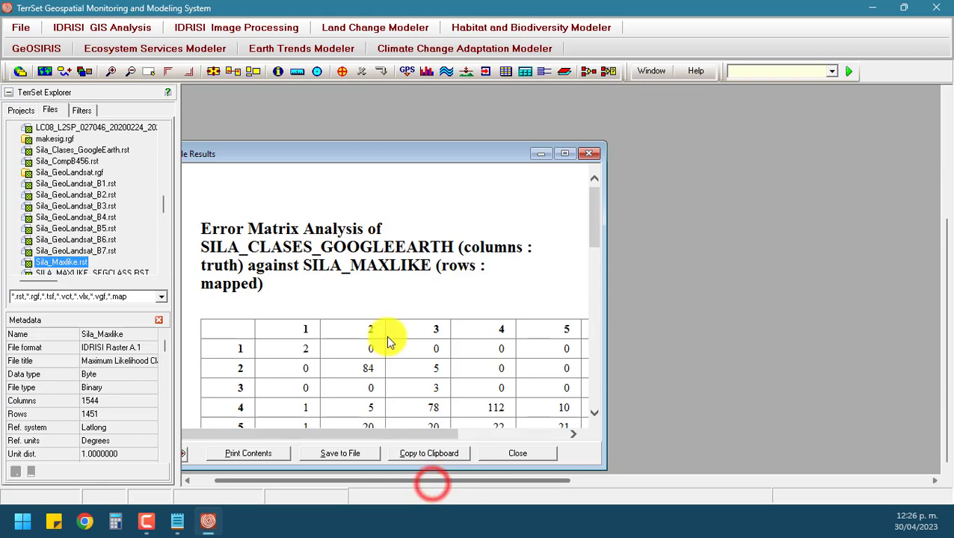
{"action": "left_click_drag", "start_coordinate": [299, 154], "coordinate": [472, 140]}
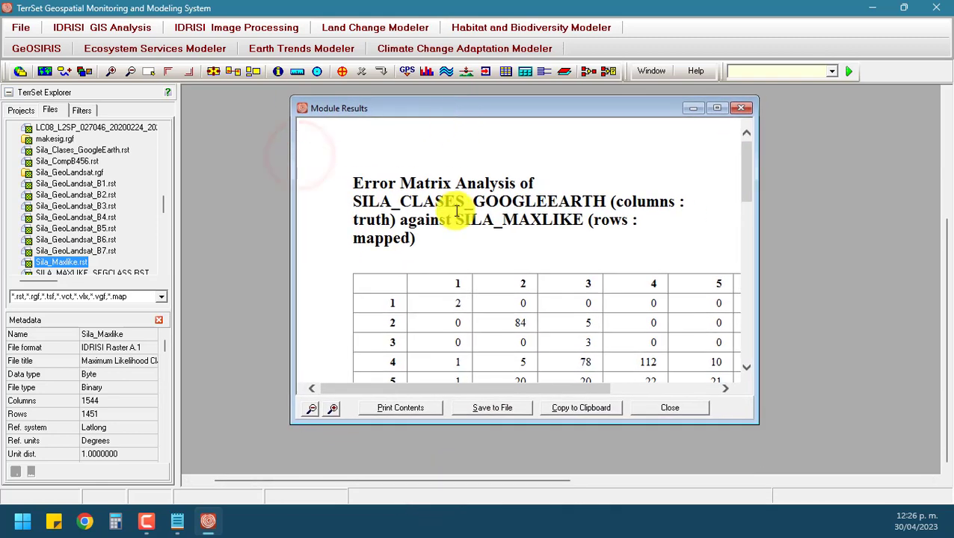
{"action": "left_click", "coordinate": [758, 481]}
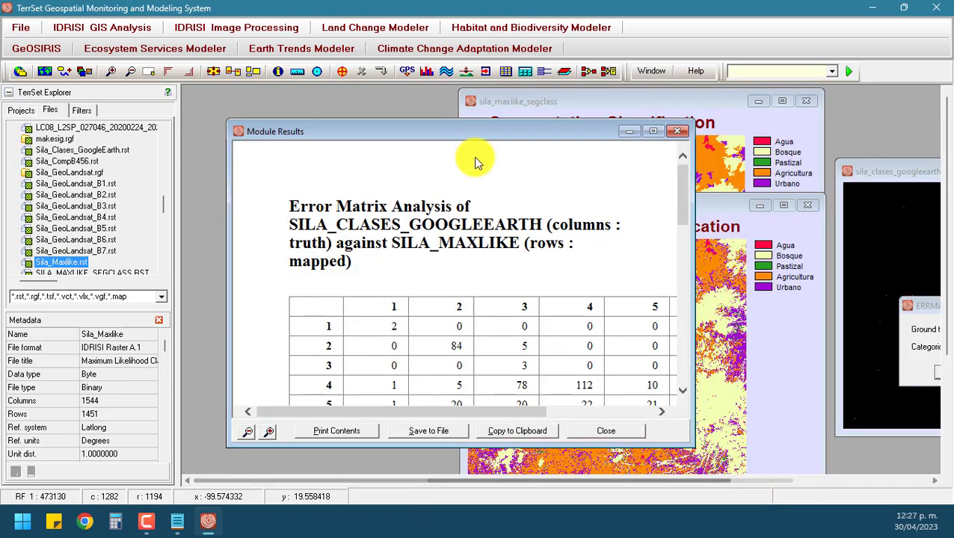
{"action": "left_click_drag", "start_coordinate": [444, 132], "coordinate": [621, 169]}
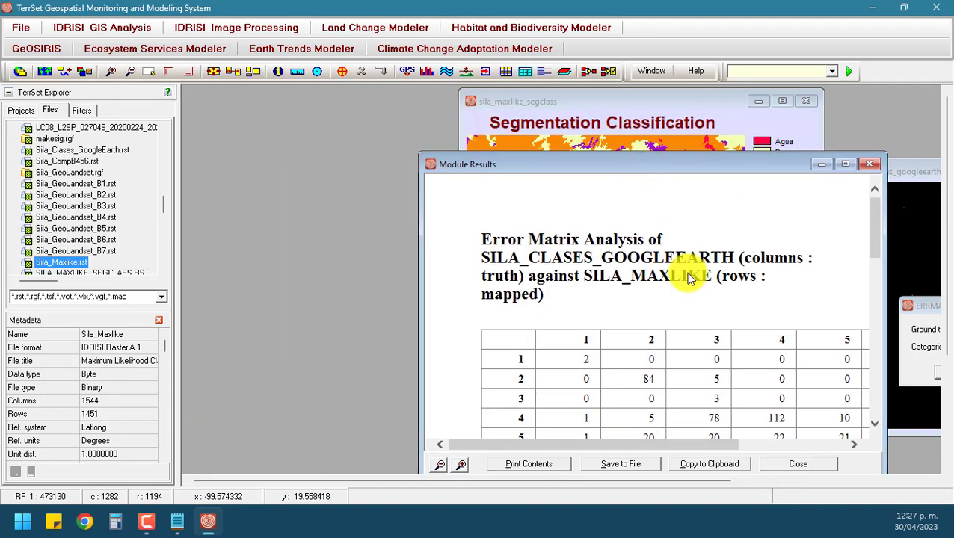
{"action": "left_click", "coordinate": [721, 482]}
{"action": "left_click", "coordinate": [781, 485]}
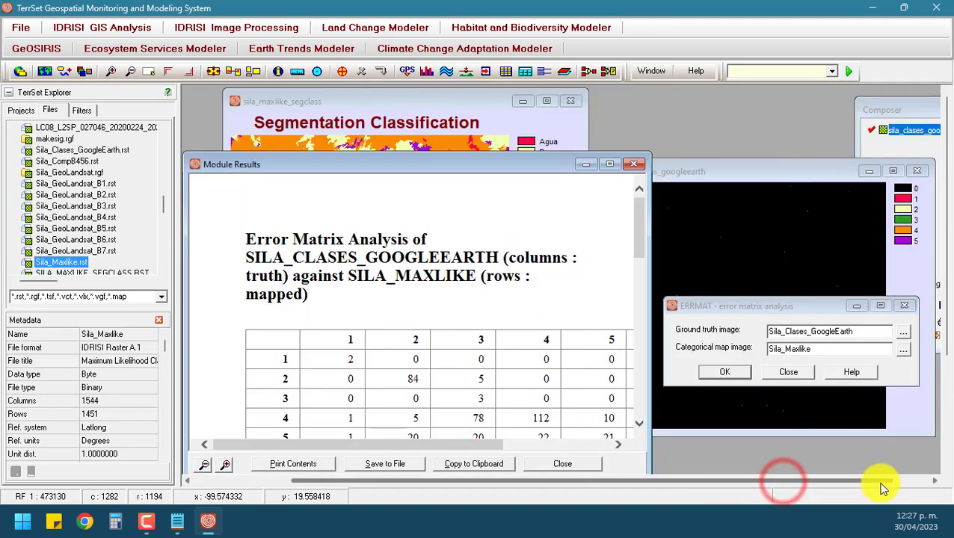
{"action": "left_click_drag", "start_coordinate": [480, 164], "coordinate": [549, 128]}
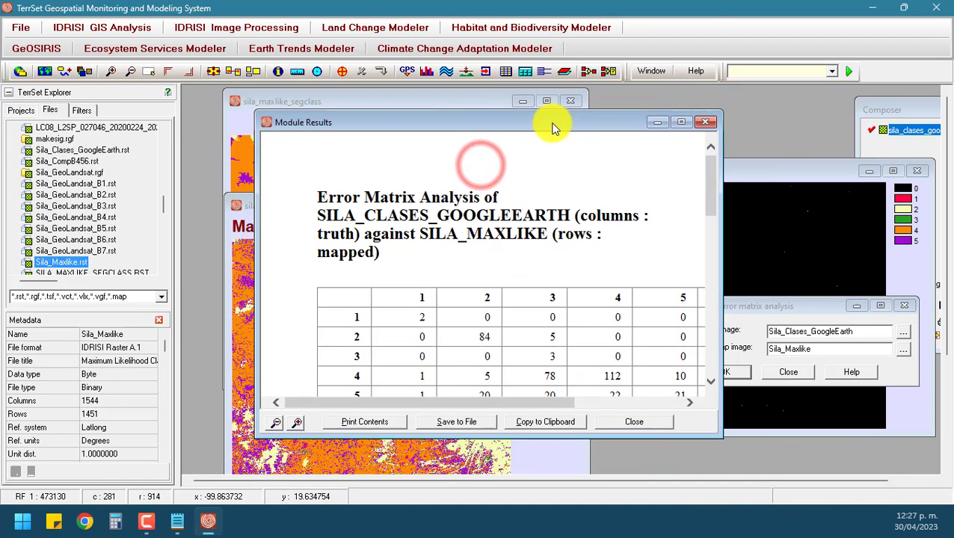
{"action": "left_click", "coordinate": [943, 482]}
{"action": "left_click", "coordinate": [880, 479]}
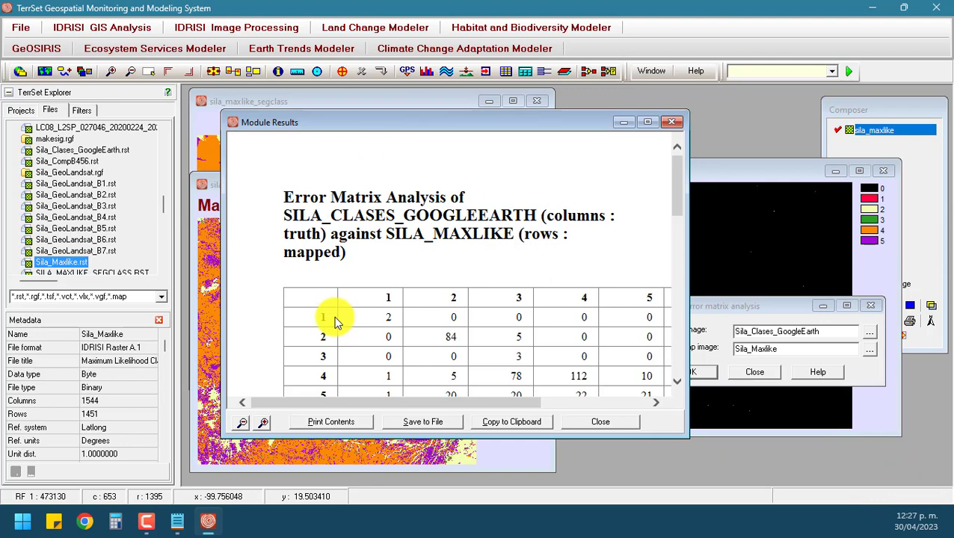
{"action": "left_click", "coordinate": [647, 122]}
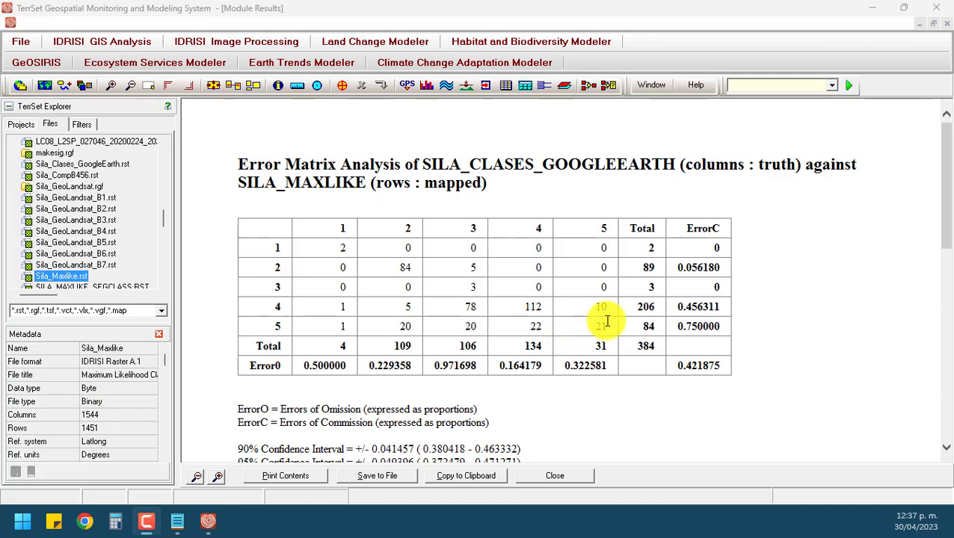
- Examine the error matrix's diagonal cells for classes 1 to 5, and the class 1 row with its total
{"action": "double_click", "coordinate": [341, 249]}
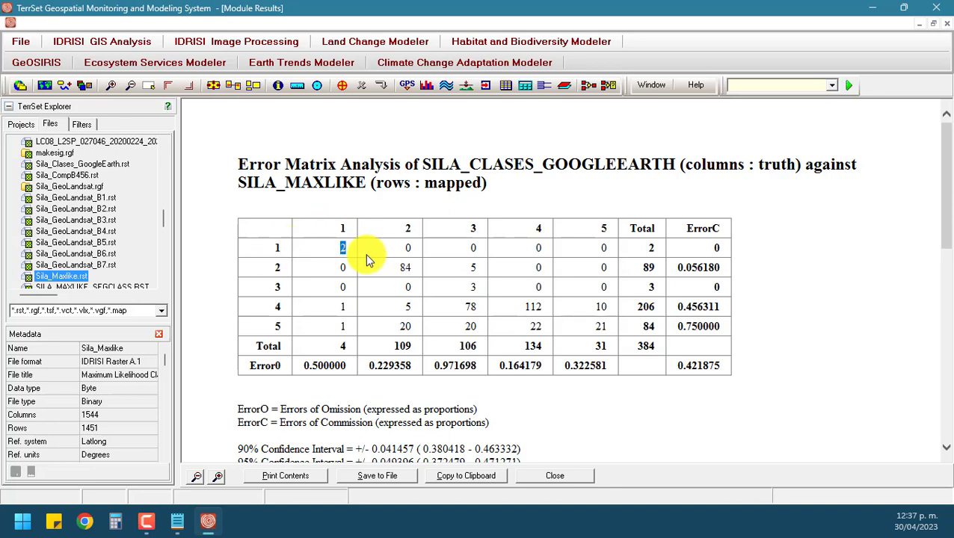
{"action": "double_click", "coordinate": [402, 269]}
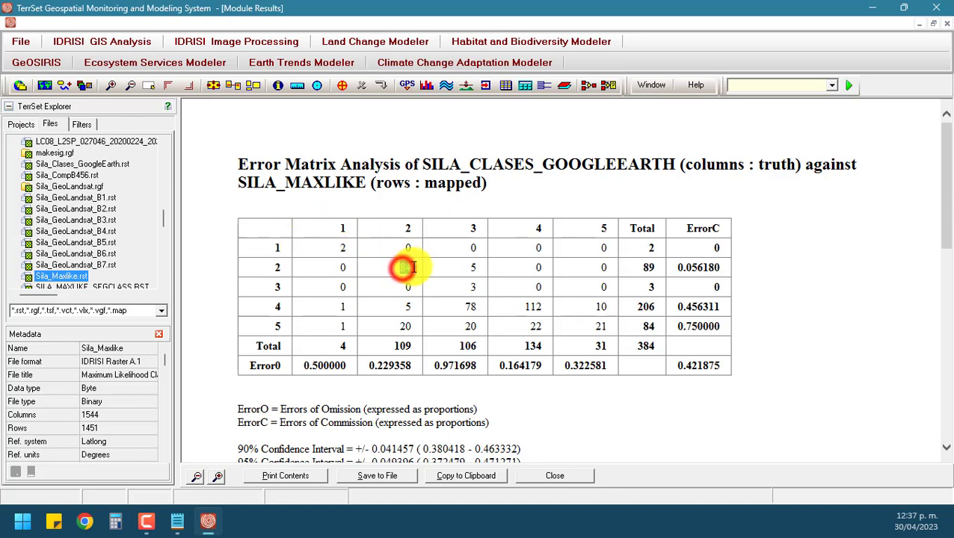
{"action": "double_click", "coordinate": [473, 287]}
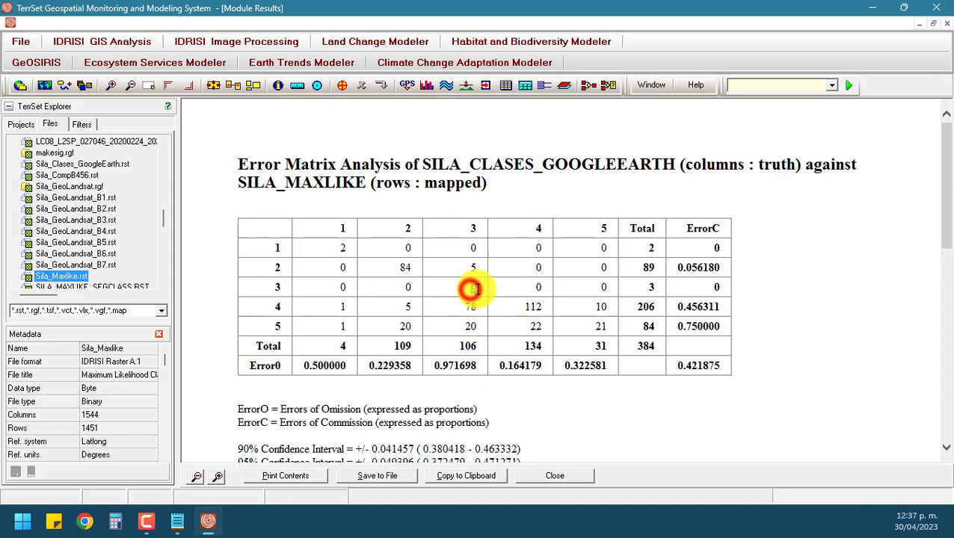
{"action": "double_click", "coordinate": [531, 306]}
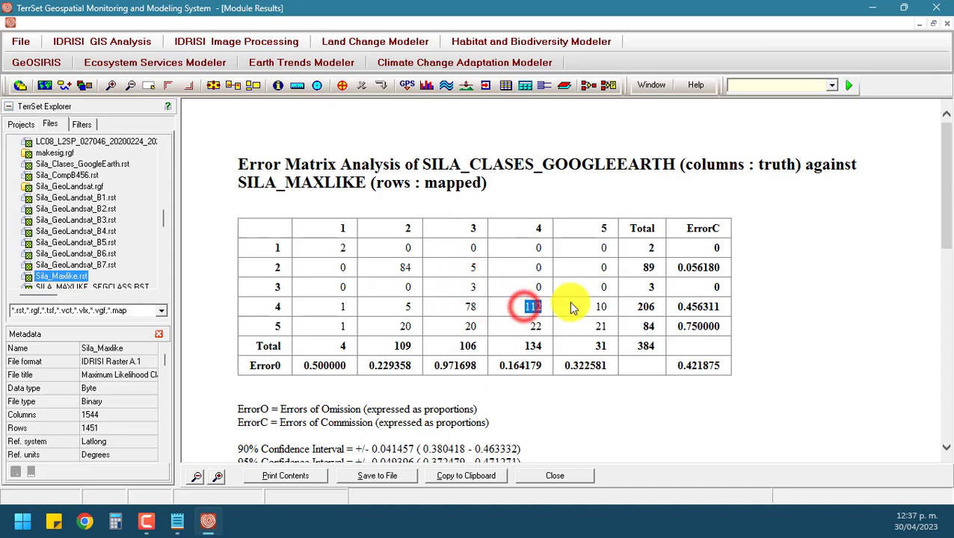
{"action": "double_click", "coordinate": [601, 326]}
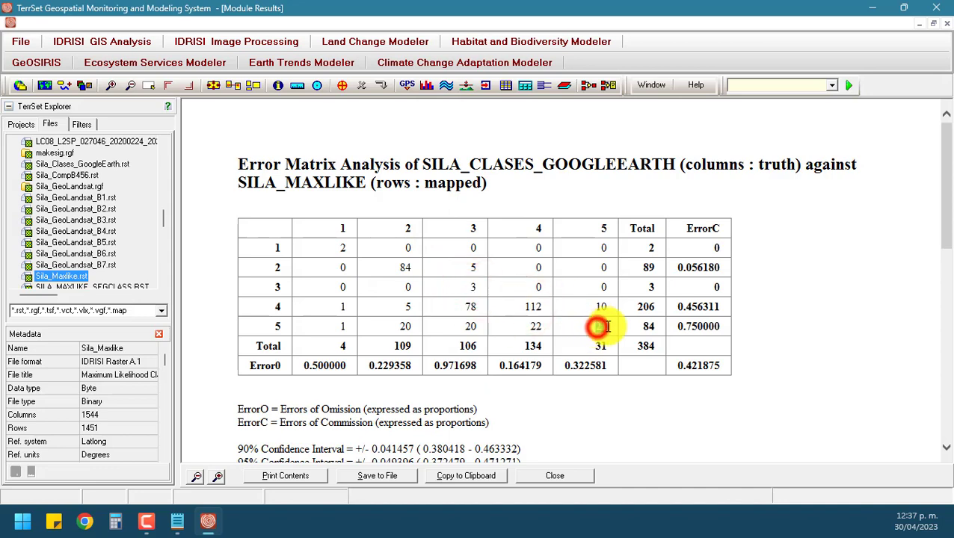
{"action": "double_click", "coordinate": [275, 248]}
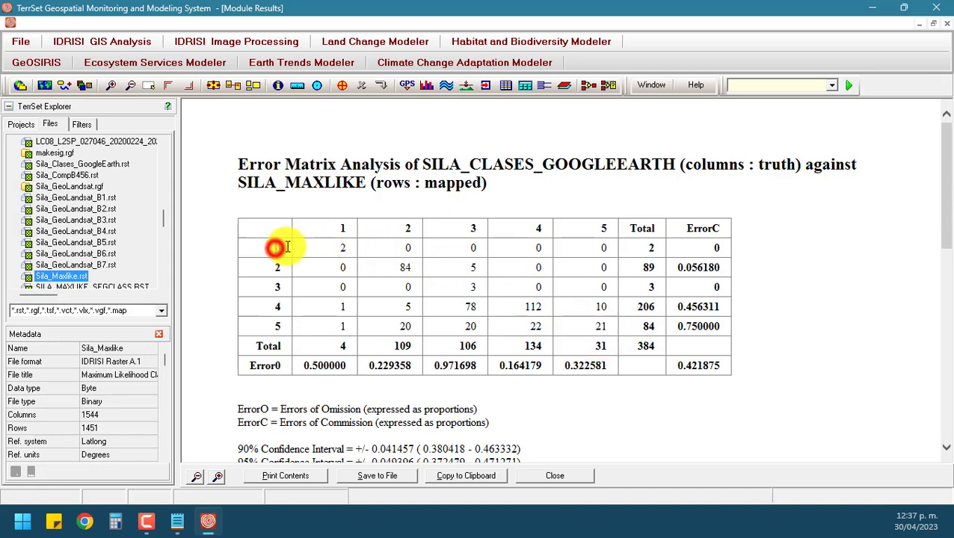
{"action": "double_click", "coordinate": [343, 248]}
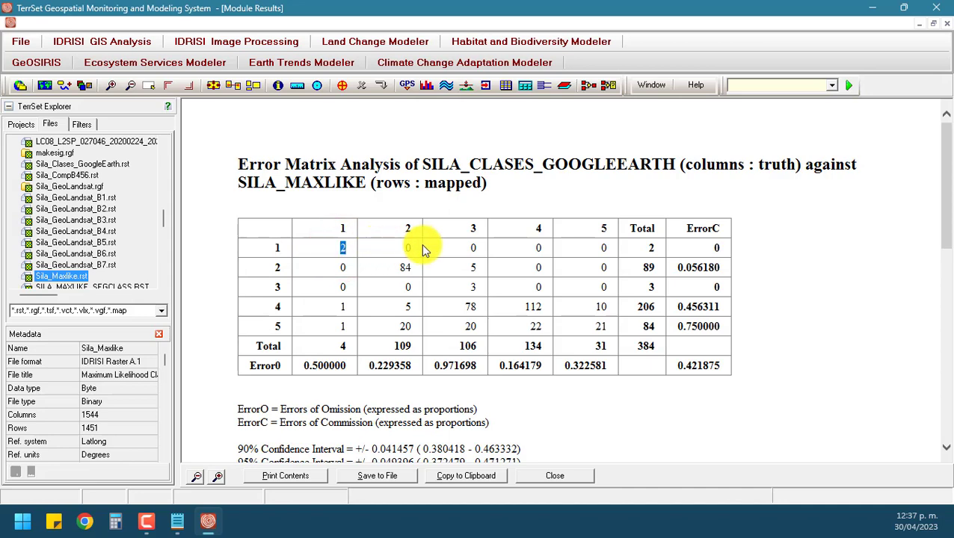
{"action": "left_click", "coordinate": [653, 248]}
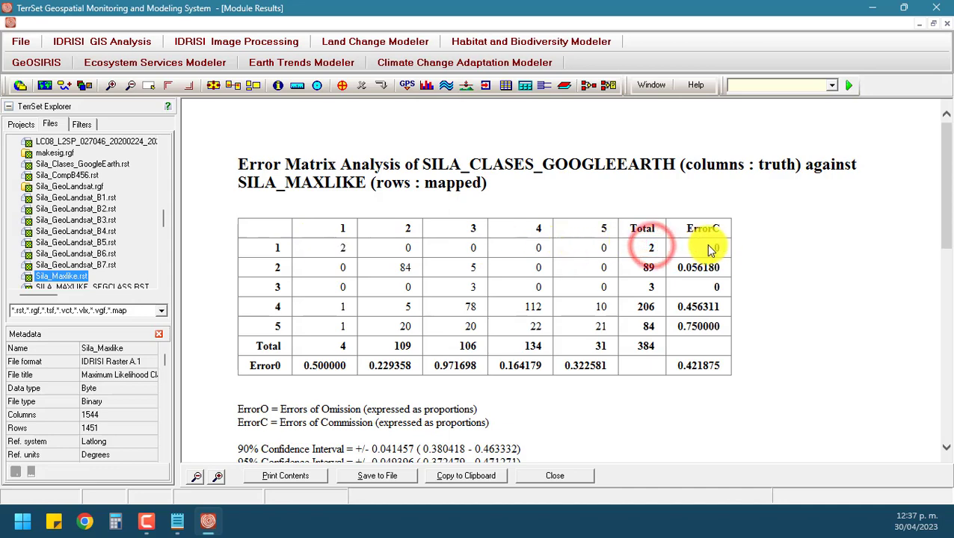
- Examine class 1's commission error and the class 2 row of the error matrix, comparing its diagonal cell, class 3 cell and total
{"action": "left_click", "coordinate": [715, 250]}
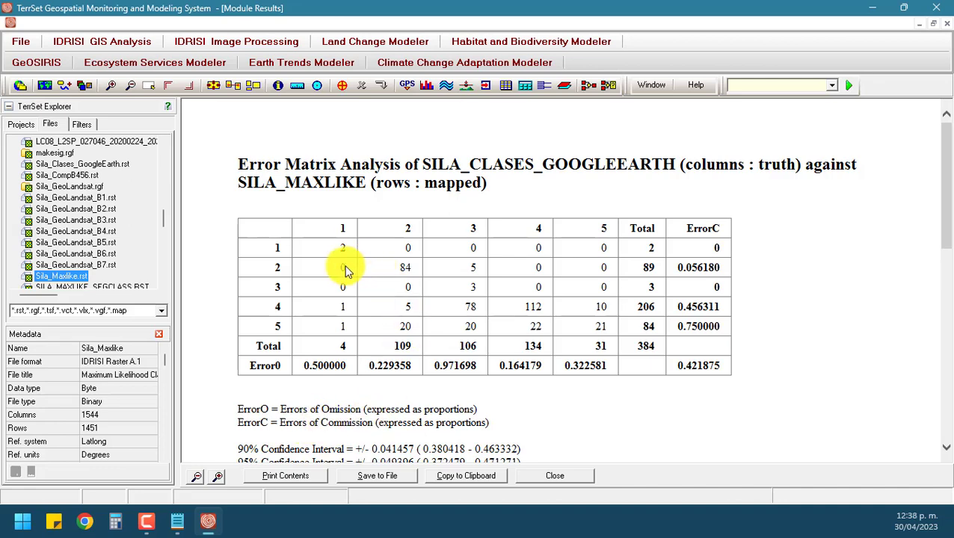
{"action": "left_click", "coordinate": [277, 267]}
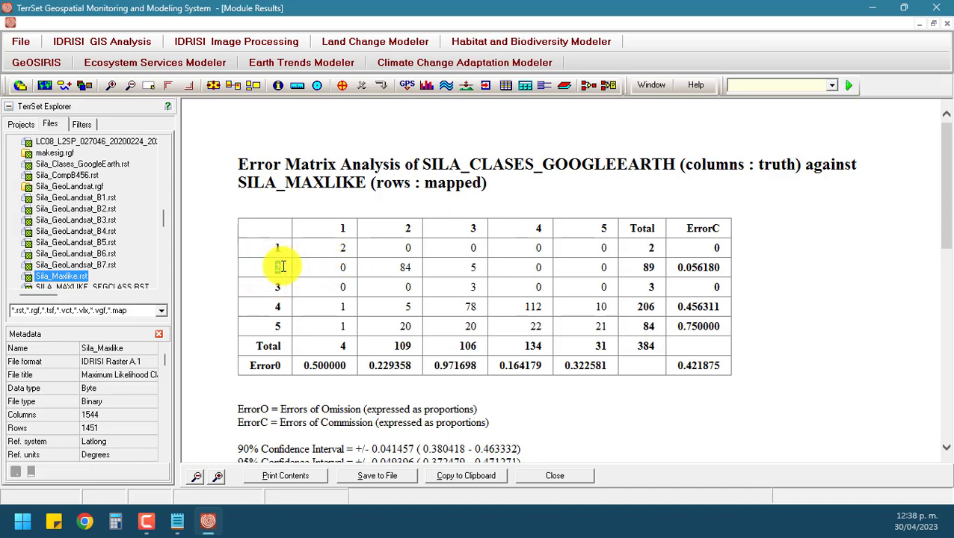
{"action": "double_click", "coordinate": [404, 268]}
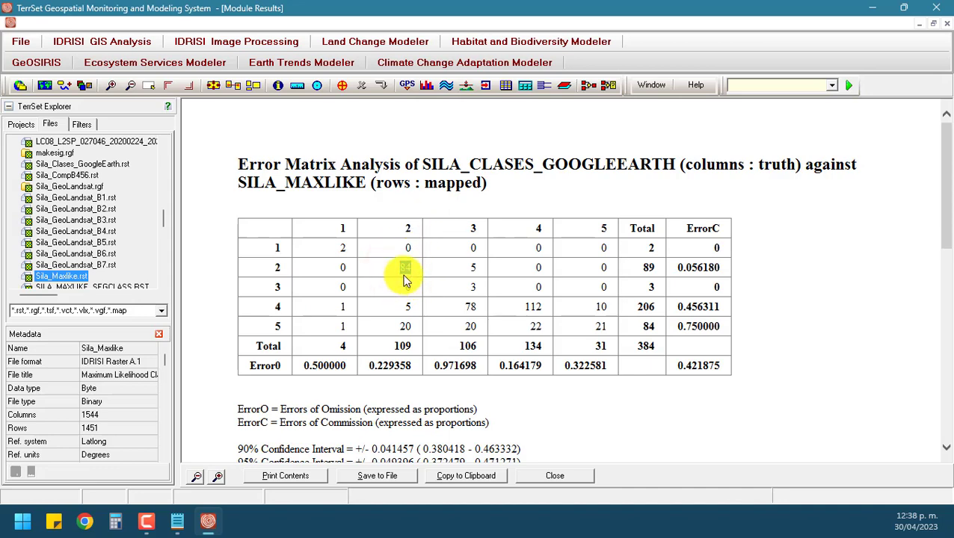
{"action": "double_click", "coordinate": [473, 268]}
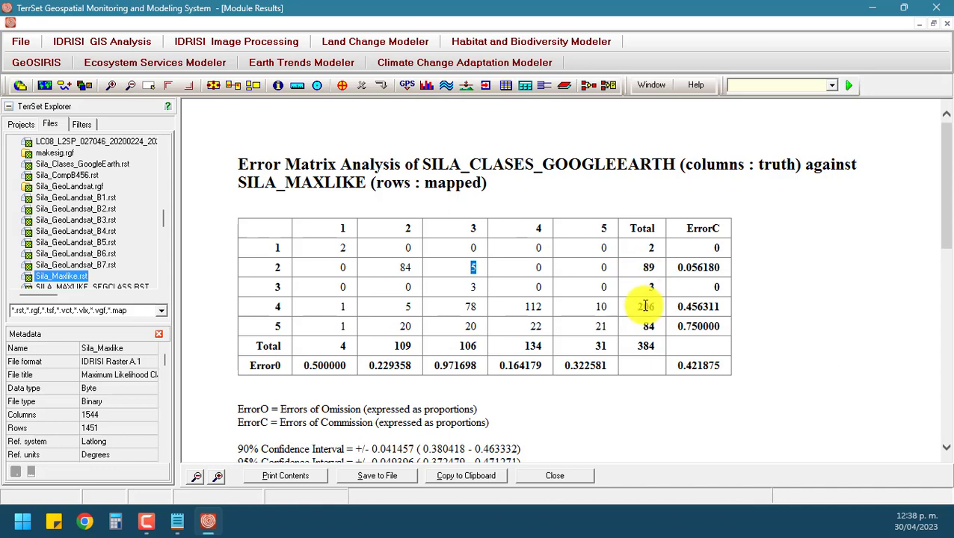
{"action": "double_click", "coordinate": [647, 269]}
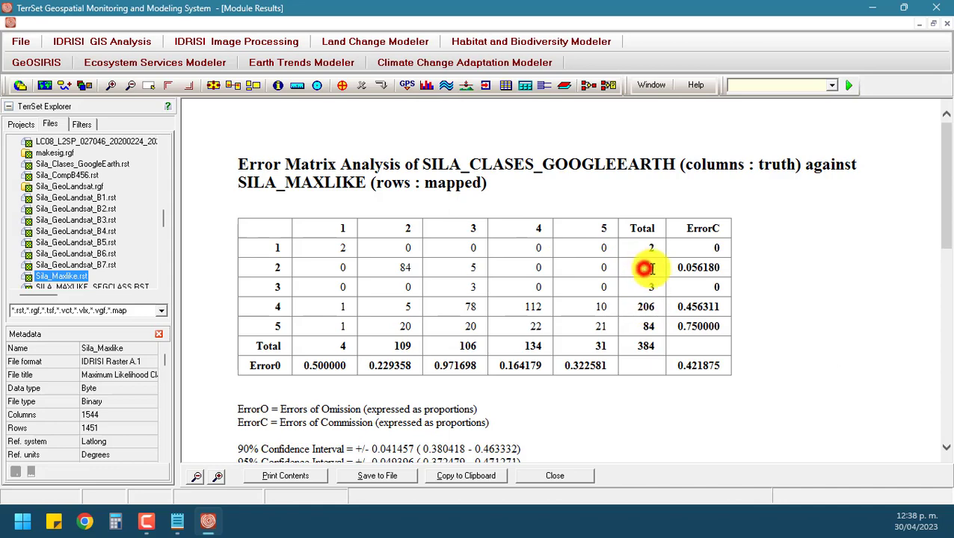
{"action": "left_click", "coordinate": [404, 268]}
{"action": "double_click", "coordinate": [404, 268]}
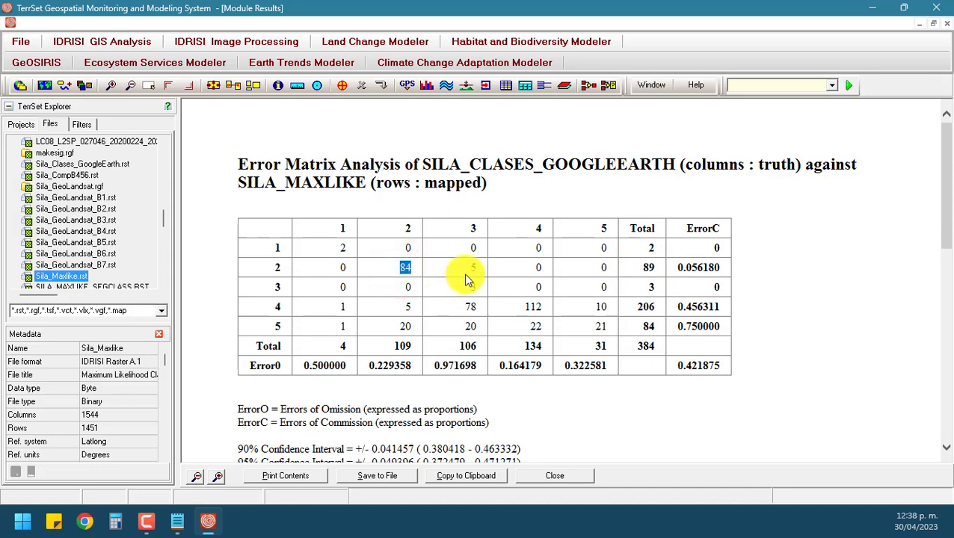
{"action": "double_click", "coordinate": [473, 268]}
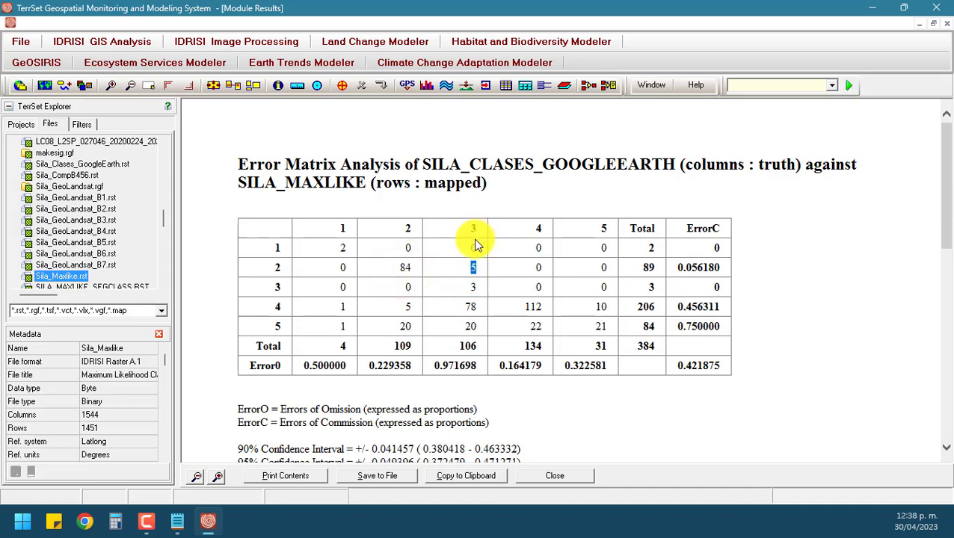
- Review the full class 1 and class 4 rows of the error matrix and the commission errors in the ErrorC column
{"action": "left_click_drag", "start_coordinate": [277, 248], "coordinate": [719, 247]}
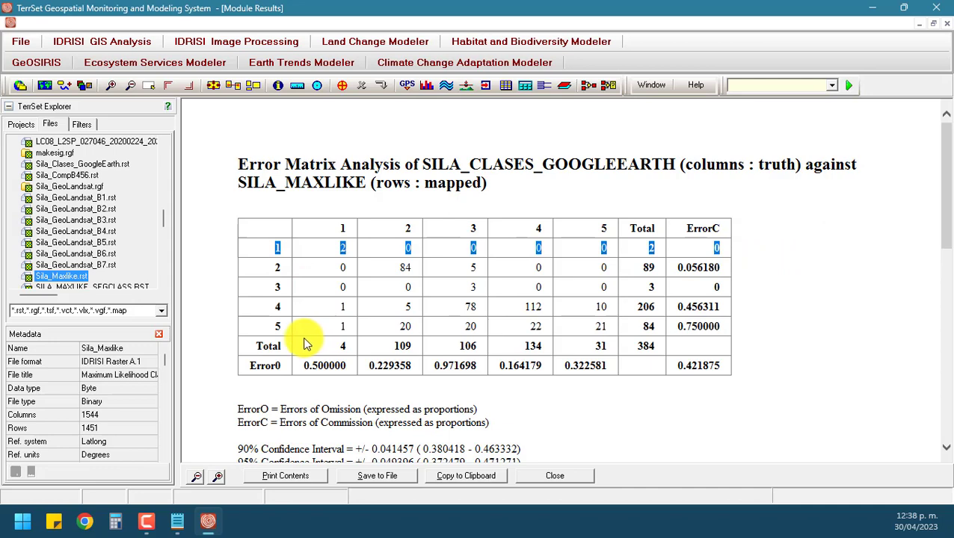
{"action": "double_click", "coordinate": [277, 306]}
{"action": "left_click_drag", "start_coordinate": [320, 310], "coordinate": [649, 310]}
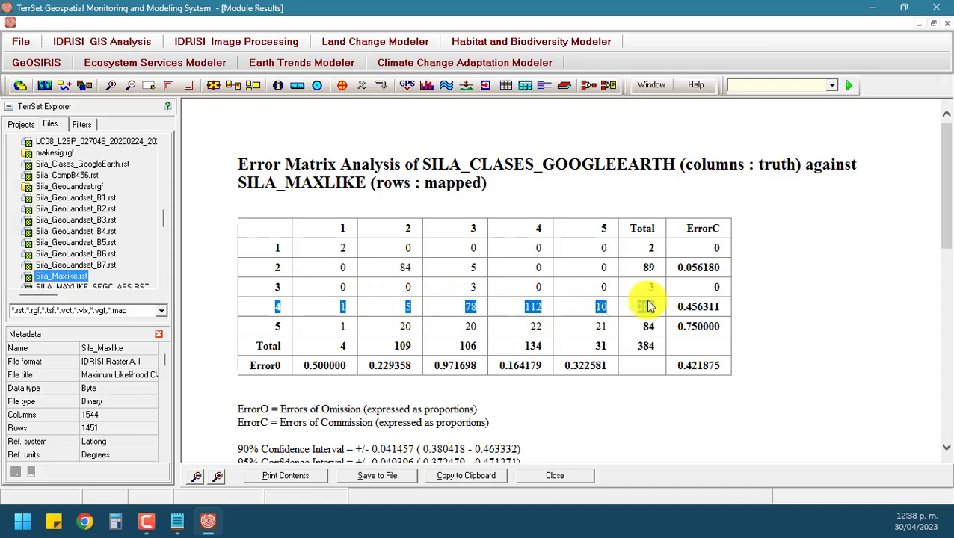
{"action": "mouse_move", "coordinate": [693, 232]}
{"action": "left_mouse_down"}
{"action": "mouse_move", "coordinate": [702, 340]}
{"action": "mouse_move", "coordinate": [702, 239]}
{"action": "left_mouse_up"}
{"action": "left_click", "coordinate": [702, 224]}
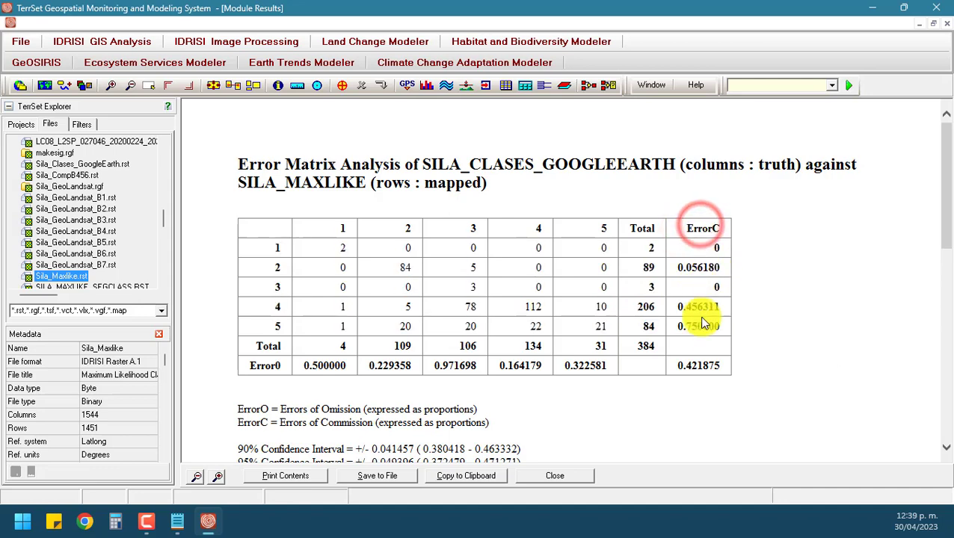
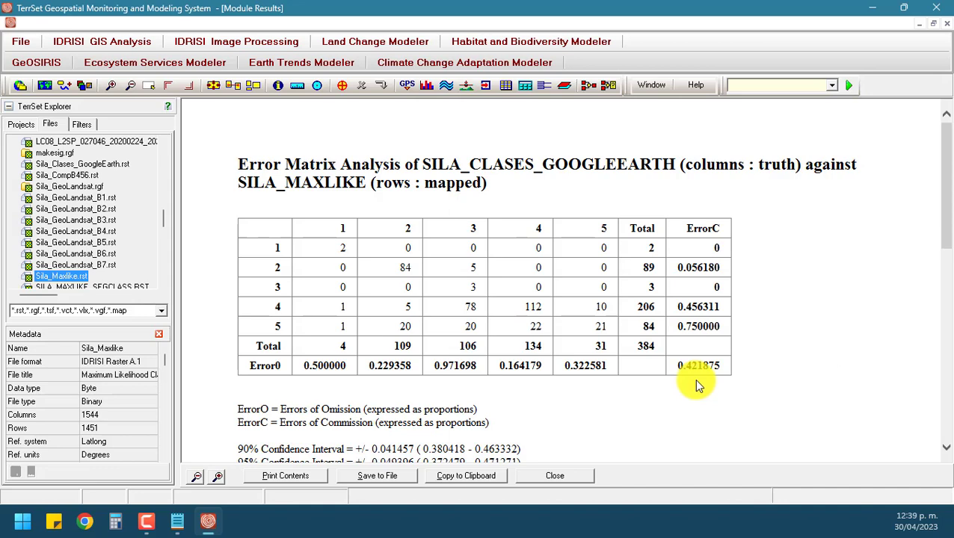
{"action": "scroll", "coordinate": [688, 378], "scroll_direction": "down", "scroll_amount": 3}
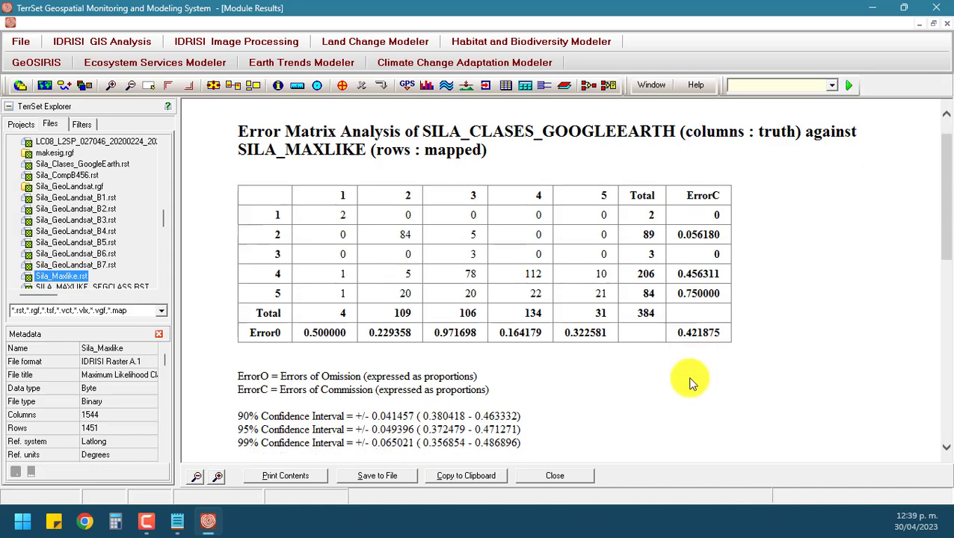
{"action": "scroll", "coordinate": [687, 377], "scroll_direction": "up", "scroll_amount": 3}
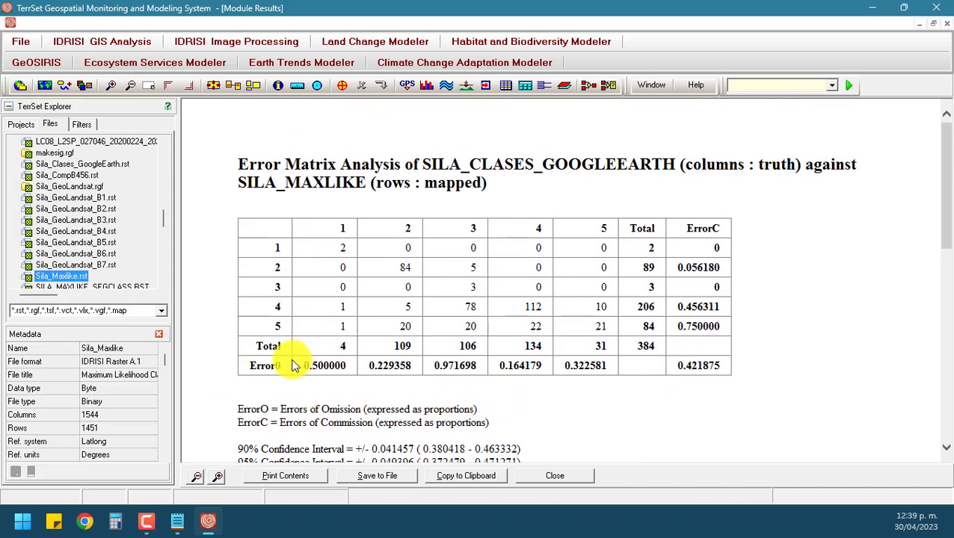
- Examine the omission error row (ErrorO) and the cell where mapped class 2 meets reference class 3
{"action": "left_click_drag", "start_coordinate": [251, 365], "coordinate": [296, 359]}
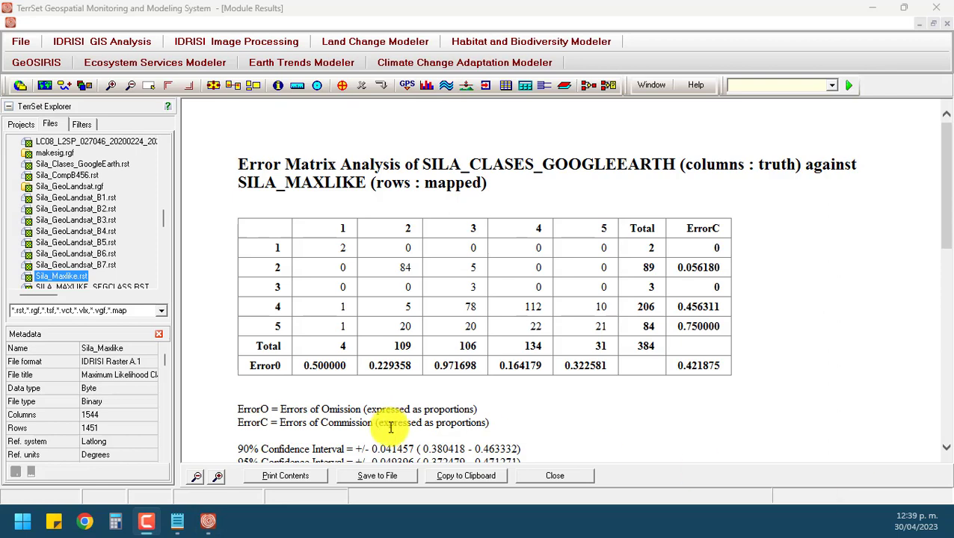
{"action": "left_click", "coordinate": [252, 370]}
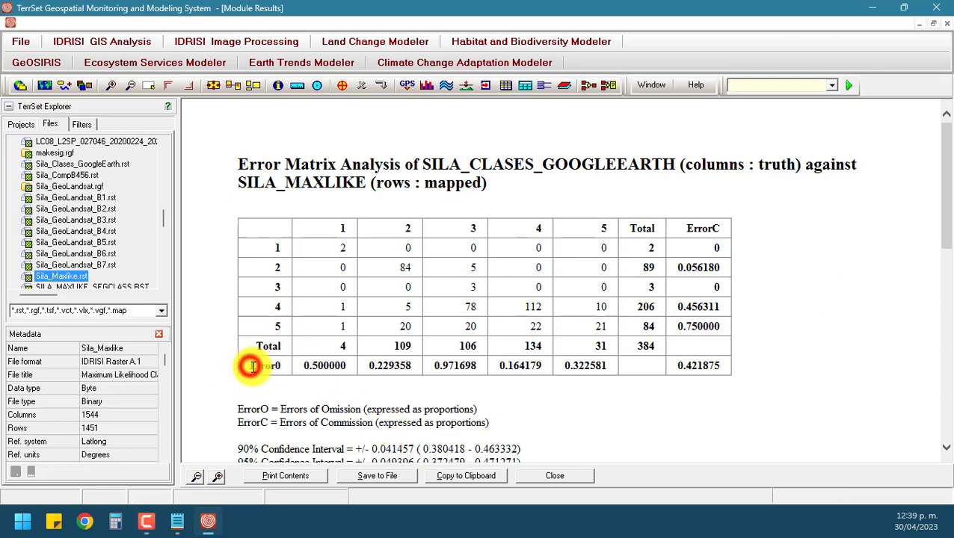
{"action": "left_click_drag", "start_coordinate": [253, 370], "coordinate": [273, 366]}
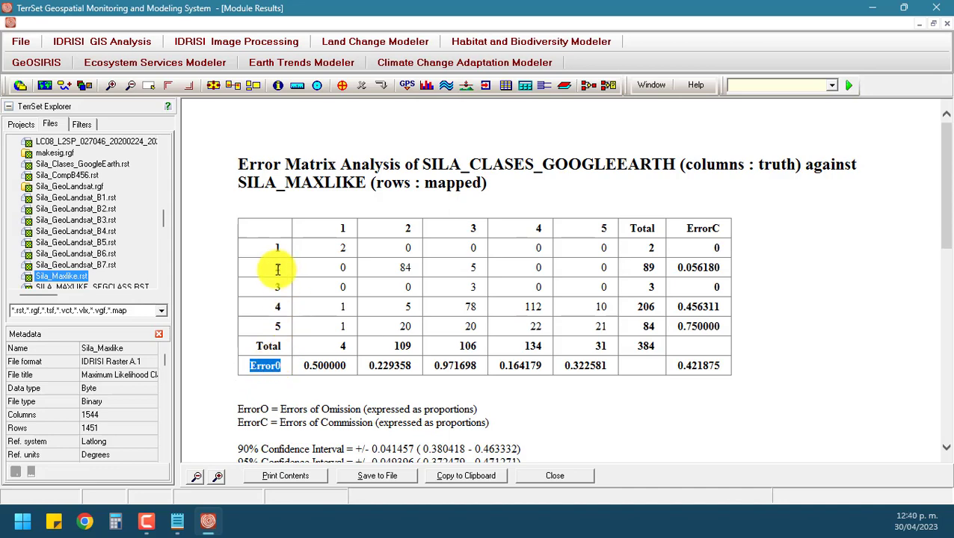
{"action": "left_click_drag", "start_coordinate": [276, 270], "coordinate": [284, 270]}
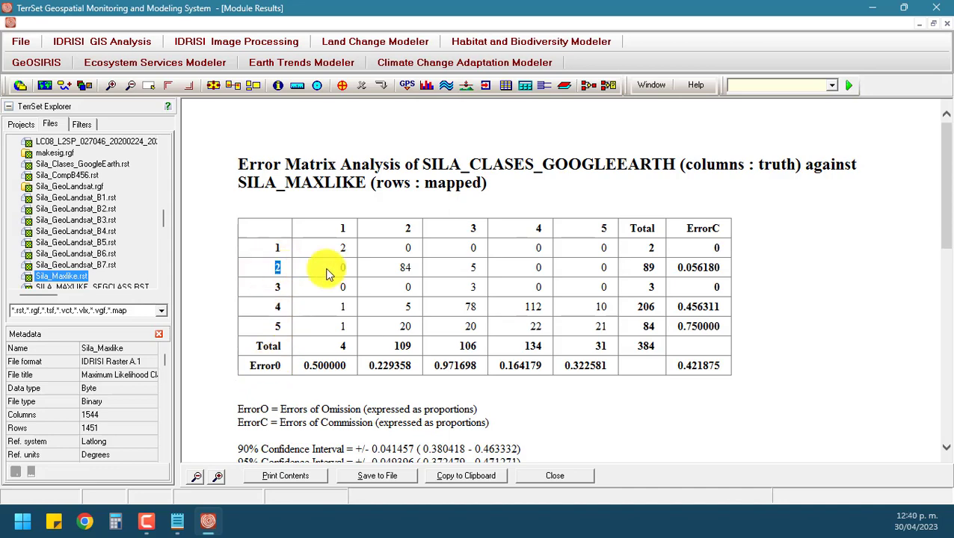
{"action": "double_click", "coordinate": [472, 267]}
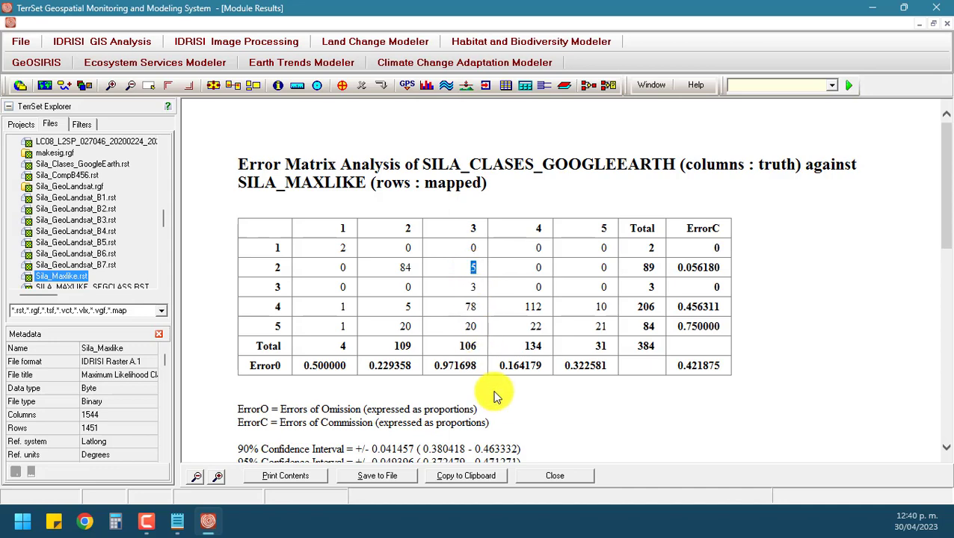
{"action": "double_click", "coordinate": [472, 228]}
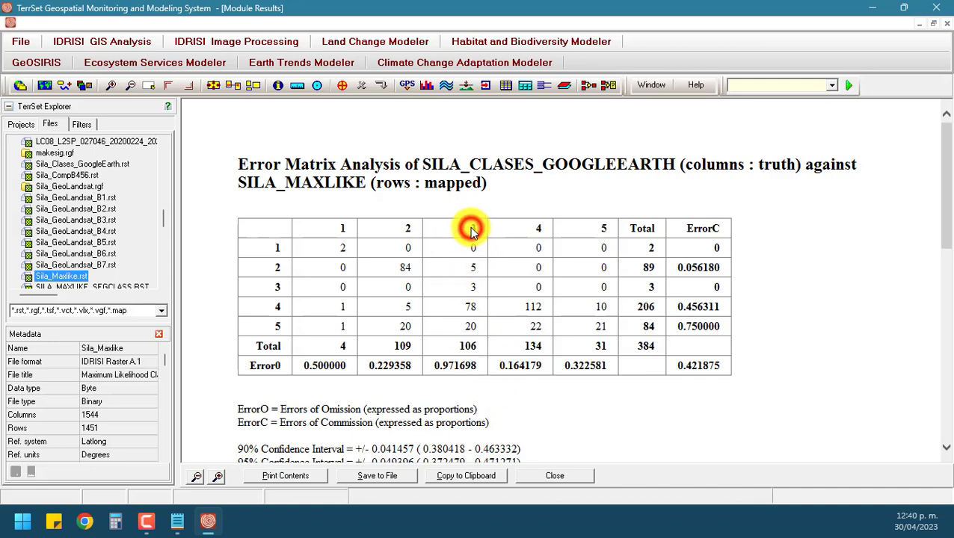
{"action": "double_click", "coordinate": [472, 268]}
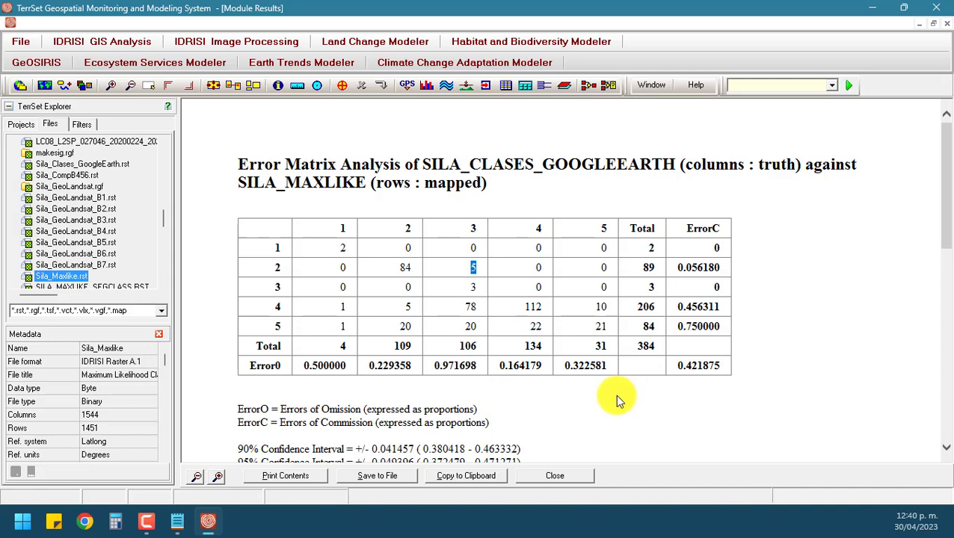
- Review the Kappa Index of Agreement tables for both reference images and highlight the Overall Kappa line
{"action": "scroll", "coordinate": [562, 395], "scroll_direction": "down", "scroll_amount": 2}
{"action": "scroll", "coordinate": [583, 363], "scroll_direction": "down", "scroll_amount": 10}
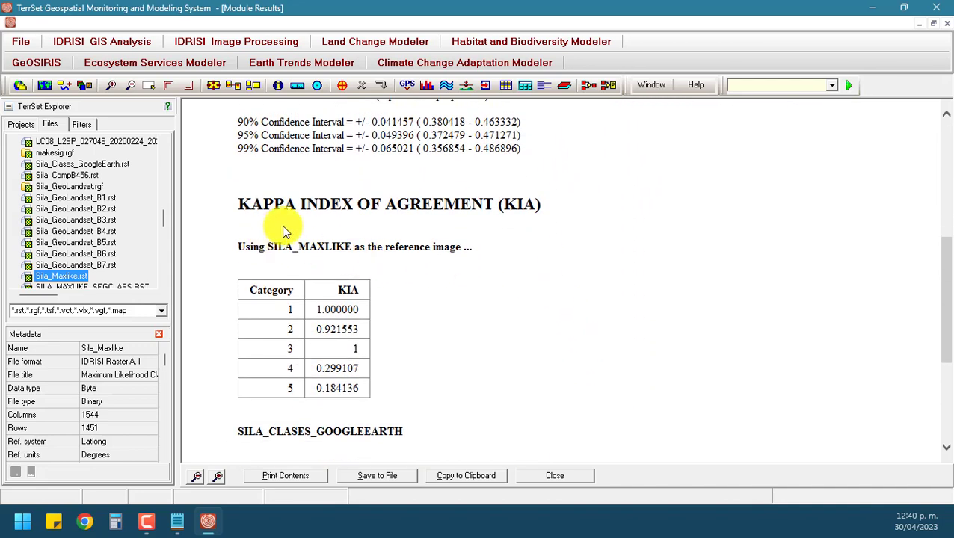
{"action": "scroll", "coordinate": [453, 313], "scroll_direction": "down", "scroll_amount": 4}
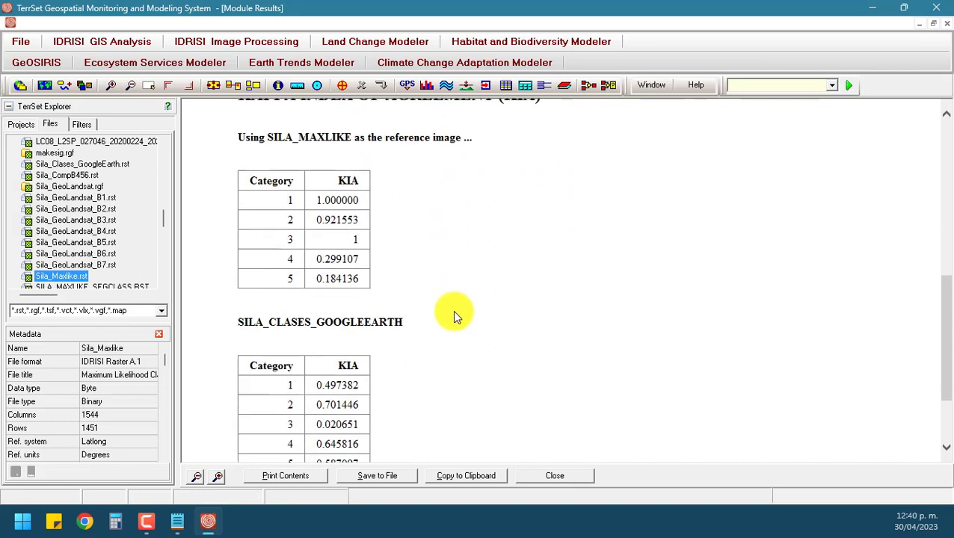
{"action": "scroll", "coordinate": [452, 310], "scroll_direction": "down", "scroll_amount": 4}
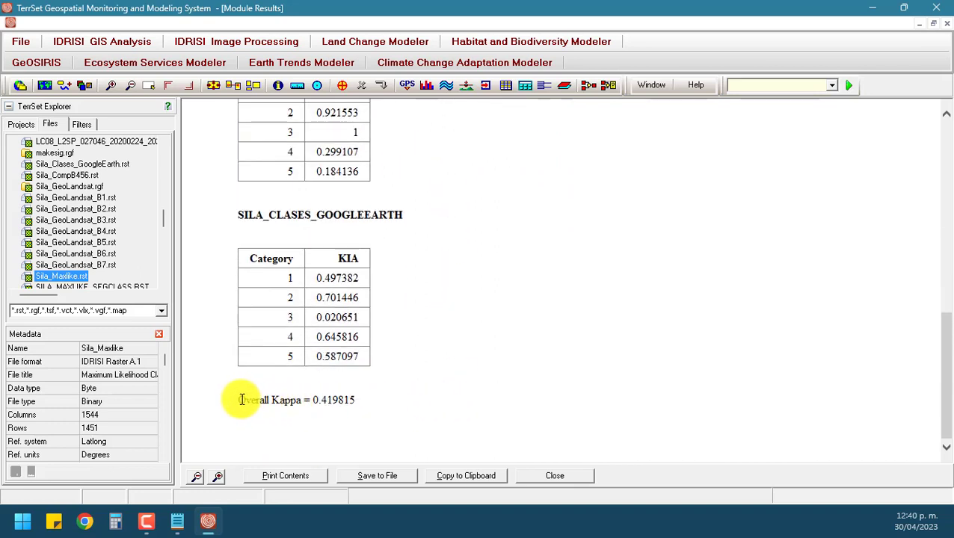
{"action": "left_click_drag", "start_coordinate": [238, 398], "coordinate": [402, 396]}
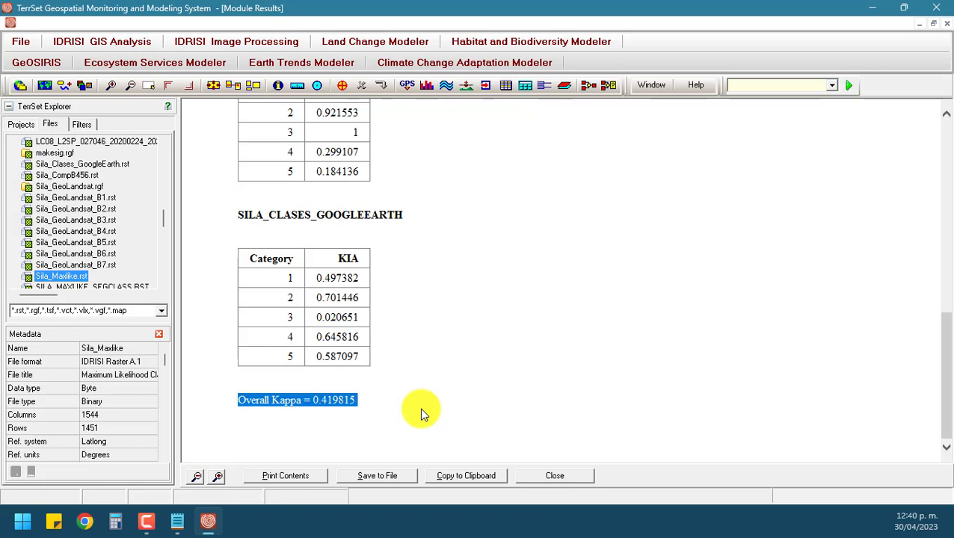
{"action": "scroll", "coordinate": [413, 411], "scroll_direction": "up", "scroll_amount": 1}
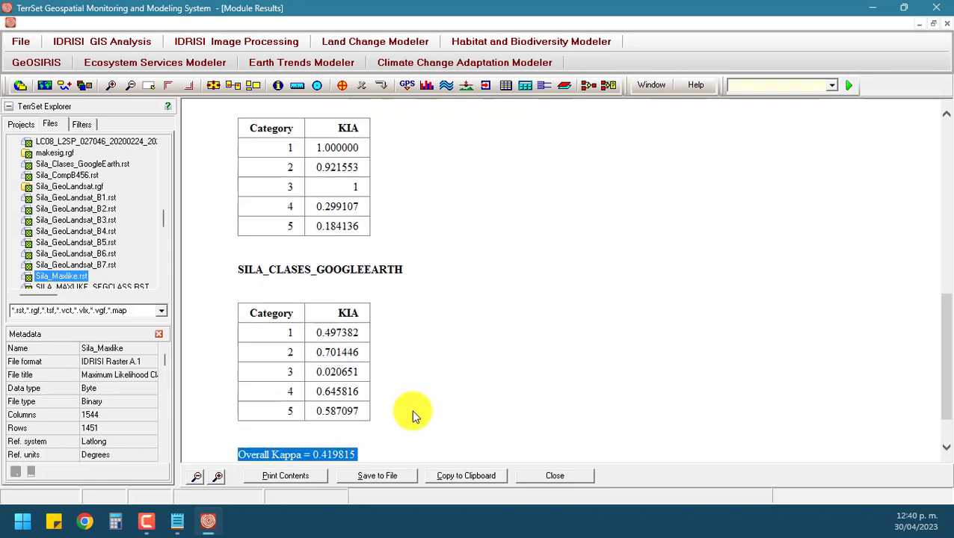
{"action": "scroll", "coordinate": [416, 416], "scroll_direction": "down", "scroll_amount": 1}
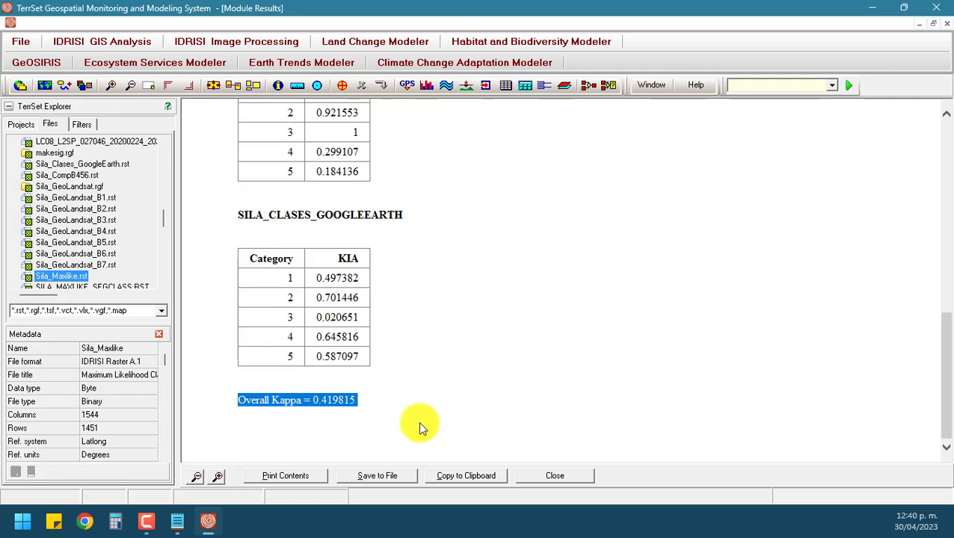
- Return to the error matrix and examine the class 4 row's confusion cells with classes 1, 2, 3 and 5
{"action": "scroll", "coordinate": [471, 389], "scroll_direction": "up", "scroll_amount": 12}
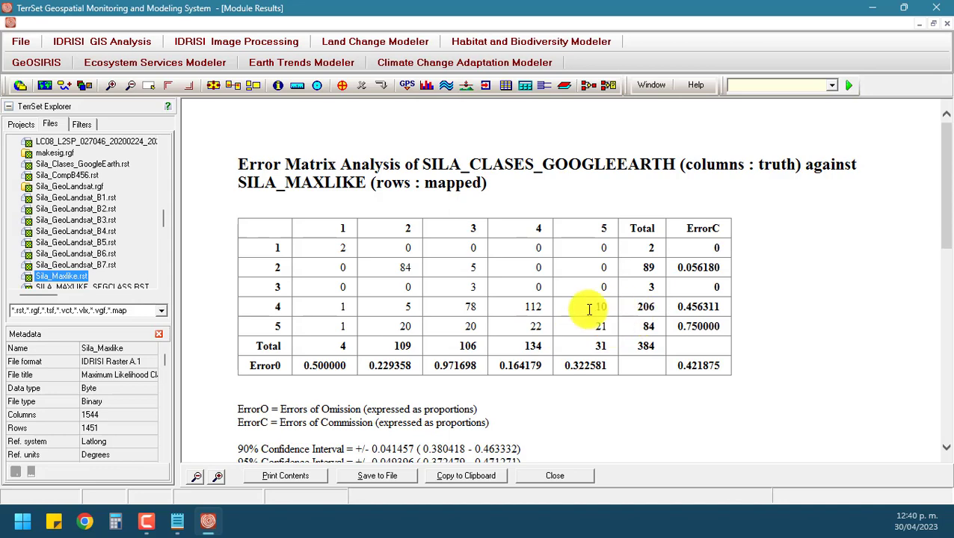
{"action": "double_click", "coordinate": [341, 306]}
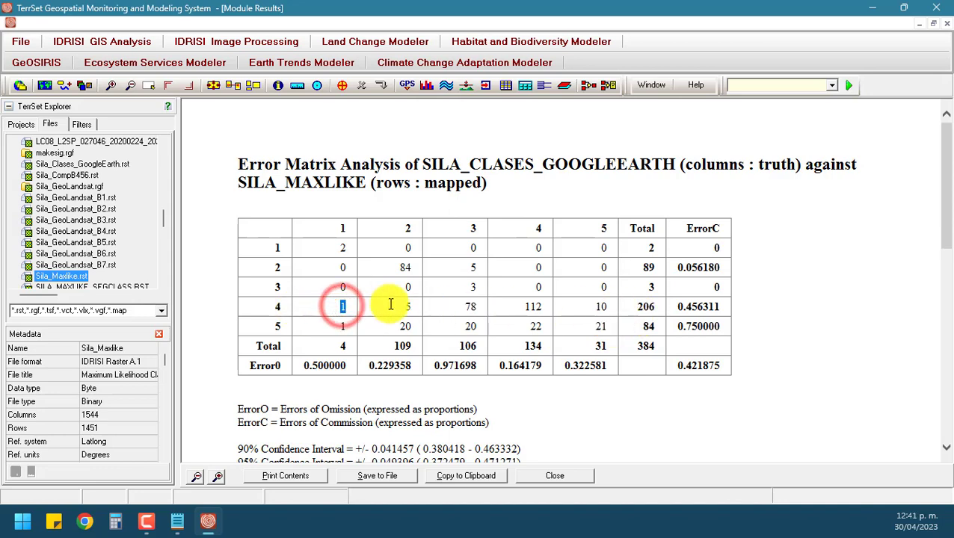
{"action": "double_click", "coordinate": [467, 307]}
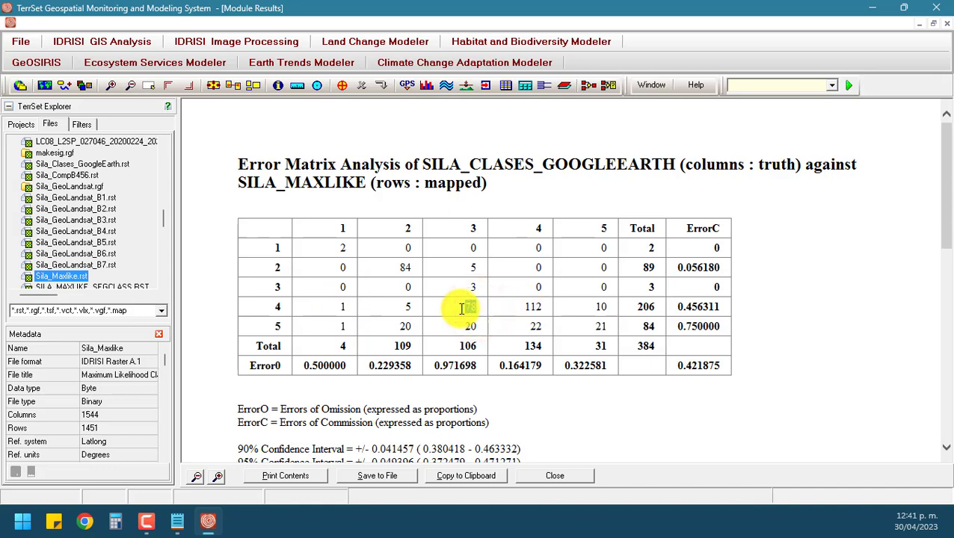
{"action": "double_click", "coordinate": [410, 307]}
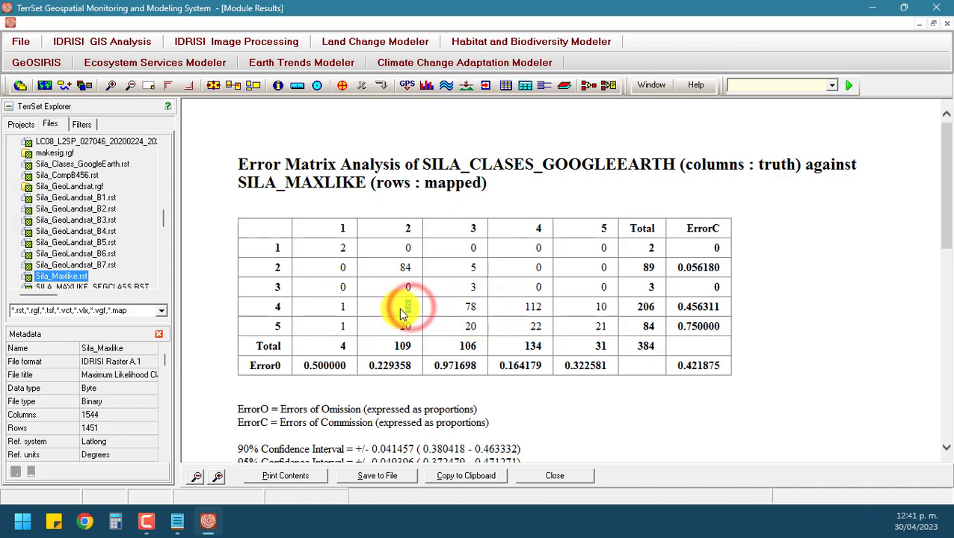
{"action": "double_click", "coordinate": [601, 306]}
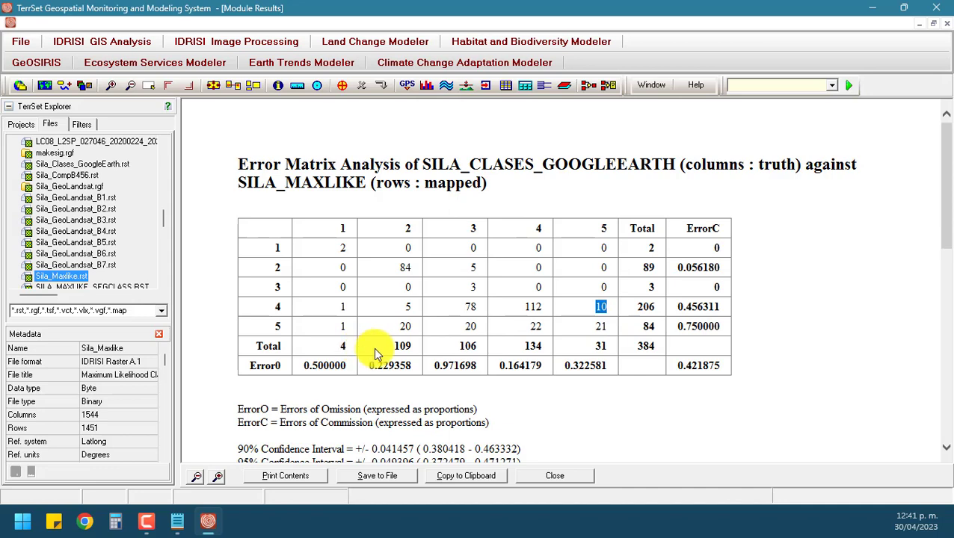
- Examine the class 5 row's confusion cells with reference classes 2 to 5 and highlight the class 4 and 5 rows
{"action": "double_click", "coordinate": [535, 326]}
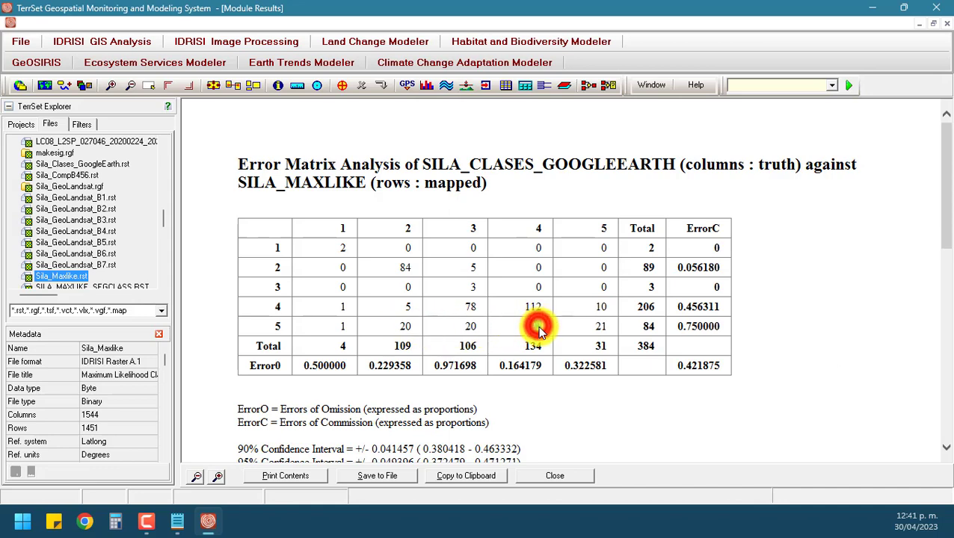
{"action": "double_click", "coordinate": [600, 324]}
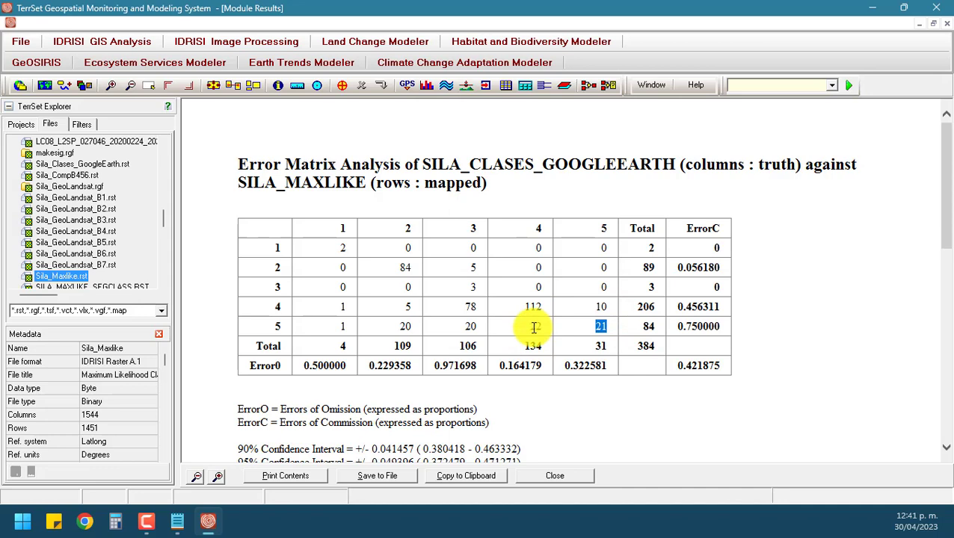
{"action": "double_click", "coordinate": [534, 327]}
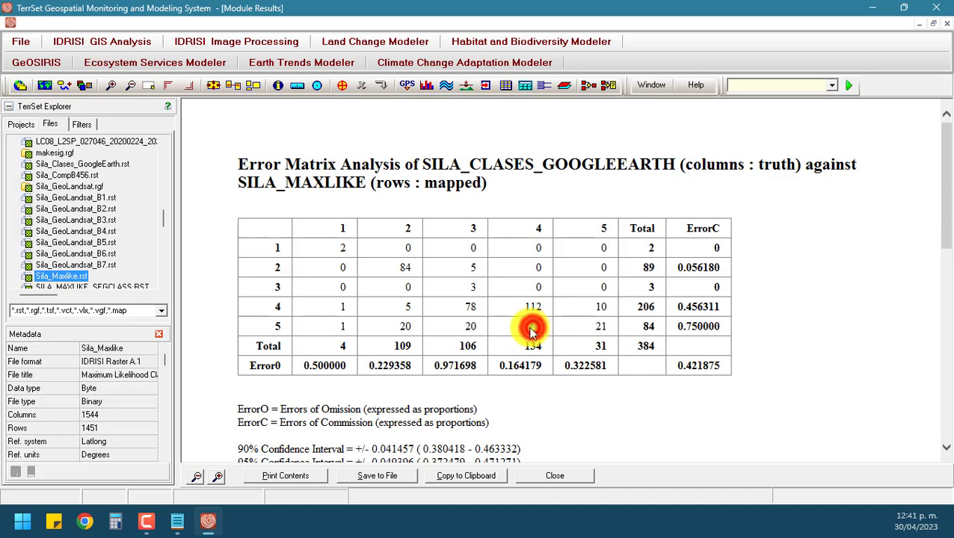
{"action": "double_click", "coordinate": [470, 326]}
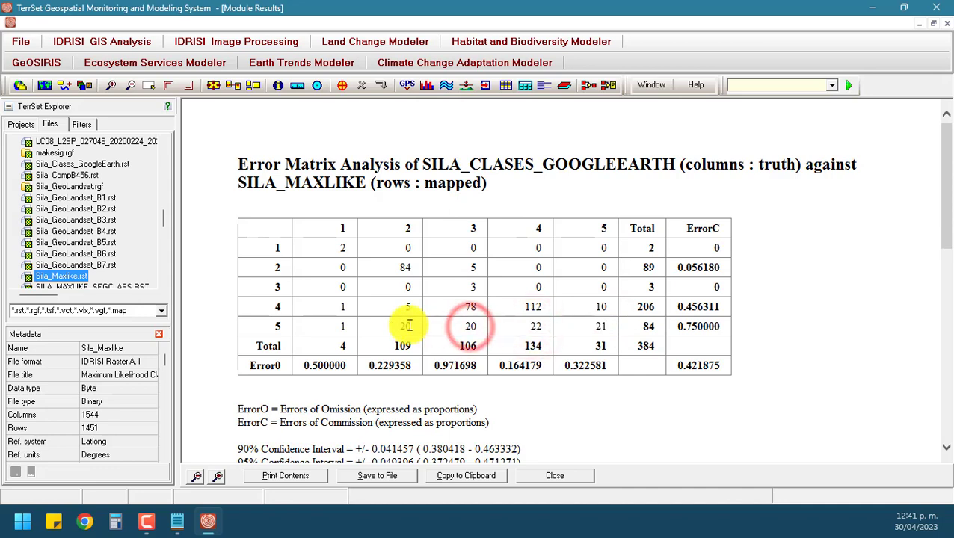
{"action": "double_click", "coordinate": [404, 326]}
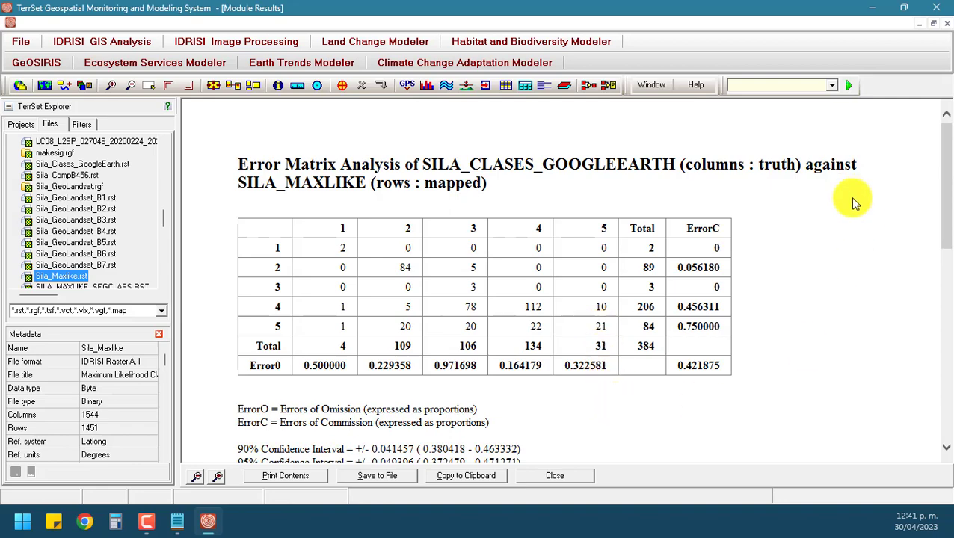
{"action": "scroll", "coordinate": [819, 305], "scroll_direction": "down", "scroll_amount": 10}
{"action": "scroll", "coordinate": [819, 304], "scroll_direction": "up", "scroll_amount": 10}
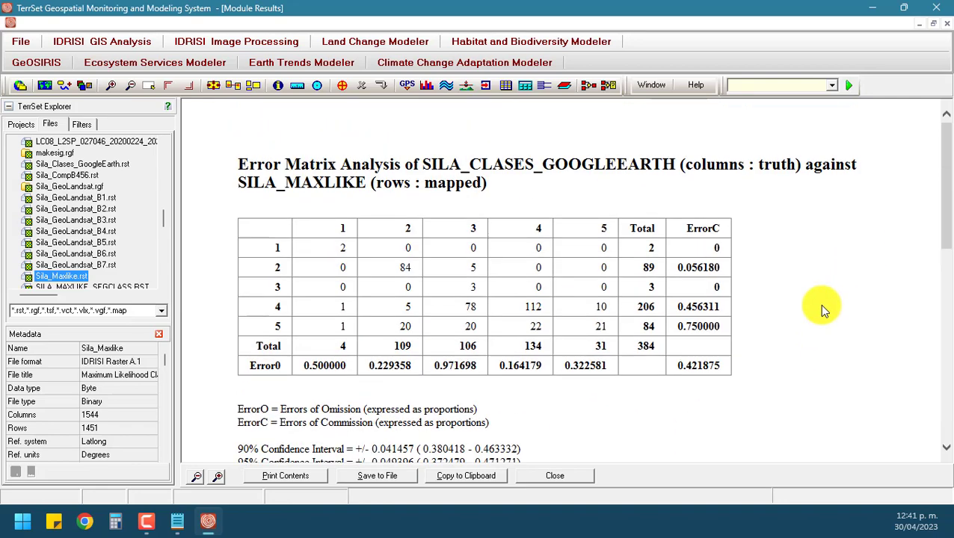
{"action": "left_click_drag", "start_coordinate": [278, 307], "coordinate": [774, 341]}
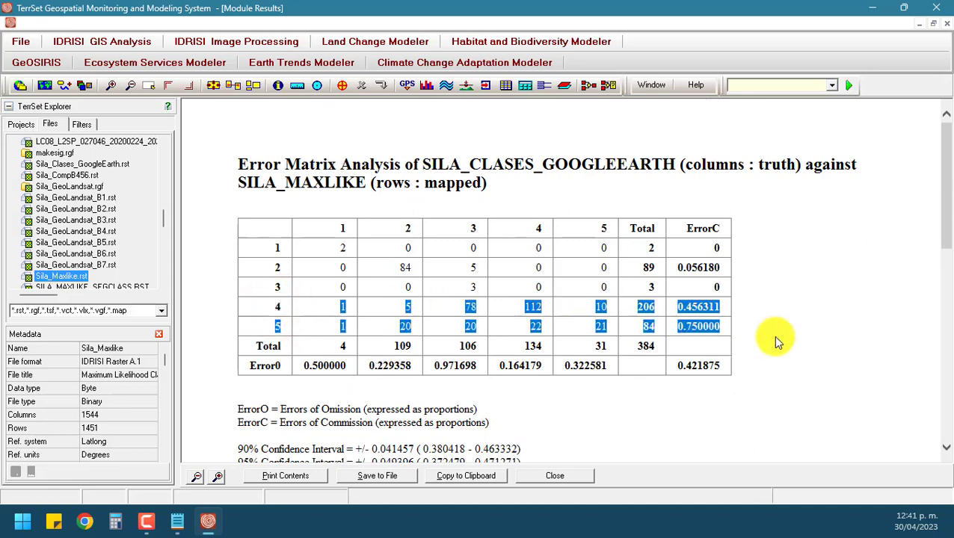
- Restore the error matrix results to a floating window, view the Maximum Likelihood map beside it, and close the results
{"action": "left_click", "coordinate": [932, 28]}
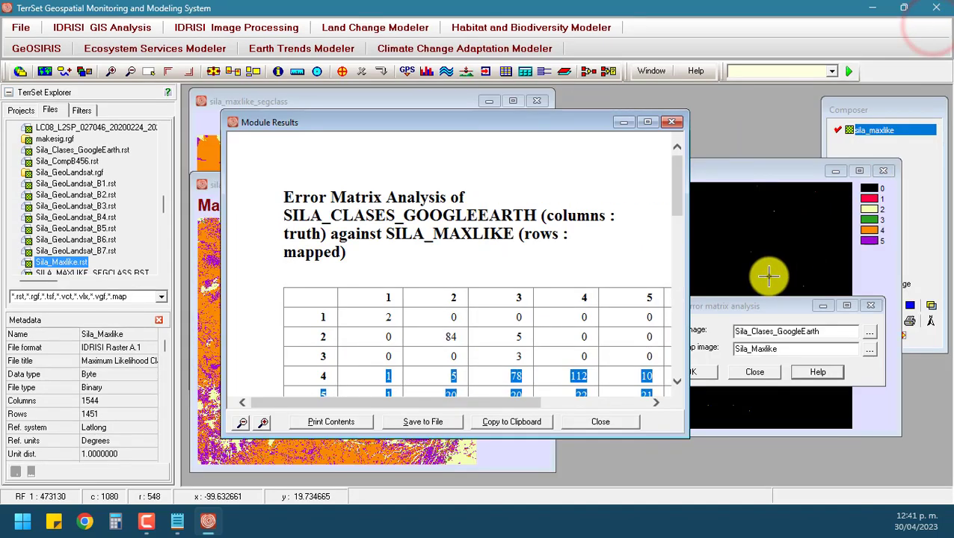
{"action": "left_click", "coordinate": [752, 309]}
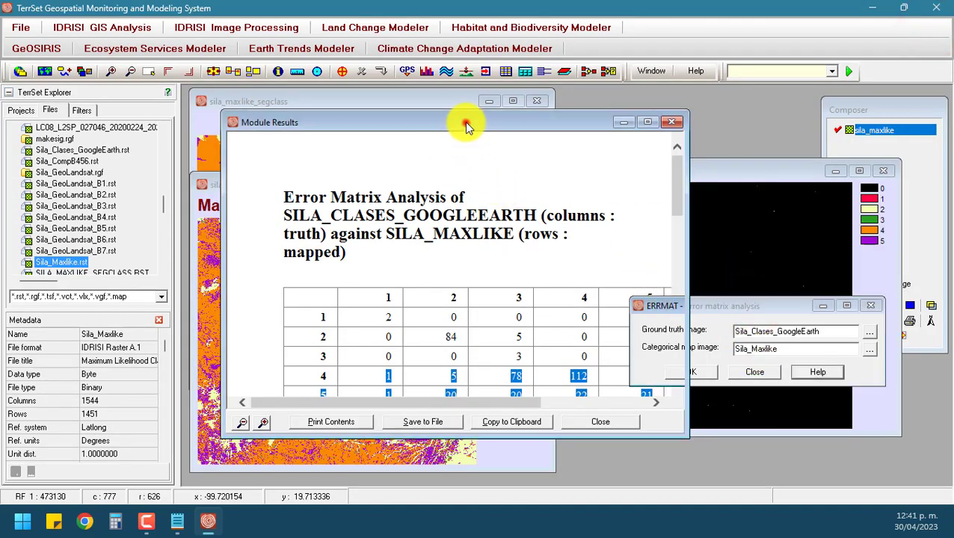
{"action": "left_click_drag", "start_coordinate": [460, 121], "coordinate": [718, 98]}
{"action": "left_click", "coordinate": [258, 185]}
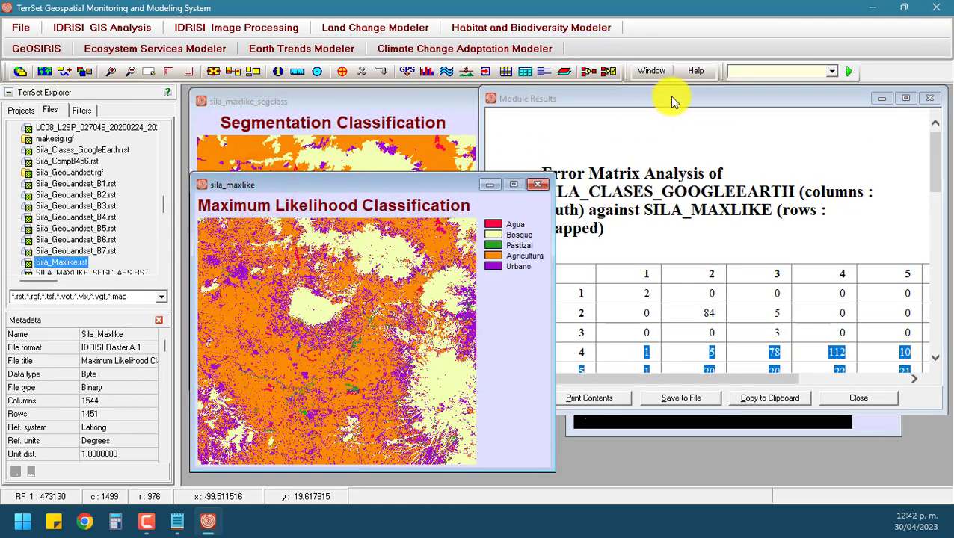
{"action": "left_click_drag", "start_coordinate": [669, 96], "coordinate": [542, 106]}
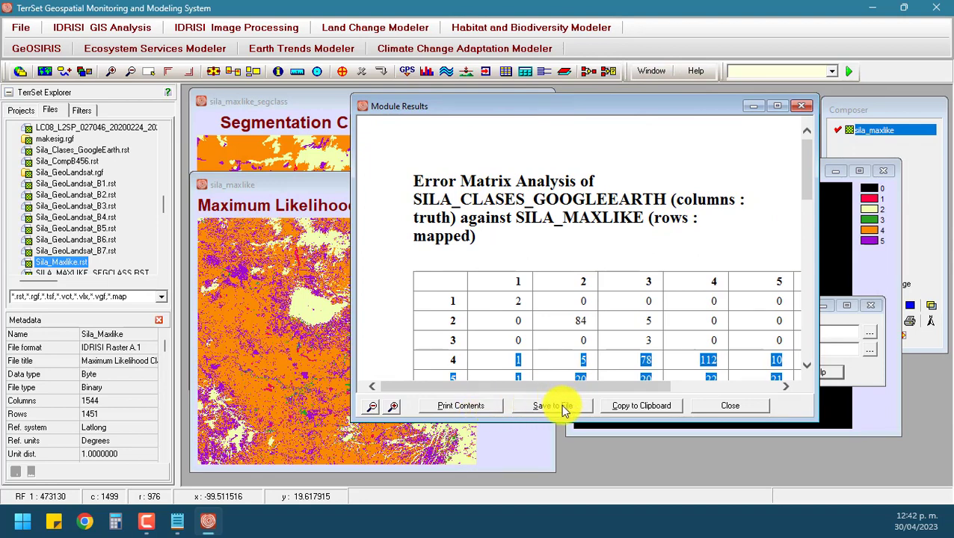
{"action": "left_click", "coordinate": [737, 407]}
- Set SILA_MAXLIKE_SEGCLASS as the ERRMAT categorical map image and run the analysis against Sila_Clases_GoogleEarth
{"action": "left_click", "coordinate": [783, 347]}
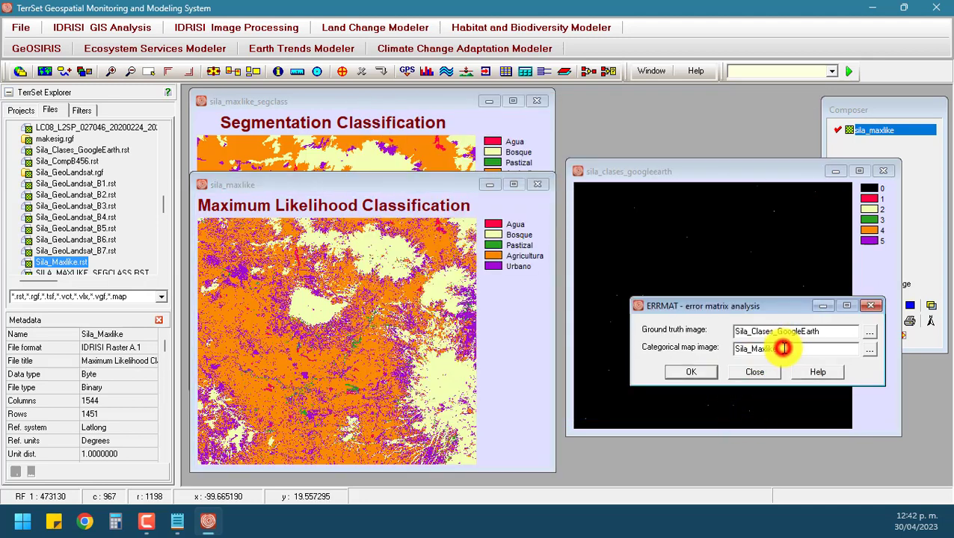
{"action": "scroll", "coordinate": [115, 256], "scroll_direction": "down", "scroll_amount": 1}
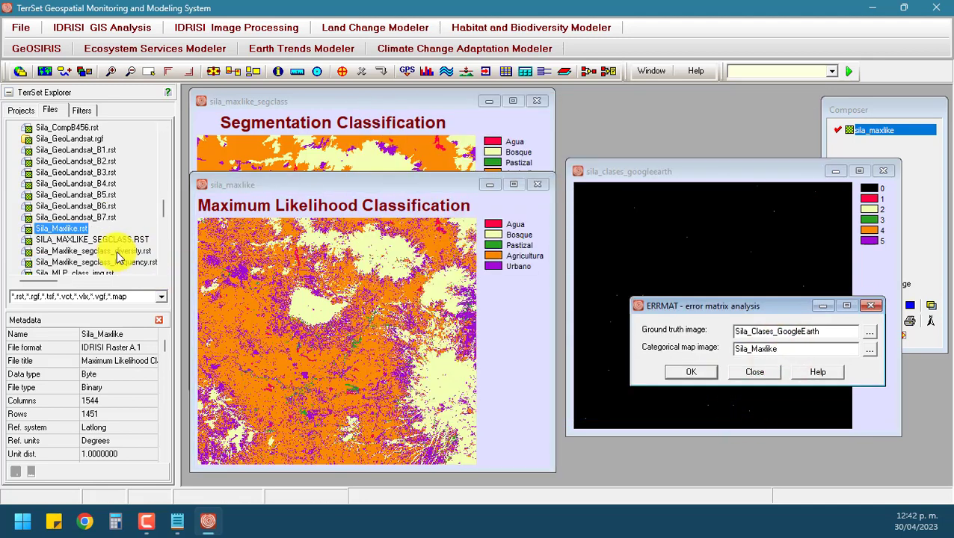
{"action": "left_click_drag", "start_coordinate": [122, 245], "coordinate": [791, 349]}
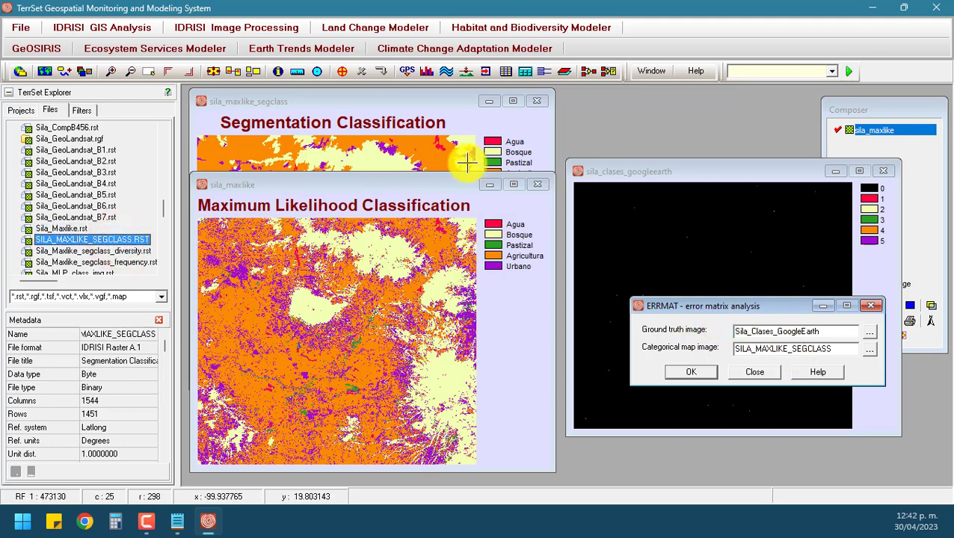
{"action": "left_click", "coordinate": [400, 105]}
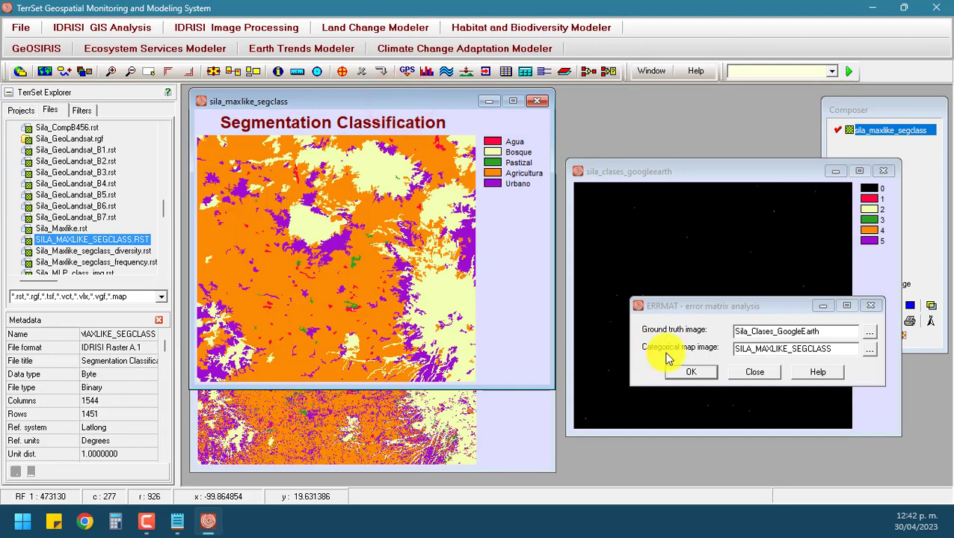
{"action": "left_click", "coordinate": [700, 374]}
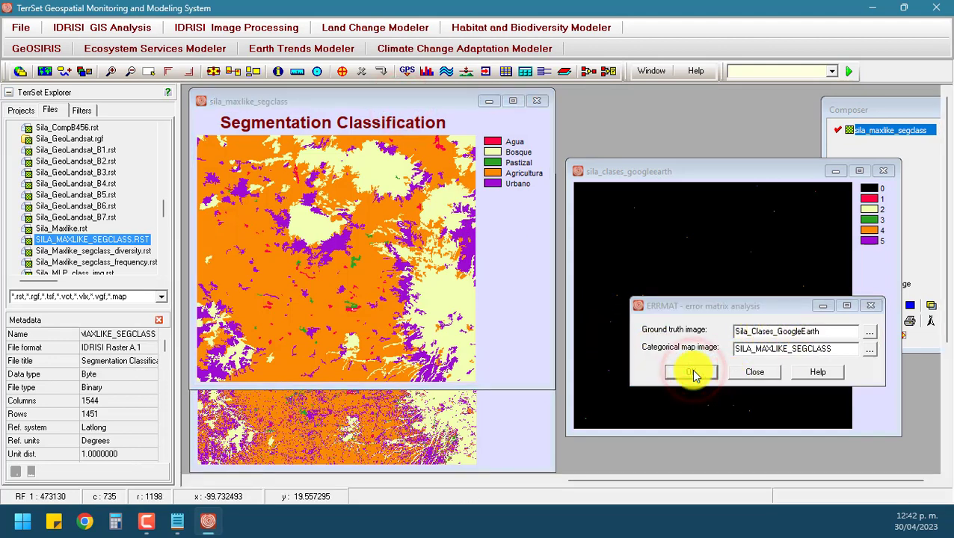
- Bring the SILA_MAXLIKE_SEGCLASS error matrix results window back into the visible workspace and maximize it
{"action": "left_click", "coordinate": [579, 482]}
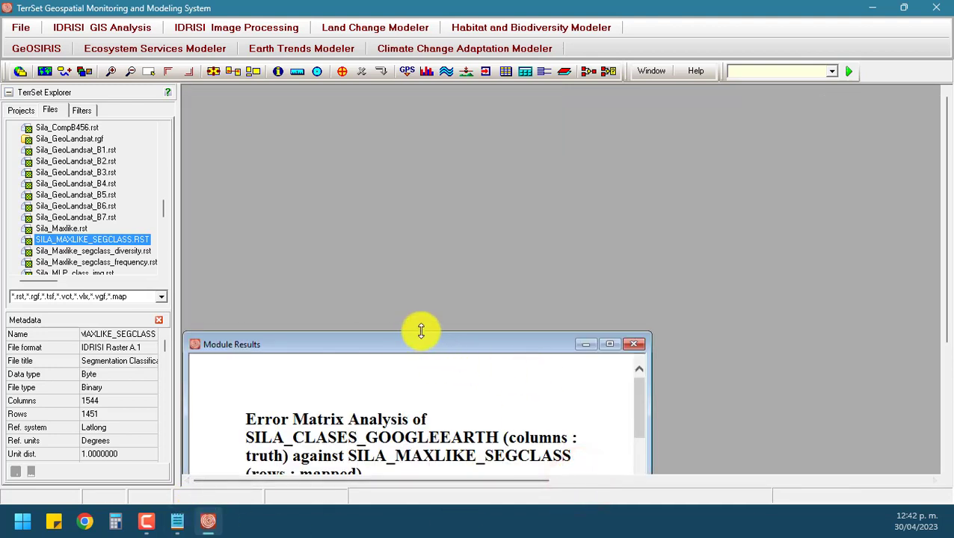
{"action": "left_click_drag", "start_coordinate": [417, 342], "coordinate": [408, 89]}
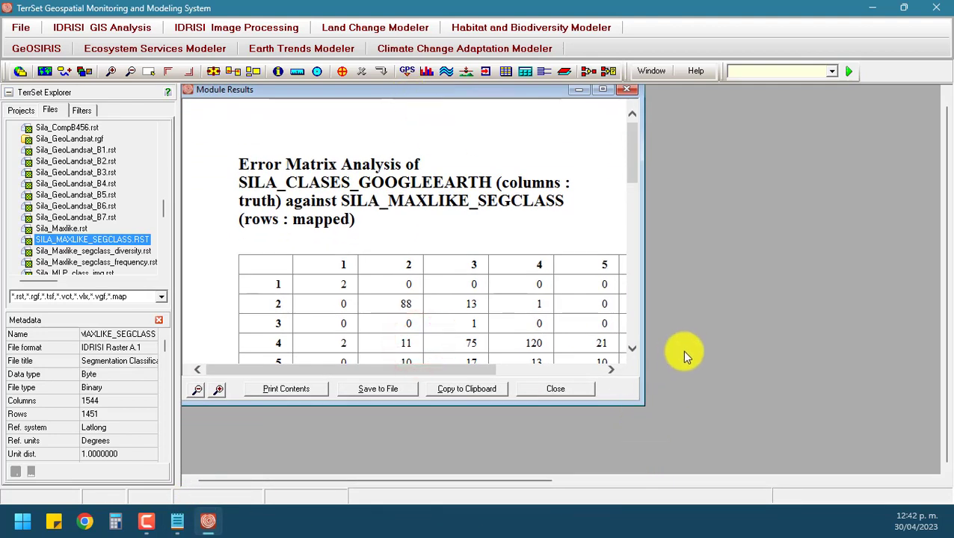
{"action": "left_click", "coordinate": [945, 93]}
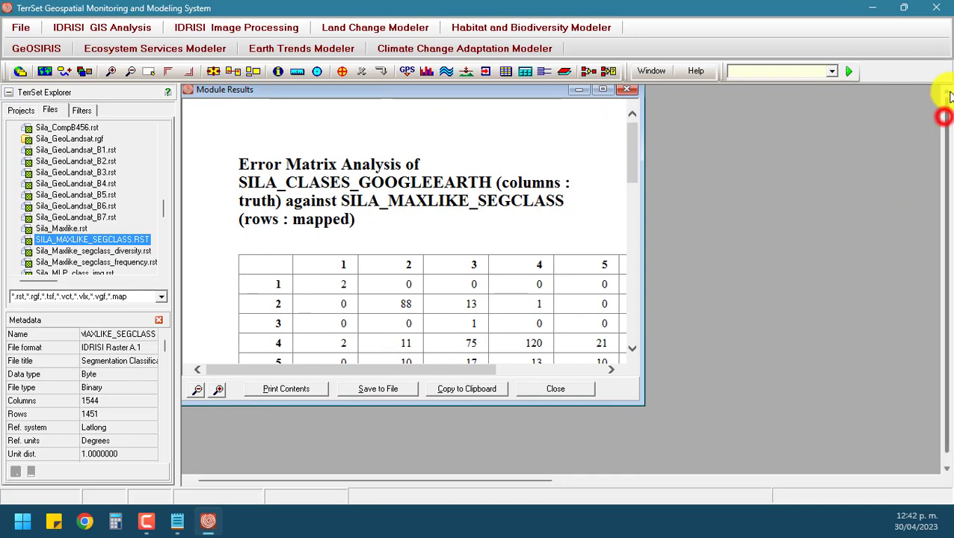
{"action": "left_click_drag", "start_coordinate": [414, 98], "coordinate": [927, 153]}
{"action": "left_click_drag", "start_coordinate": [714, 149], "coordinate": [916, 132]}
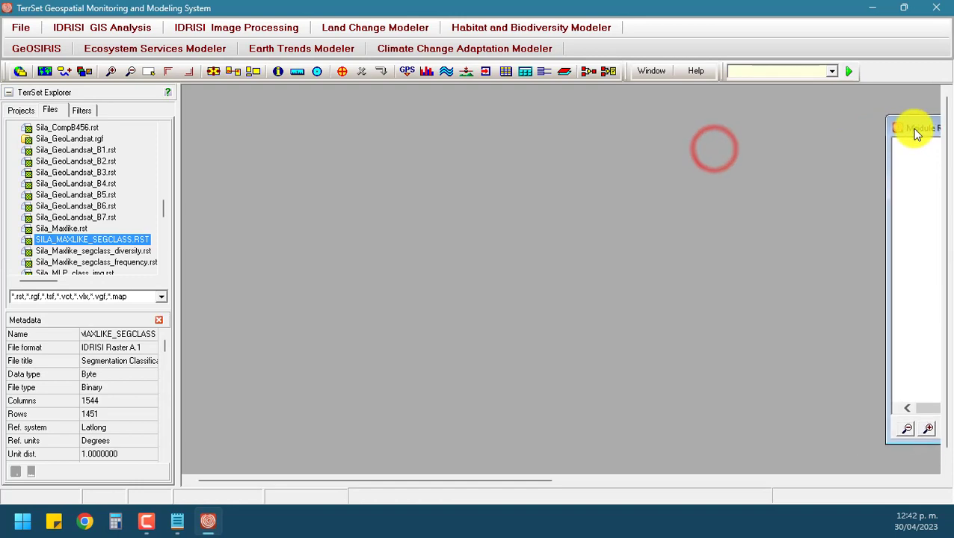
{"action": "left_click", "coordinate": [671, 476]}
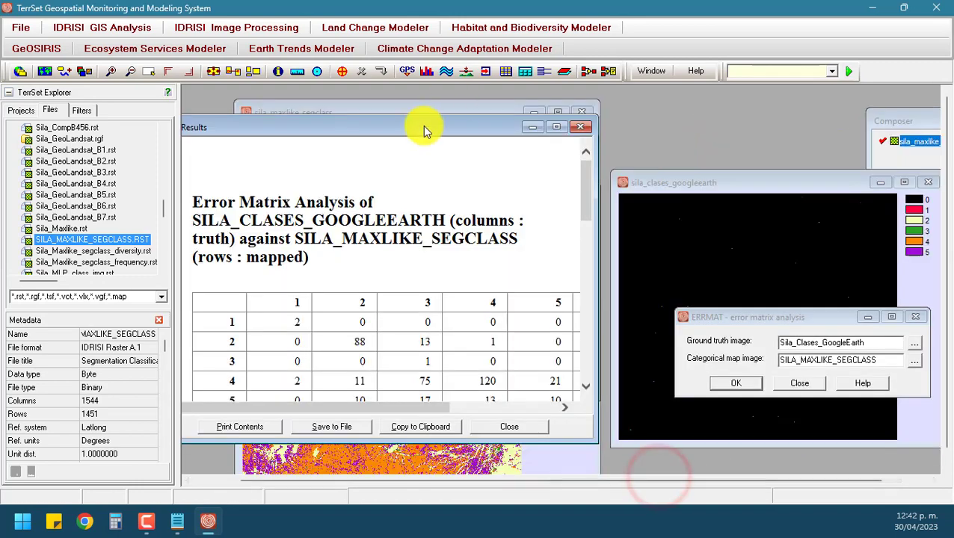
{"action": "left_click_drag", "start_coordinate": [423, 126], "coordinate": [602, 121]}
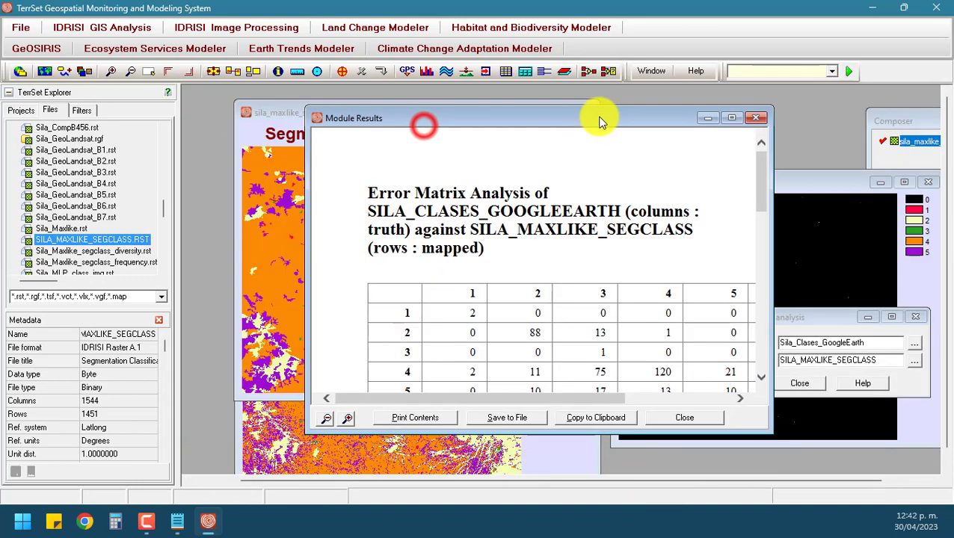
{"action": "left_click", "coordinate": [731, 118]}
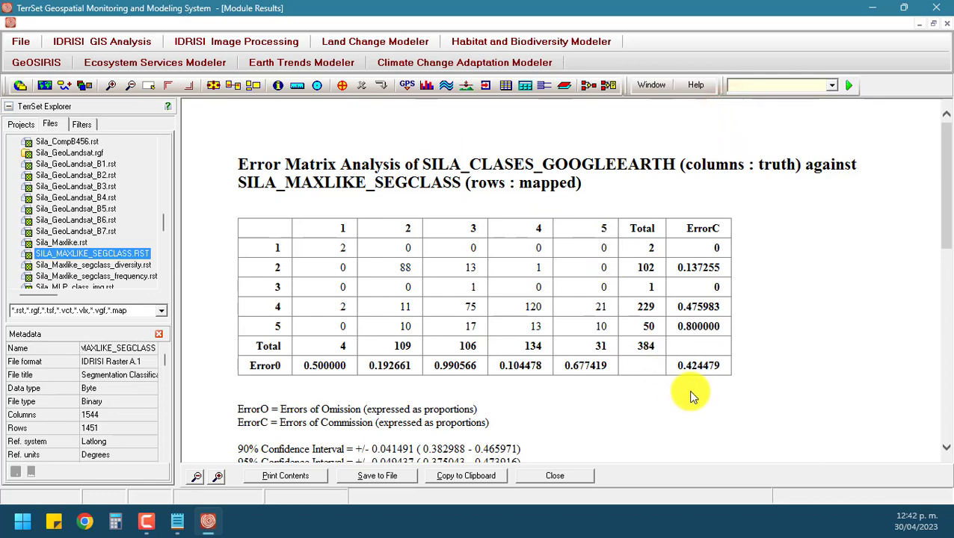
- Review the segmentation classification's overall error, confidence intervals, Kappa tables and Overall Kappa value
{"action": "left_click_drag", "start_coordinate": [680, 365], "coordinate": [720, 366]}
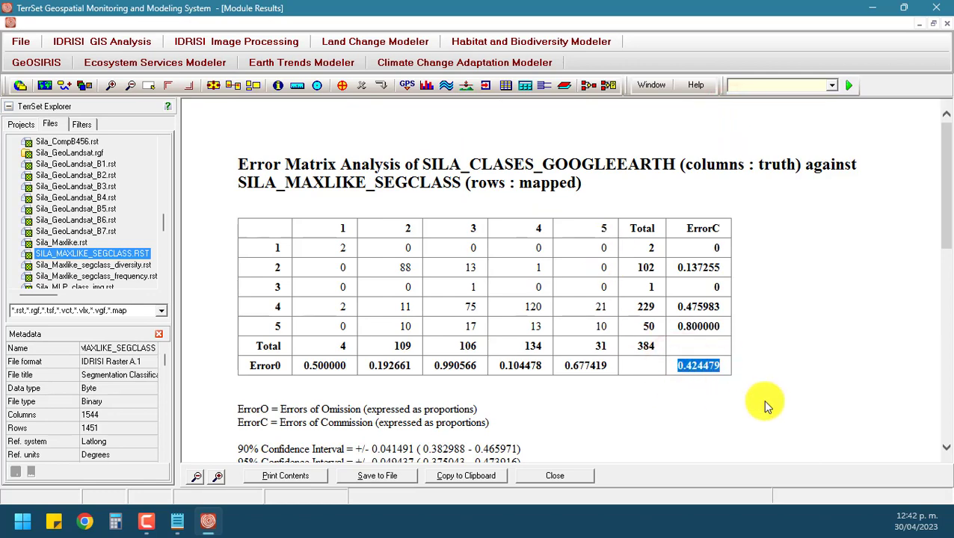
{"action": "scroll", "coordinate": [759, 402], "scroll_direction": "down", "scroll_amount": 1}
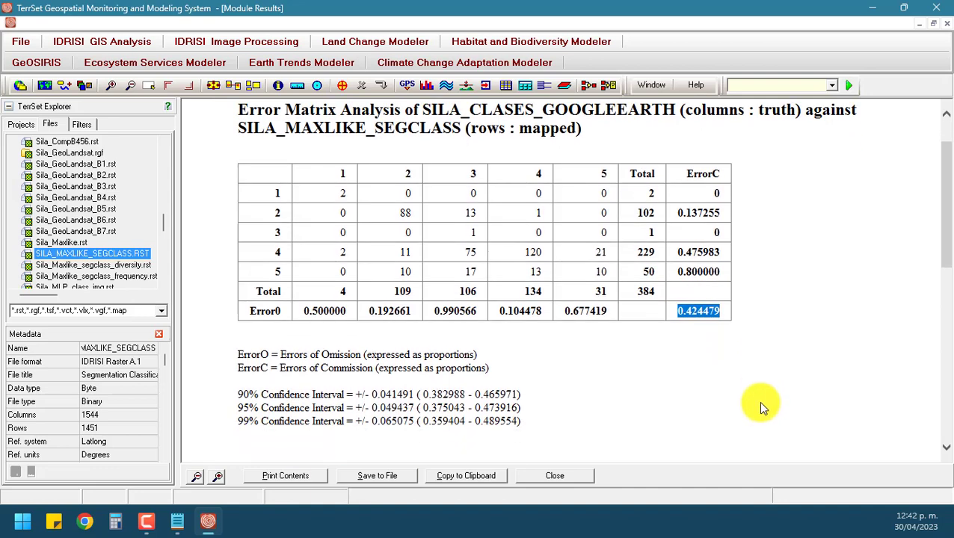
{"action": "scroll", "coordinate": [760, 405], "scroll_direction": "down", "scroll_amount": 1}
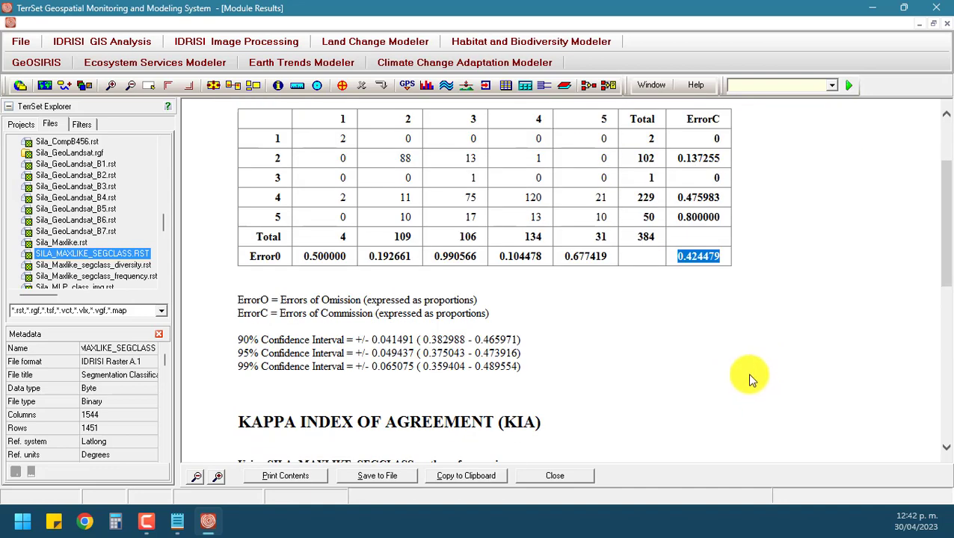
{"action": "scroll", "coordinate": [750, 381], "scroll_direction": "down", "scroll_amount": 7}
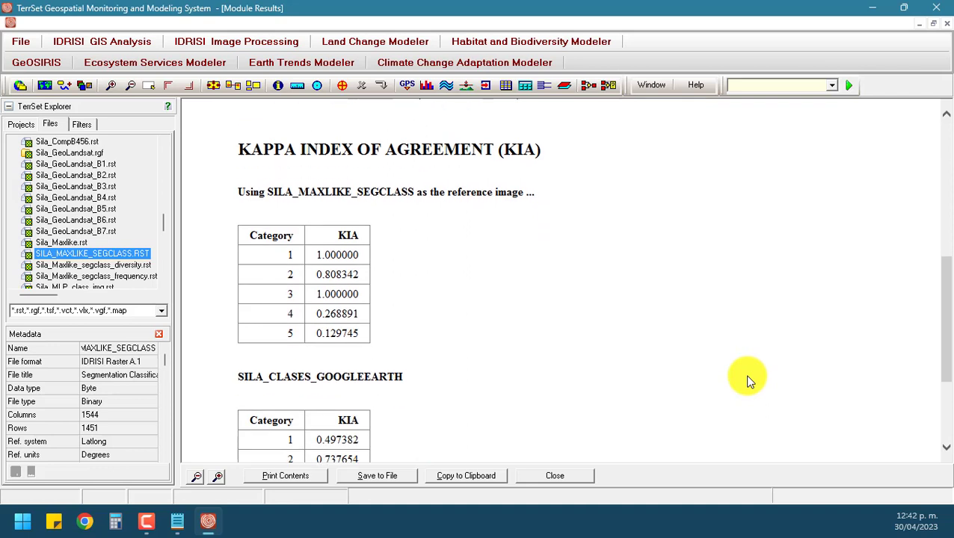
{"action": "scroll", "coordinate": [751, 381], "scroll_direction": "down", "scroll_amount": 1}
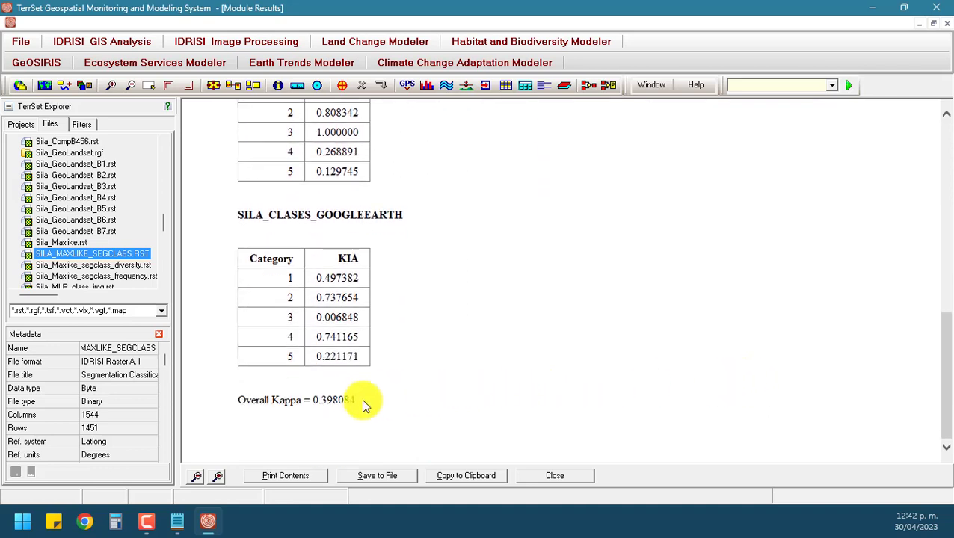
{"action": "left_click_drag", "start_coordinate": [311, 400], "coordinate": [385, 396]}
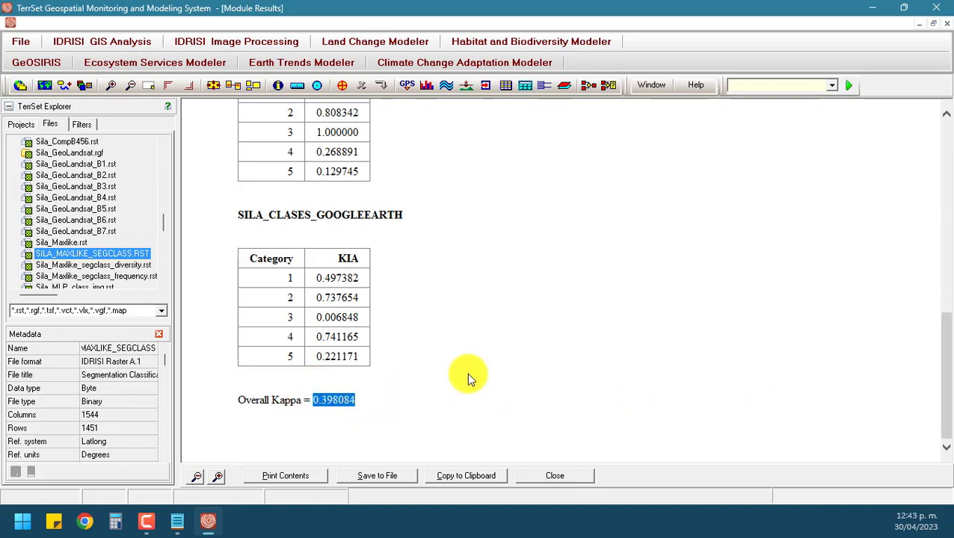
{"action": "scroll", "coordinate": [467, 372], "scroll_direction": "up", "scroll_amount": 10}
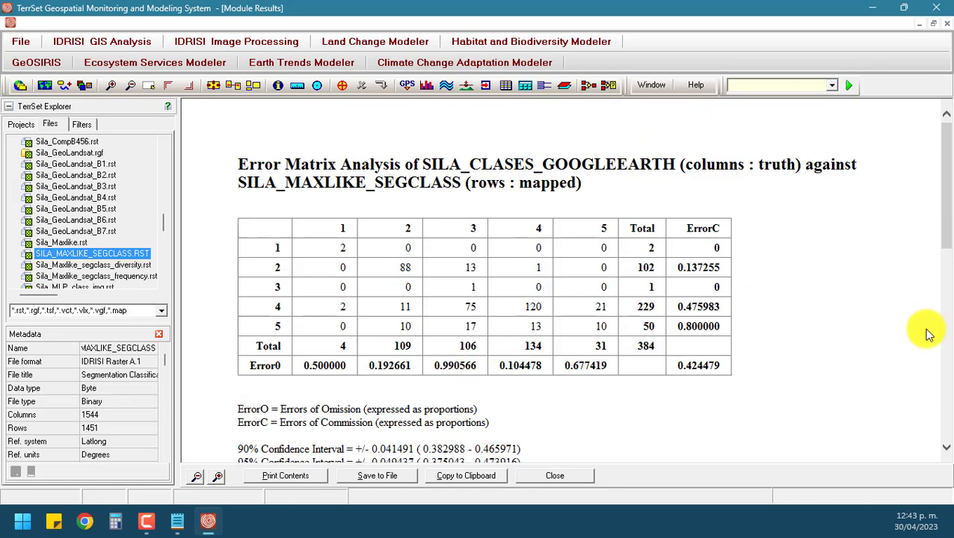
- Restore the results to a floating window, close the Segmentation and Maximum Likelihood maps, and move the results into the cleared space
{"action": "left_click", "coordinate": [934, 23]}
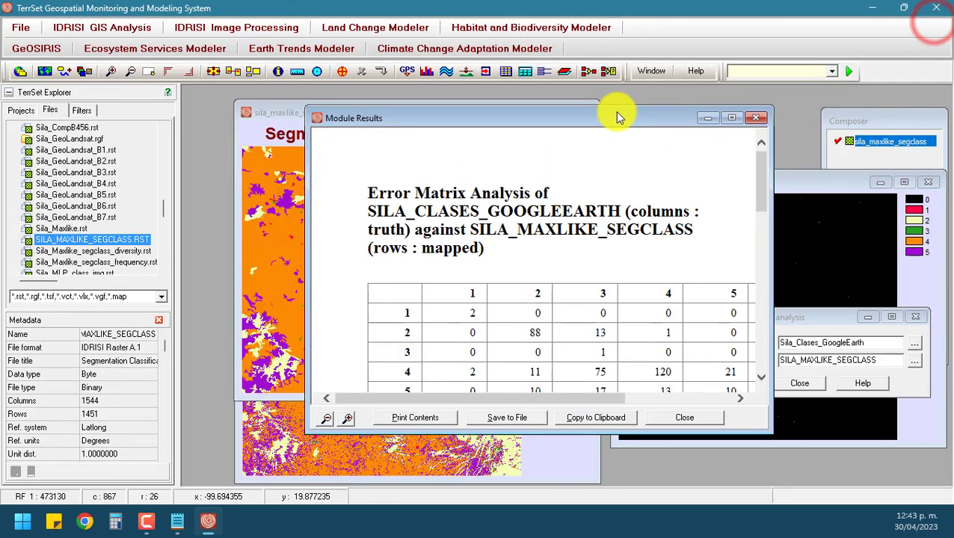
{"action": "left_click_drag", "start_coordinate": [528, 120], "coordinate": [733, 153]}
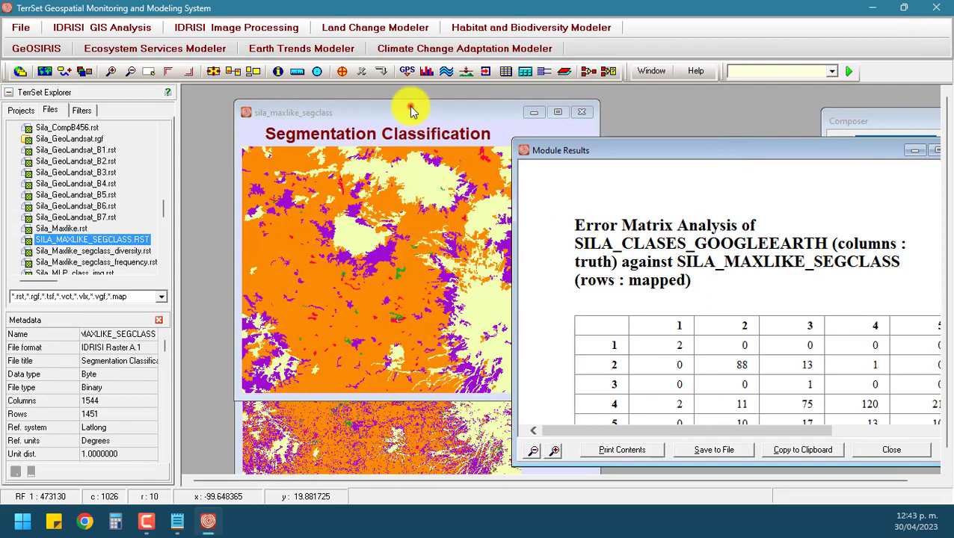
{"action": "left_click_drag", "start_coordinate": [409, 106], "coordinate": [680, 103]}
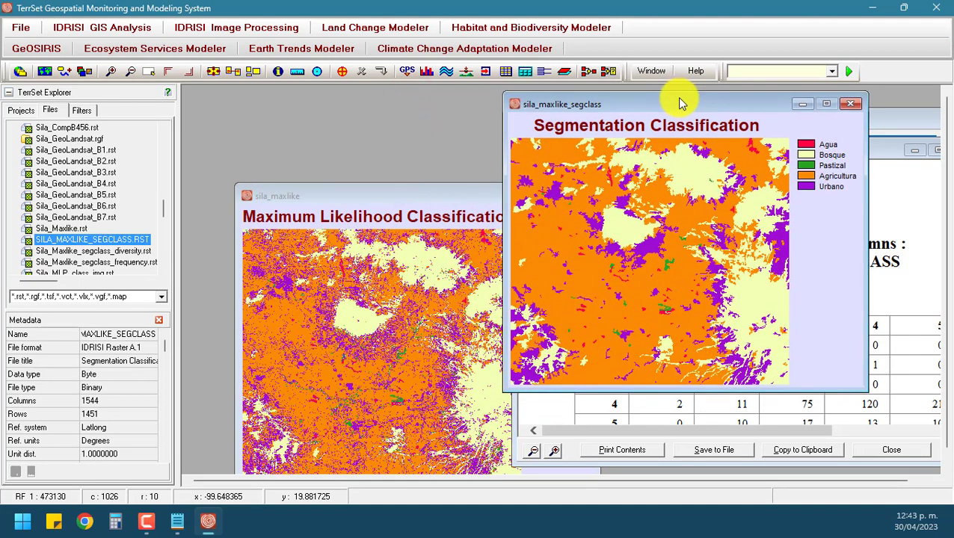
{"action": "left_click", "coordinate": [847, 106]}
{"action": "left_click", "coordinate": [447, 197]}
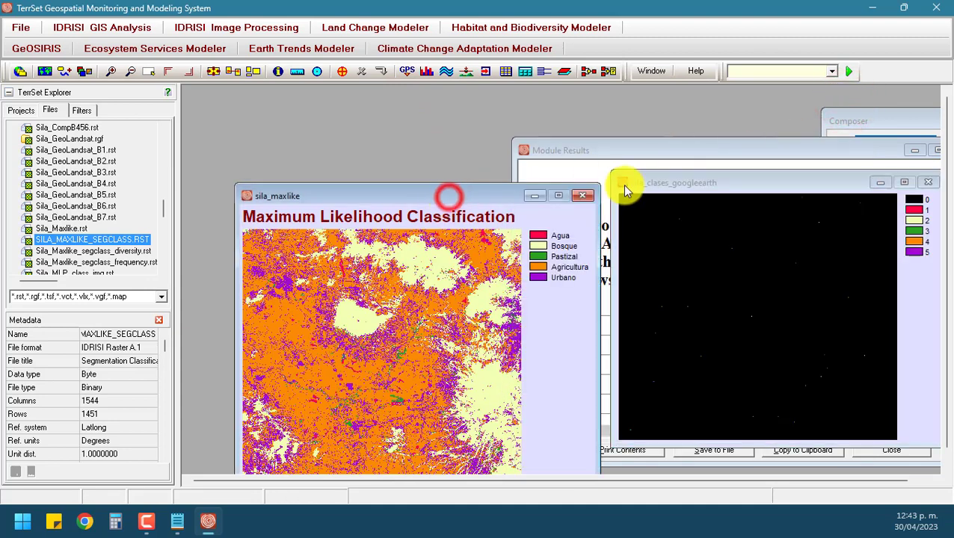
{"action": "left_click", "coordinate": [575, 198]}
{"action": "left_click_drag", "start_coordinate": [845, 152], "coordinate": [546, 137]}
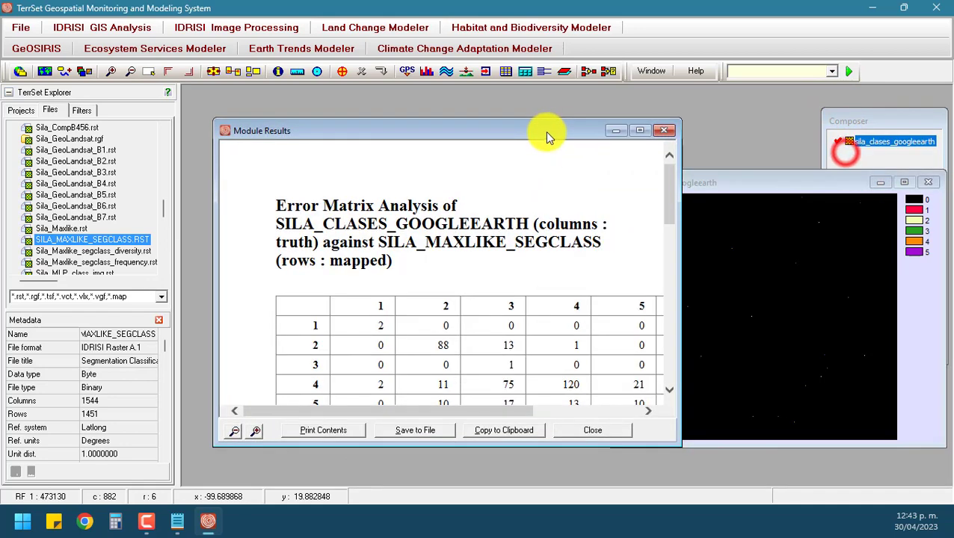
- Close the error matrix results and the sila_clases_googleearth map, and reposition the ERRMAT dialog in the workspace
{"action": "left_click", "coordinate": [664, 131]}
{"action": "left_click_drag", "start_coordinate": [780, 178], "coordinate": [523, 155]}
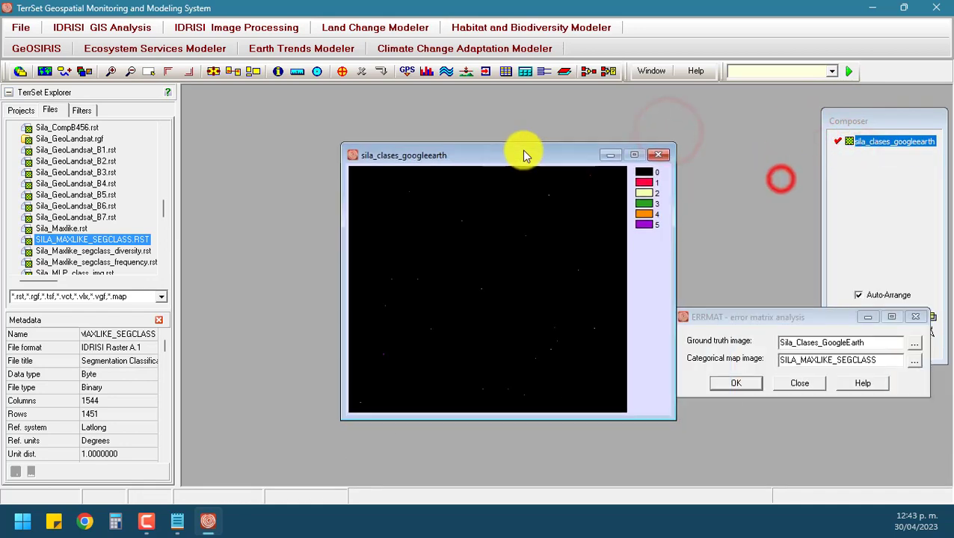
{"action": "left_click", "coordinate": [658, 154]}
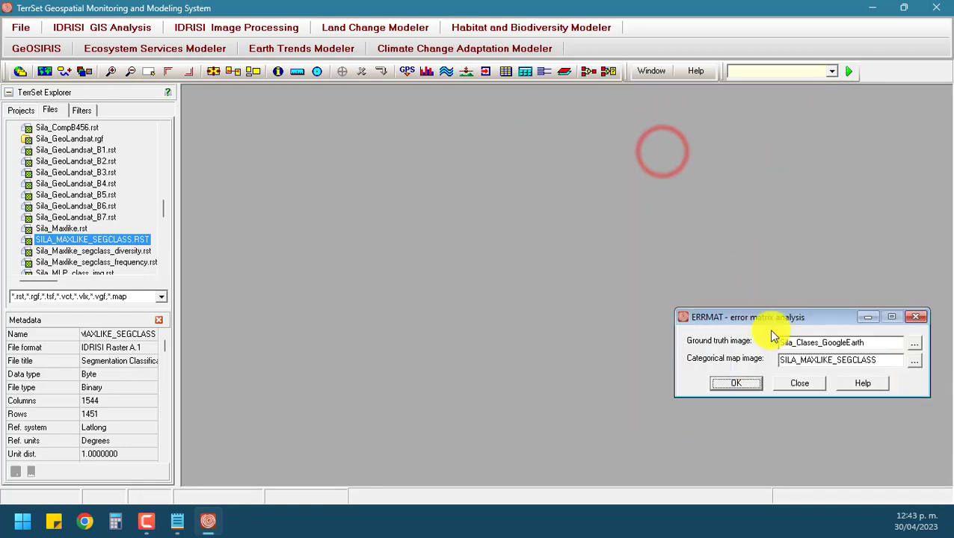
{"action": "left_click_drag", "start_coordinate": [762, 317], "coordinate": [730, 301]}
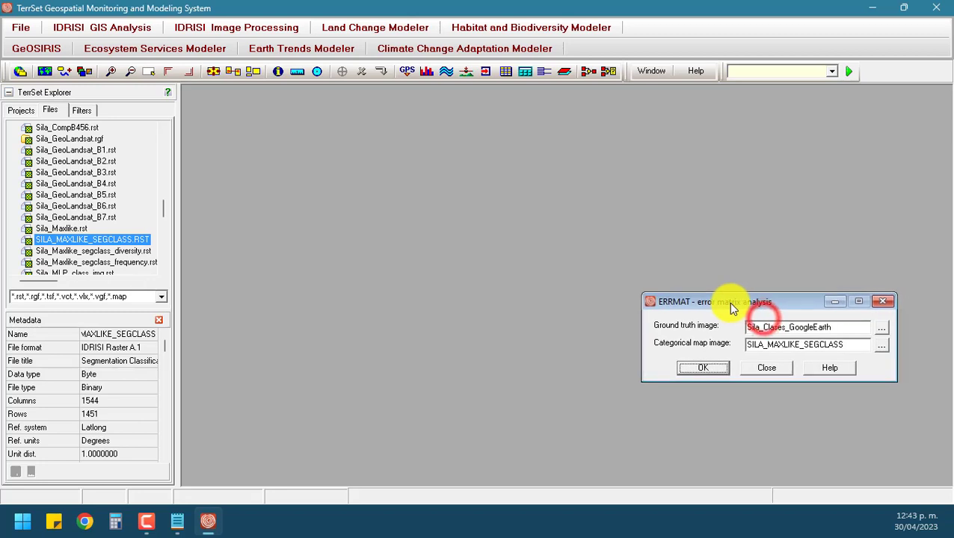
- Set SILA_MLP_SEGCLASS as the ERRMAT categorical map image and display its map
{"action": "left_click", "coordinate": [164, 272]}
{"action": "left_click", "coordinate": [164, 273]}
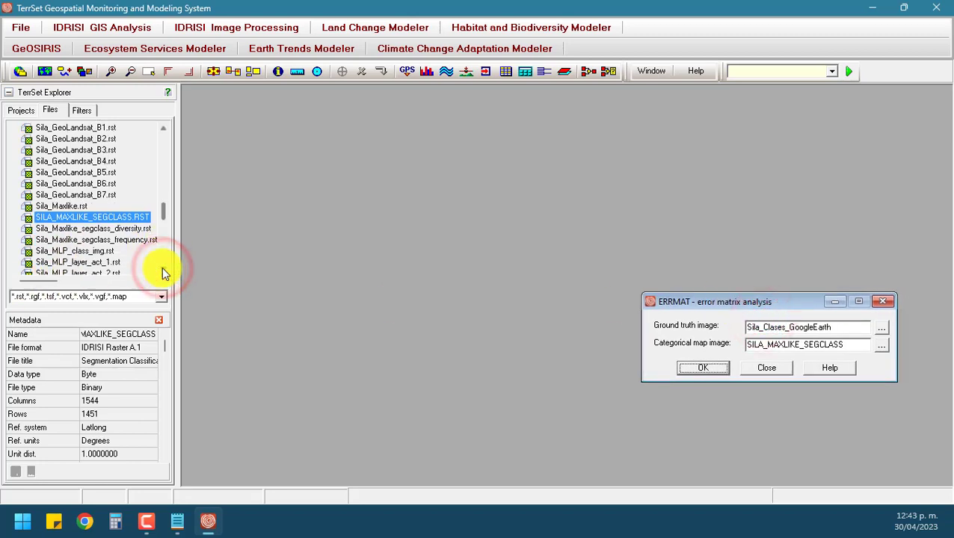
{"action": "left_click", "coordinate": [163, 272]}
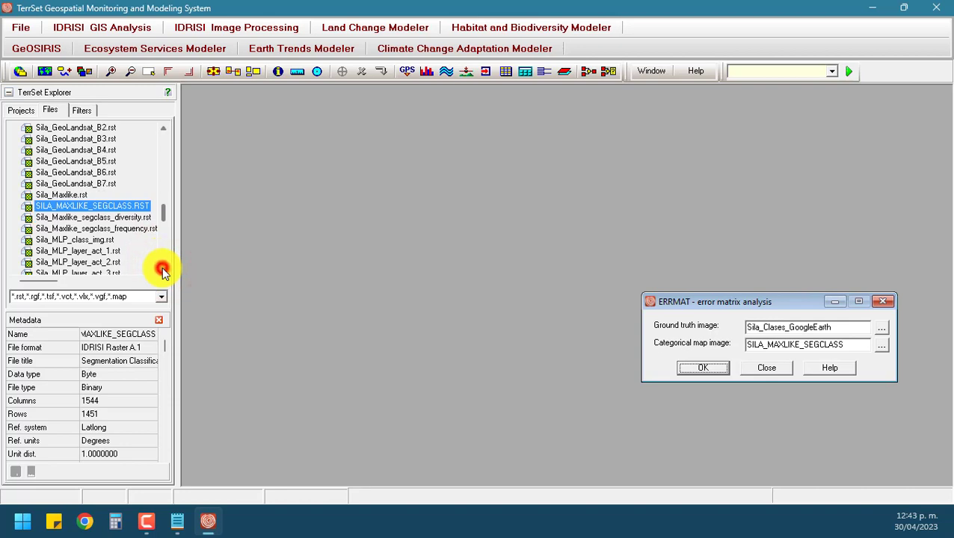
{"action": "left_click", "coordinate": [164, 272]}
{"action": "left_click", "coordinate": [163, 272]}
{"action": "left_click", "coordinate": [164, 272]}
{"action": "left_click", "coordinate": [164, 273]}
{"action": "left_click", "coordinate": [163, 272]}
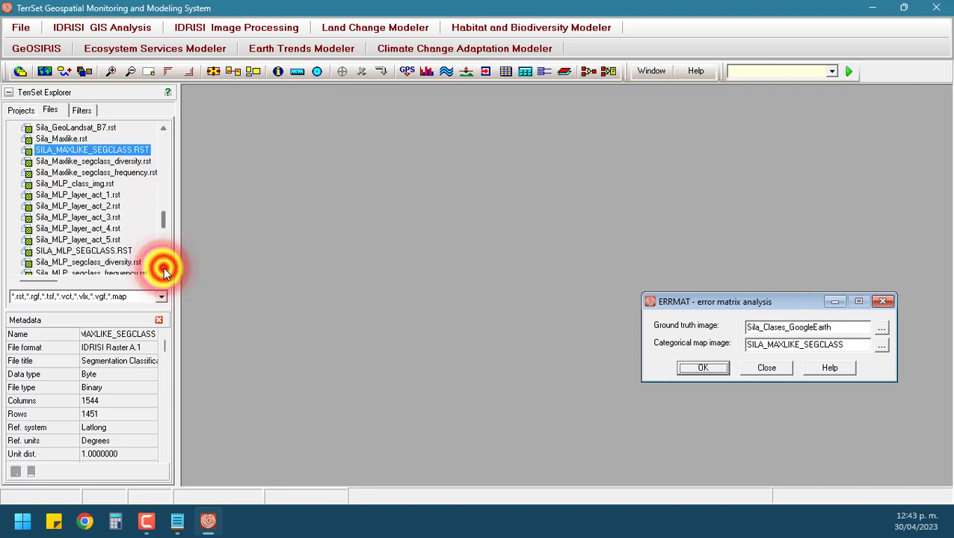
{"action": "left_click", "coordinate": [90, 250]}
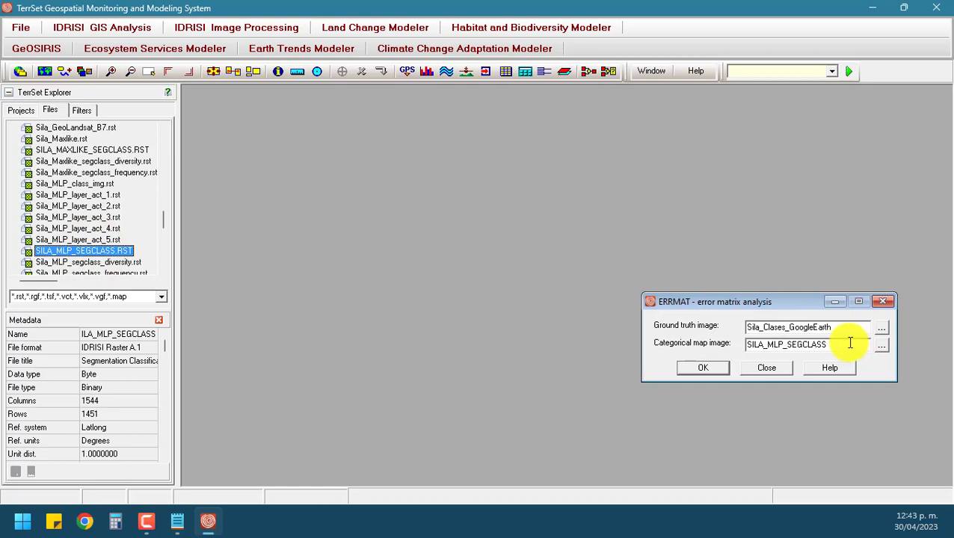
{"action": "double_click", "coordinate": [111, 252]}
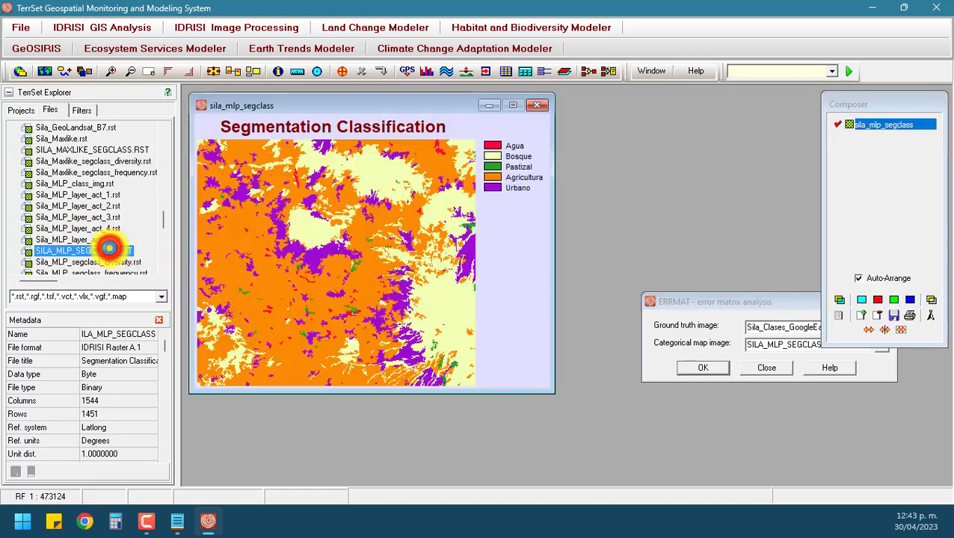
- Run the error matrix analysis for SILA_MLP_SEGCLASS, bring its results window into the visible workspace and maximize it
{"action": "left_click", "coordinate": [703, 367]}
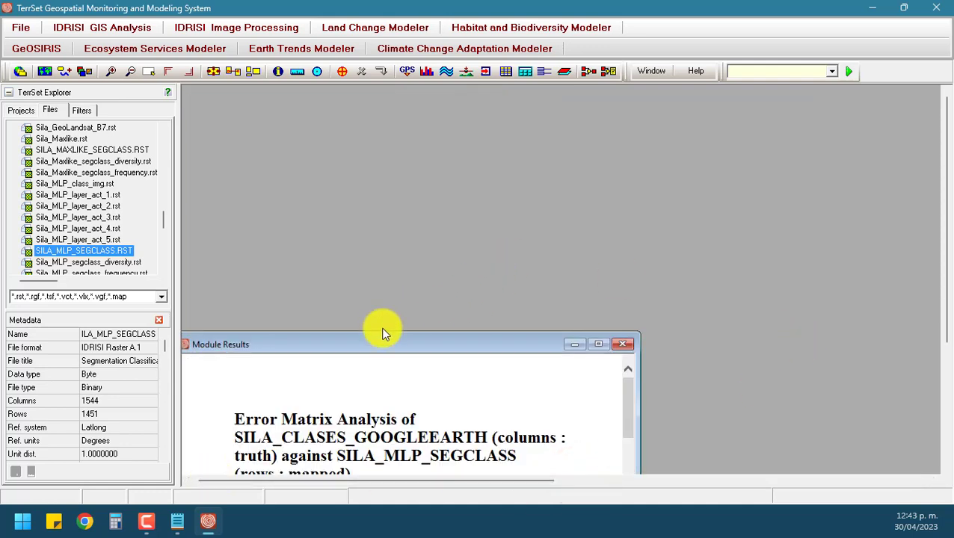
{"action": "left_click_drag", "start_coordinate": [382, 333], "coordinate": [650, 83]}
{"action": "left_click_drag", "start_coordinate": [492, 101], "coordinate": [942, 101]}
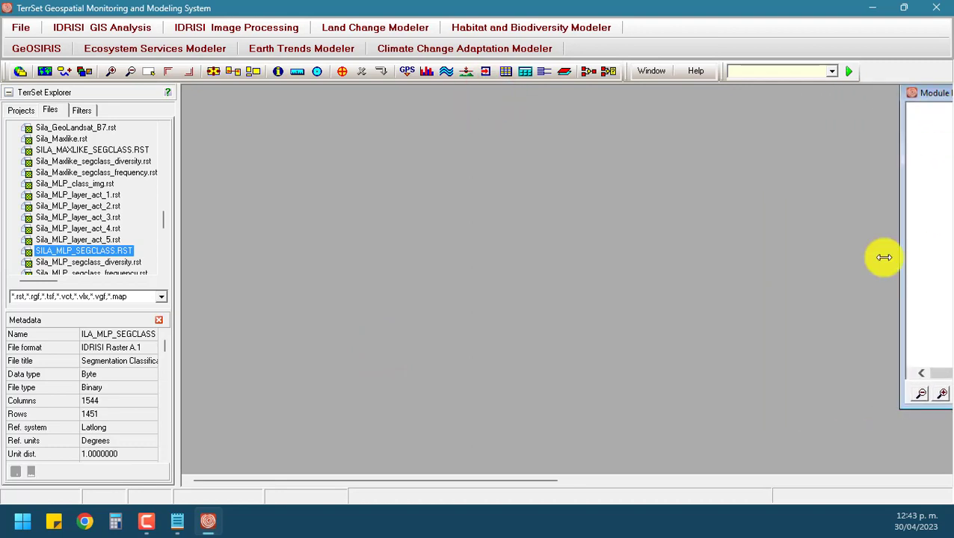
{"action": "left_click", "coordinate": [750, 479]}
{"action": "left_click_drag", "start_coordinate": [404, 98], "coordinate": [490, 120]}
{"action": "left_click", "coordinate": [662, 118]}
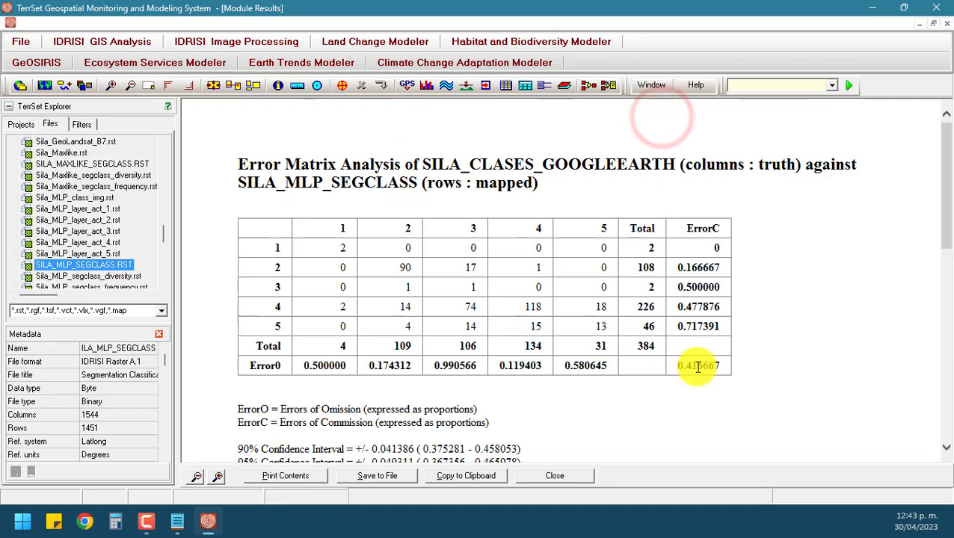
- Review the MLP segmentation's overall error, Overall Kappa, and class 5 omission and commission errors, and close the results
{"action": "left_click_drag", "start_coordinate": [677, 366], "coordinate": [741, 367]}
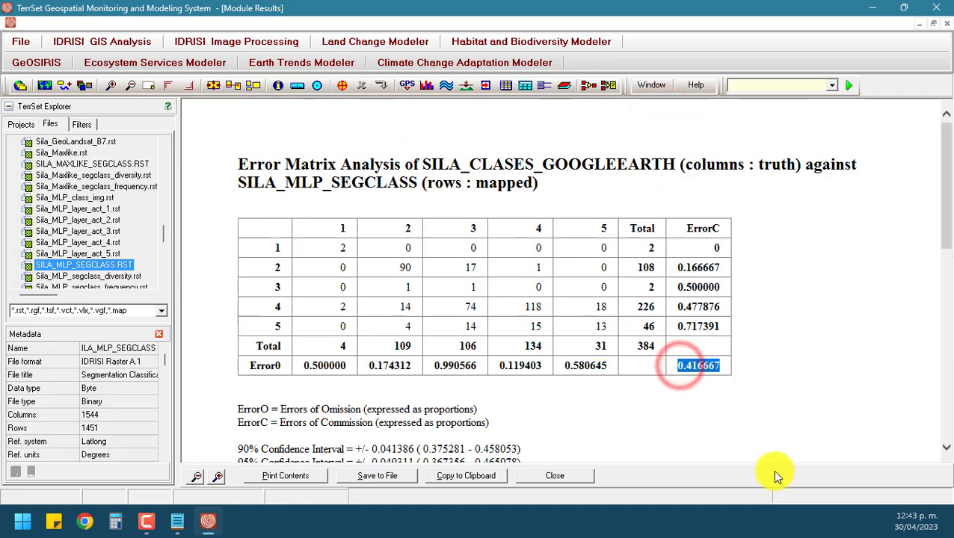
{"action": "scroll", "coordinate": [623, 392], "scroll_direction": "down", "scroll_amount": 10}
{"action": "scroll", "coordinate": [623, 390], "scroll_direction": "down", "scroll_amount": 1}
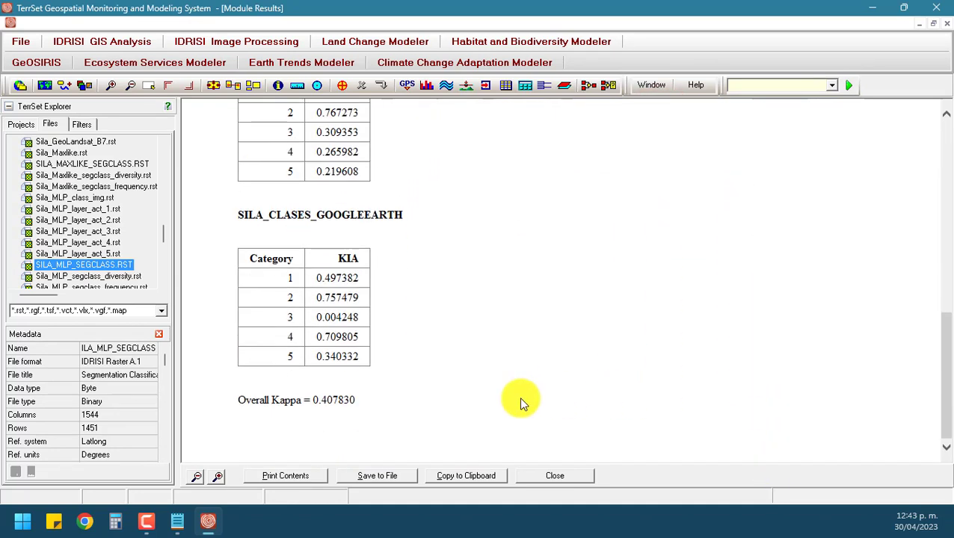
{"action": "left_click_drag", "start_coordinate": [312, 400], "coordinate": [396, 403]}
{"action": "scroll", "coordinate": [396, 404], "scroll_direction": "up", "scroll_amount": 10}
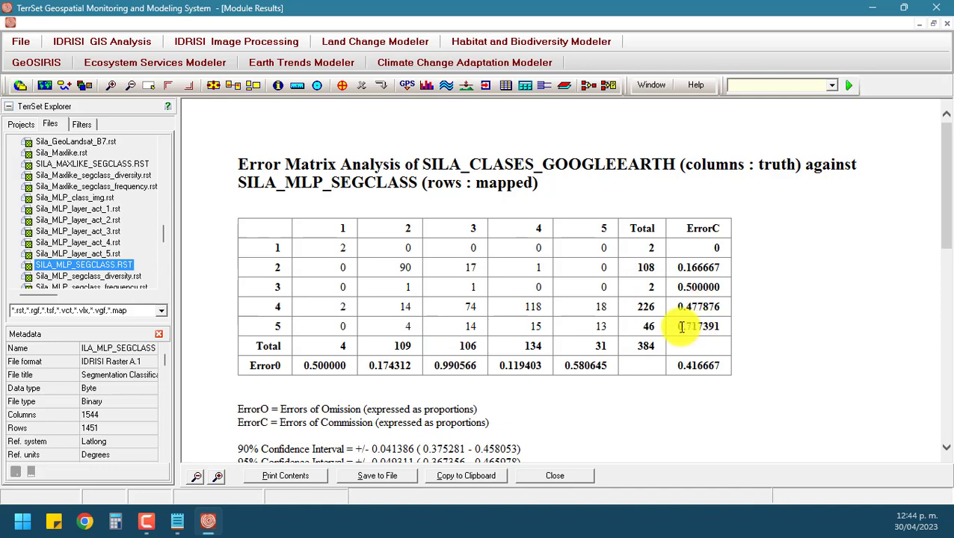
{"action": "left_click_drag", "start_coordinate": [681, 327], "coordinate": [756, 330]}
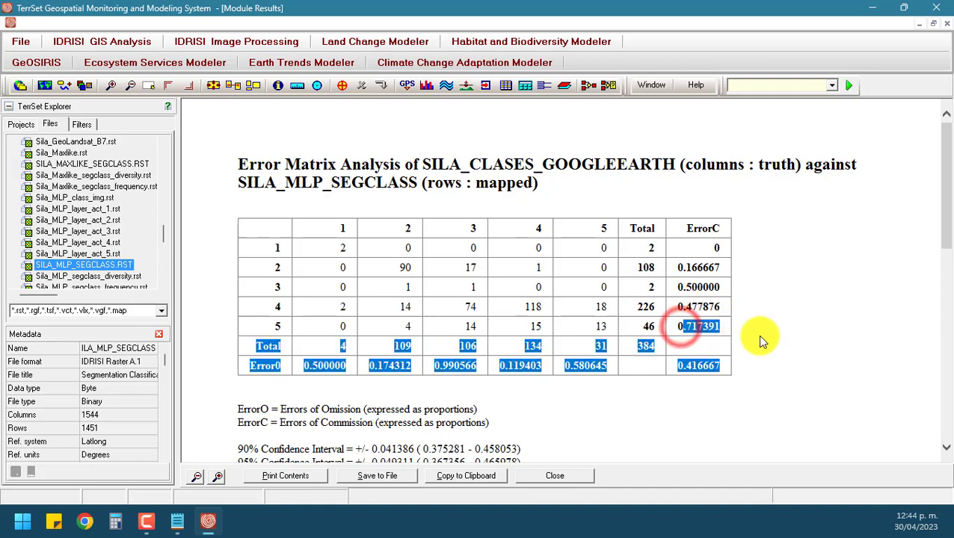
{"action": "left_click", "coordinate": [698, 328]}
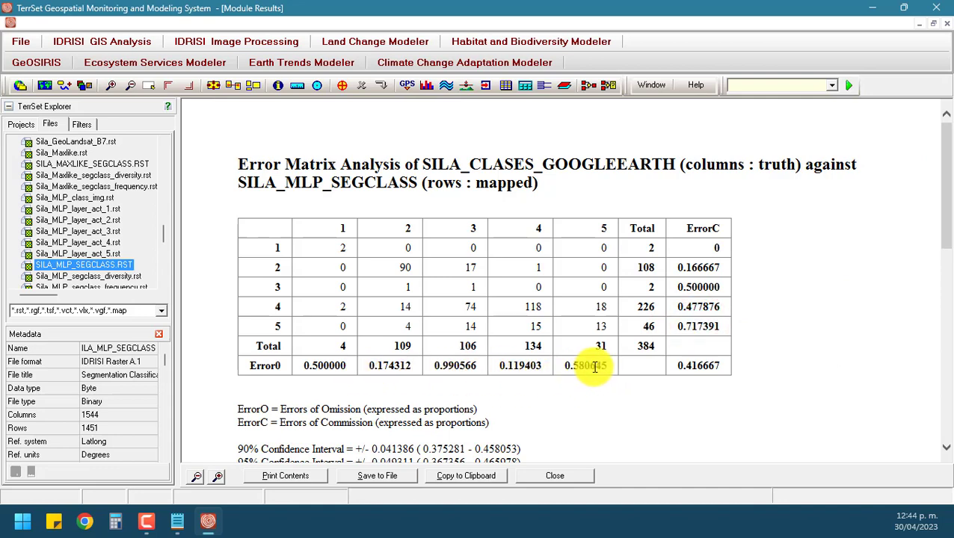
{"action": "left_click", "coordinate": [587, 366]}
{"action": "left_click", "coordinate": [934, 23]}
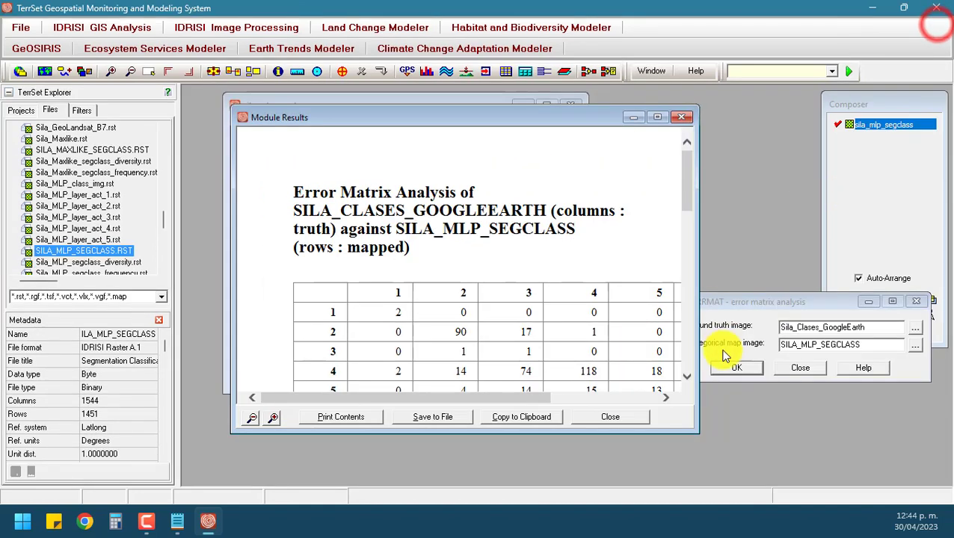
{"action": "left_click", "coordinate": [613, 416]}
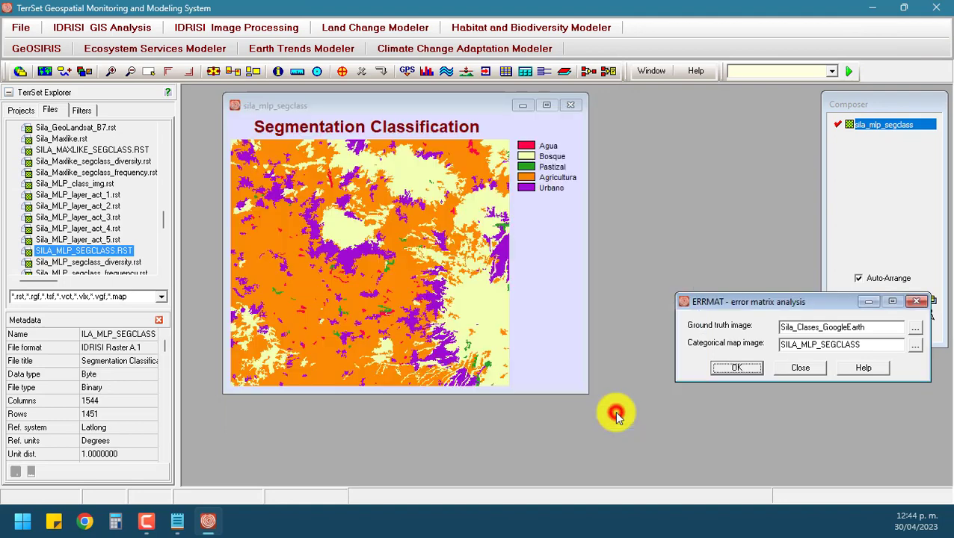
- Set SILA_SEGMAXLIKE_SEGCLASS as the ERRMAT categorical map image
{"action": "left_click", "coordinate": [163, 273]}
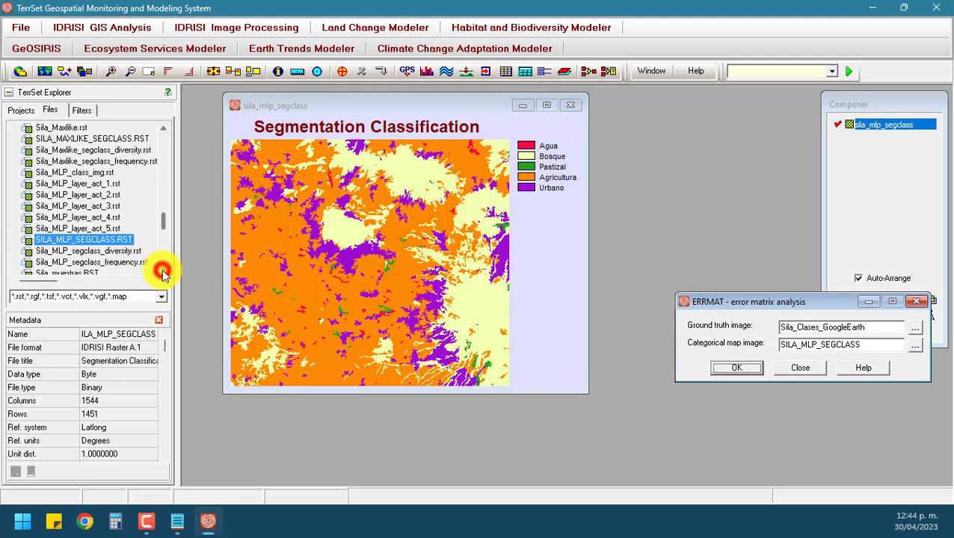
{"action": "left_click", "coordinate": [163, 273]}
{"action": "left_click", "coordinate": [163, 273]}
{"action": "left_click", "coordinate": [163, 273]}
{"action": "left_click", "coordinate": [163, 274]}
{"action": "left_click", "coordinate": [163, 274]}
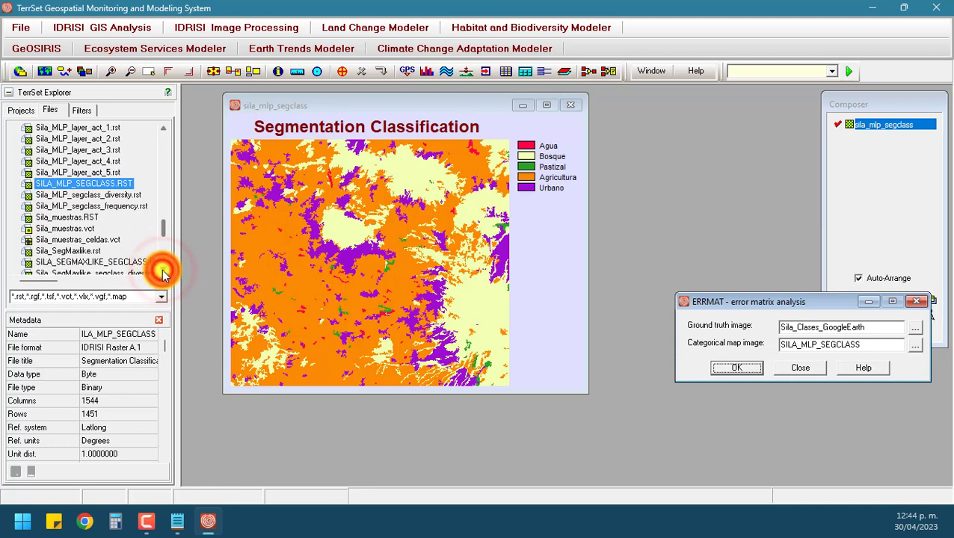
{"action": "left_click", "coordinate": [162, 273]}
{"action": "left_click", "coordinate": [107, 255]}
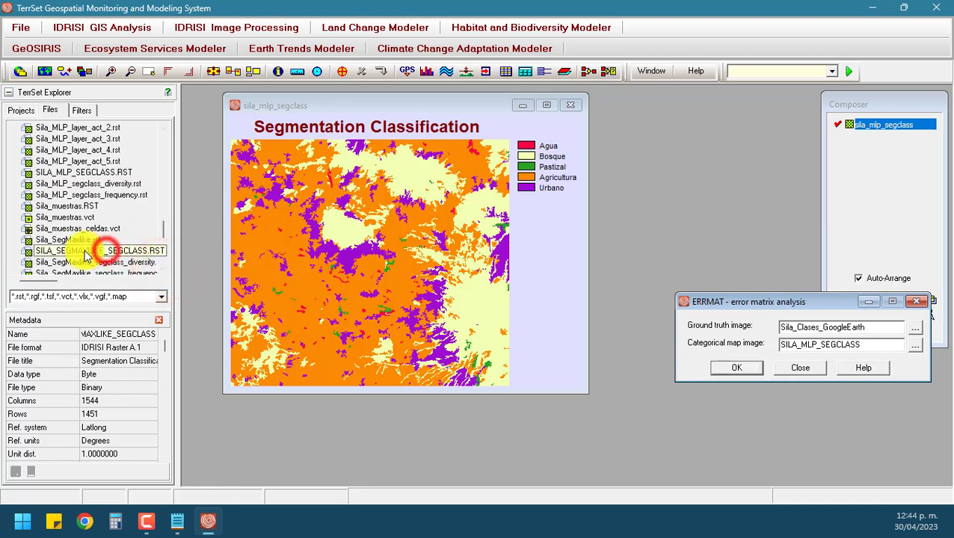
{"action": "left_click_drag", "start_coordinate": [86, 256], "coordinate": [848, 345]}
- Replace the displayed MLP segmentation map with the SILA_SEGMAXLIKE_SEGCLASS map and move the ERRMAT dialog clear of Composer
{"action": "left_click", "coordinate": [572, 105]}
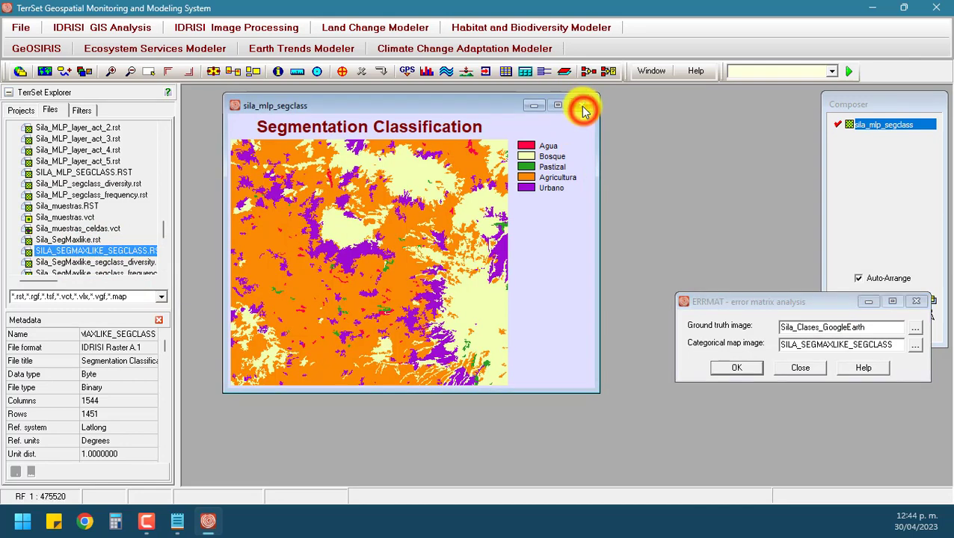
{"action": "left_click", "coordinate": [71, 254]}
{"action": "double_click", "coordinate": [71, 254]}
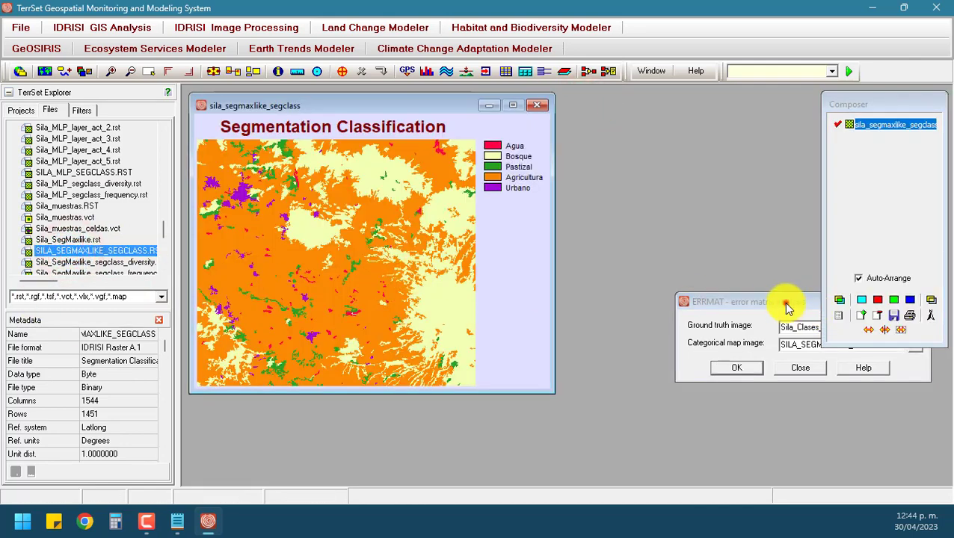
{"action": "left_click_drag", "start_coordinate": [783, 305], "coordinate": [700, 379]}
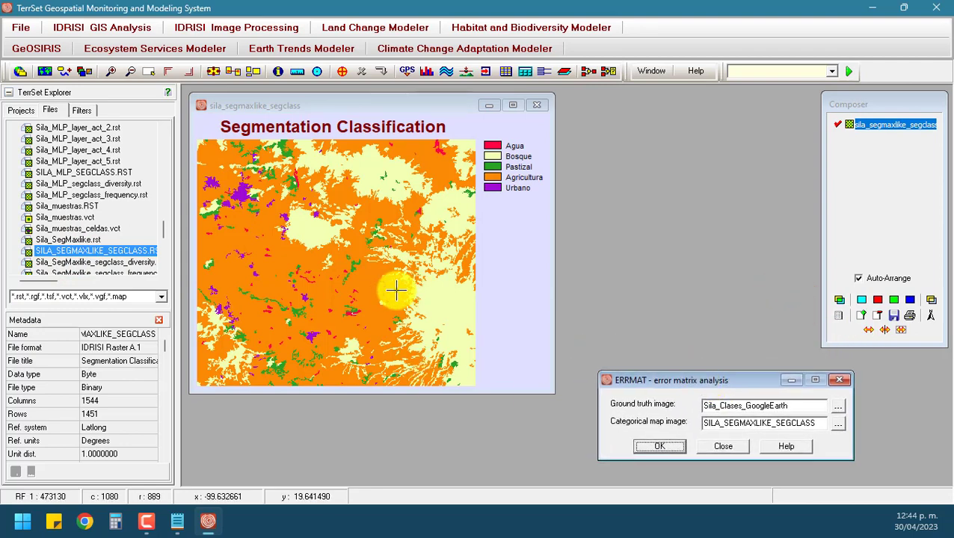
- Run the error matrix analysis for SILA_SEGMAXLIKE_SEGCLASS, bring its results window into the visible workspace and maximize it
{"action": "left_click", "coordinate": [655, 447]}
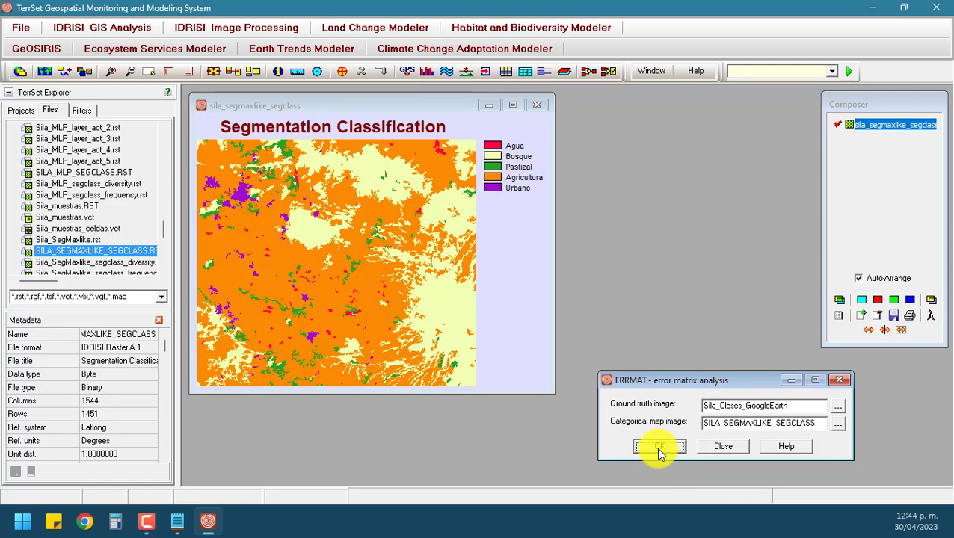
{"action": "left_click", "coordinate": [655, 447]}
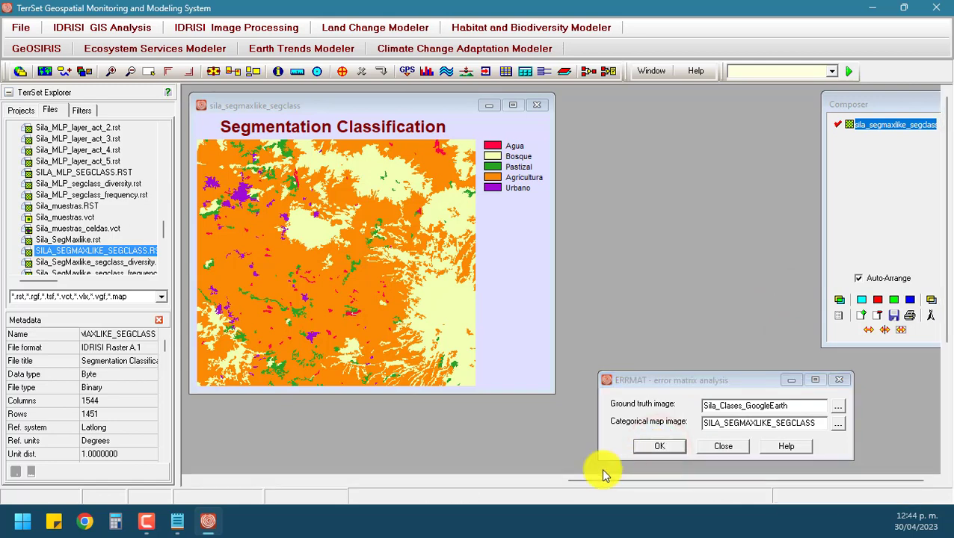
{"action": "left_click", "coordinate": [514, 481]}
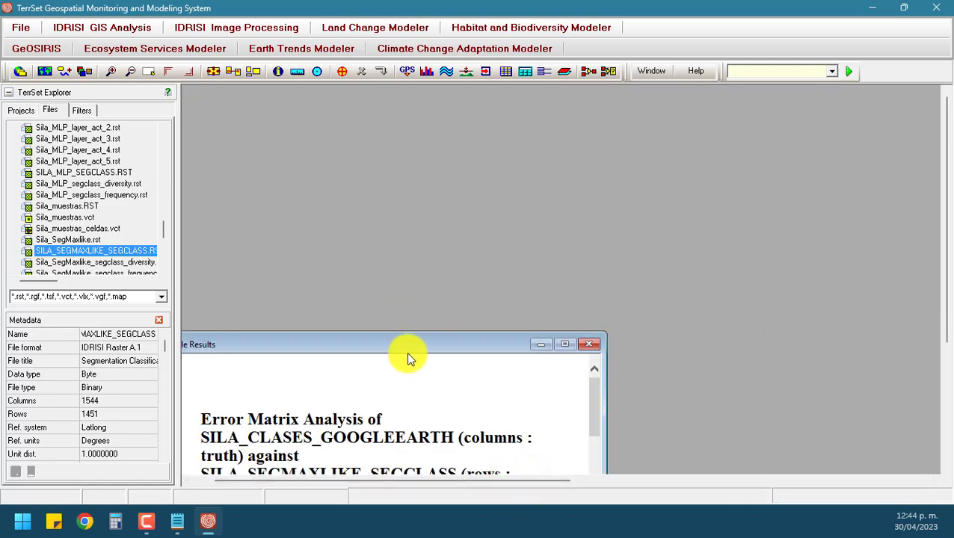
{"action": "left_click_drag", "start_coordinate": [406, 352], "coordinate": [597, 111]}
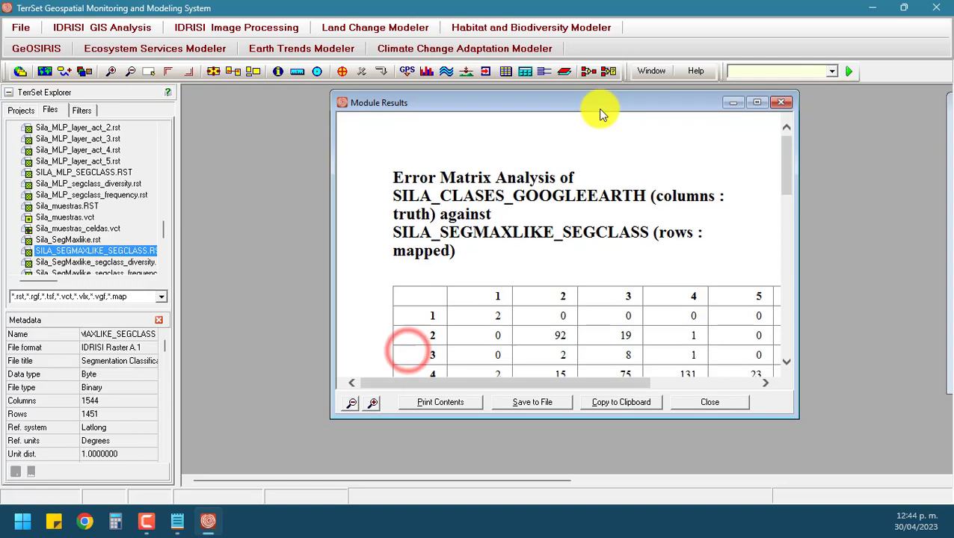
{"action": "left_click", "coordinate": [535, 481]}
{"action": "left_click_drag", "start_coordinate": [535, 481], "coordinate": [847, 453]}
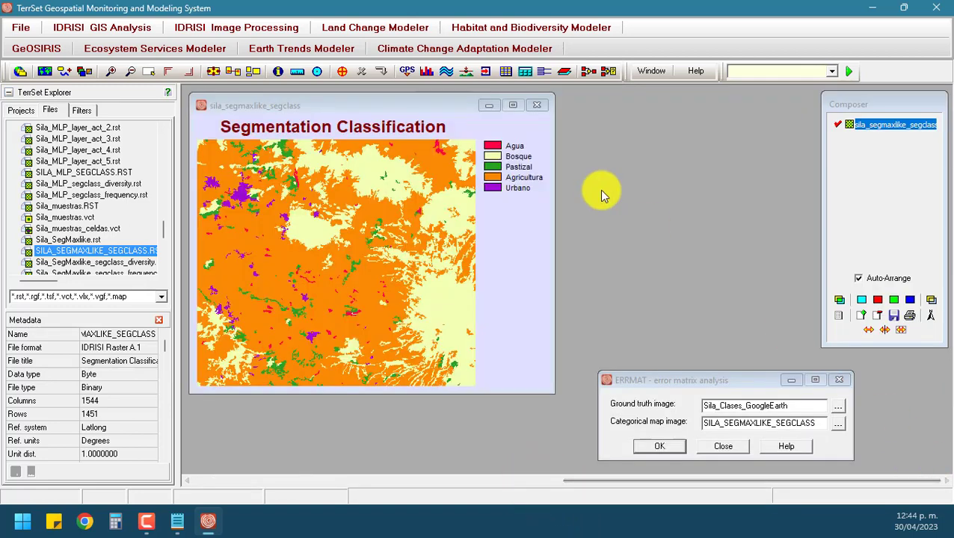
{"action": "left_click", "coordinate": [482, 481]}
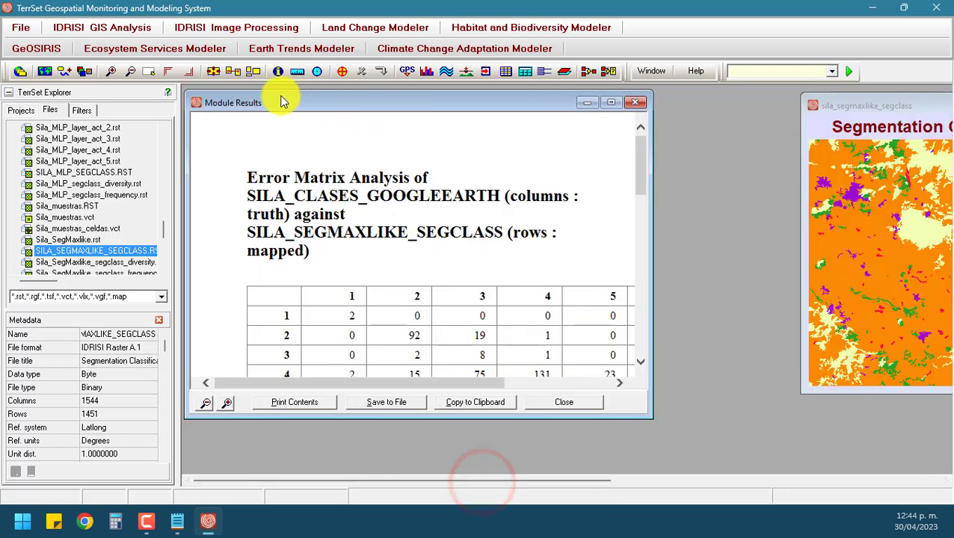
{"action": "left_click_drag", "start_coordinate": [213, 100], "coordinate": [939, 108]}
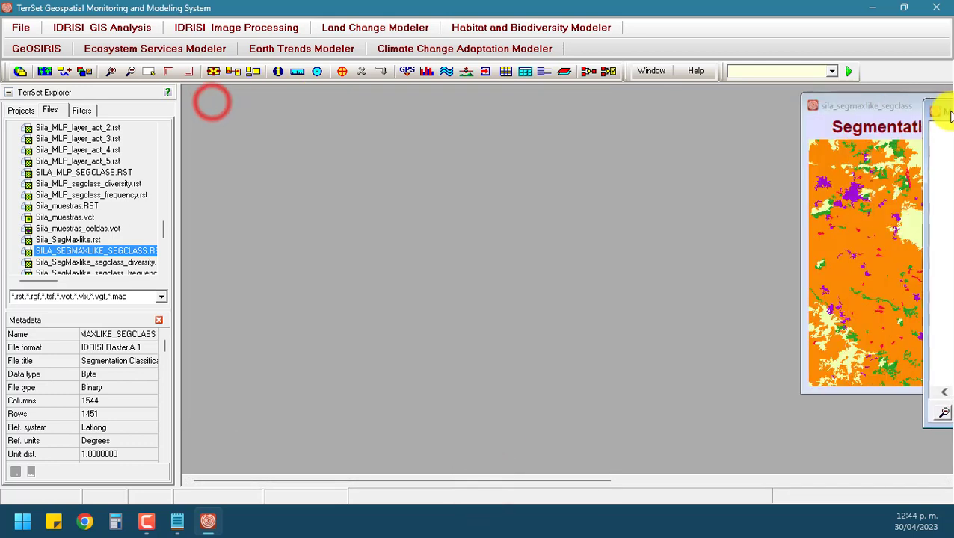
{"action": "left_click", "coordinate": [852, 482]}
{"action": "left_click", "coordinate": [739, 113]}
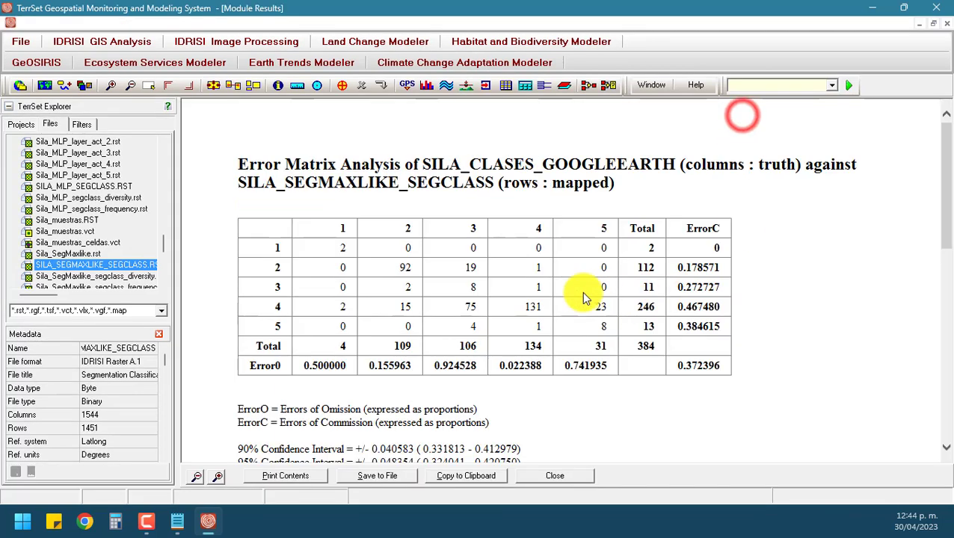
- Review the SILA_SEGMAXLIKE_SEGCLASS overall error, confidence intervals, Kappa tables and Overall Kappa, and close the results
{"action": "double_click", "coordinate": [680, 368]}
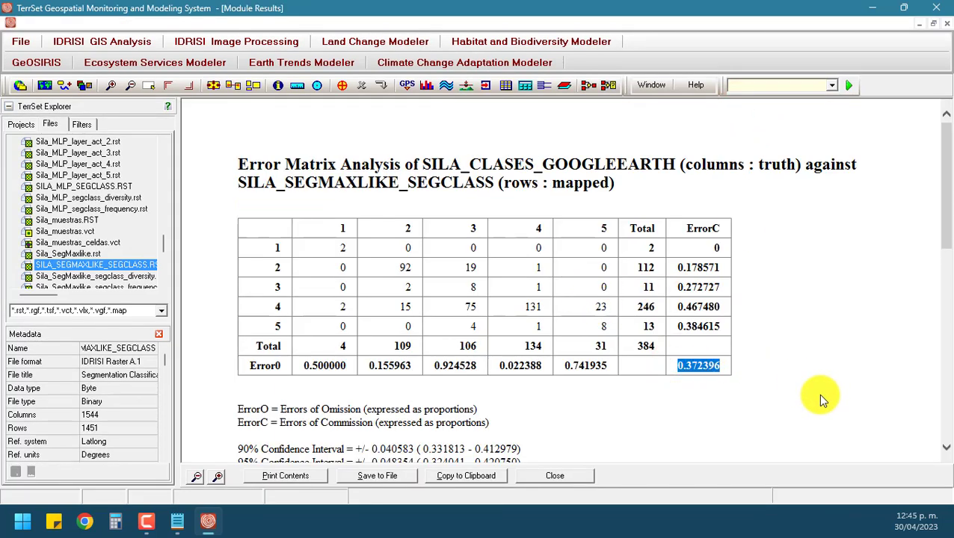
{"action": "scroll", "coordinate": [819, 392], "scroll_direction": "down", "scroll_amount": 3}
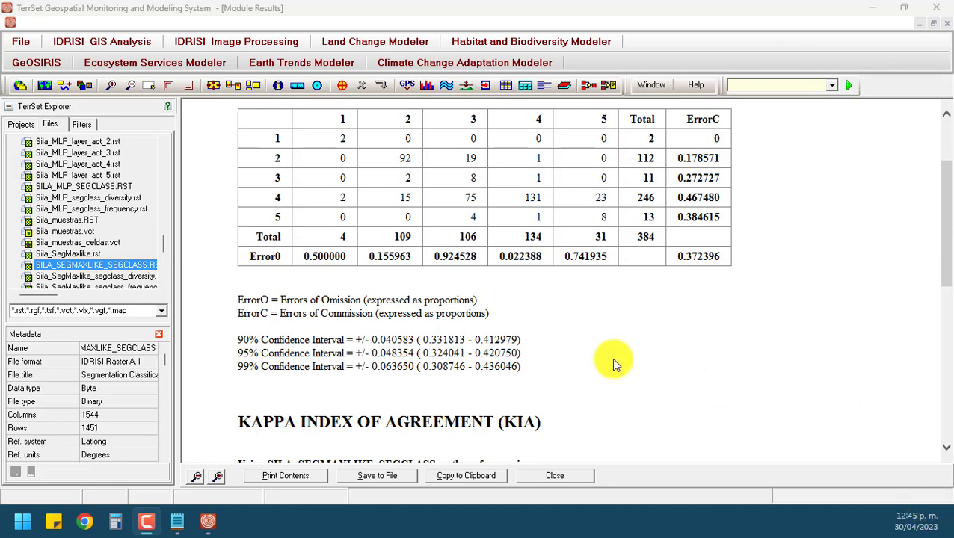
{"action": "scroll", "coordinate": [626, 360], "scroll_direction": "down", "scroll_amount": 7}
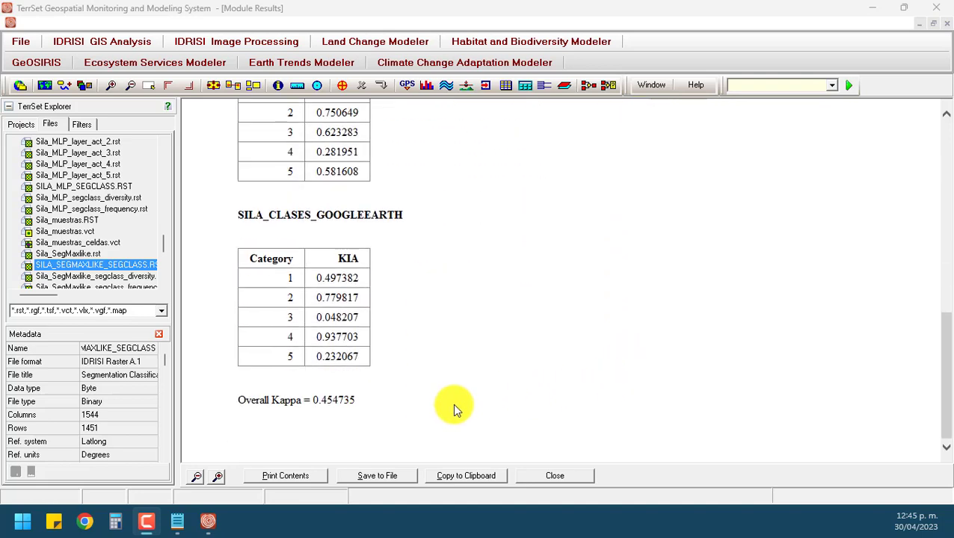
{"action": "left_click_drag", "start_coordinate": [319, 402], "coordinate": [514, 401]}
{"action": "scroll", "coordinate": [514, 400], "scroll_direction": "up", "scroll_amount": 10}
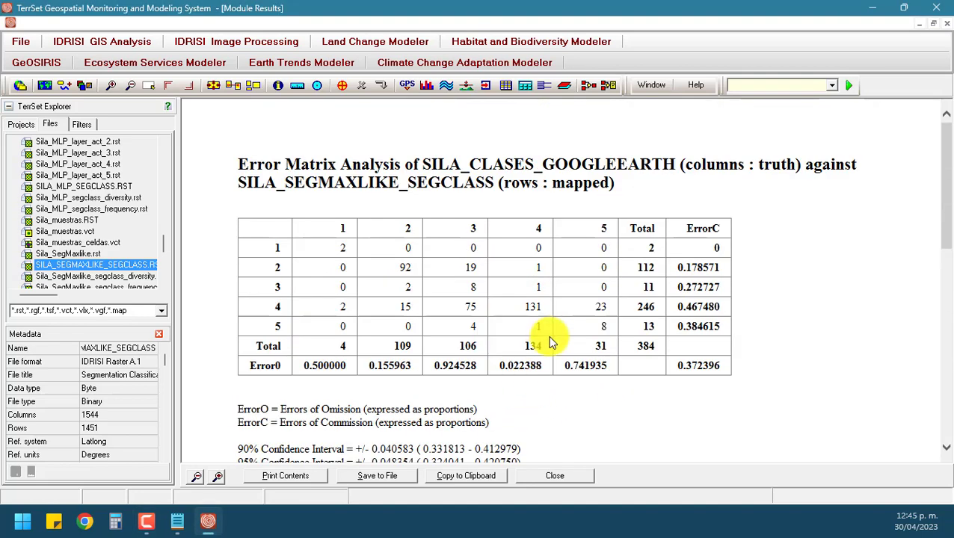
{"action": "left_click", "coordinate": [932, 27]}
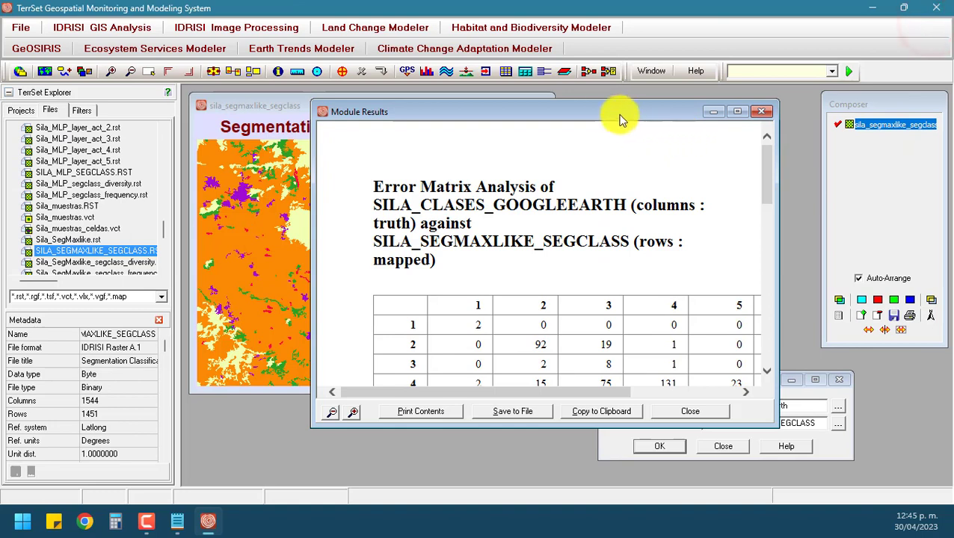
{"action": "left_click", "coordinate": [762, 111]}
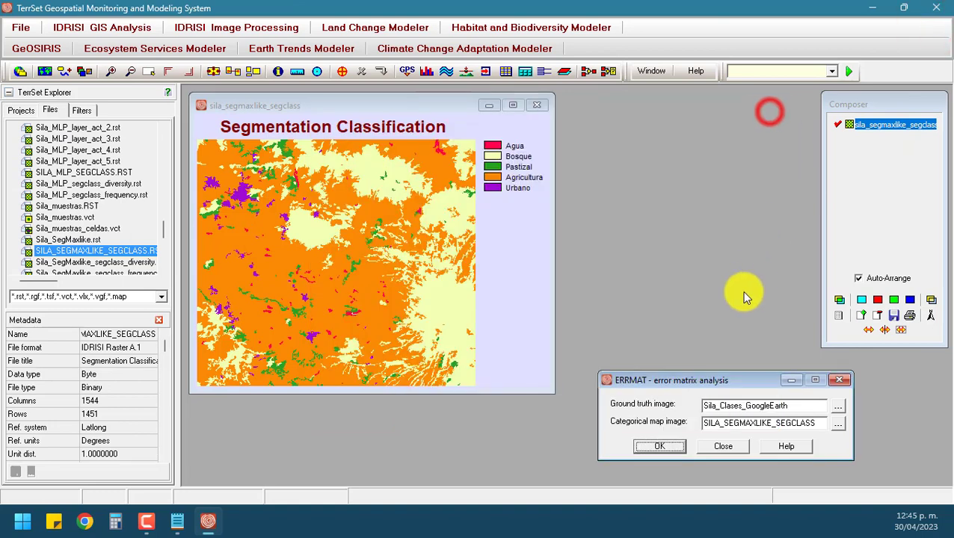